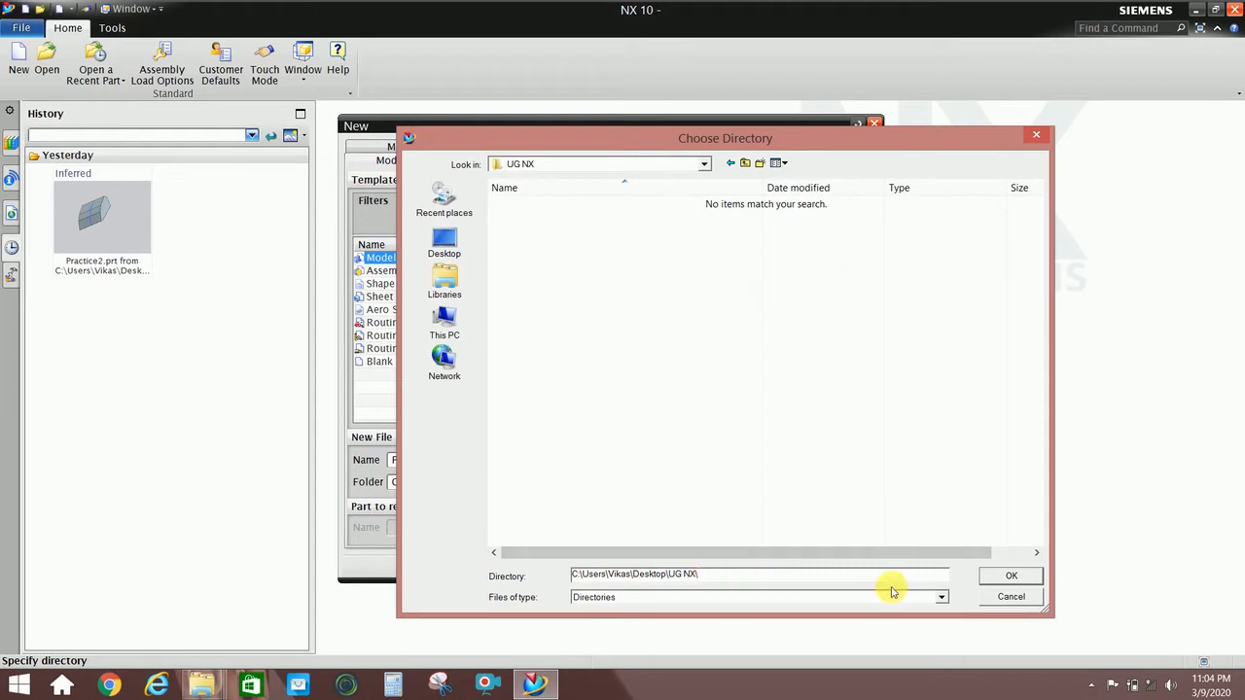
Create the millimetre model part Practice3.prt in the UG NX folder on the desktop
click(1006, 575)
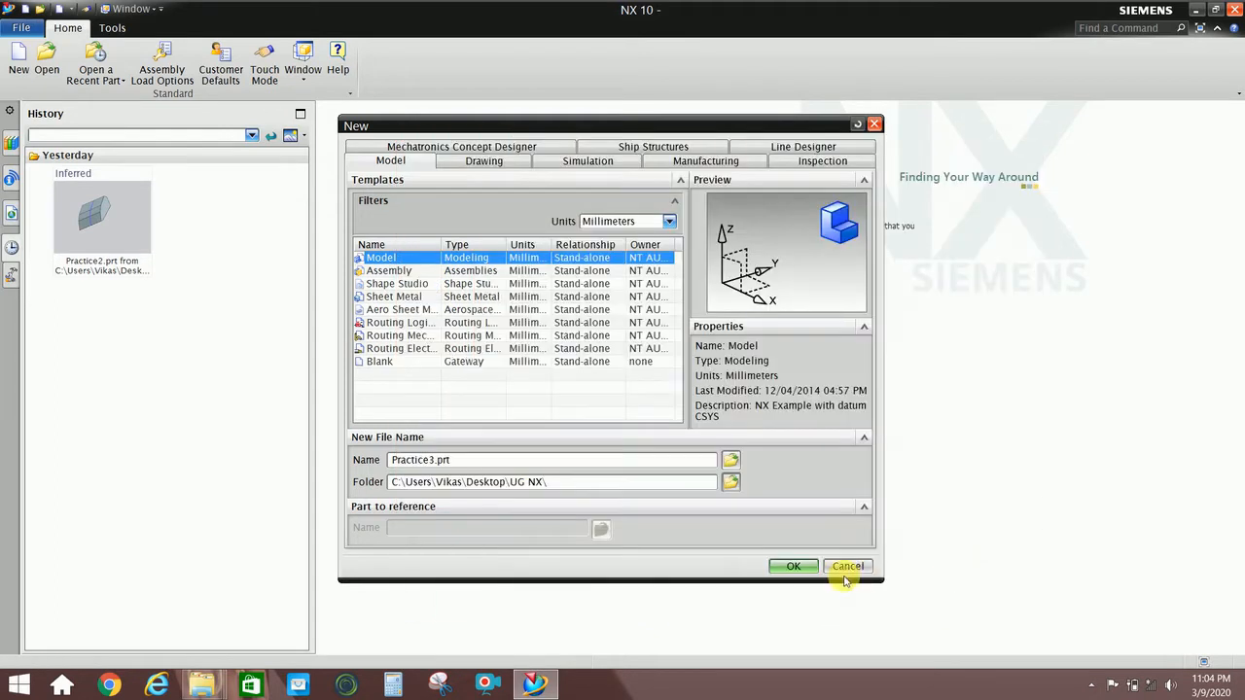
click(792, 568)
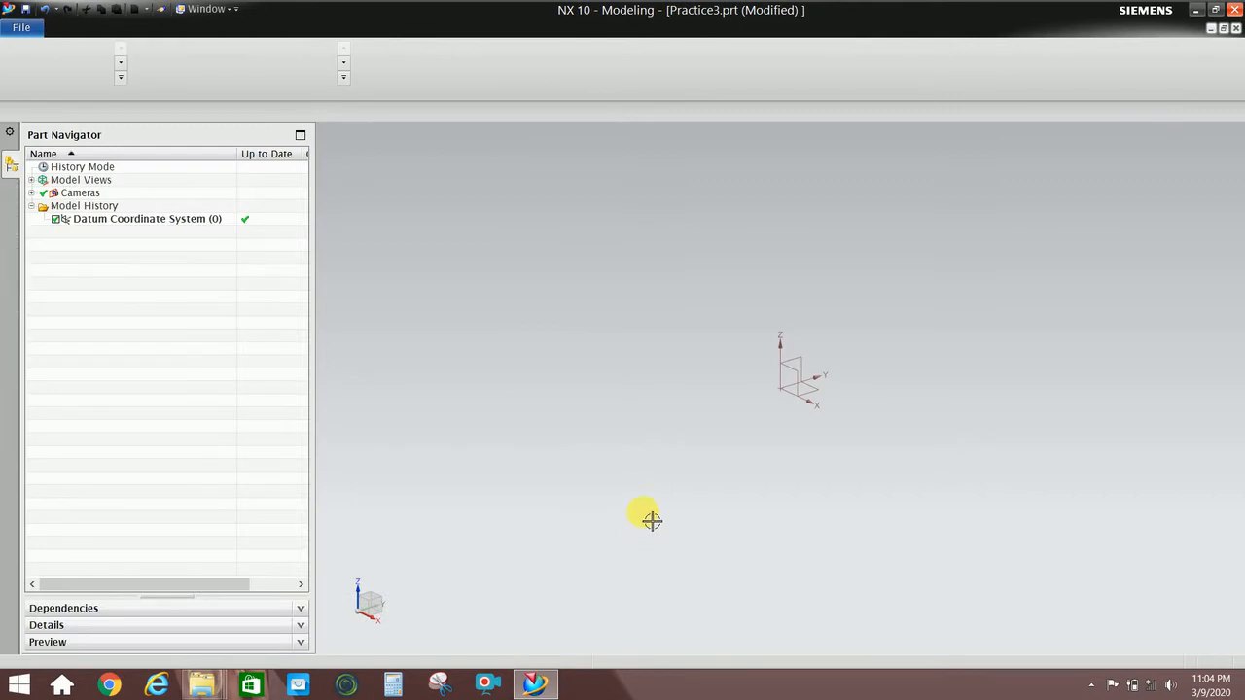
Start a sketch in the task environment on the XZ plane of the datum coordinate system
click(29, 110)
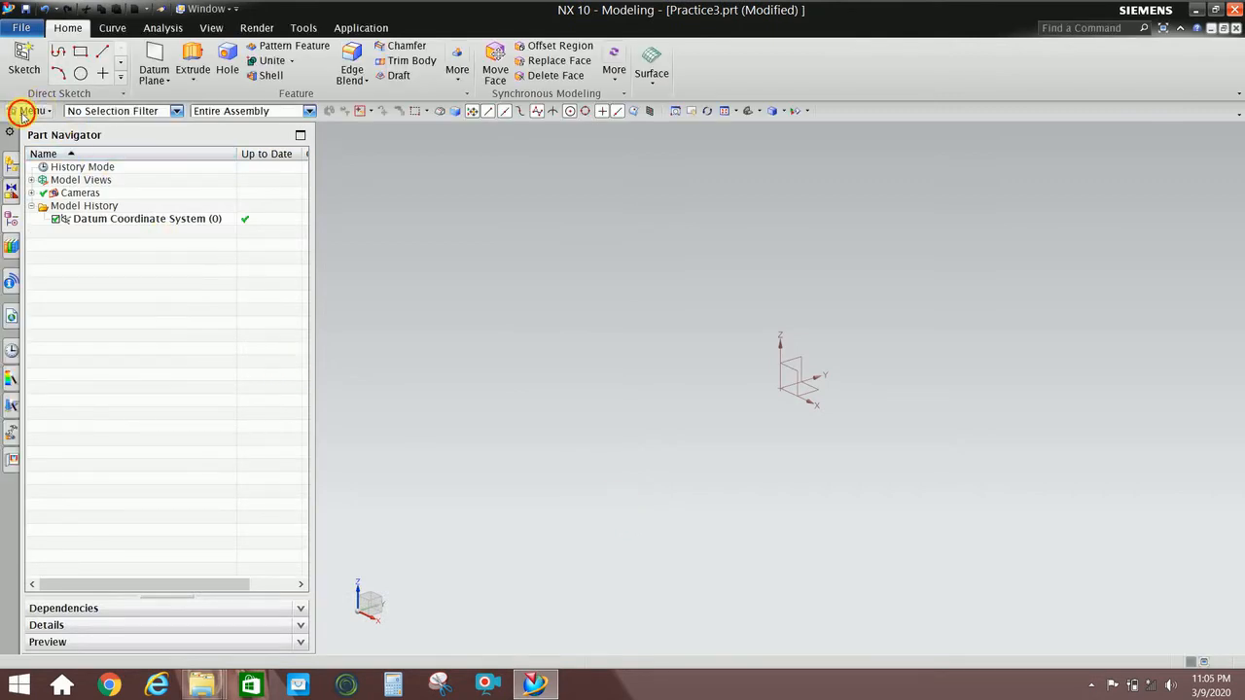
click(39, 173)
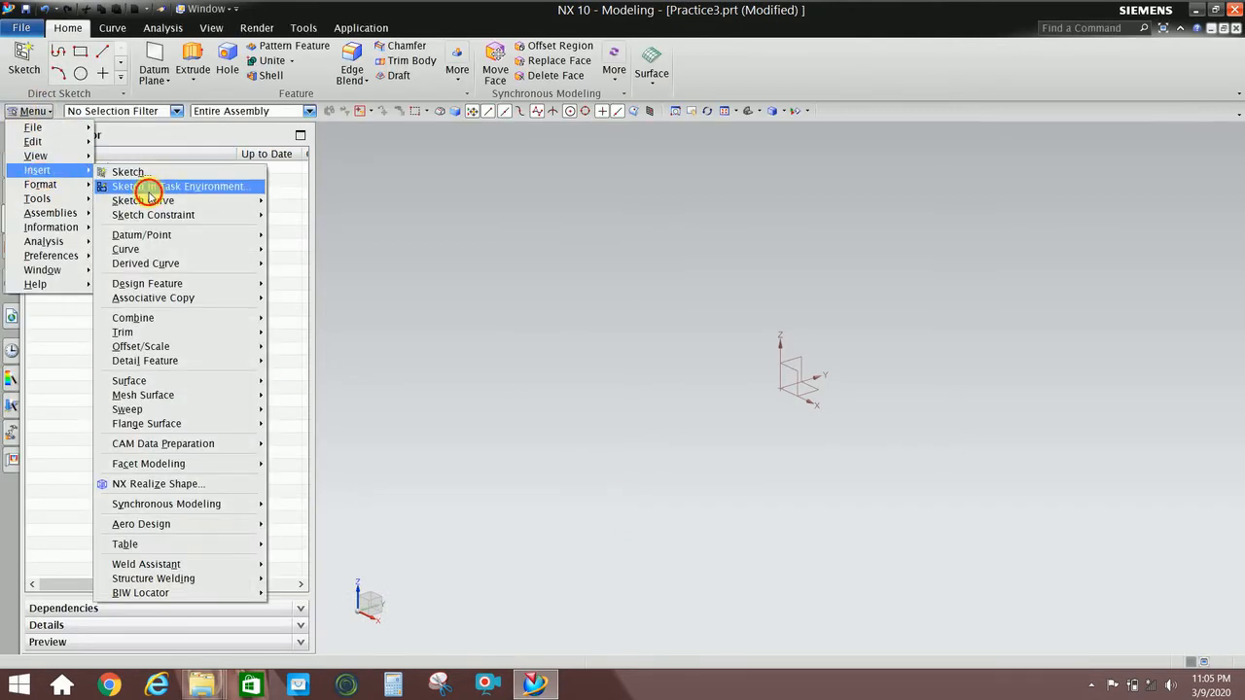
click(152, 187)
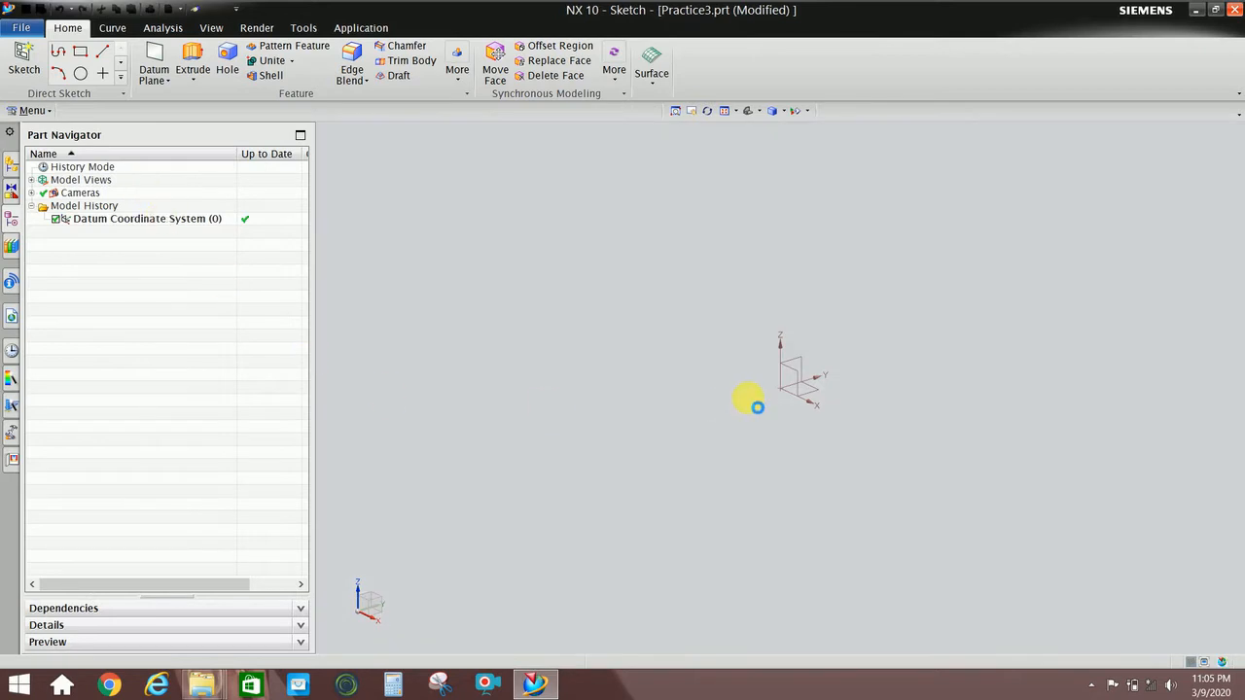
click(807, 385)
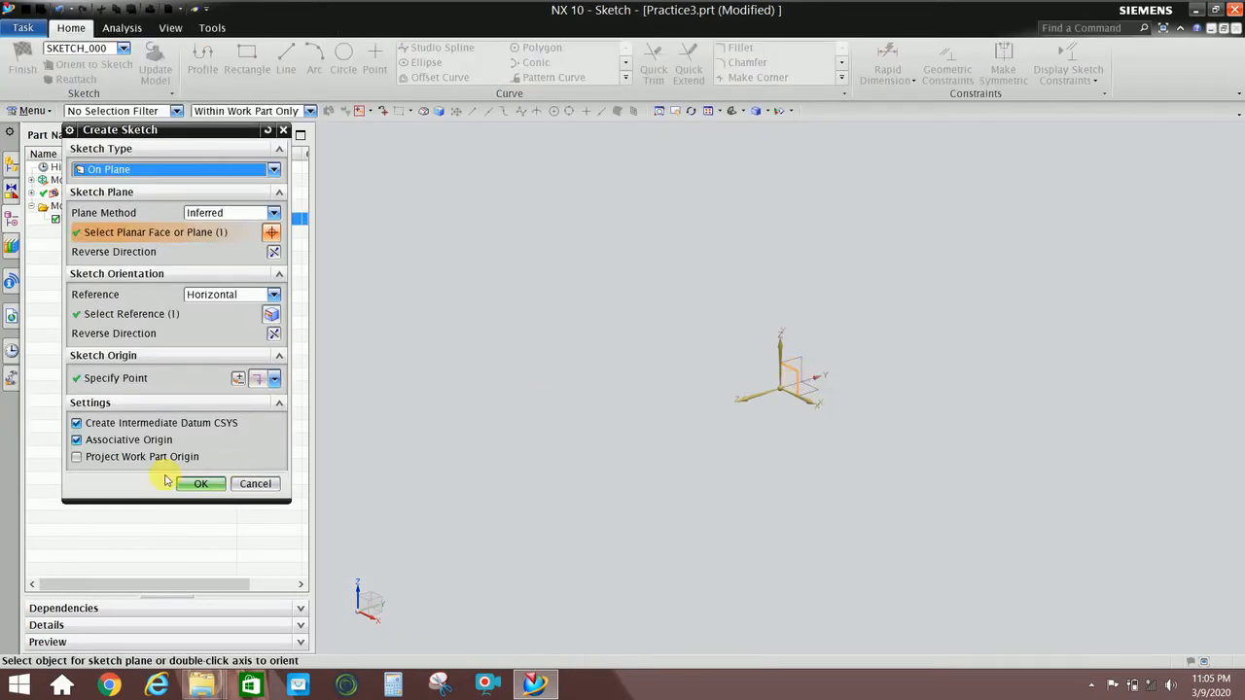
click(199, 484)
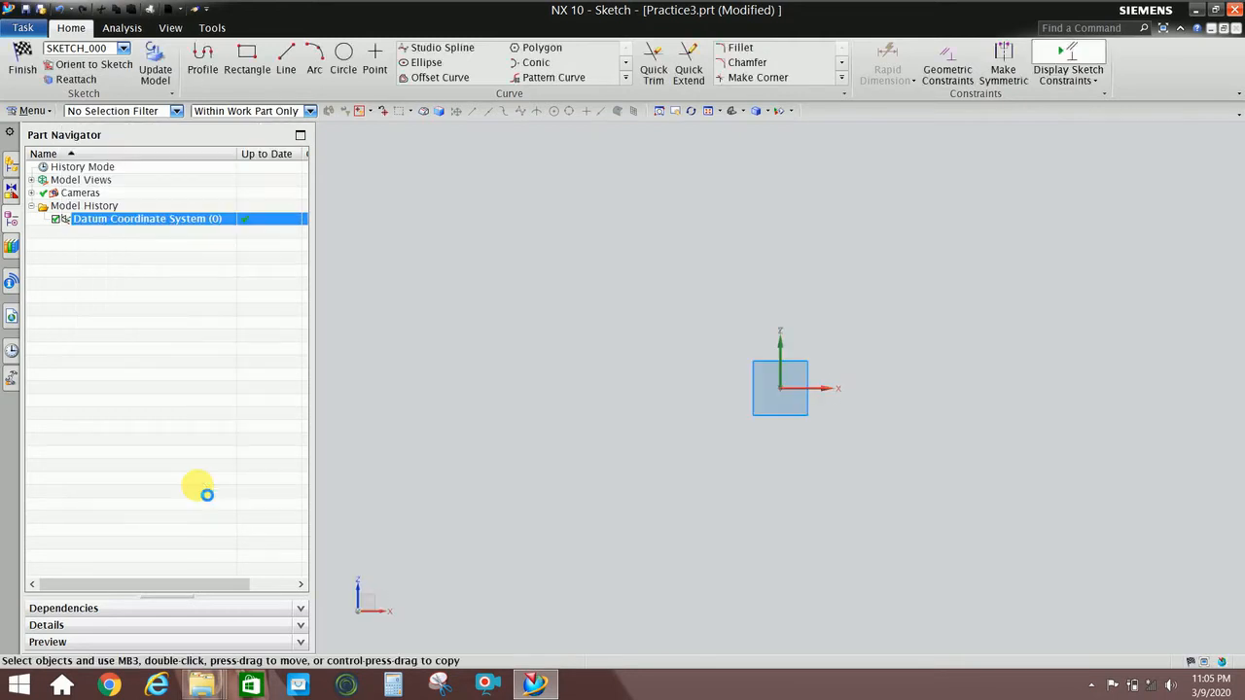
key(Escape)
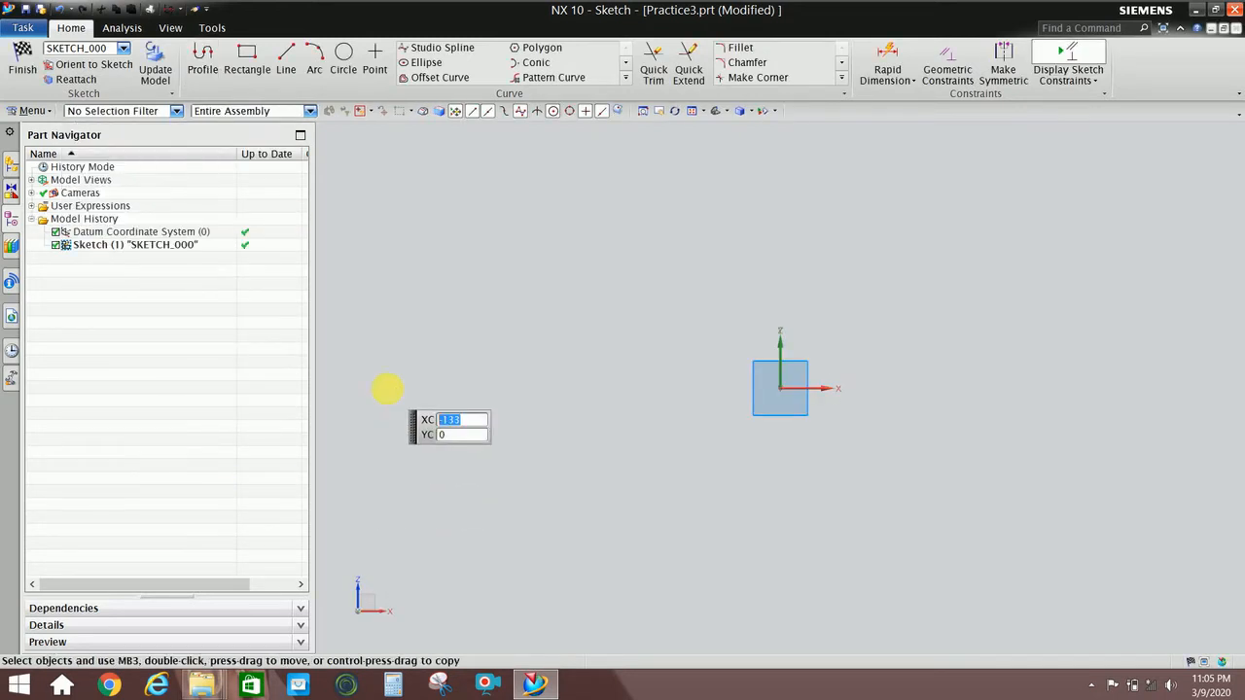
Turn off Continuous Auto Dimensioning and Create Inferred Constraints for the sketch
scroll(887, 388, up, 2)
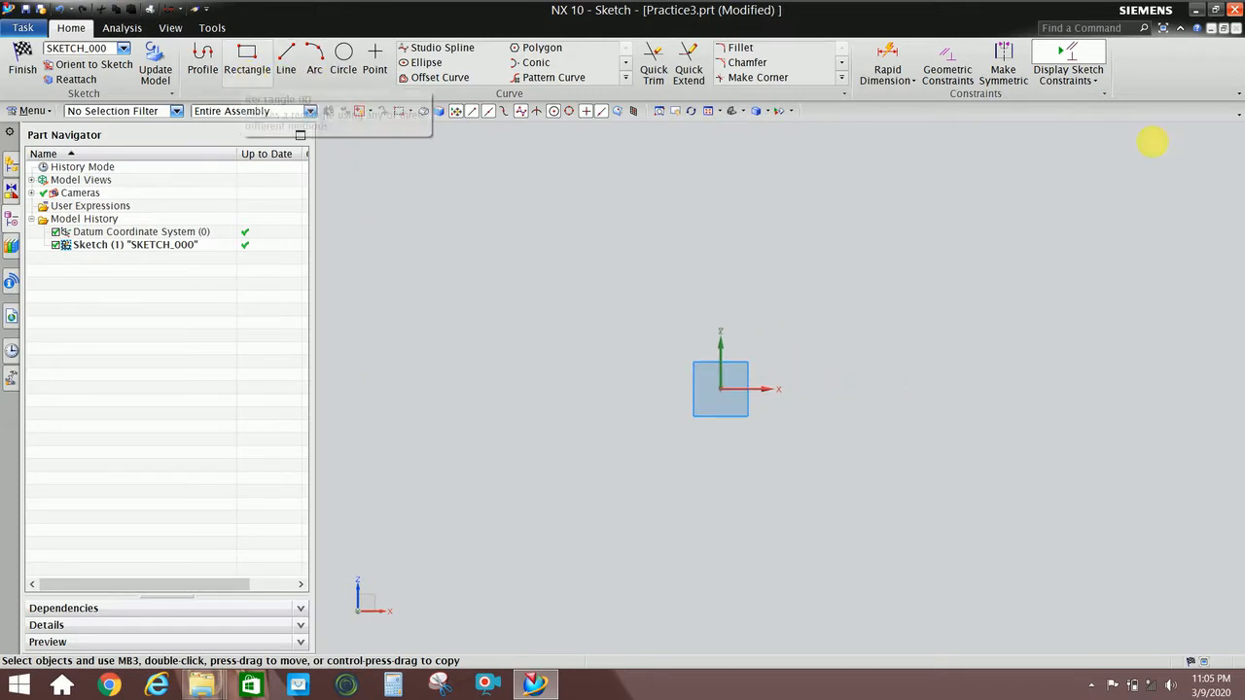
click(1066, 81)
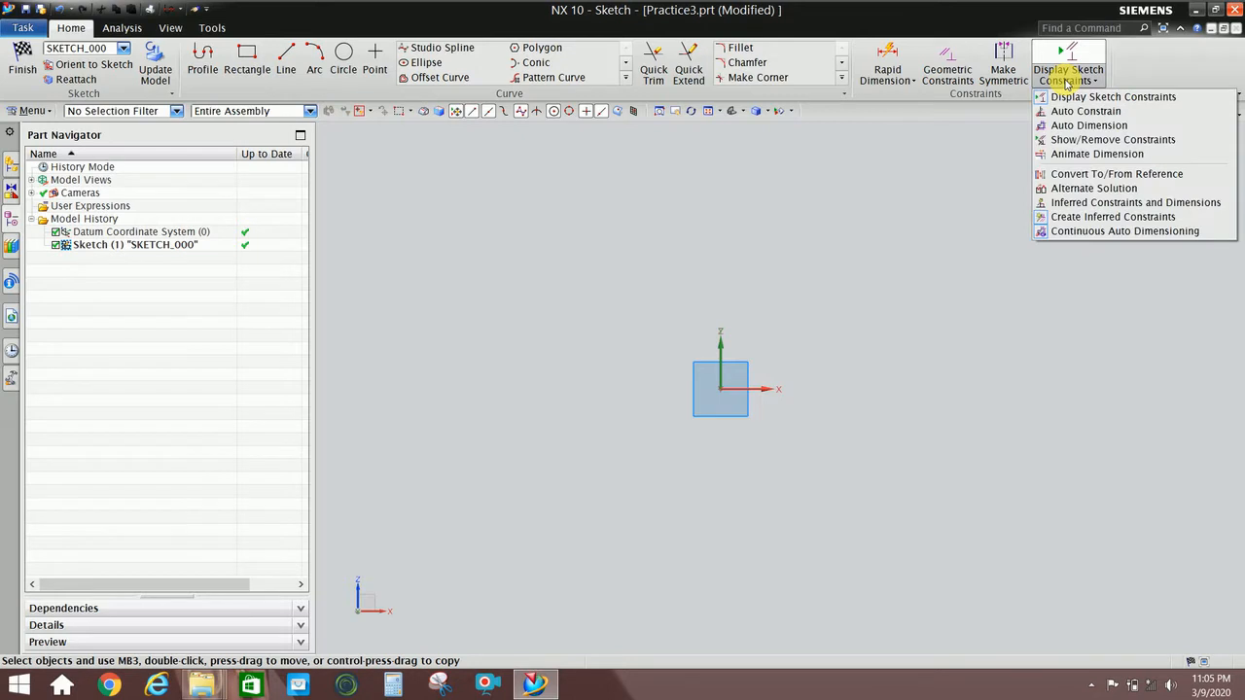
click(1065, 230)
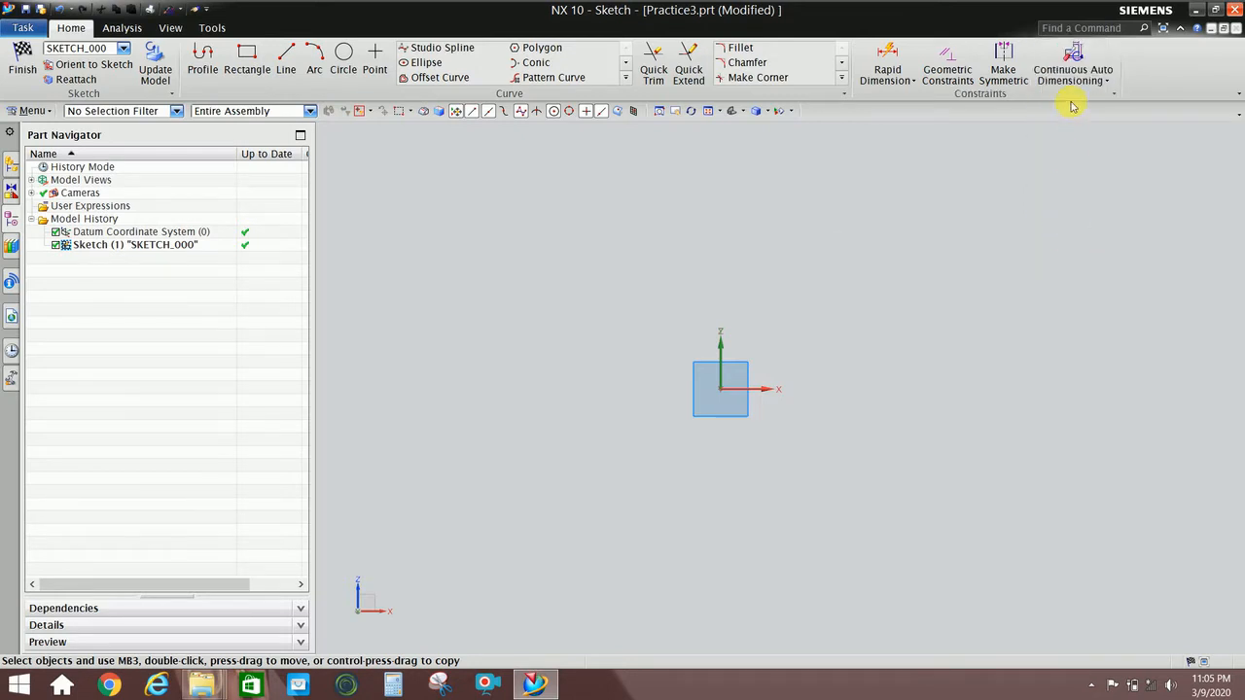
click(1070, 82)
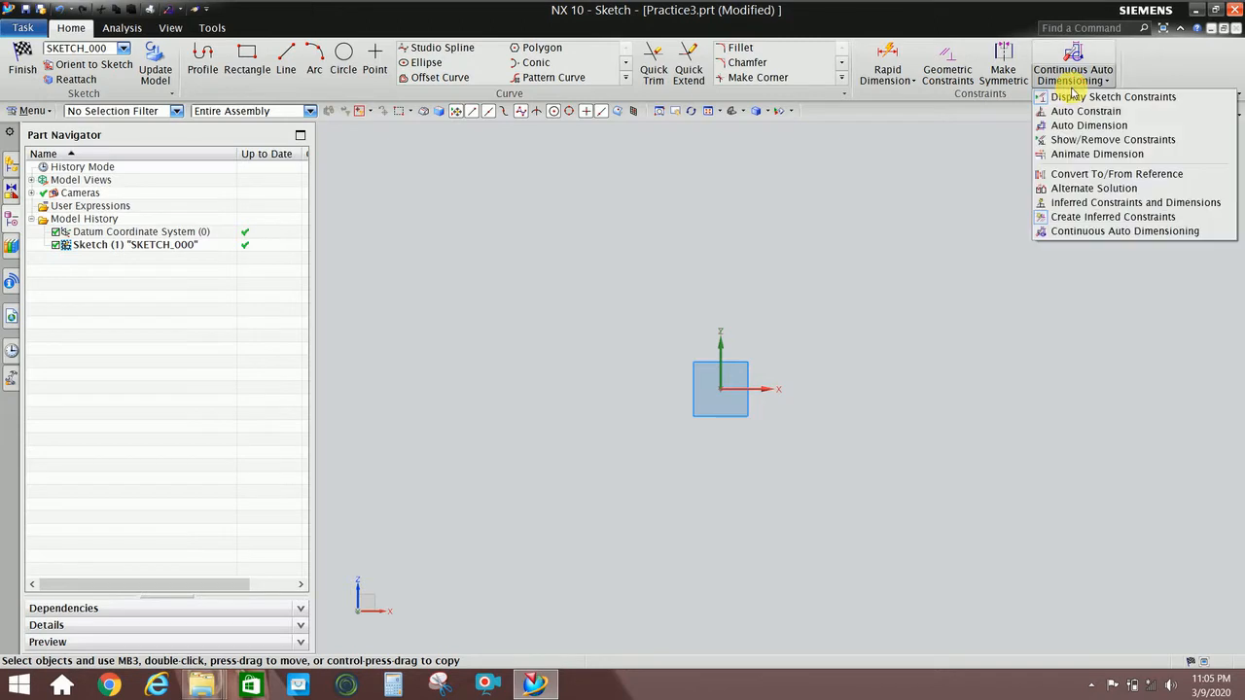
click(1075, 217)
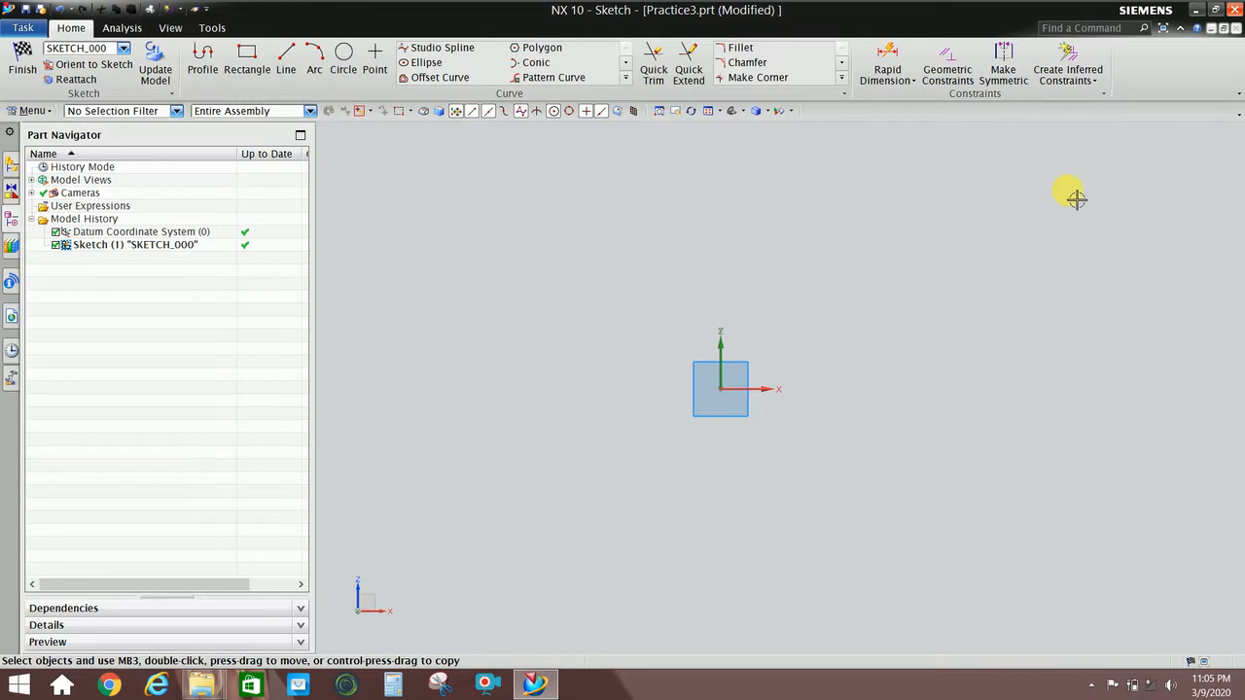
click(1066, 82)
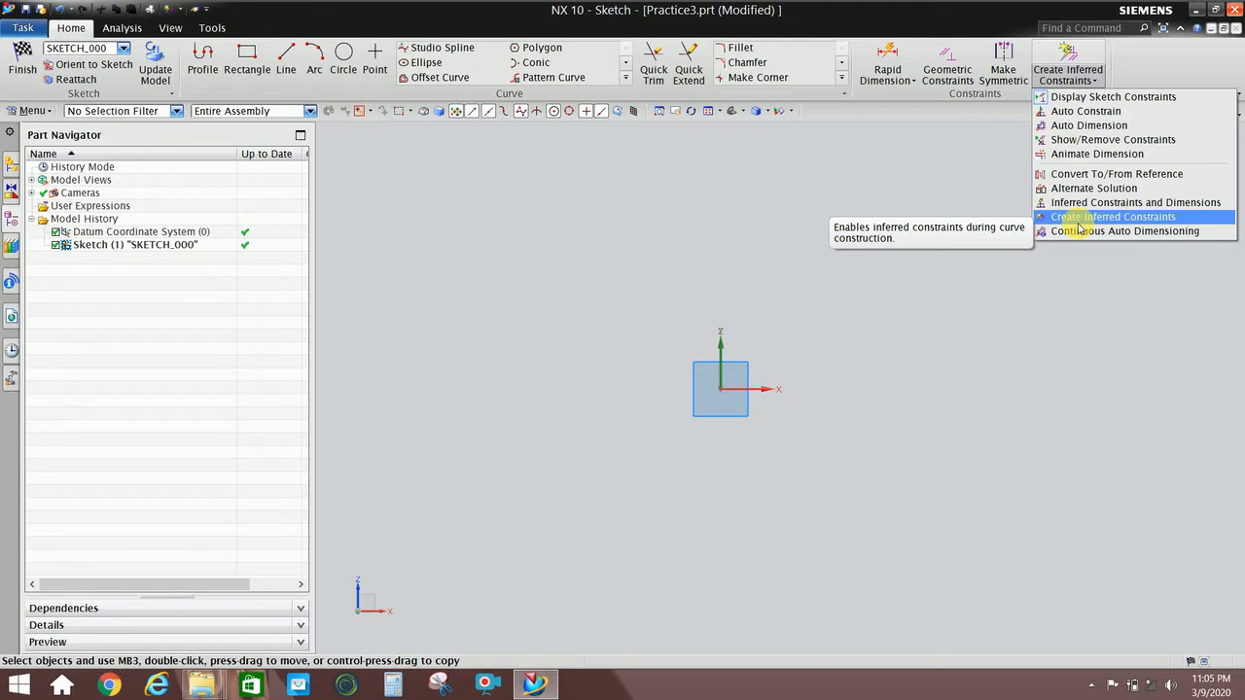
click(871, 302)
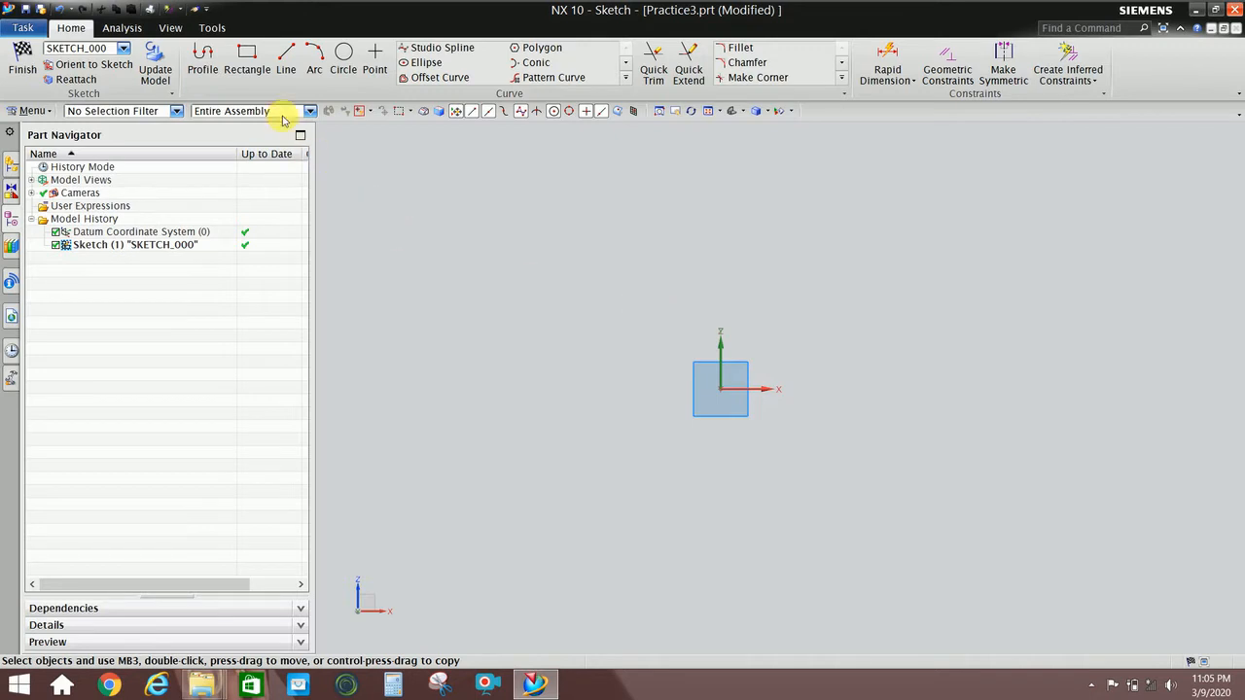
Sketch a sloped line rising from about XC -18, YC 8 to a point above the sketch origin
click(286, 70)
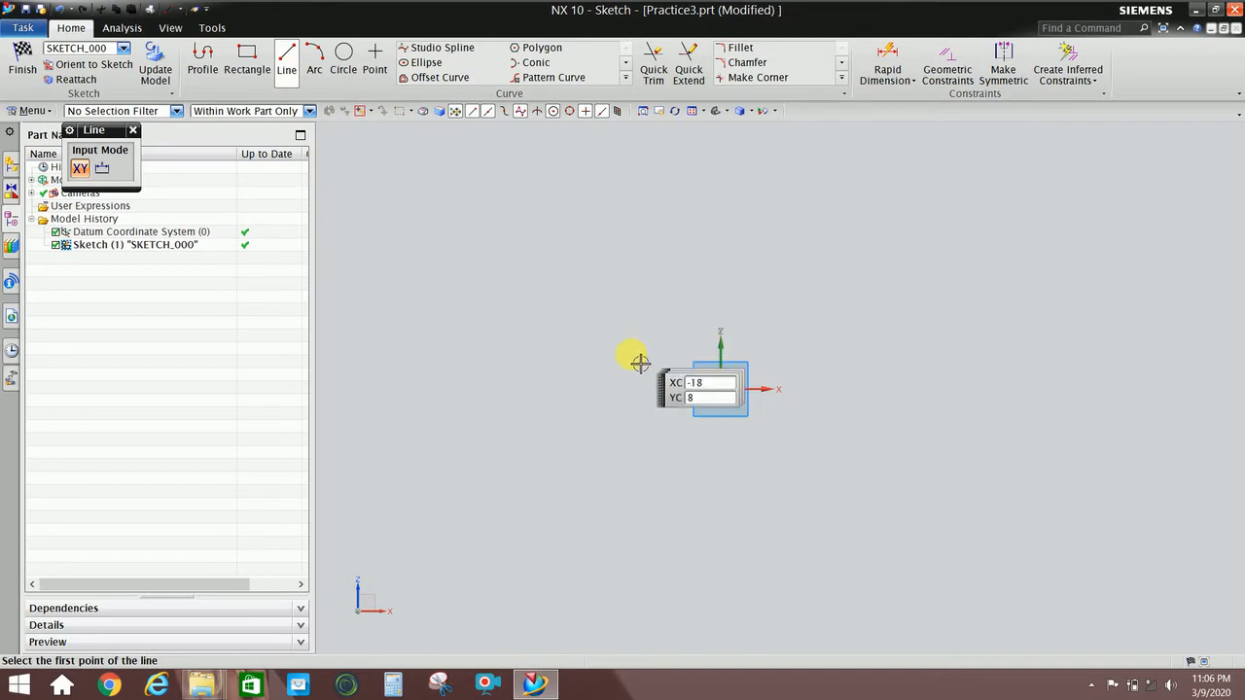
click(678, 327)
click(767, 239)
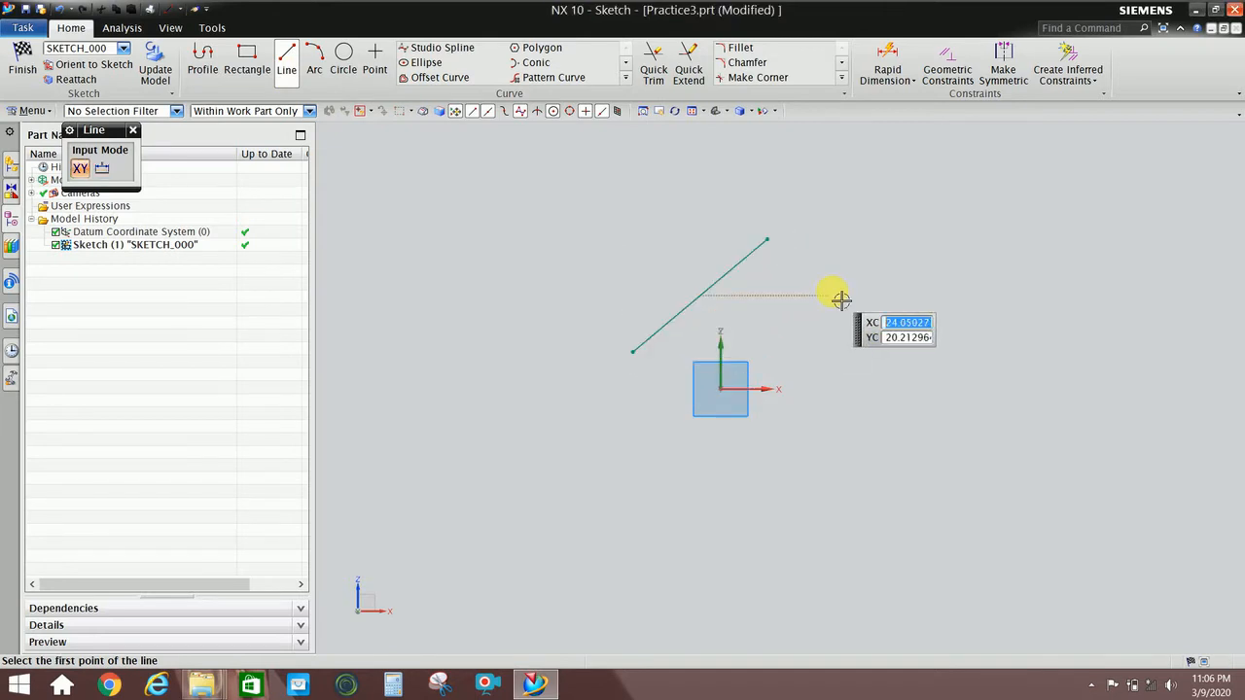
click(133, 129)
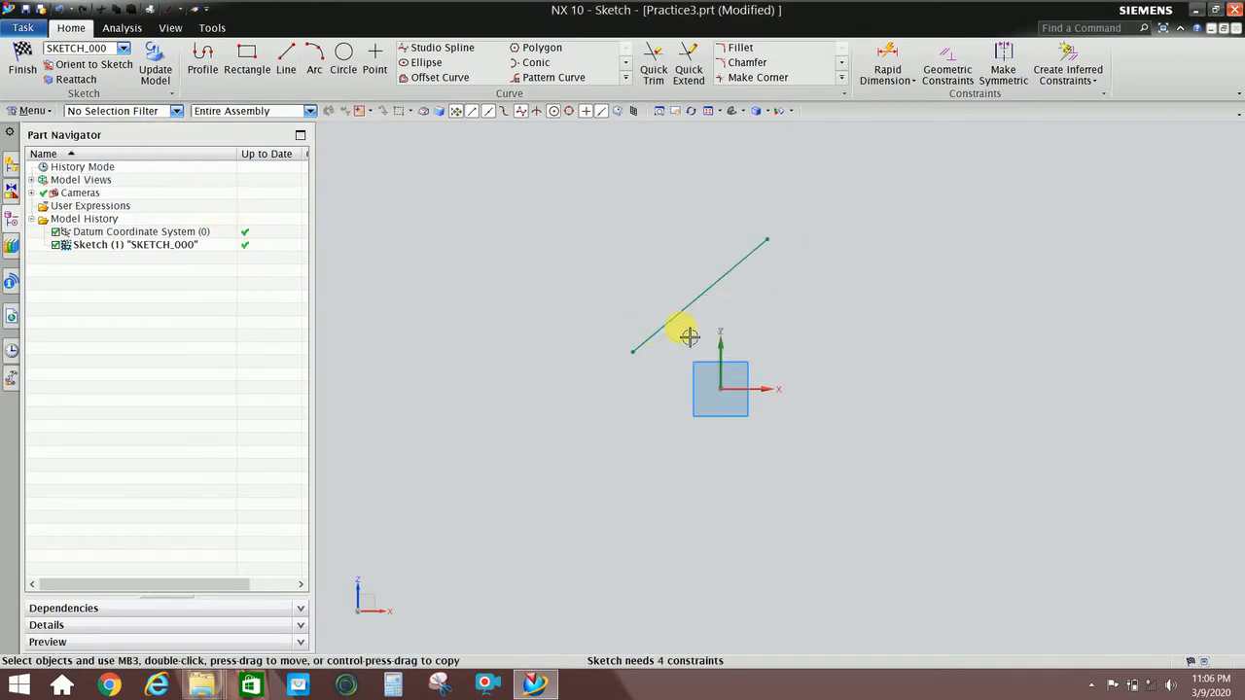
Reposition the free line and its endpoints several times, leaving it steeper and above and to the left of the sketch origin
drag(705, 292, 791, 311)
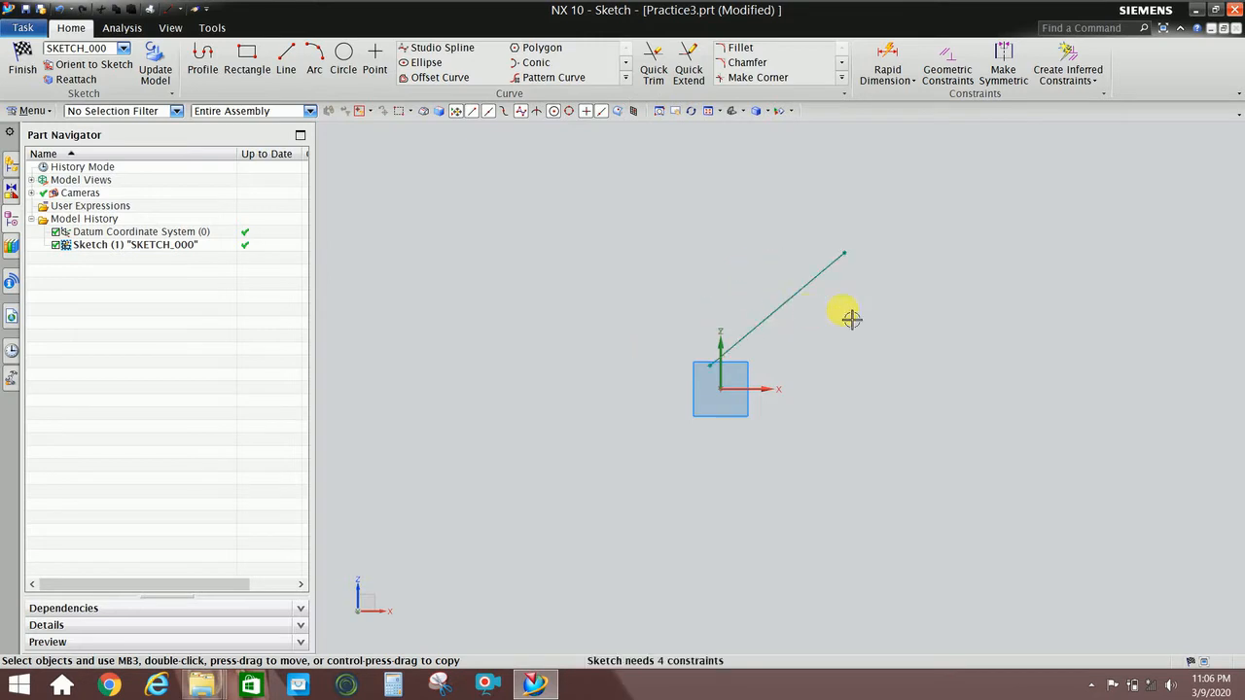
drag(845, 259, 730, 220)
drag(709, 361, 631, 318)
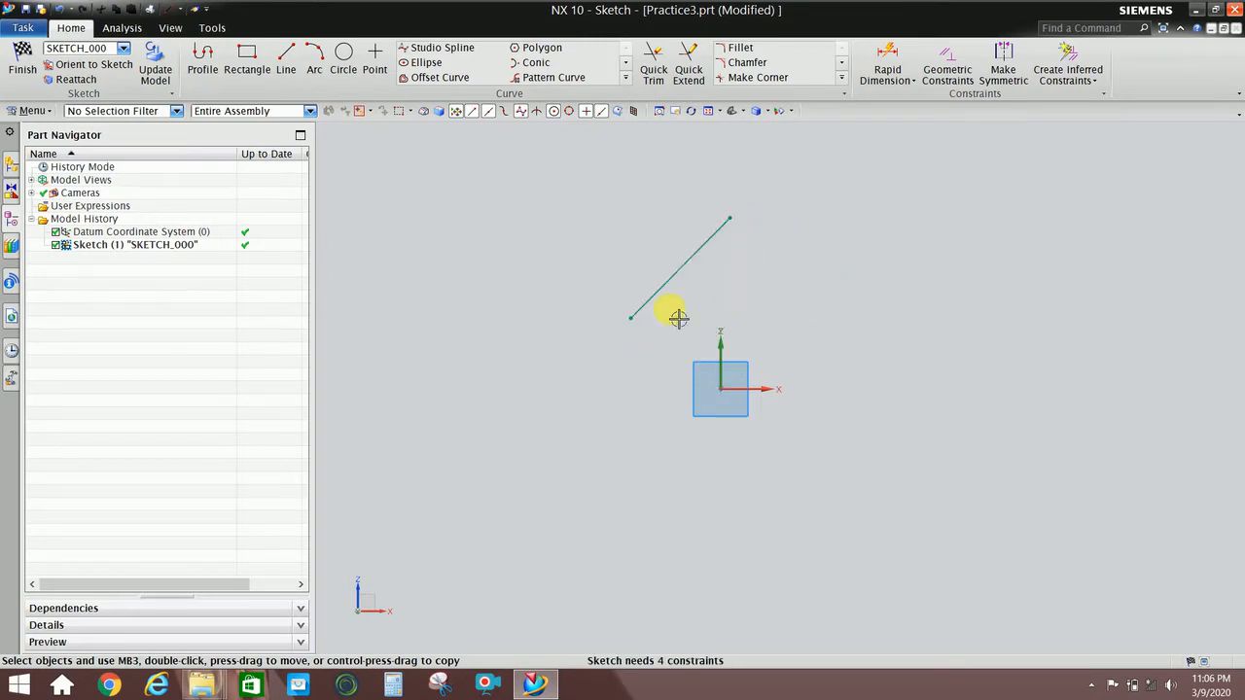
drag(702, 249, 738, 268)
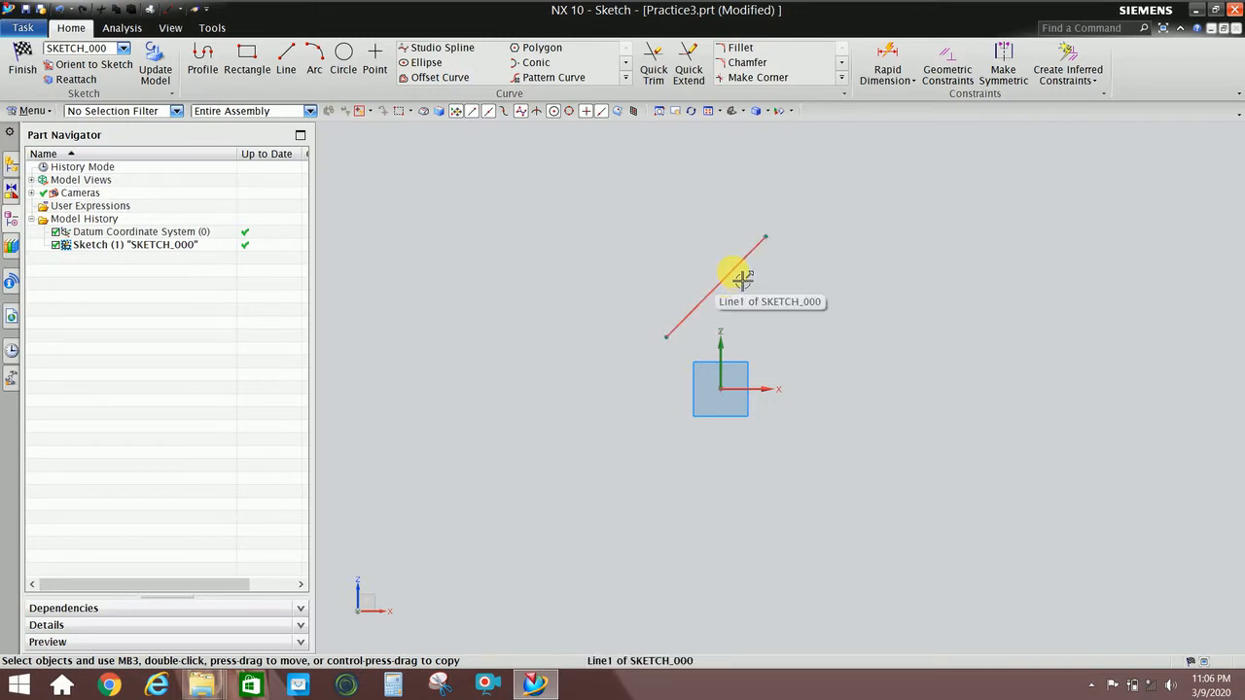
mouse_move(737, 284)
mouse_down()
mouse_move(764, 278)
mouse_move(761, 255)
mouse_up()
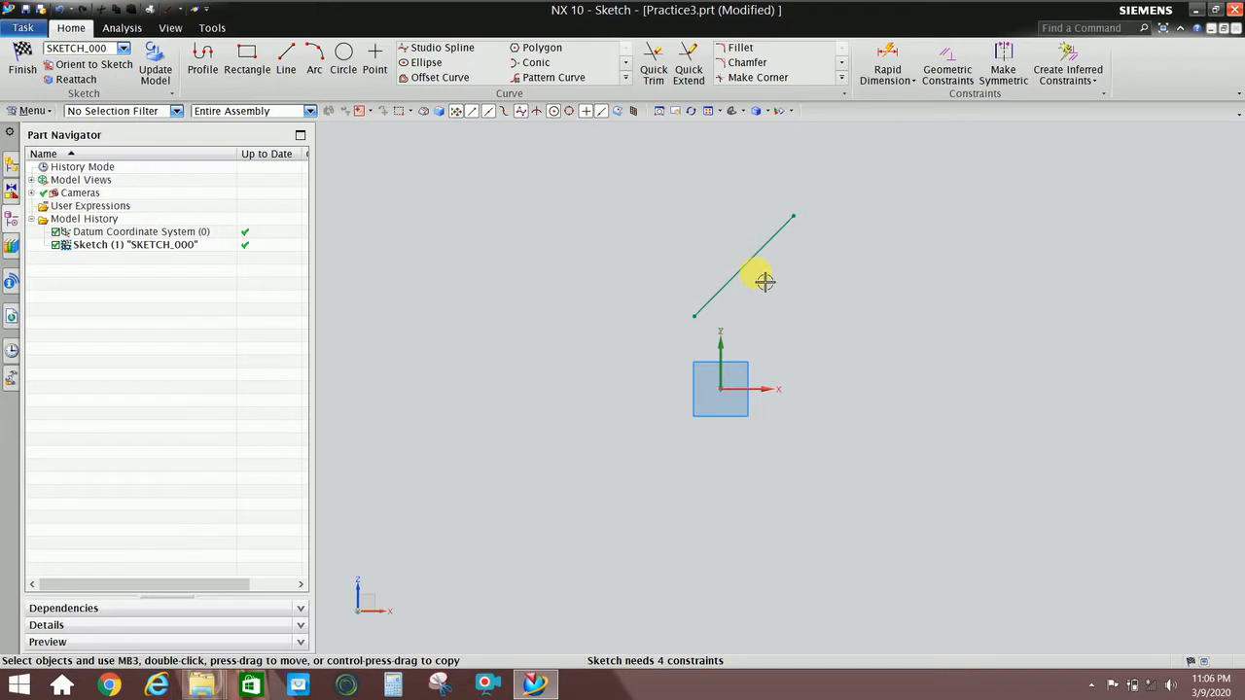
mouse_move(775, 237)
mouse_down()
mouse_move(739, 227)
mouse_move(772, 269)
mouse_move(775, 212)
mouse_up()
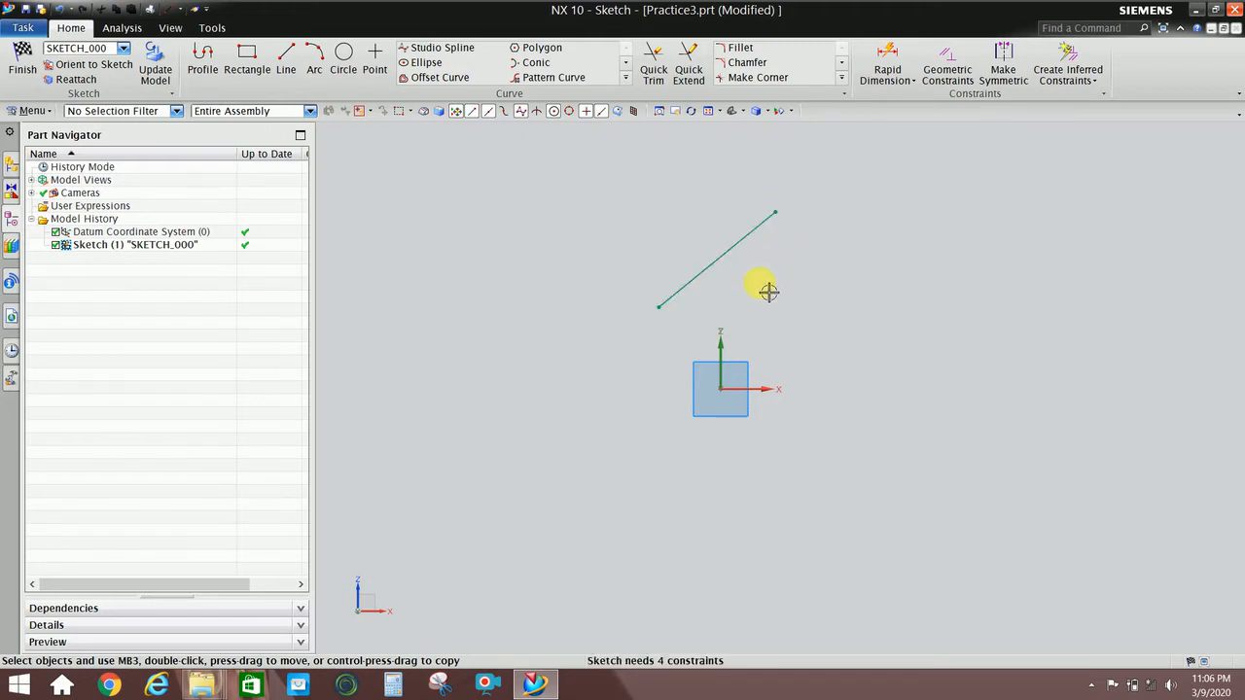
mouse_move(734, 268)
ctrl+mouse_down()
mouse_move(745, 276)
mouse_move(734, 269)
ctrl+mouse_up()
drag(785, 223, 733, 206)
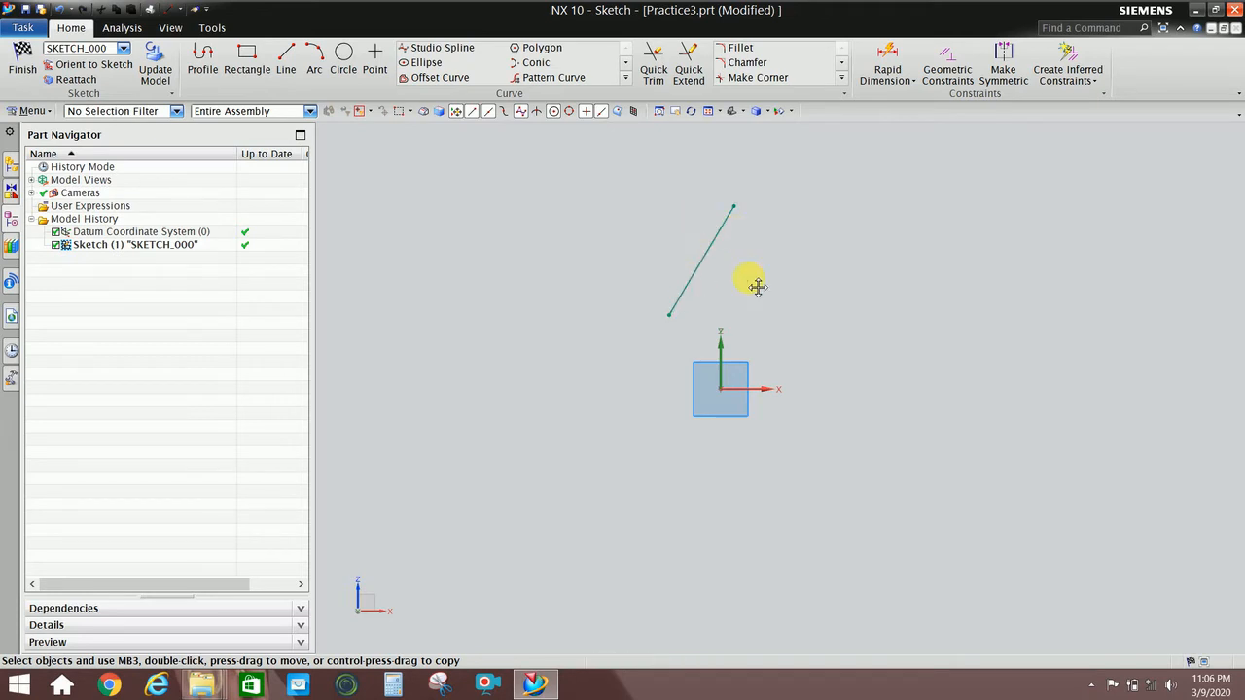
mouse_move(758, 287)
mouse_down()
mouse_move(706, 264)
mouse_move(753, 269)
mouse_move(714, 252)
mouse_move(717, 267)
mouse_up()
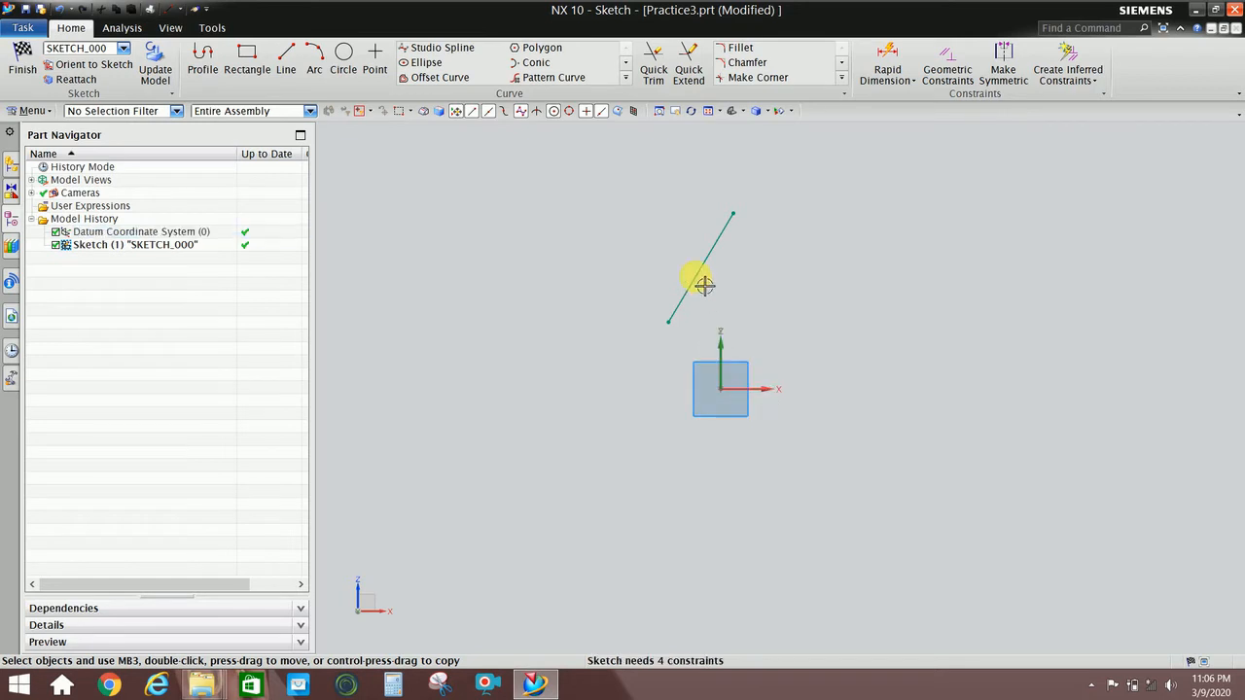
drag(701, 284, 667, 286)
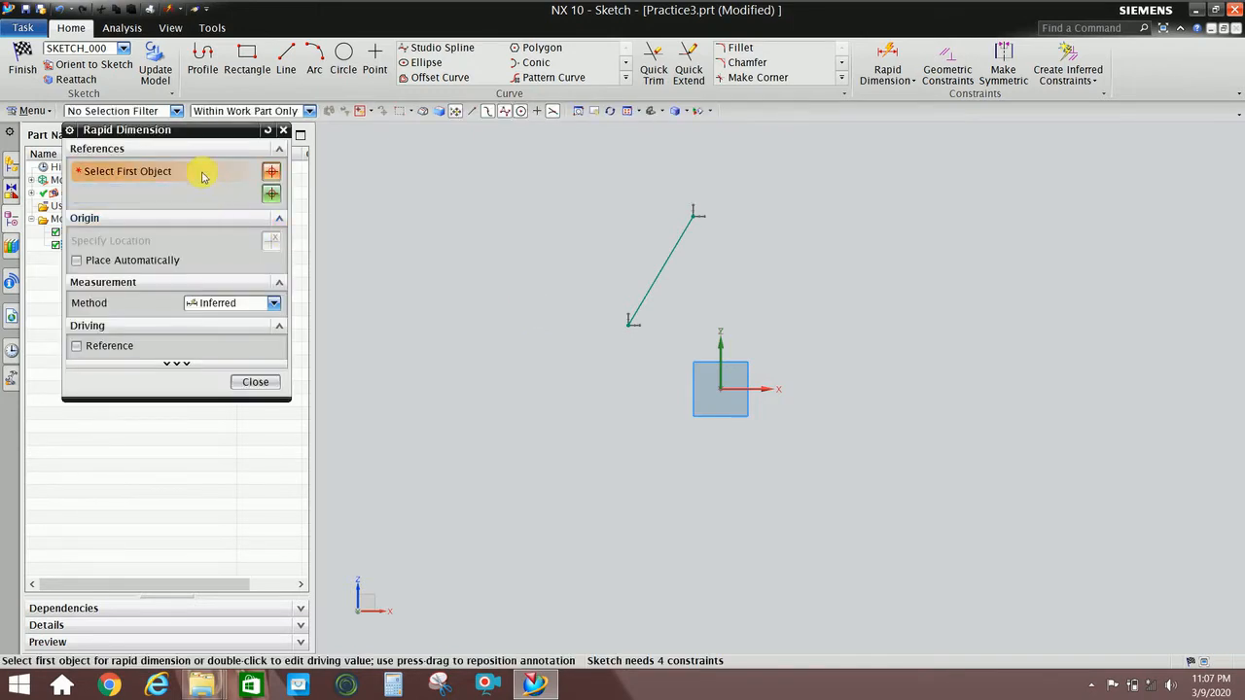
Add a Rapid Dimension for the acute angle between the sloped line and the sketch's X axis, placed to the right of the line
drag(208, 152, 218, 167)
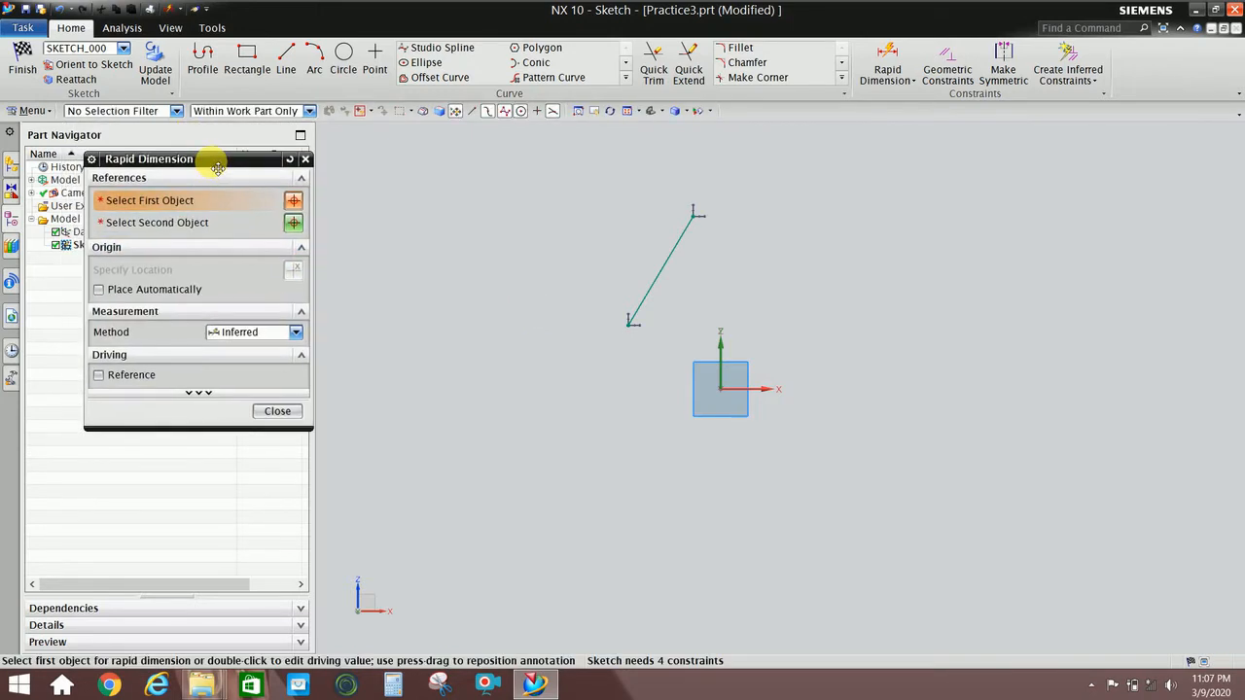
click(233, 399)
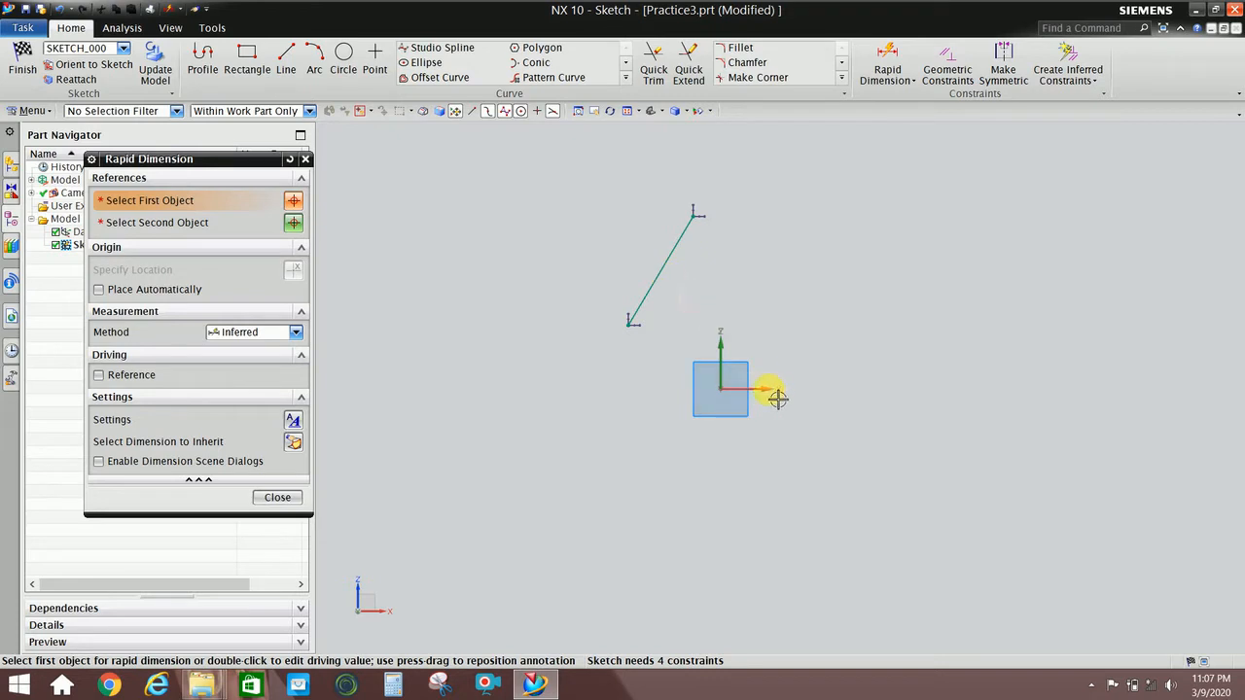
click(662, 277)
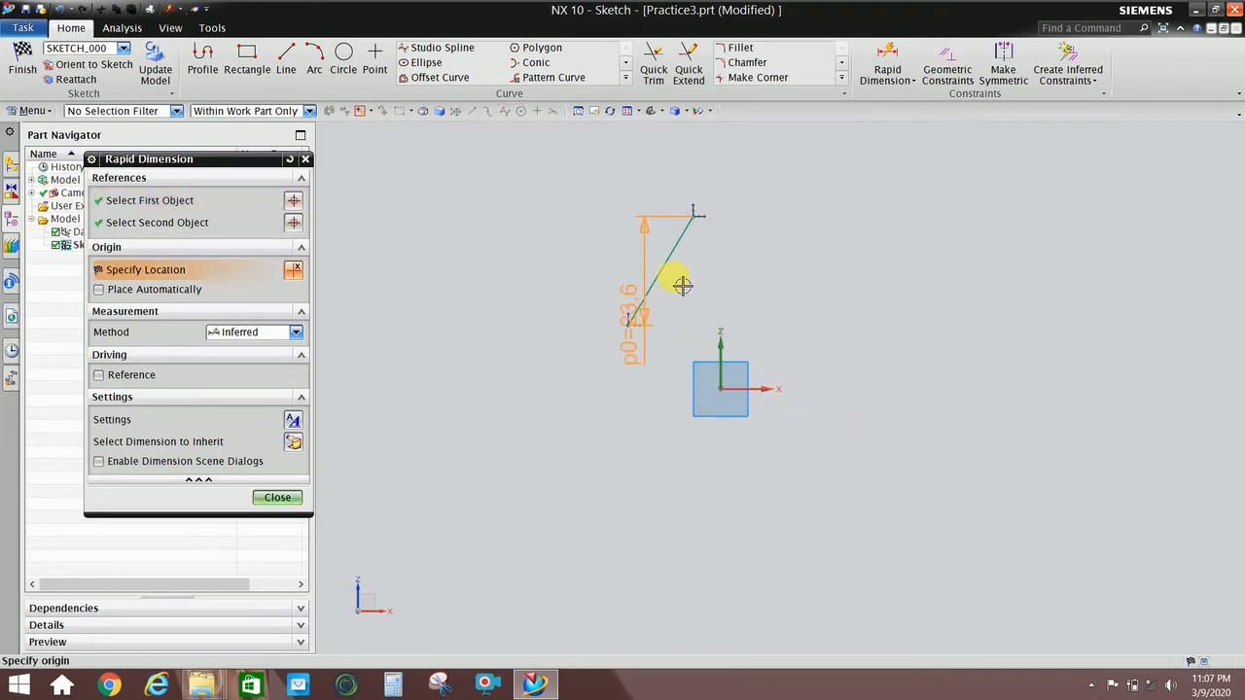
click(775, 395)
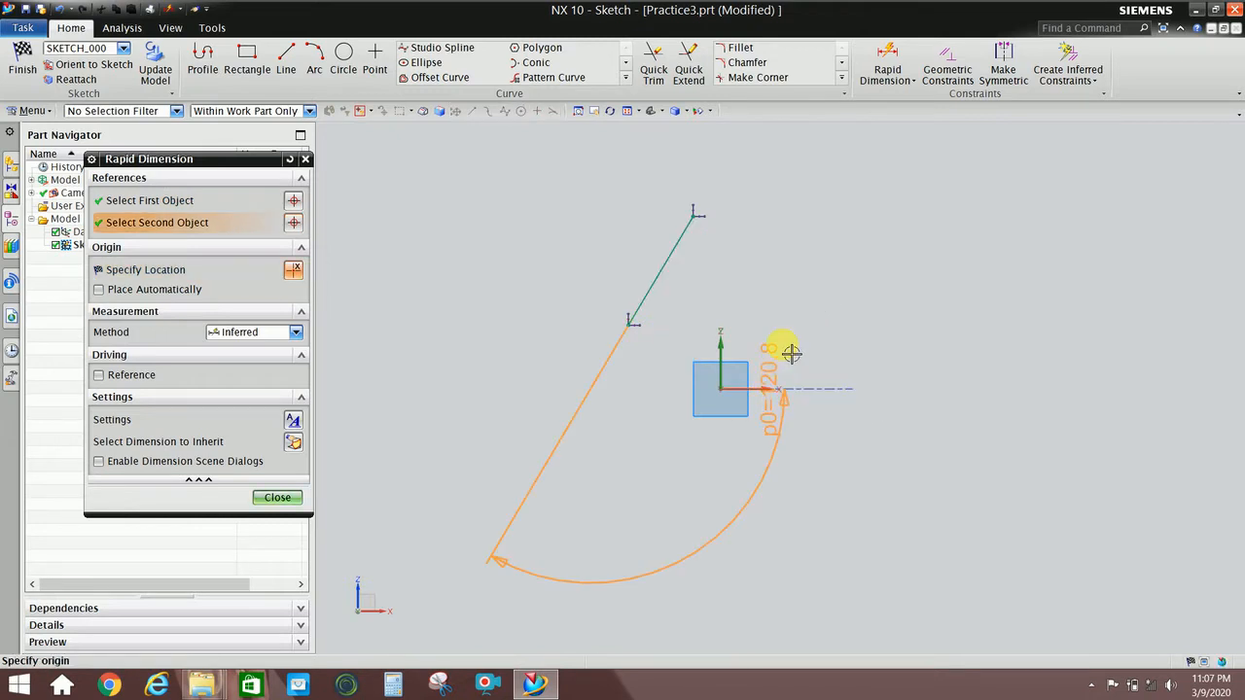
click(862, 295)
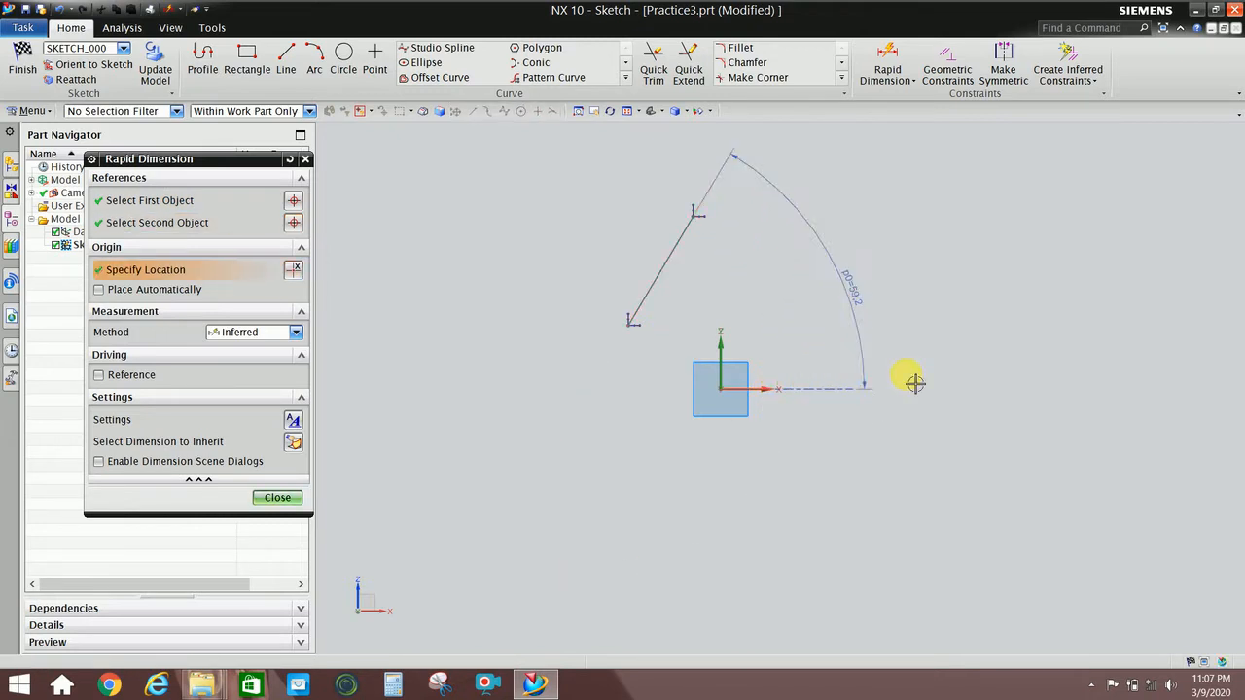
key(Escape)
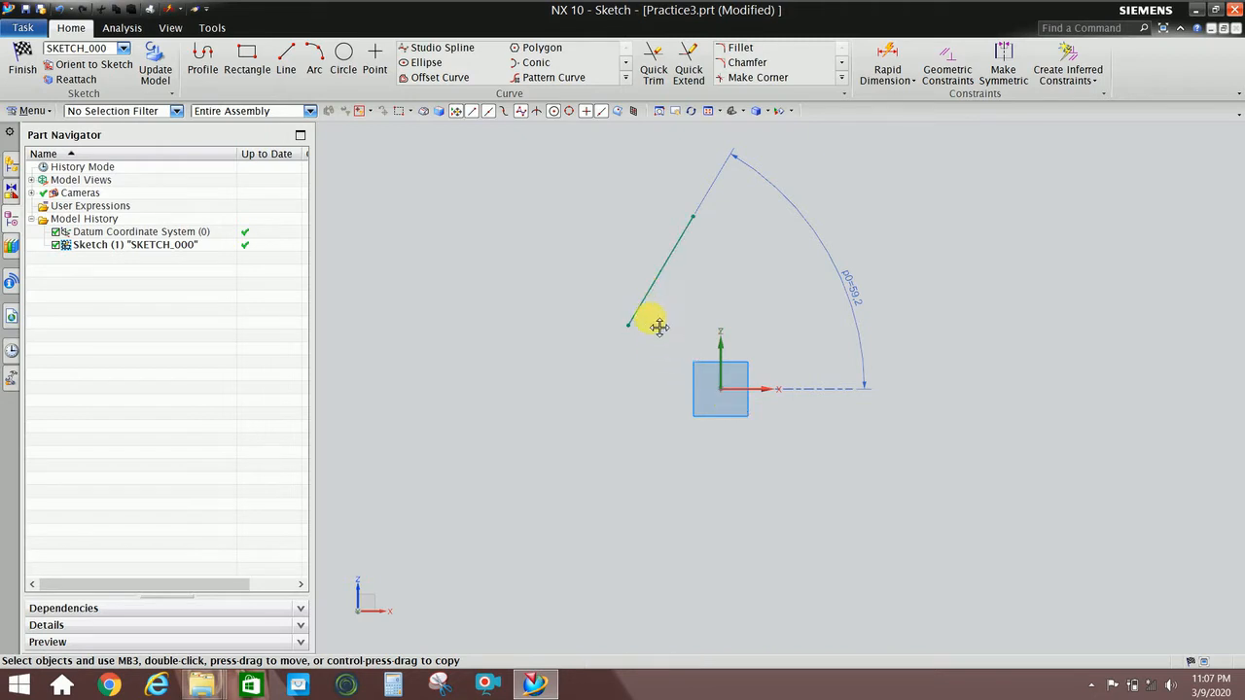
Move the sloped line by its lower endpoint closer to the origin and shift the angular dimension slightly inward
mouse_move(660, 327)
mouse_down()
mouse_move(665, 356)
mouse_move(661, 314)
mouse_move(717, 339)
mouse_move(727, 329)
mouse_move(700, 287)
mouse_move(711, 292)
mouse_move(681, 344)
mouse_up()
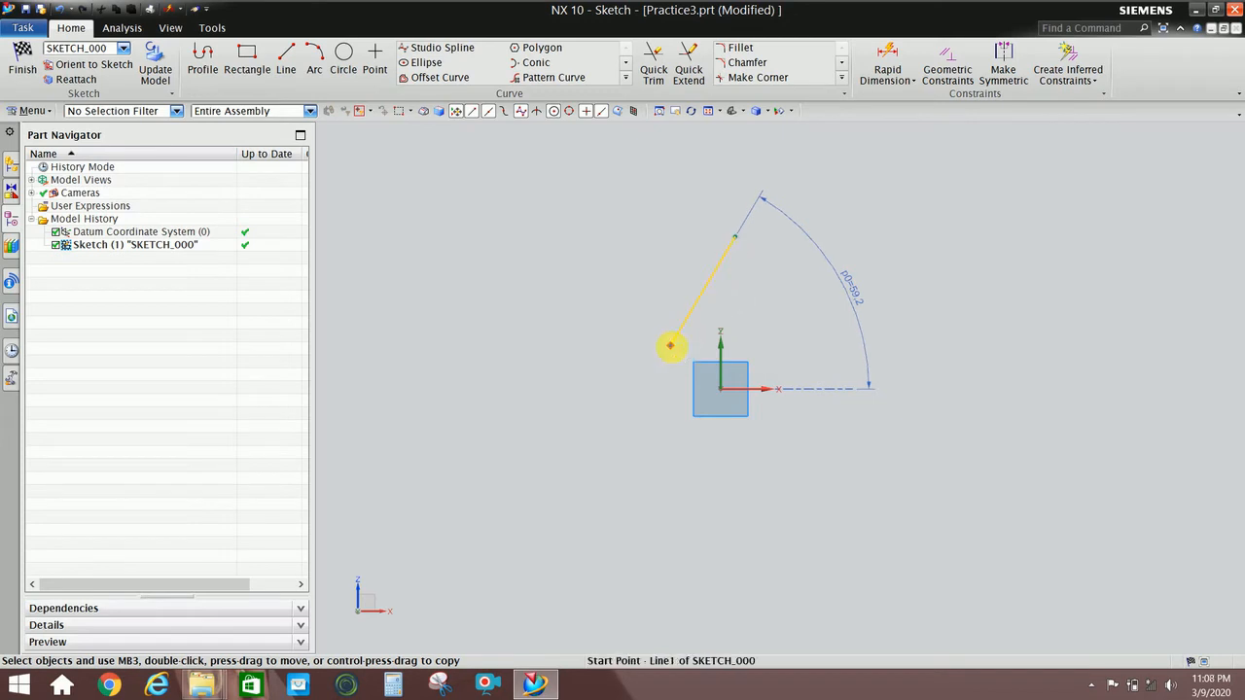
mouse_move(669, 340)
mouse_down()
mouse_move(668, 327)
mouse_move(690, 350)
mouse_move(663, 323)
mouse_move(676, 348)
mouse_move(667, 336)
mouse_move(686, 326)
mouse_up()
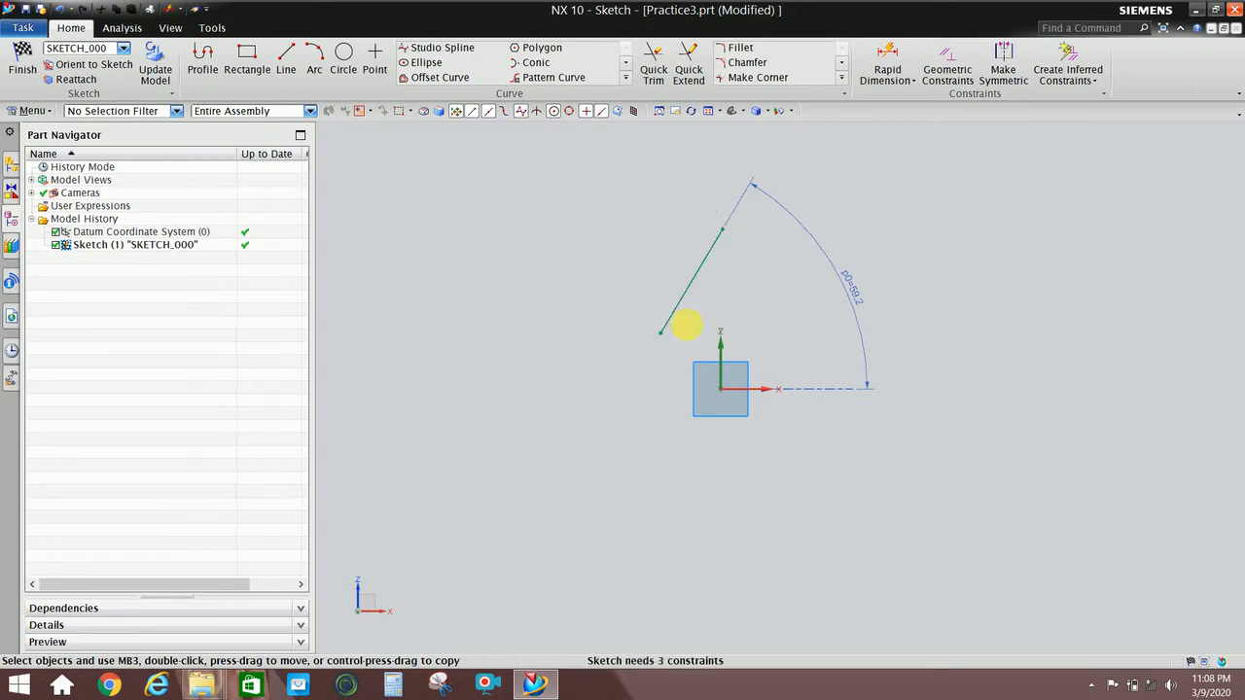
drag(833, 320, 847, 289)
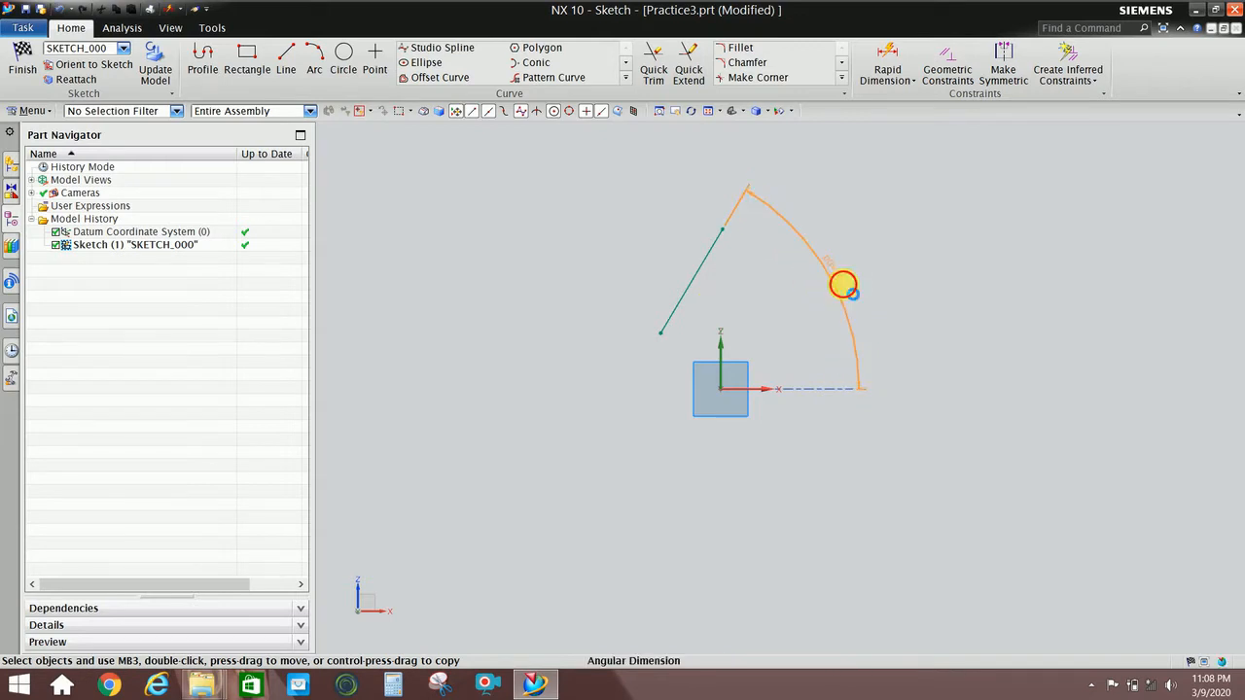
Set the angular dimension between the sloped line and the X axis to 60 degrees, and shift the line slightly
double_click(852, 294)
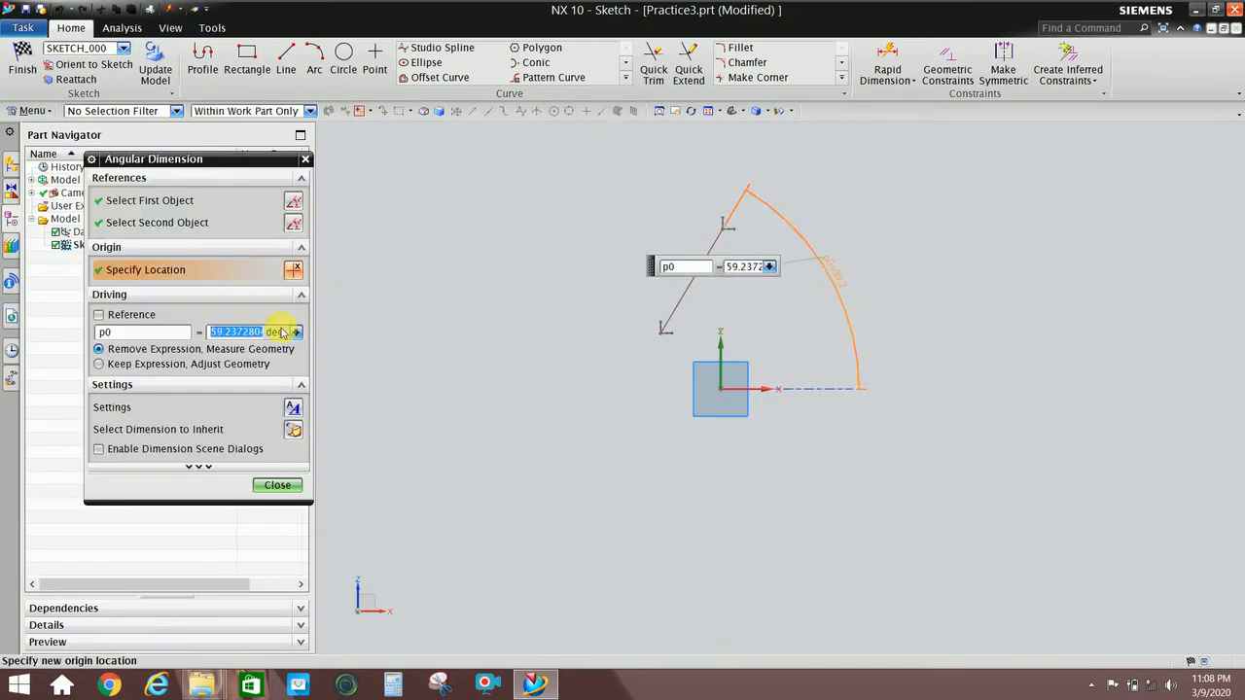
text(60)
key(Return)
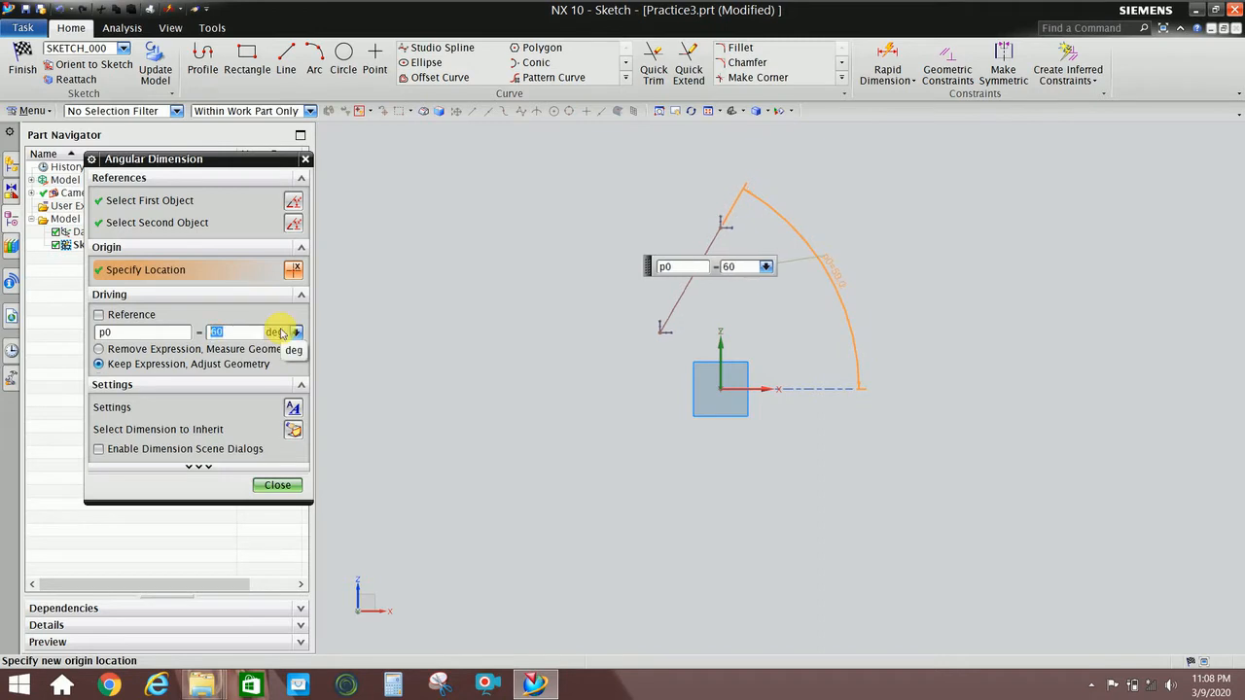
key(Escape)
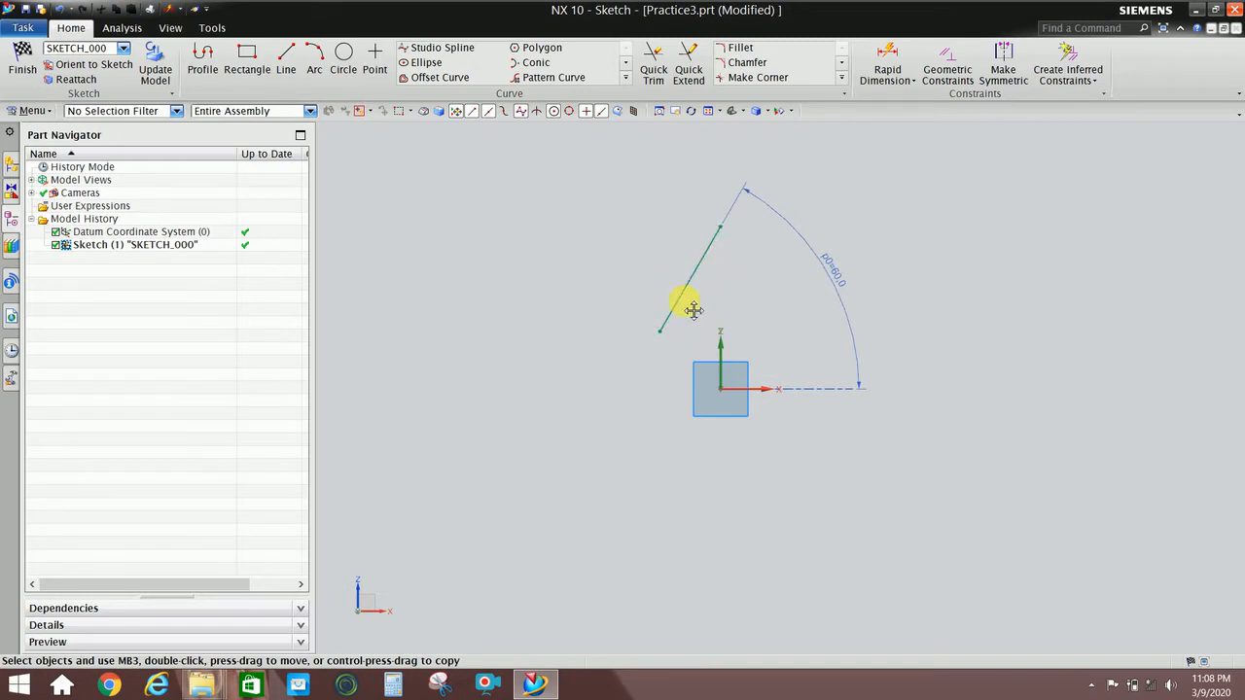
mouse_move(698, 275)
mouse_down()
mouse_move(681, 272)
mouse_move(705, 280)
mouse_move(685, 288)
mouse_move(708, 272)
mouse_up()
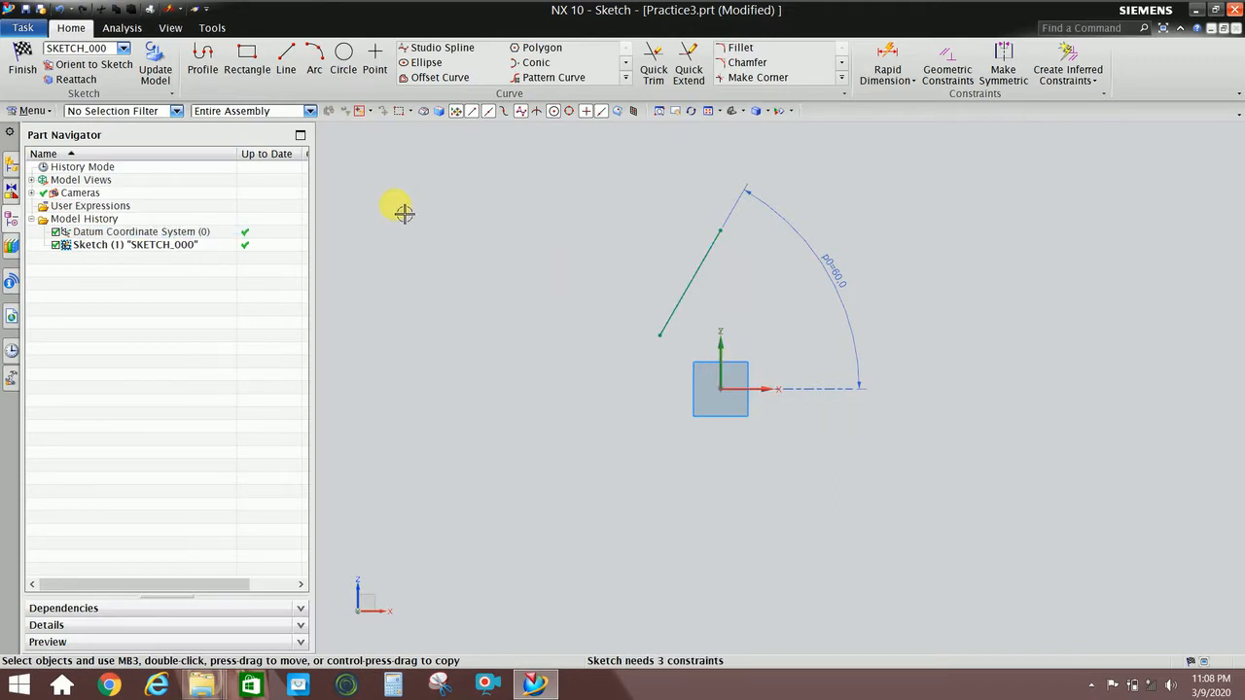
Add an inferred Rapid Dimension for the vertical distance between the line's lower endpoint and the sketch's X axis, placed to the left of the line
key(d)
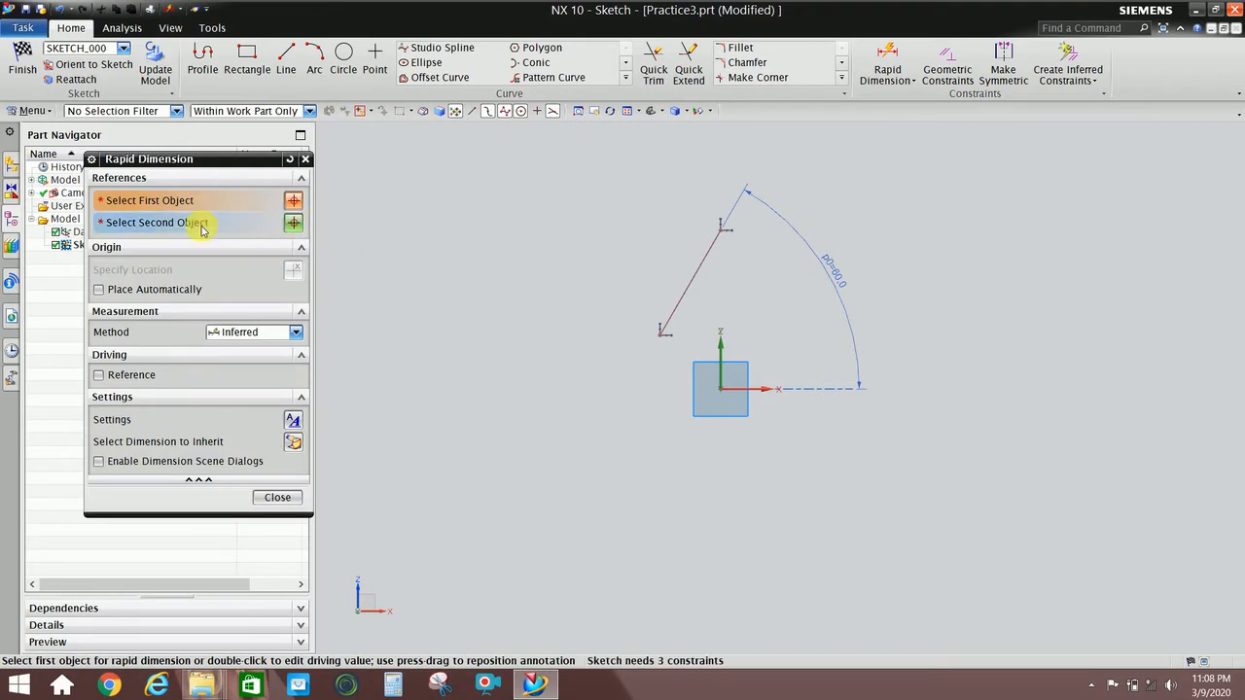
click(250, 333)
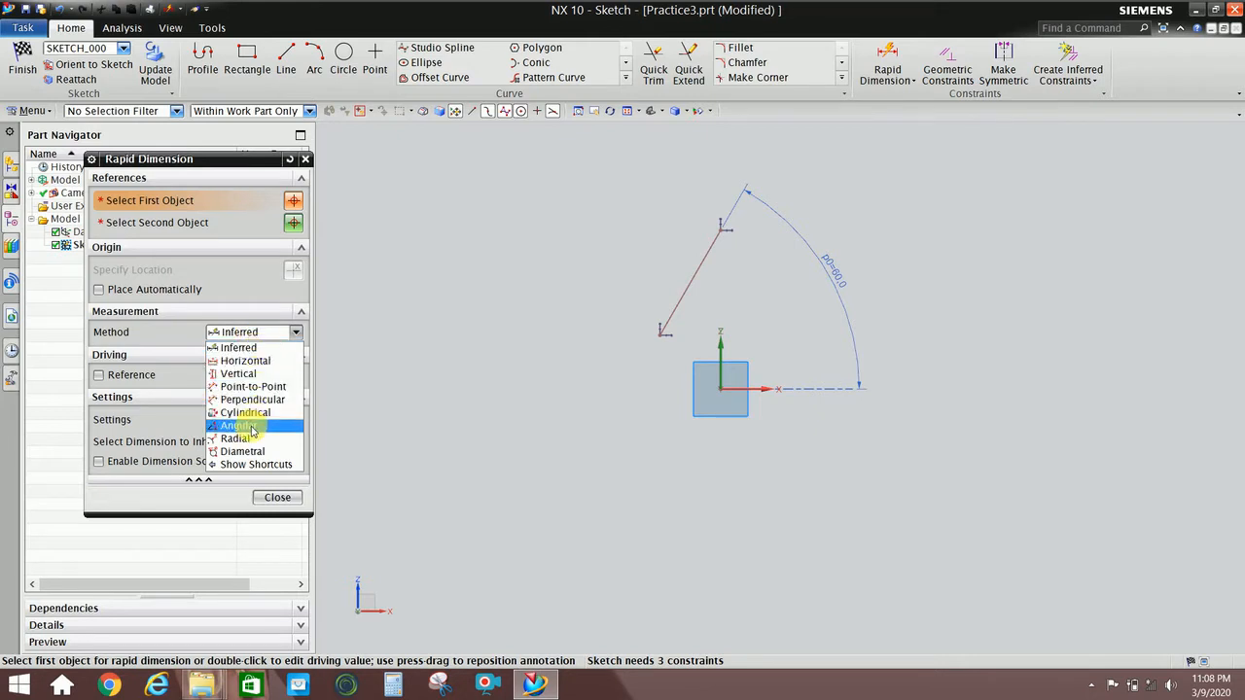
click(226, 210)
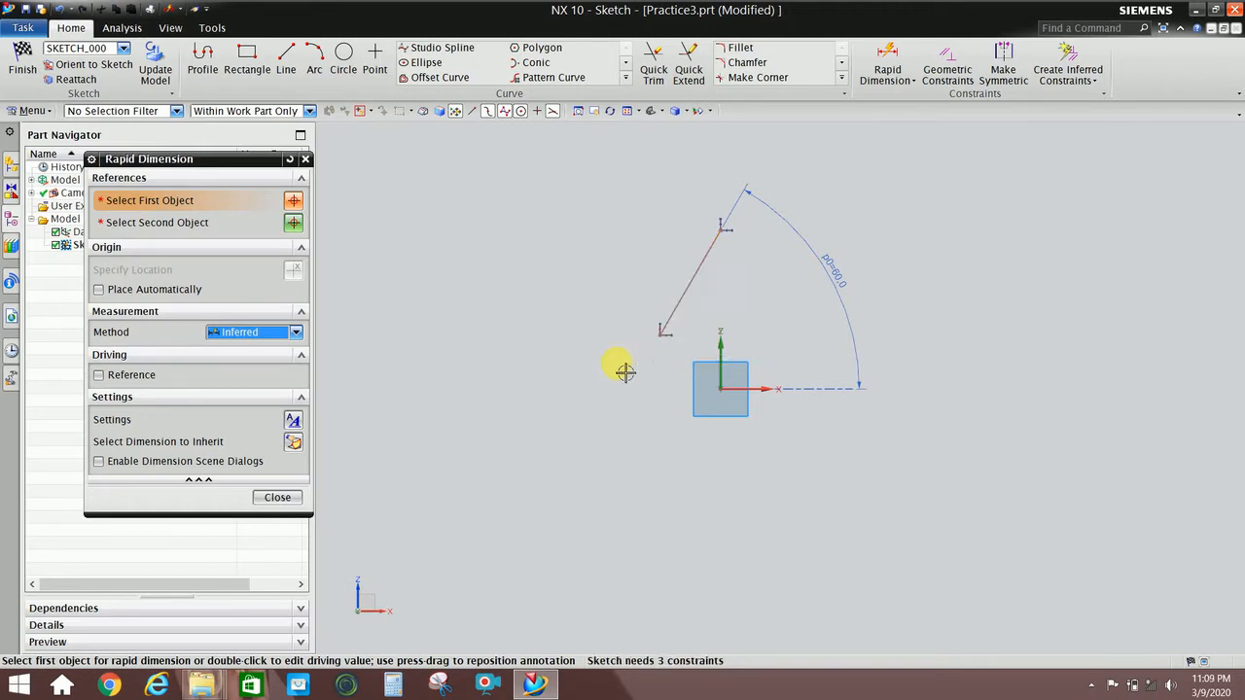
click(660, 334)
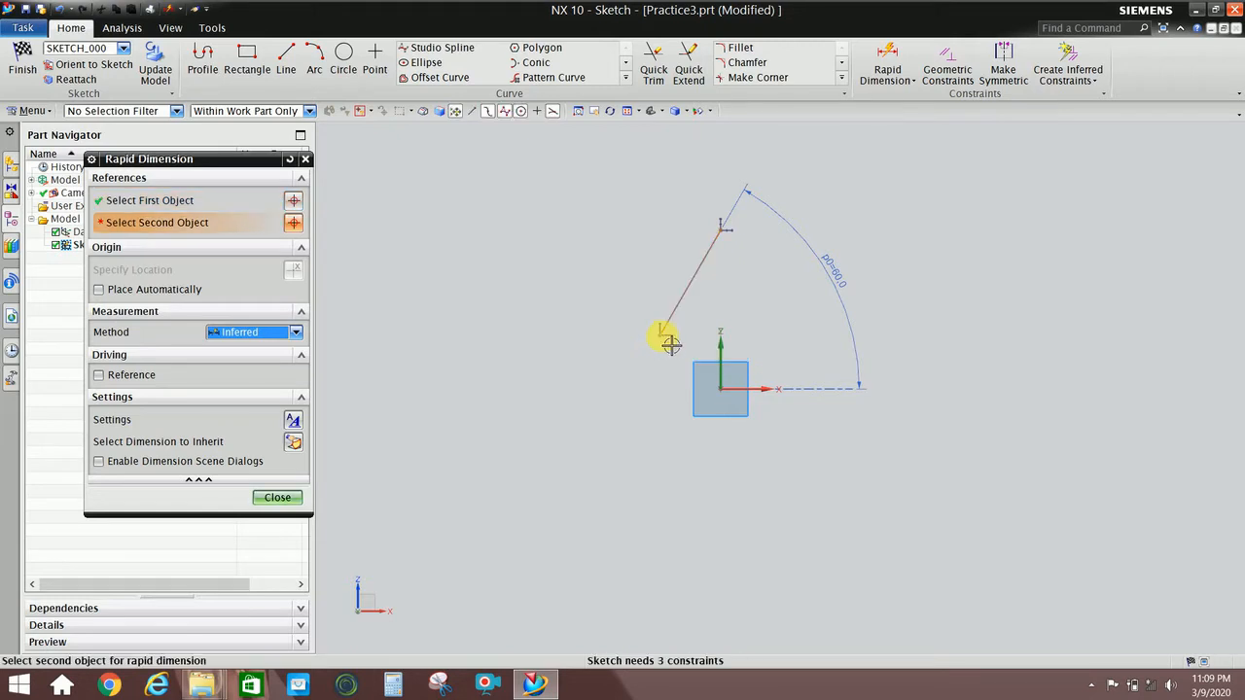
click(776, 397)
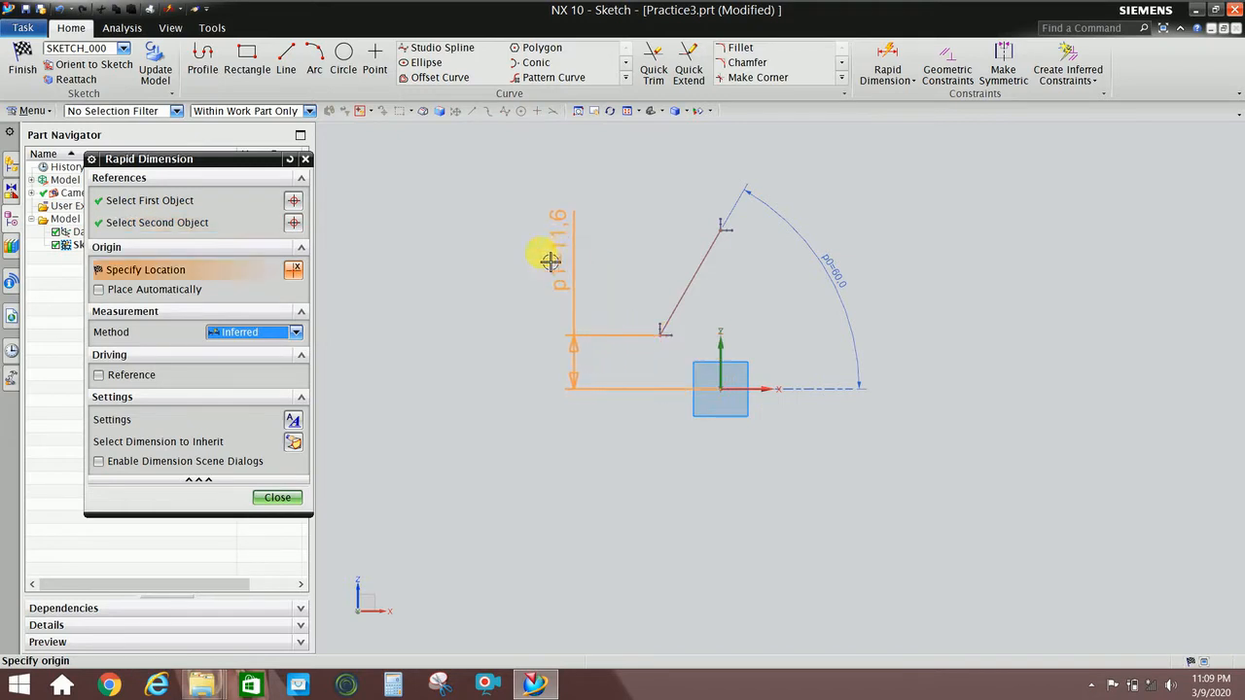
click(500, 260)
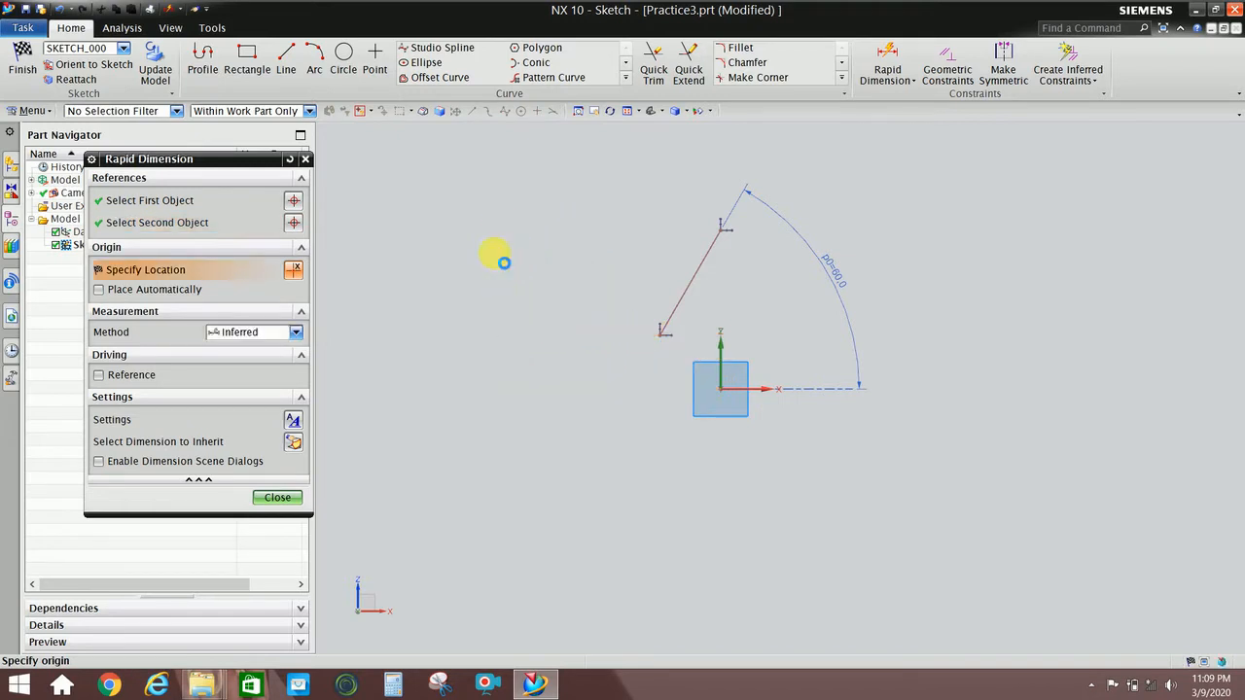
click(282, 498)
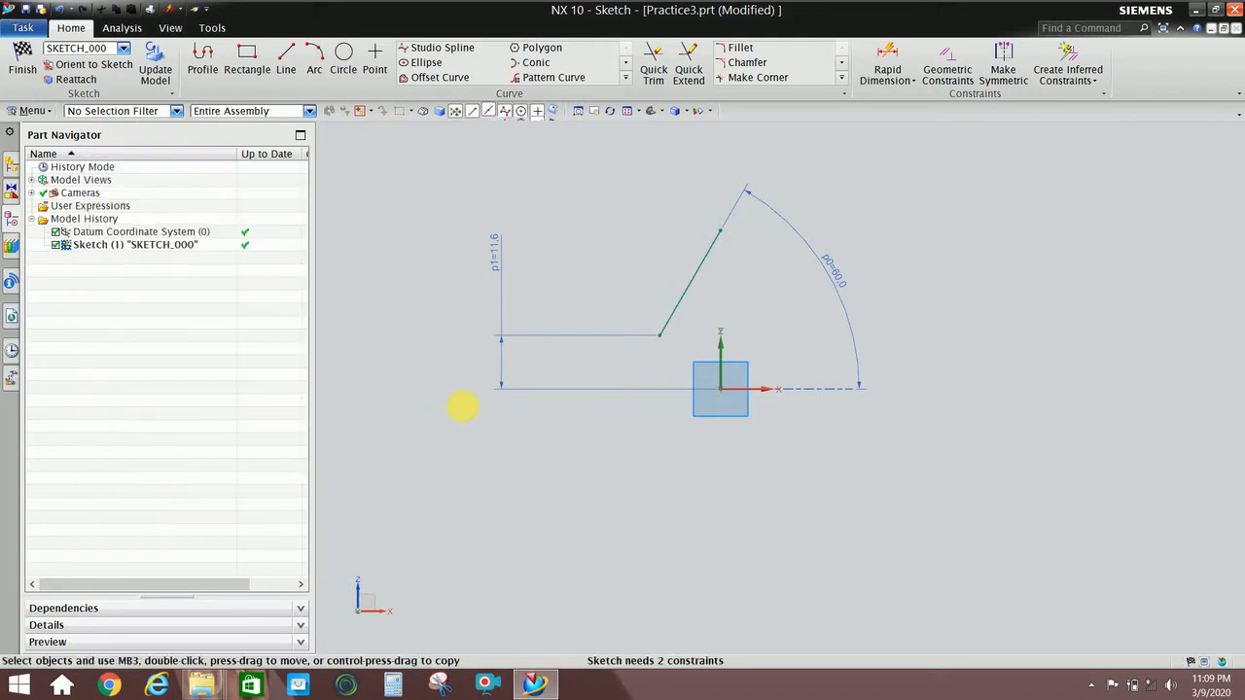
Set the vertical distance from the X axis to the line's lower endpoint to 10 mm
double_click(500, 294)
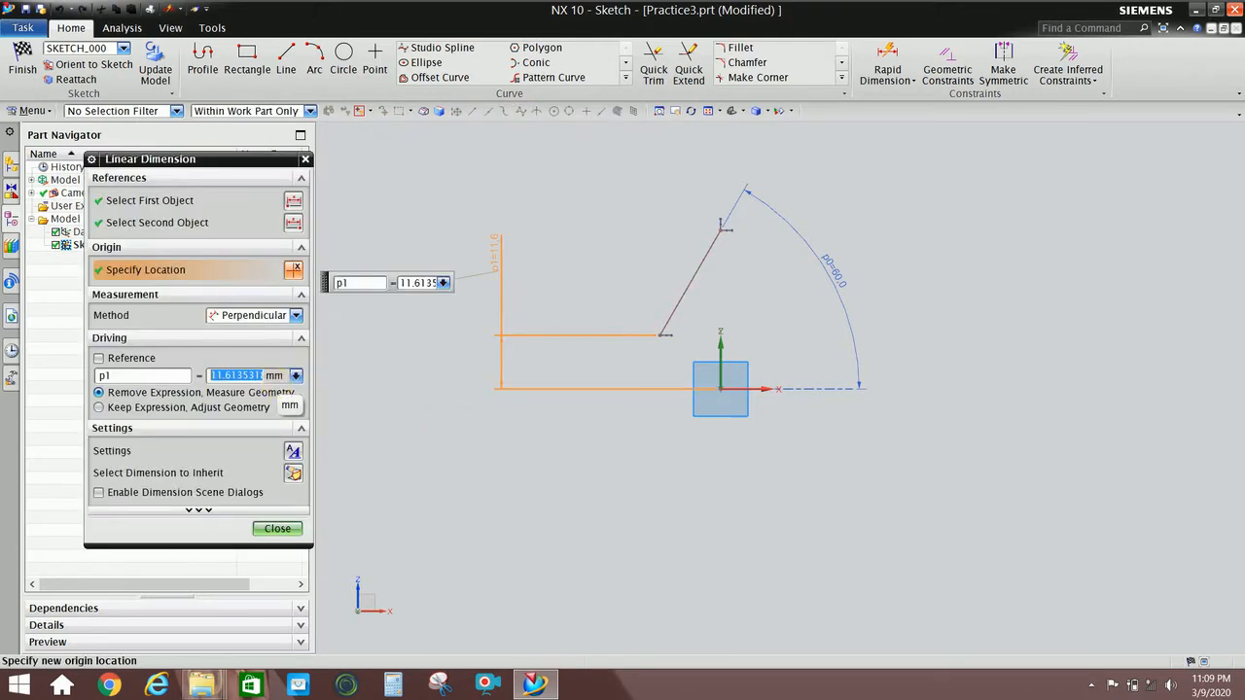
text(10)
key(Return)
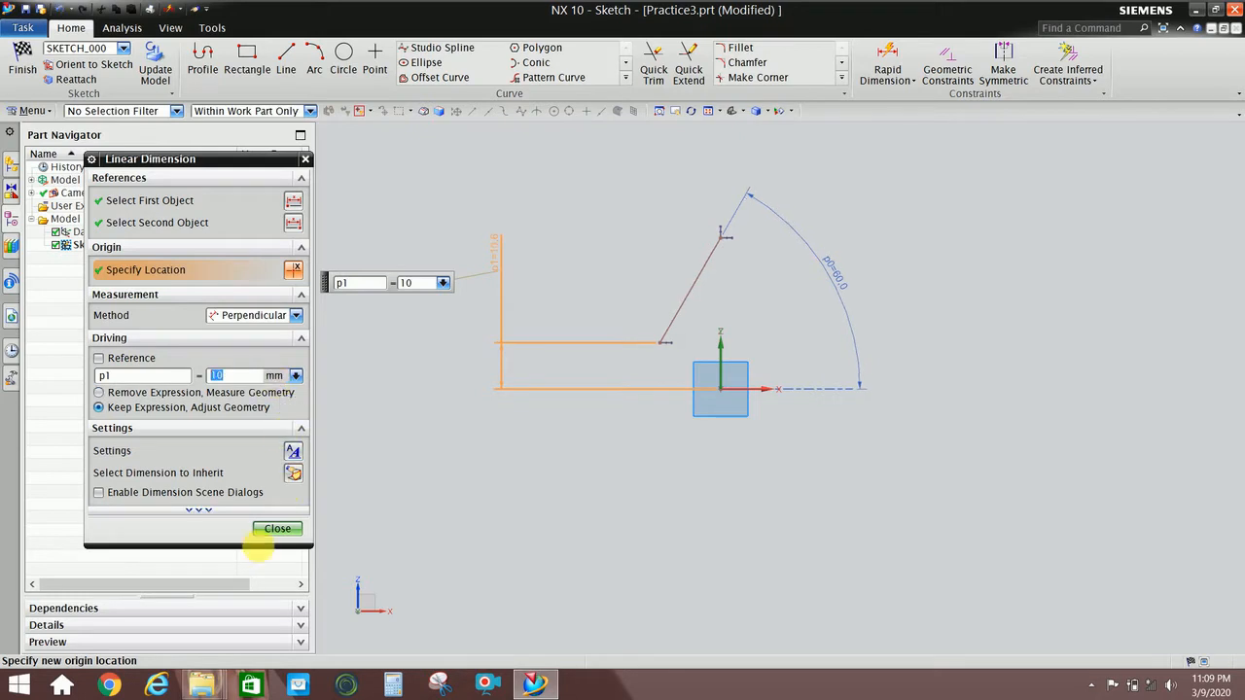
click(278, 528)
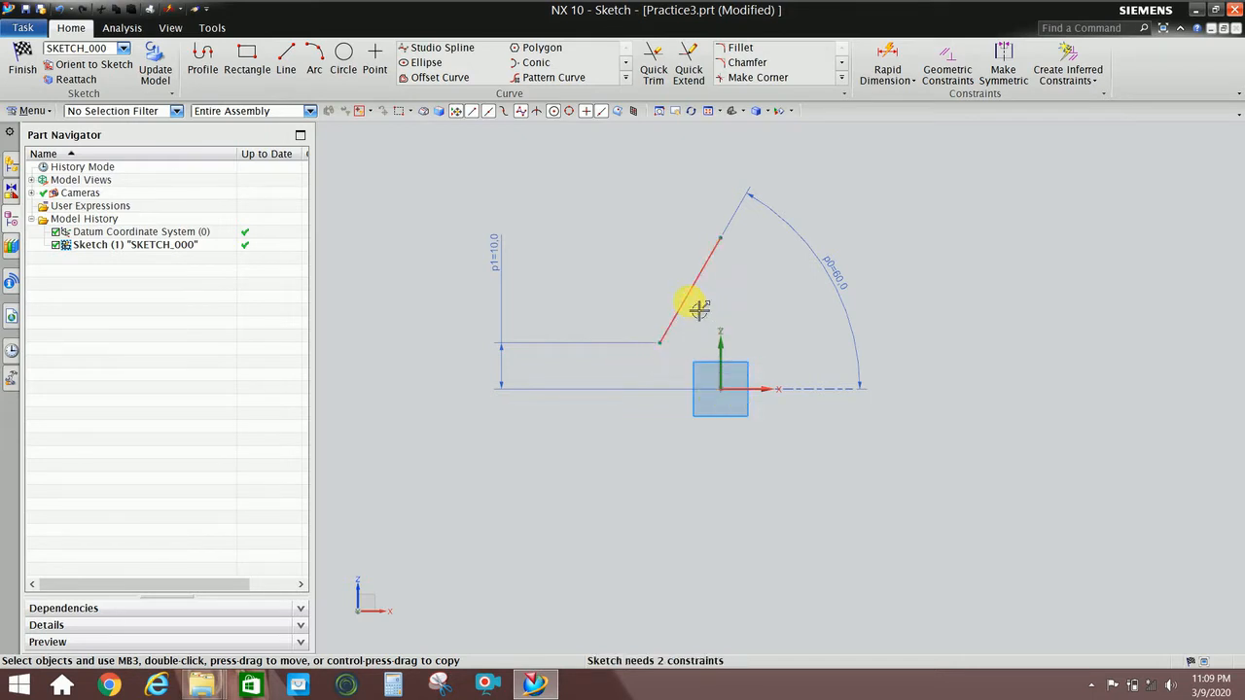
Move the sloped line sideways away from the sketch's vertical axis and stretch it slightly by moving it within its remaining freedom
mouse_move(689, 301)
mouse_down()
mouse_move(655, 301)
mouse_move(715, 304)
mouse_move(698, 297)
mouse_move(700, 251)
mouse_move(653, 356)
mouse_up()
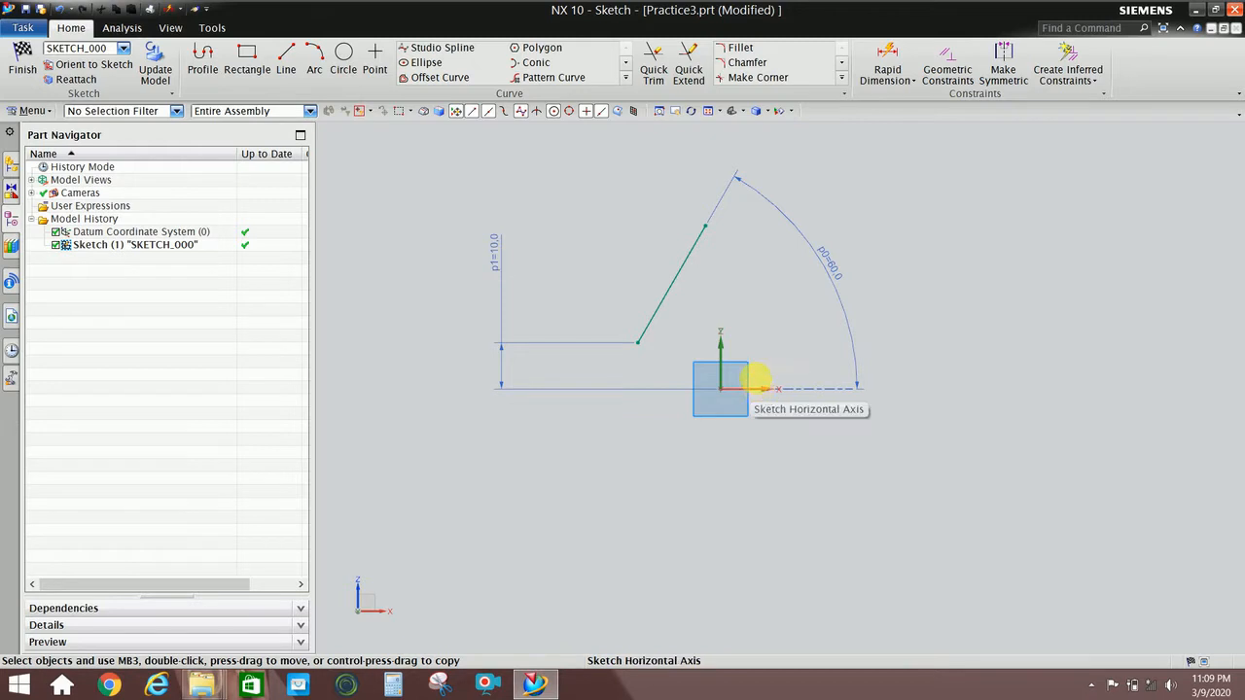
drag(667, 300, 692, 277)
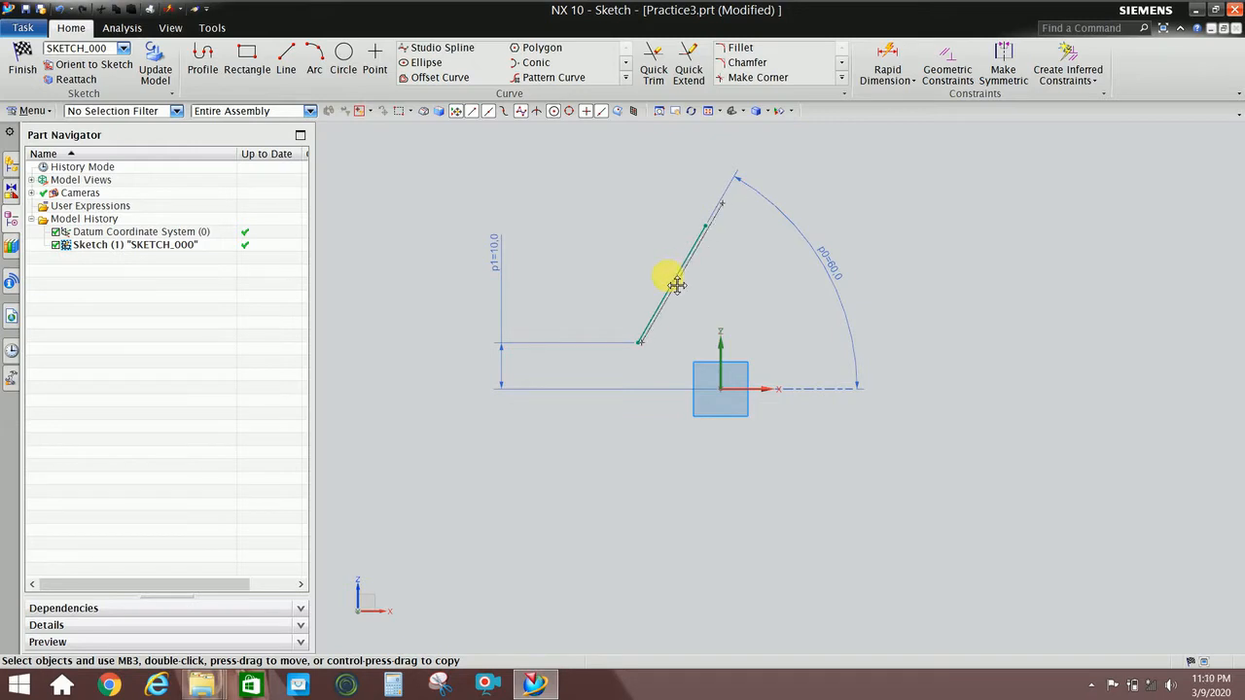
mouse_move(676, 284)
mouse_down()
mouse_move(687, 286)
mouse_move(676, 292)
mouse_up()
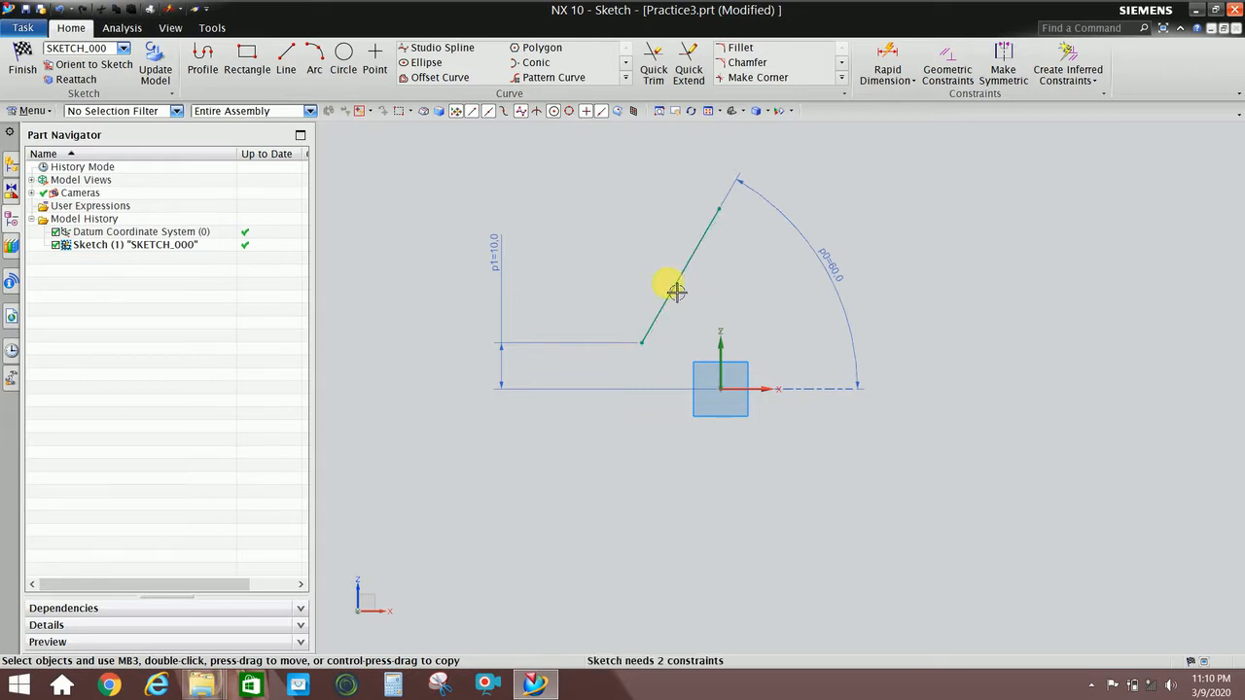
Add a Rapid Dimension for the sloped line's length, placed parallel to the line on its upper-left side
key(d)
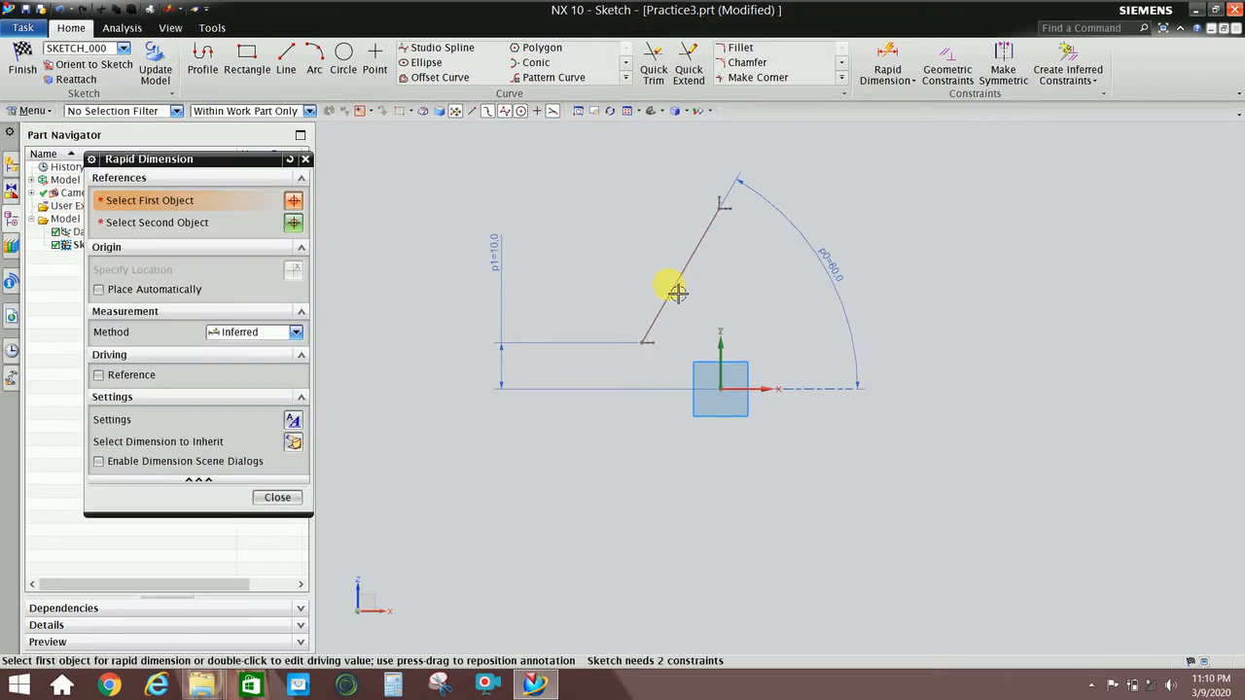
click(673, 283)
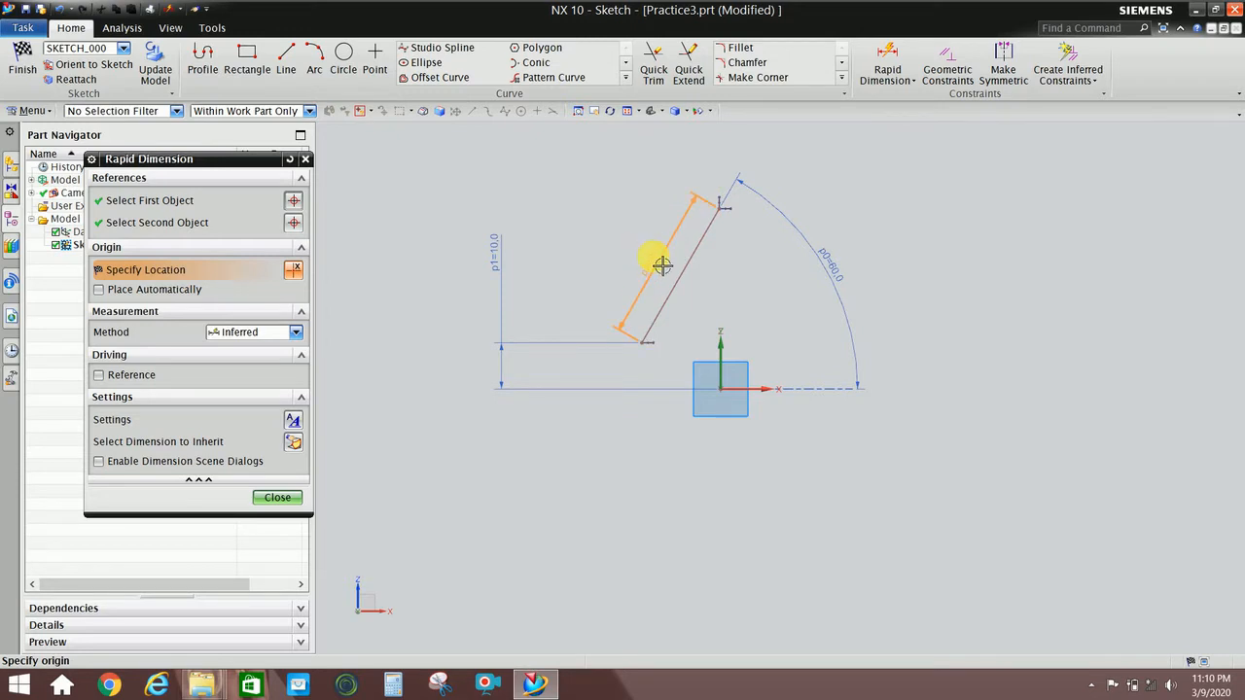
click(661, 265)
click(276, 502)
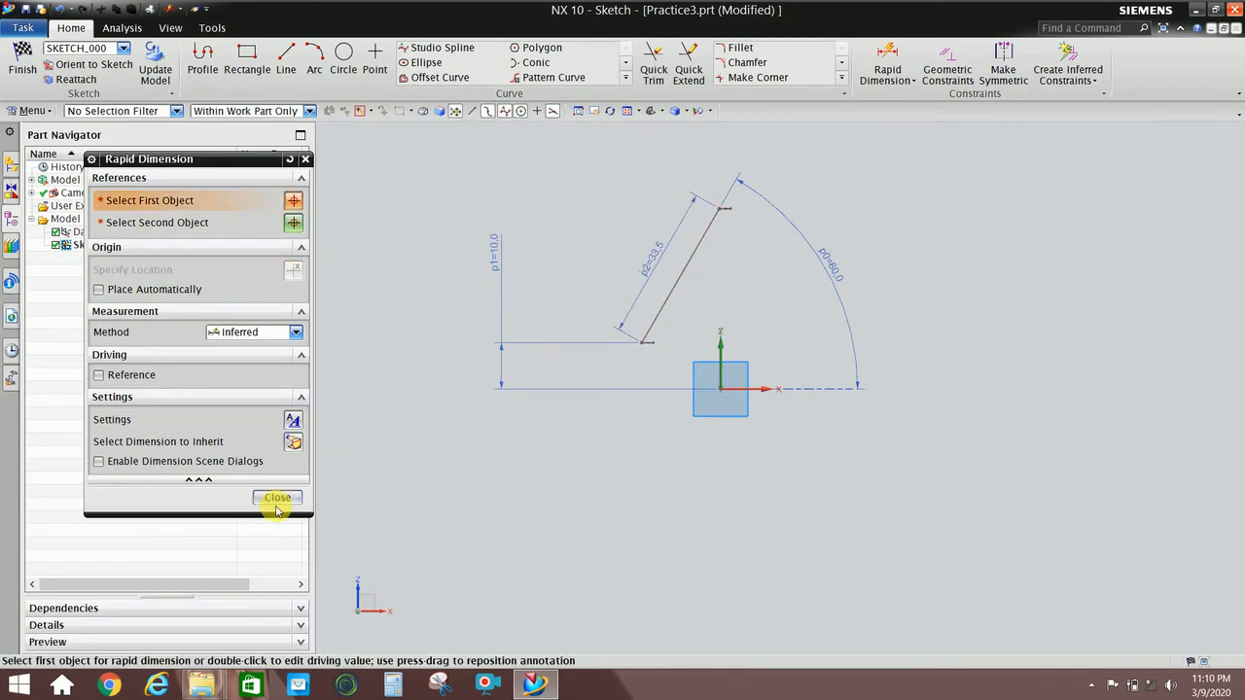
click(290, 498)
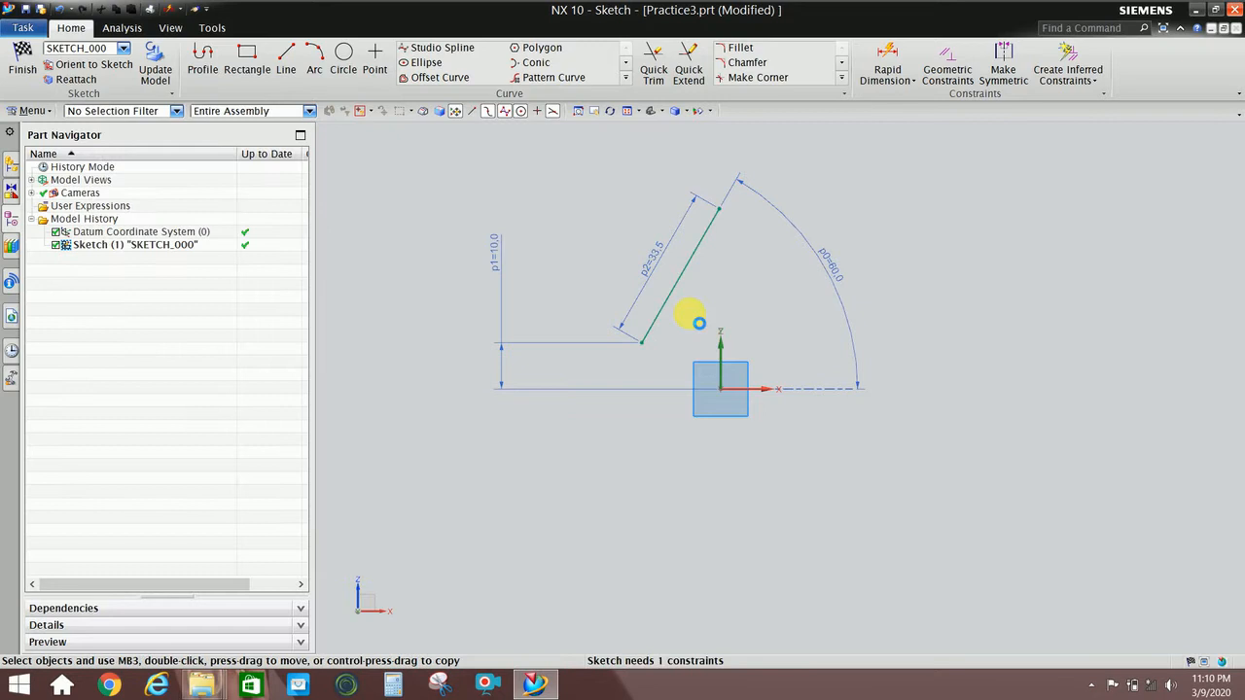
Set the sloped line's length to 30 mm
double_click(662, 272)
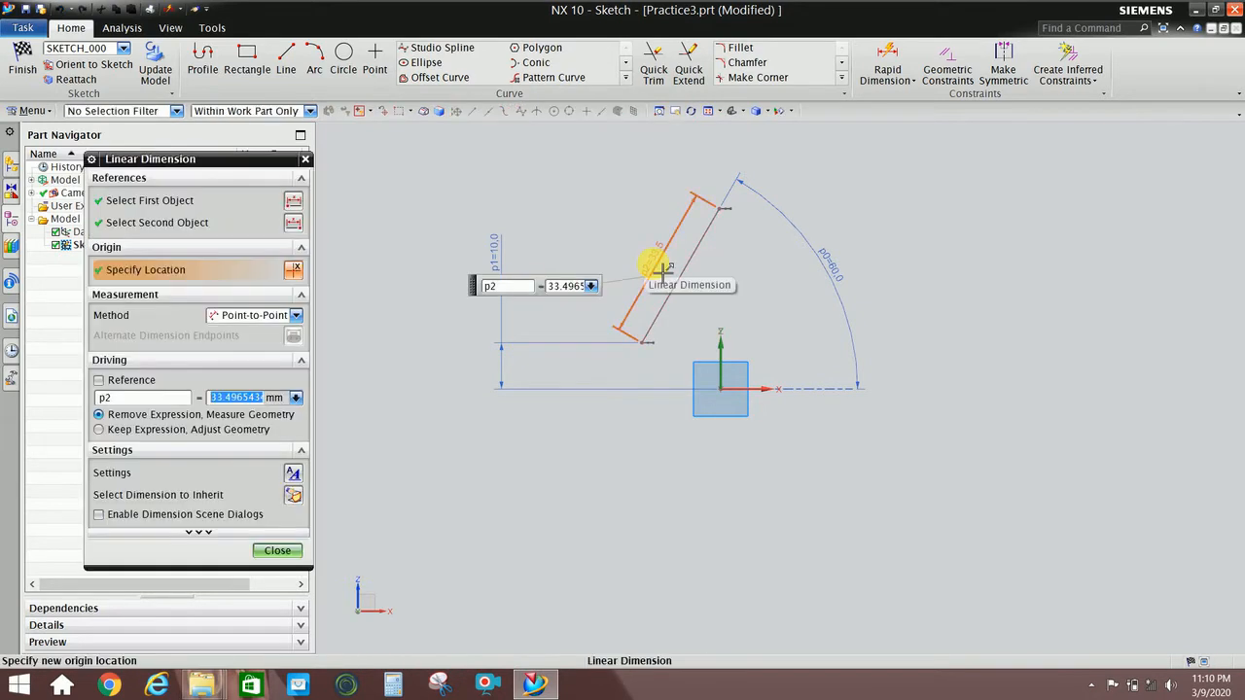
text(30)
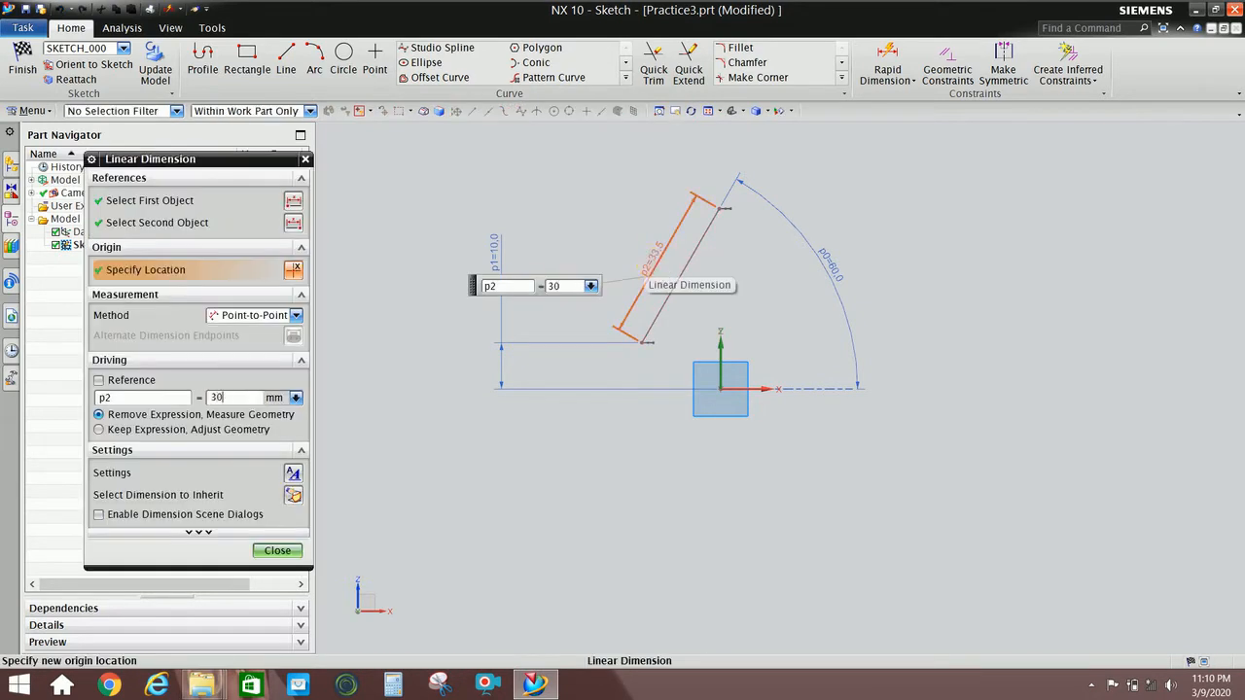
key(Return)
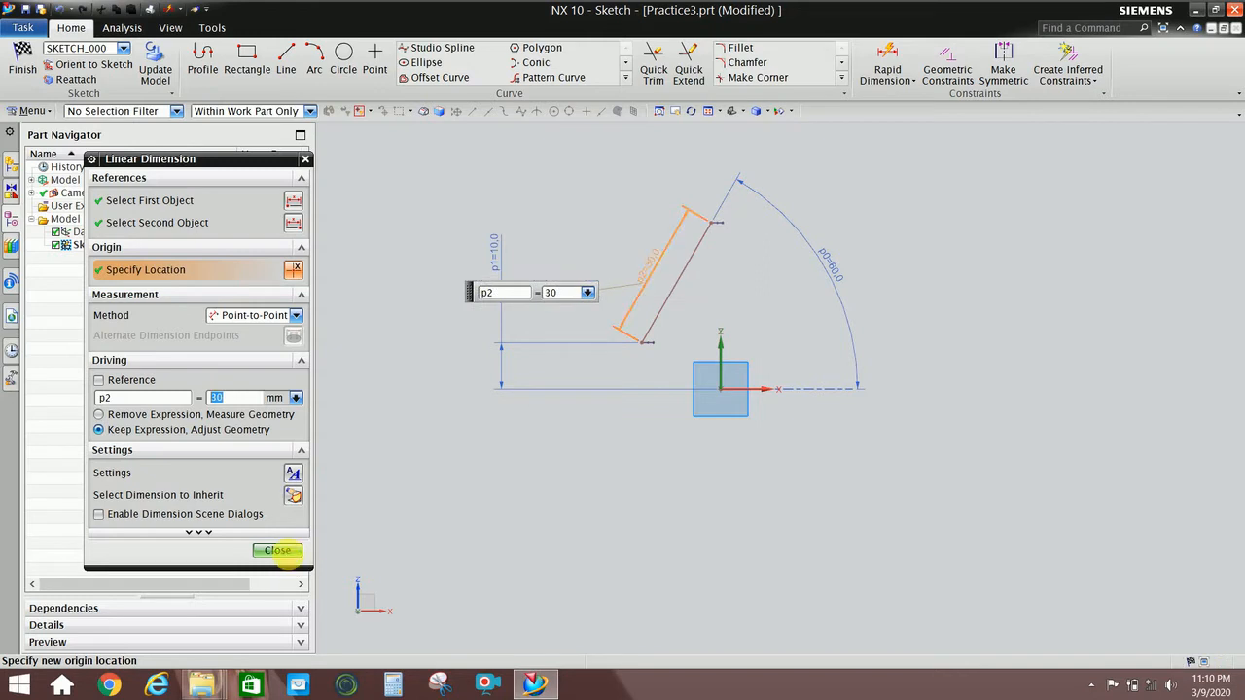
click(294, 551)
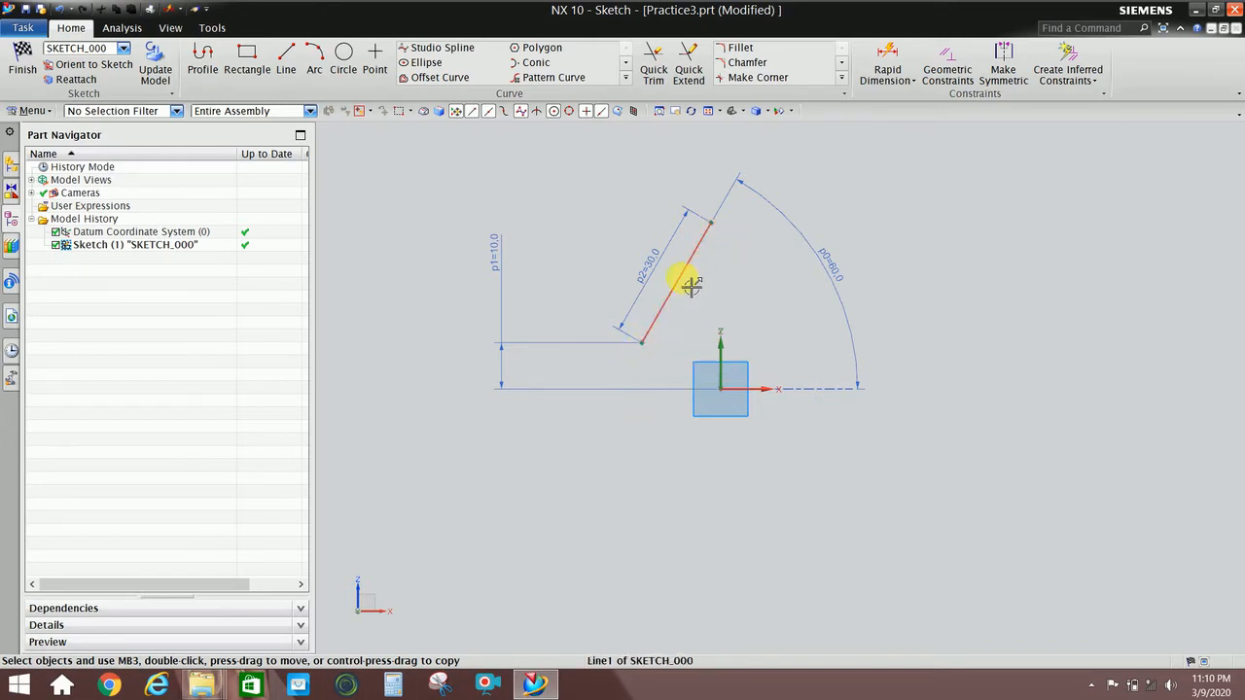
Slide the sloped line horizontally farther from the sketch's vertical axis, and briefly select the vertical distance dimension
drag(678, 289, 639, 289)
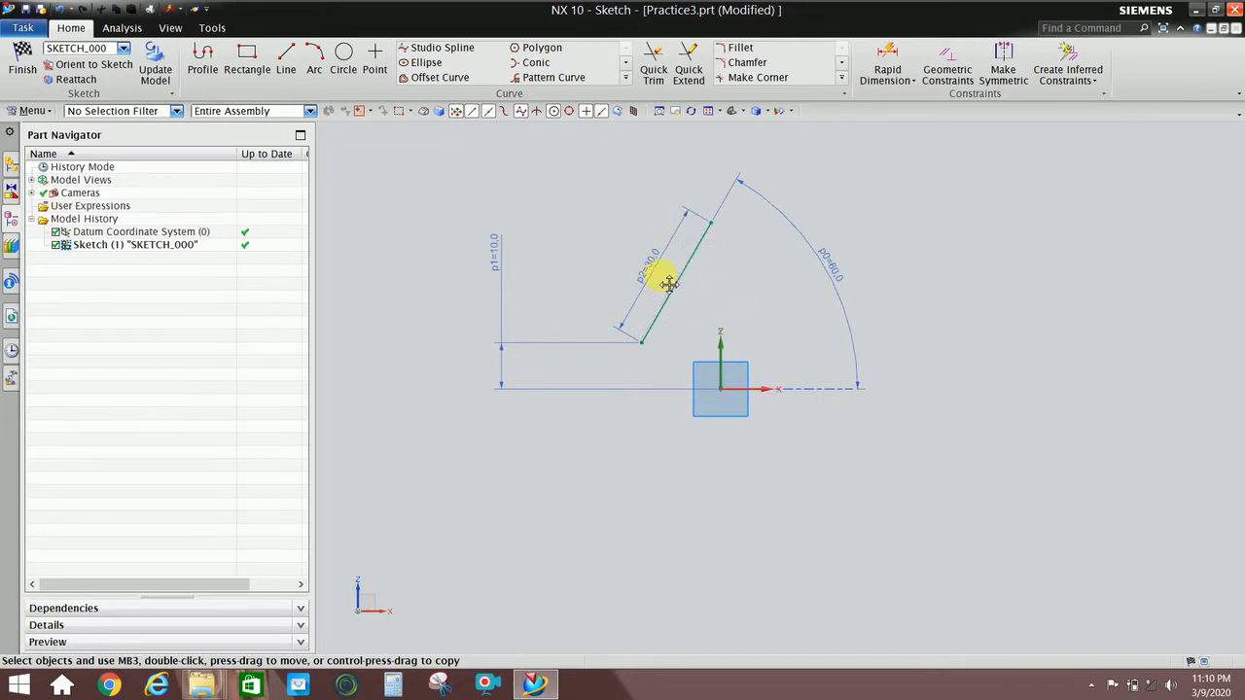
mouse_move(669, 285)
mouse_down()
mouse_move(644, 284)
mouse_move(721, 279)
mouse_move(636, 281)
mouse_move(655, 272)
mouse_move(609, 288)
mouse_move(692, 282)
mouse_move(660, 285)
mouse_move(661, 297)
mouse_up()
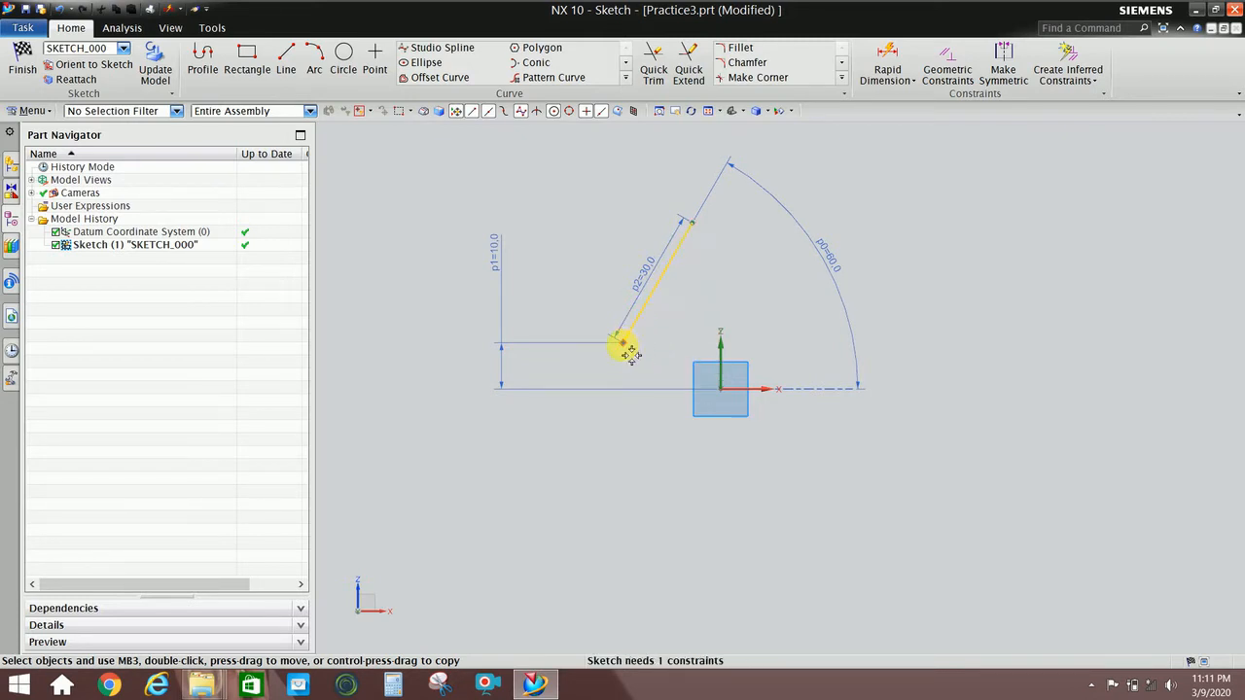
click(498, 271)
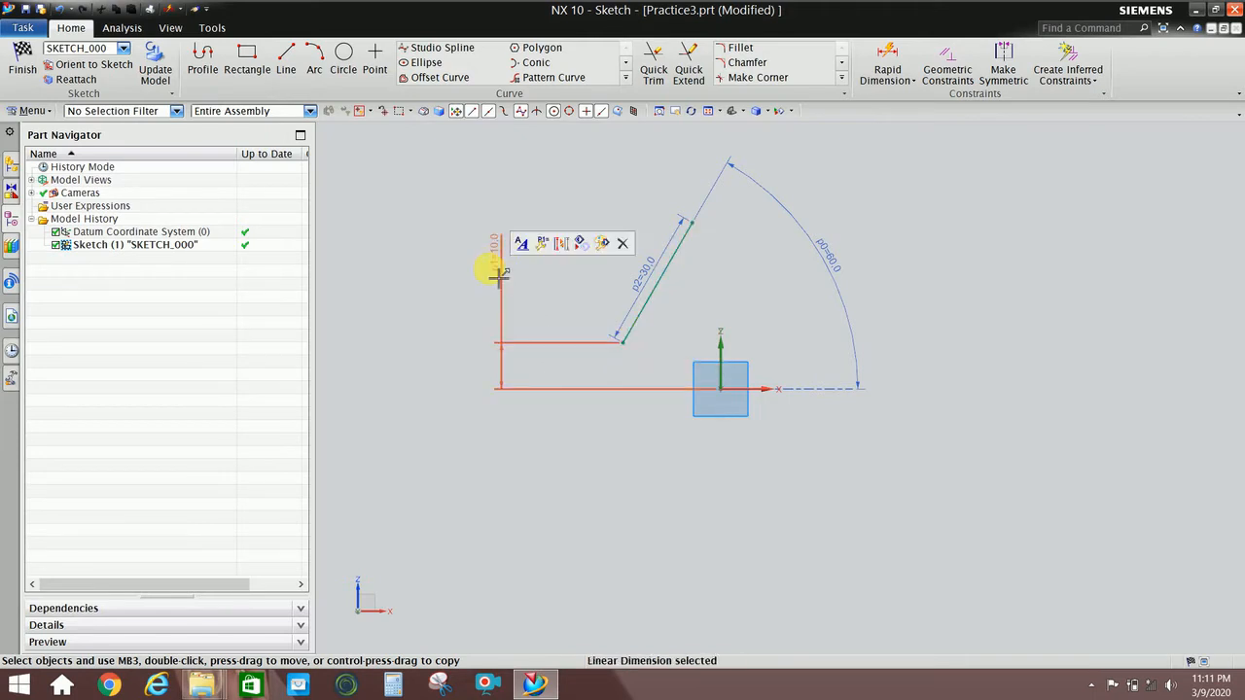
click(268, 353)
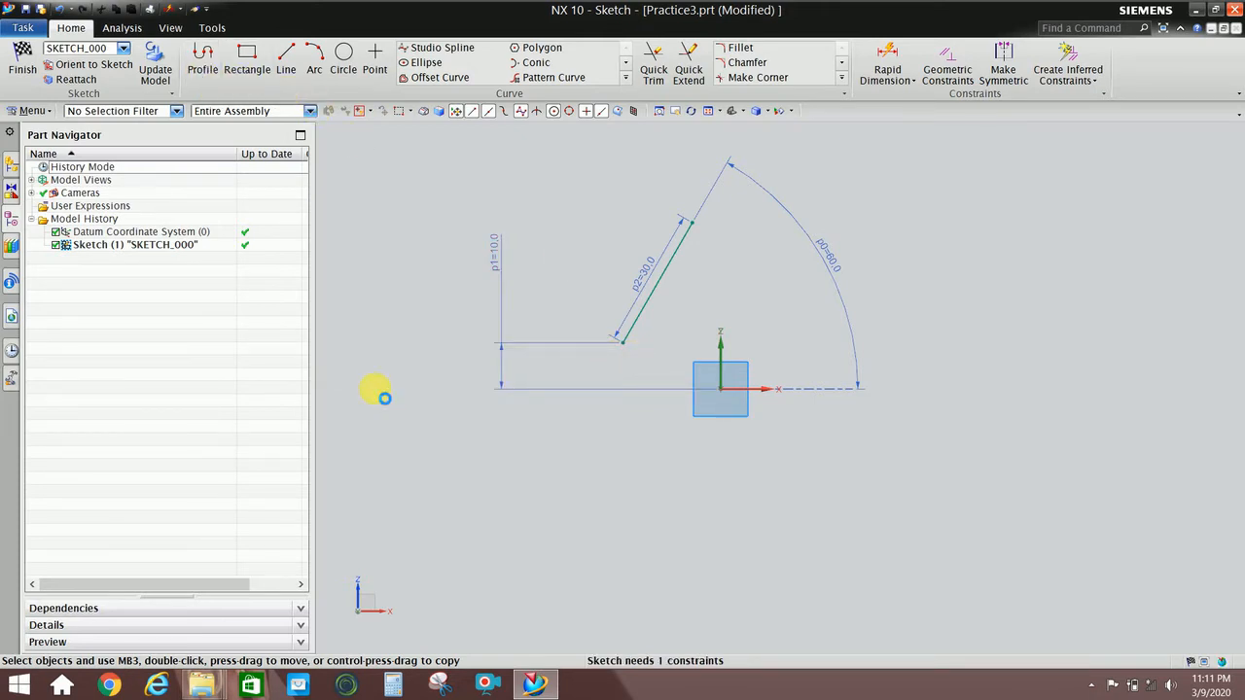
Add a Rapid Dimension for the horizontal distance between the line's lower endpoint and the sketch's vertical axis, placed below the origin
key(d)
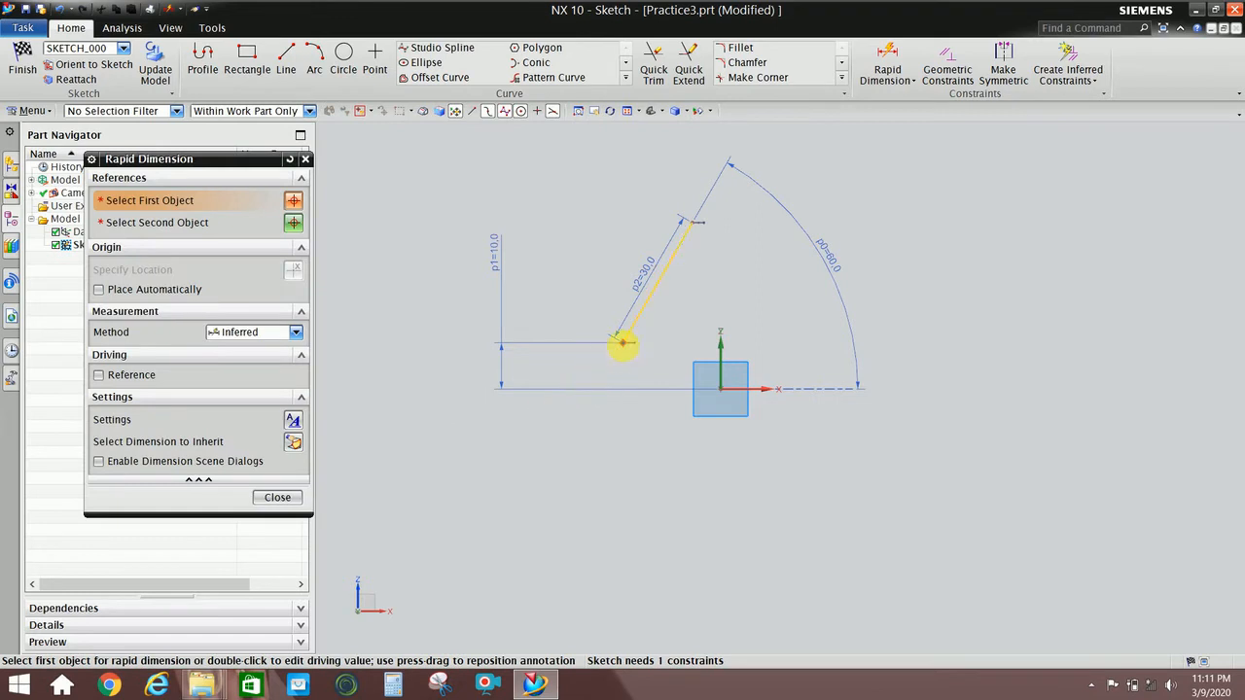
click(623, 343)
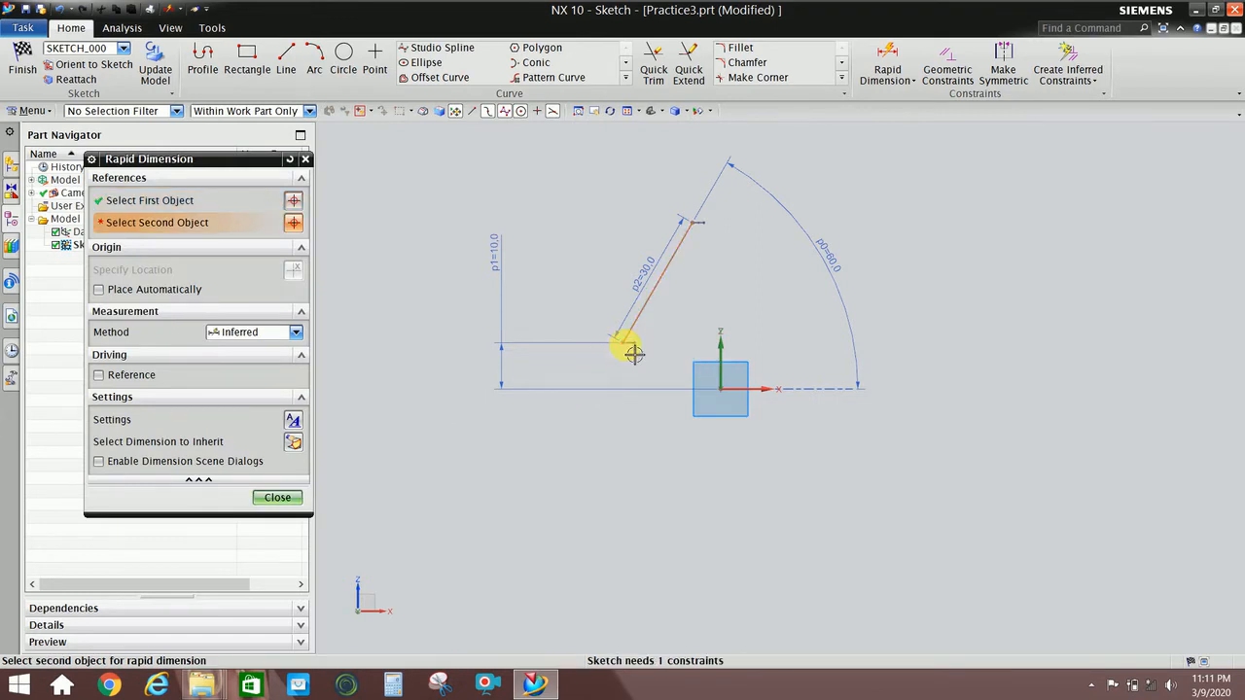
click(721, 345)
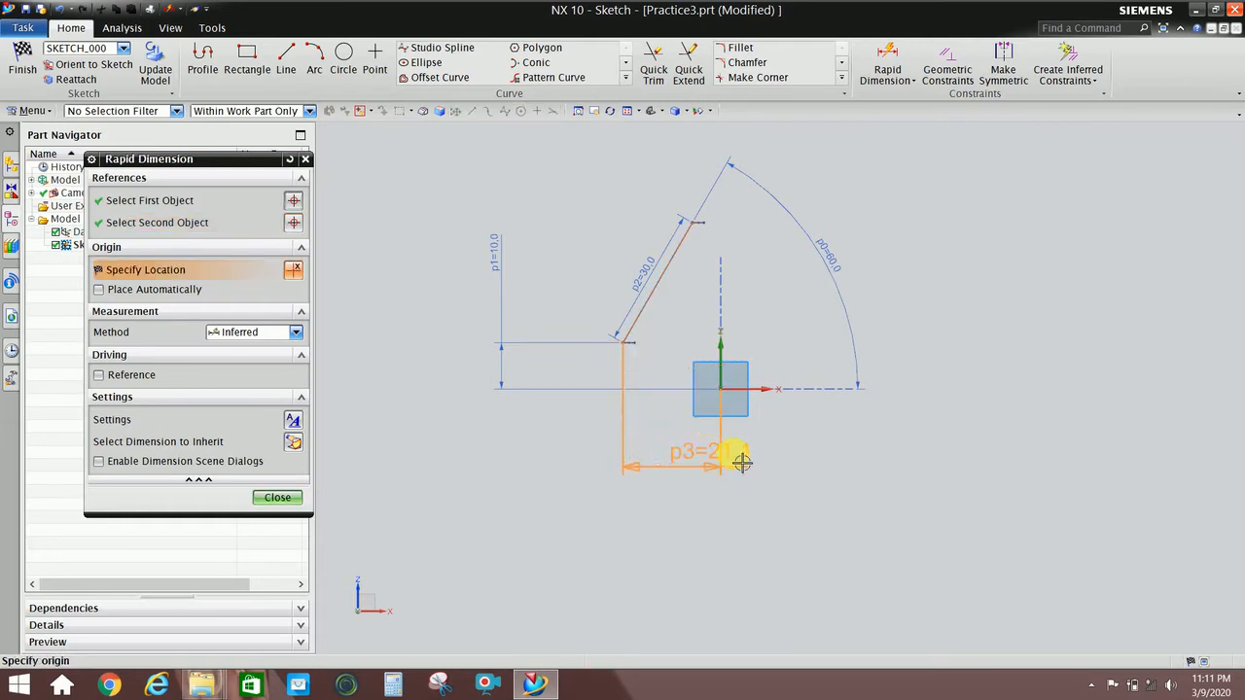
click(811, 469)
click(278, 496)
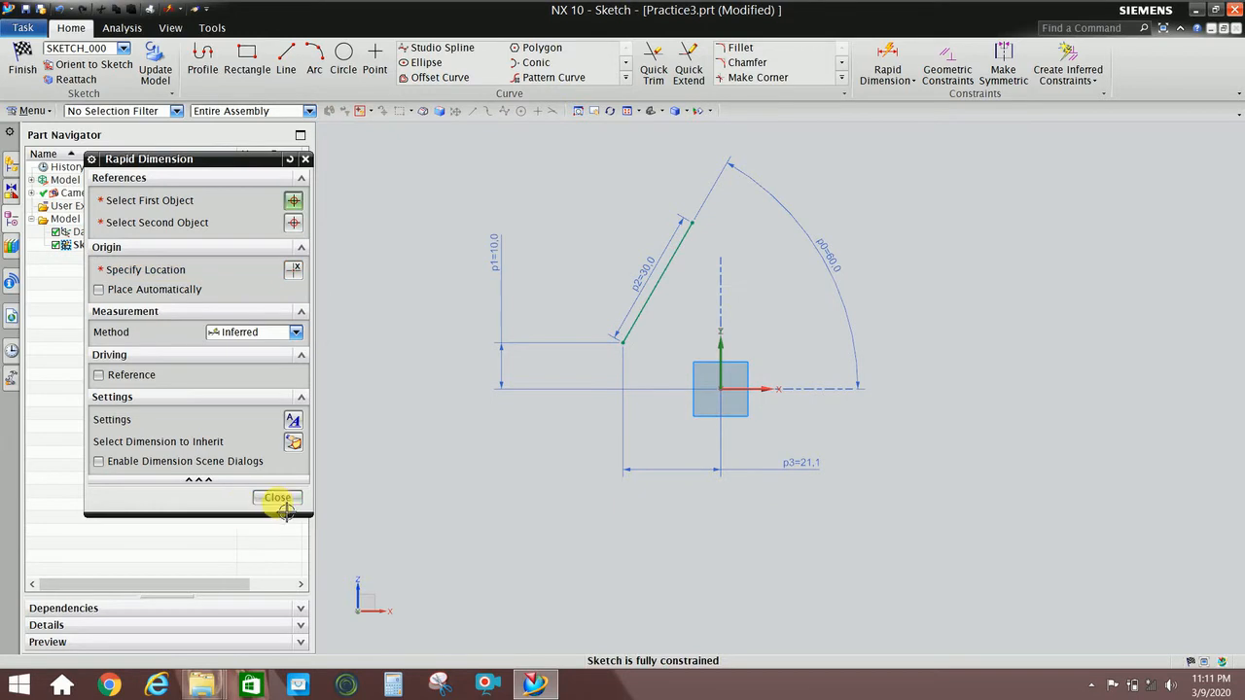
Set the horizontal distance from the vertical axis to the line's lower endpoint to 20 mm
double_click(793, 472)
text(20)
key(Return)
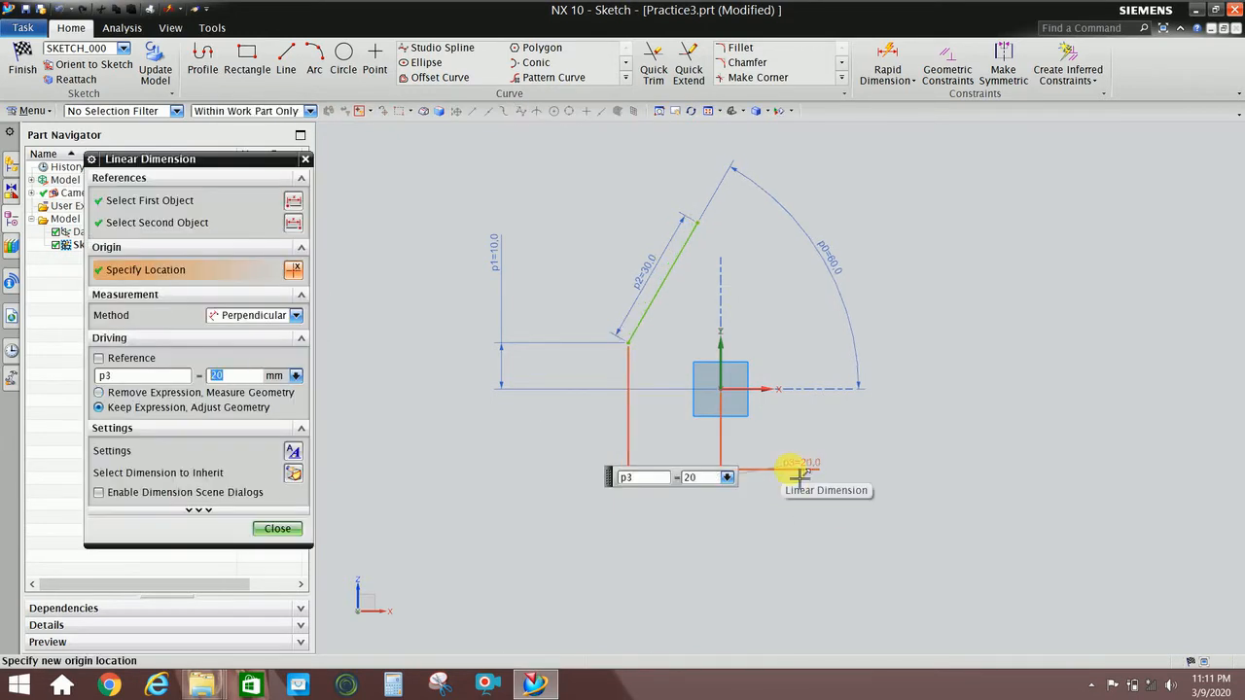
click(279, 528)
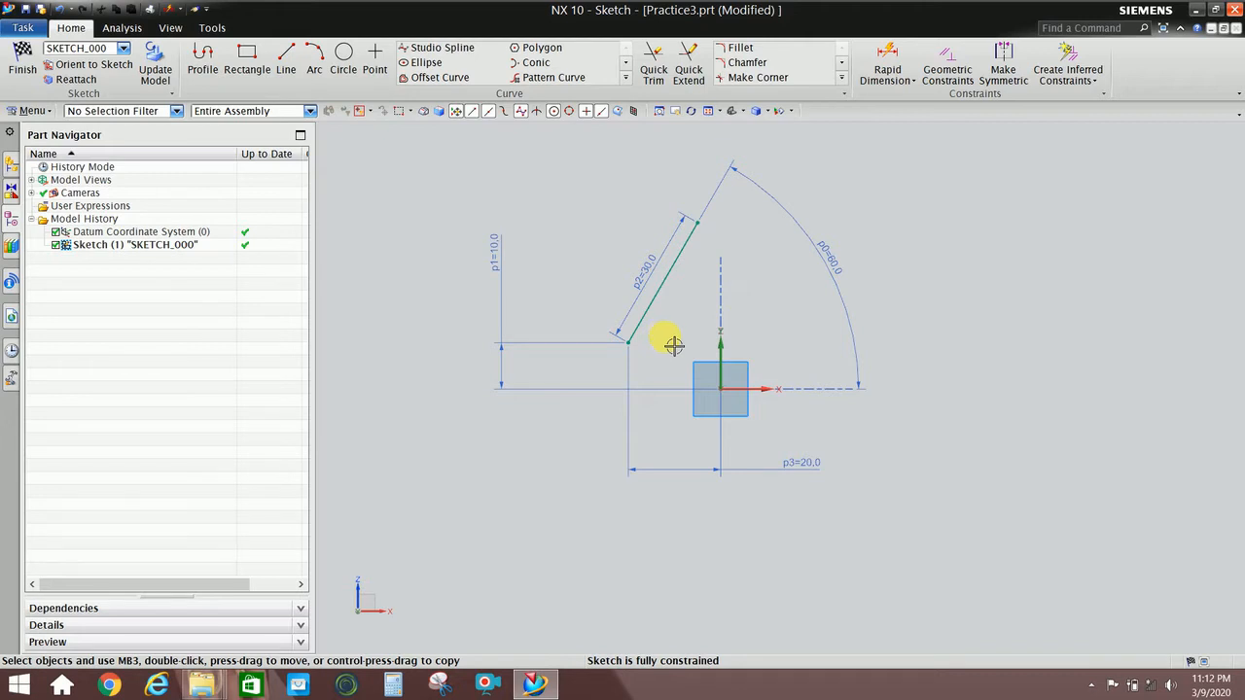
Set the sloped line's length dimension to 40 mm
click(641, 276)
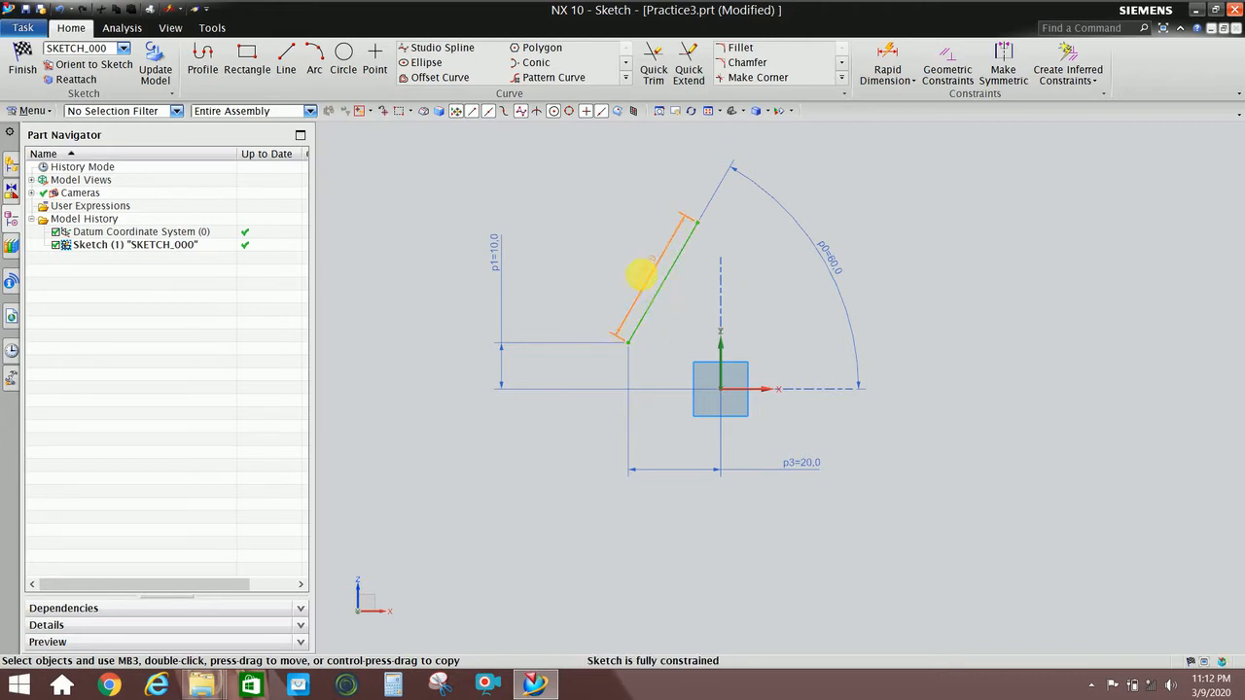
double_click(642, 277)
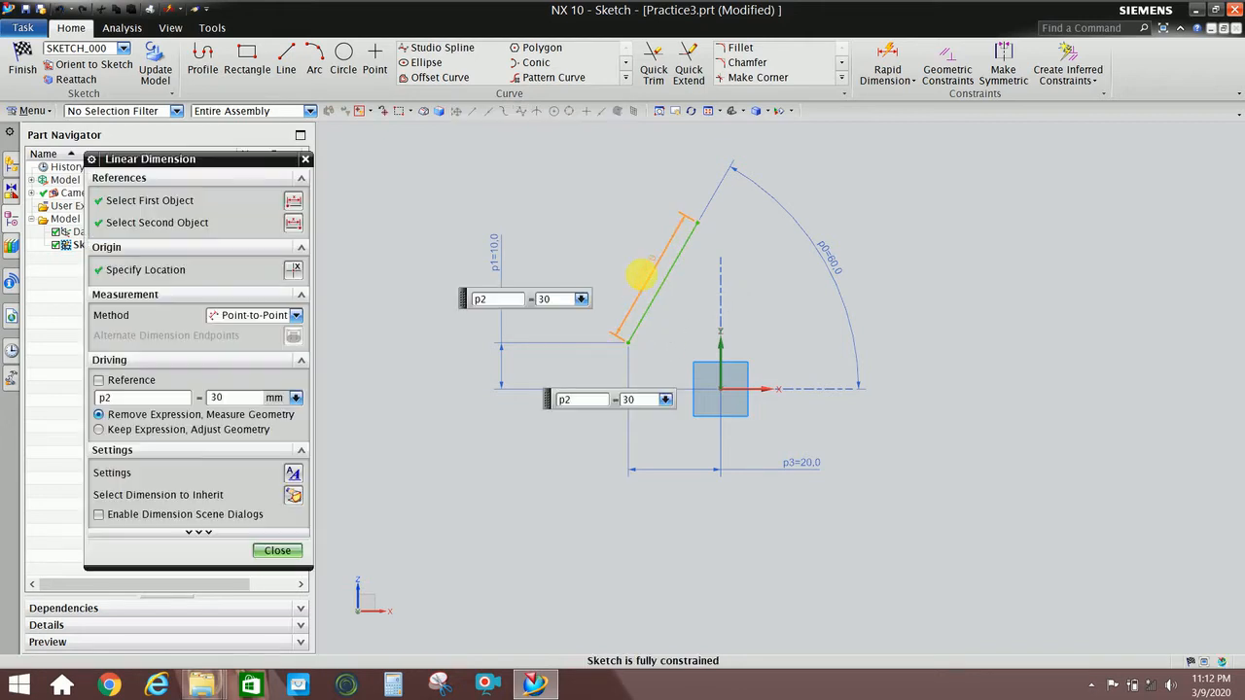
click(541, 300)
text(4)
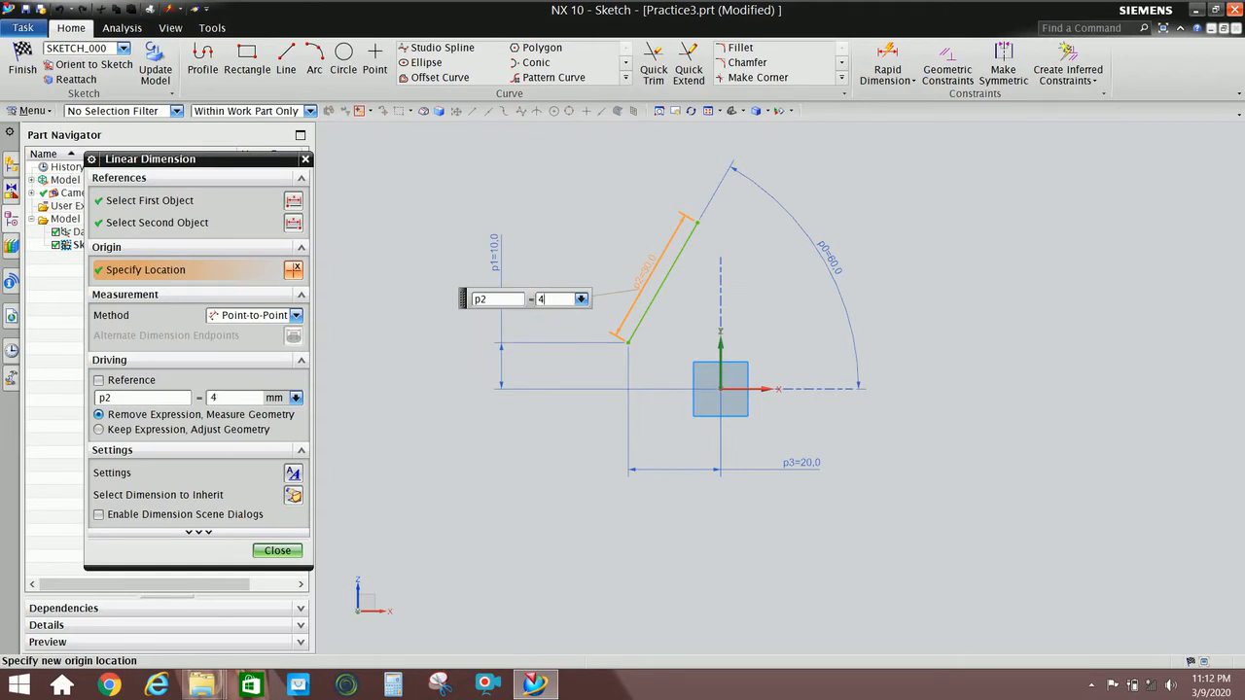
key(Return)
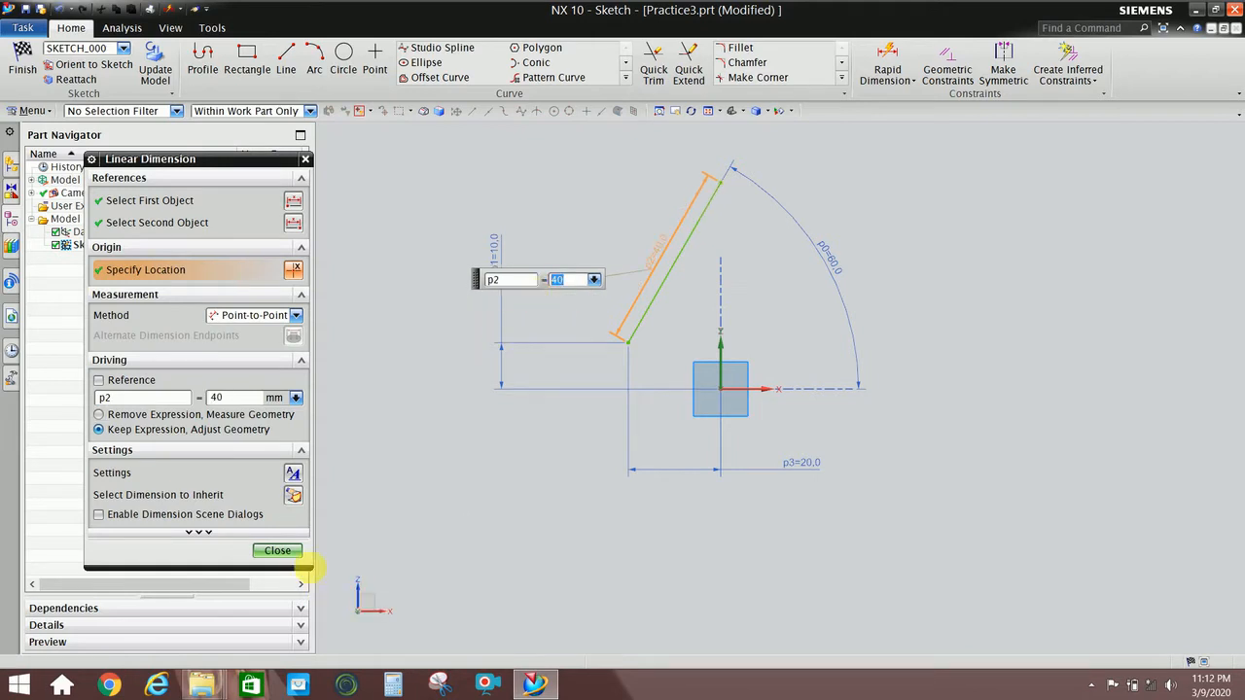
click(289, 551)
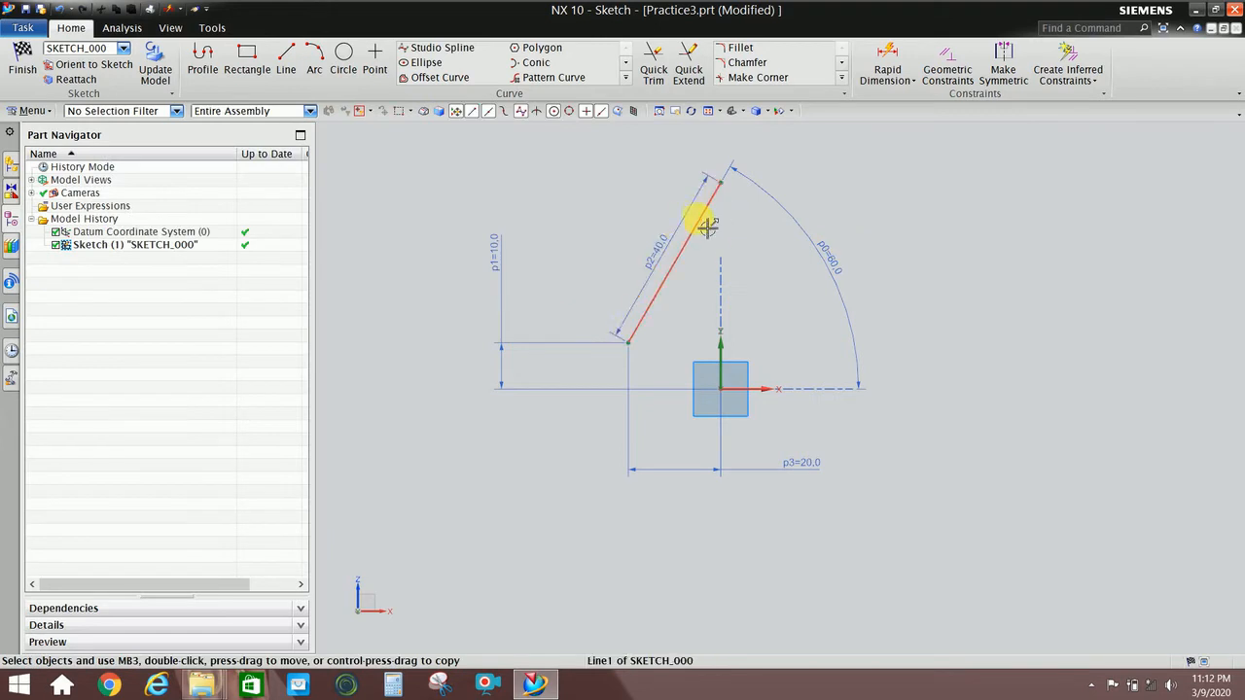
Move the sloped line's length dimension slightly farther away from the line
click(828, 259)
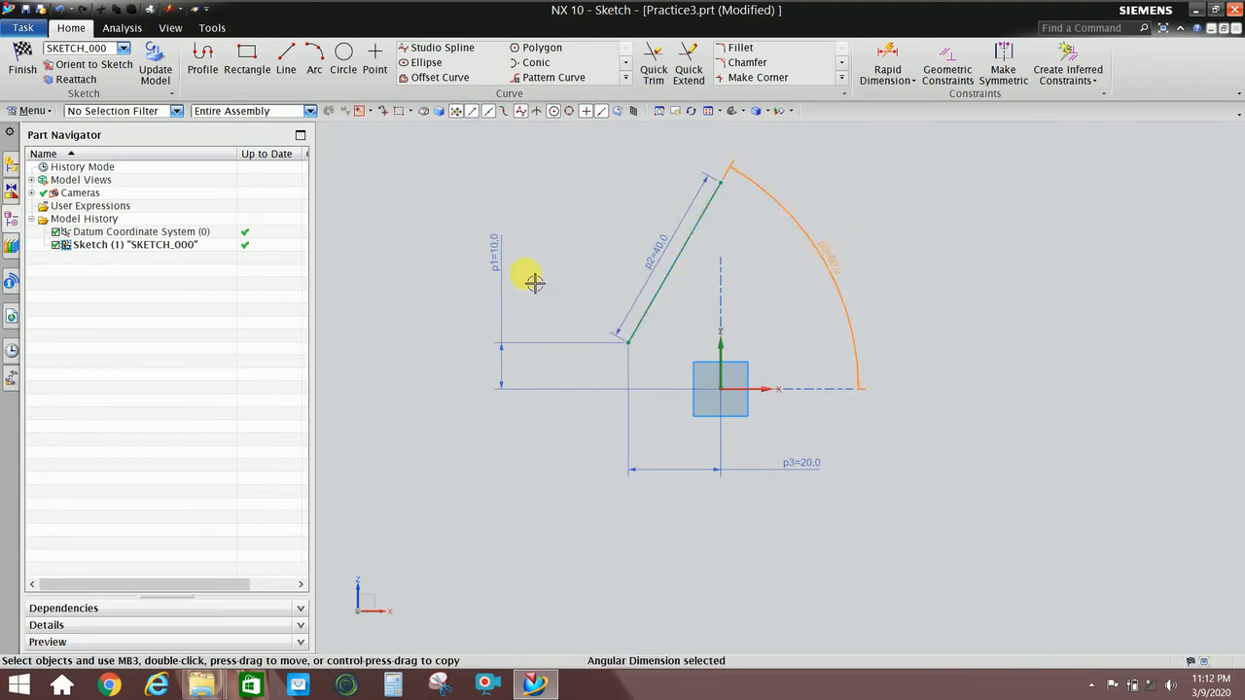
key(Escape)
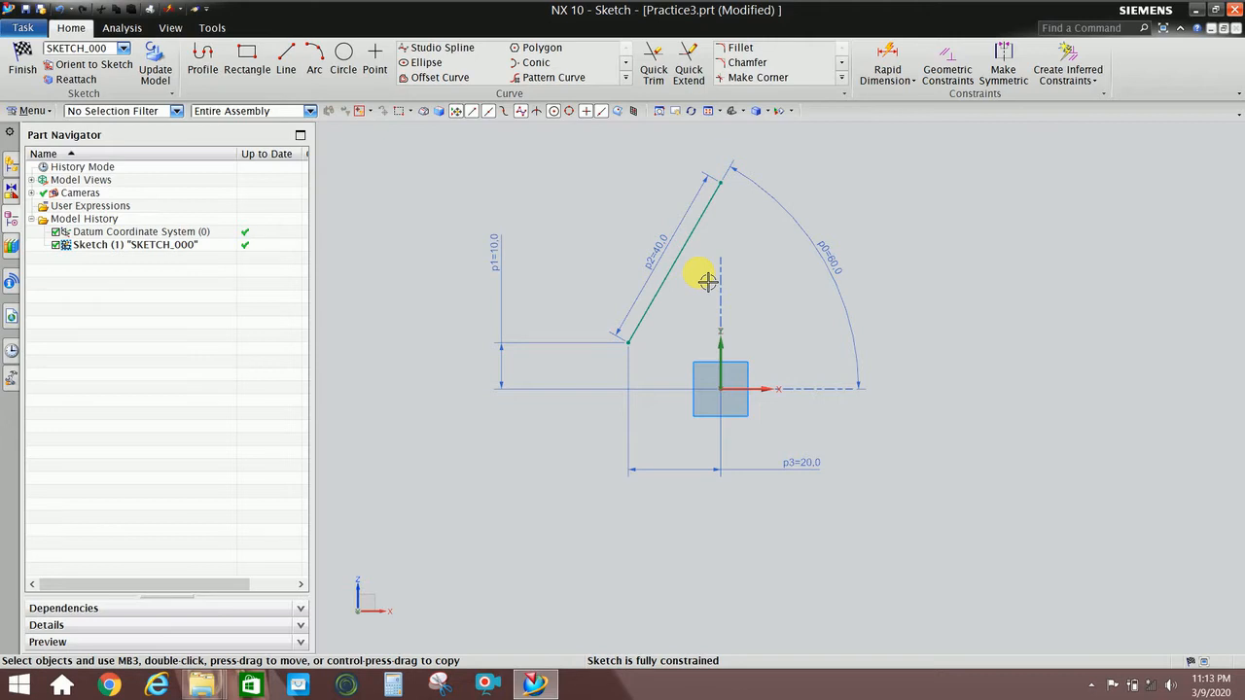
drag(658, 272, 634, 266)
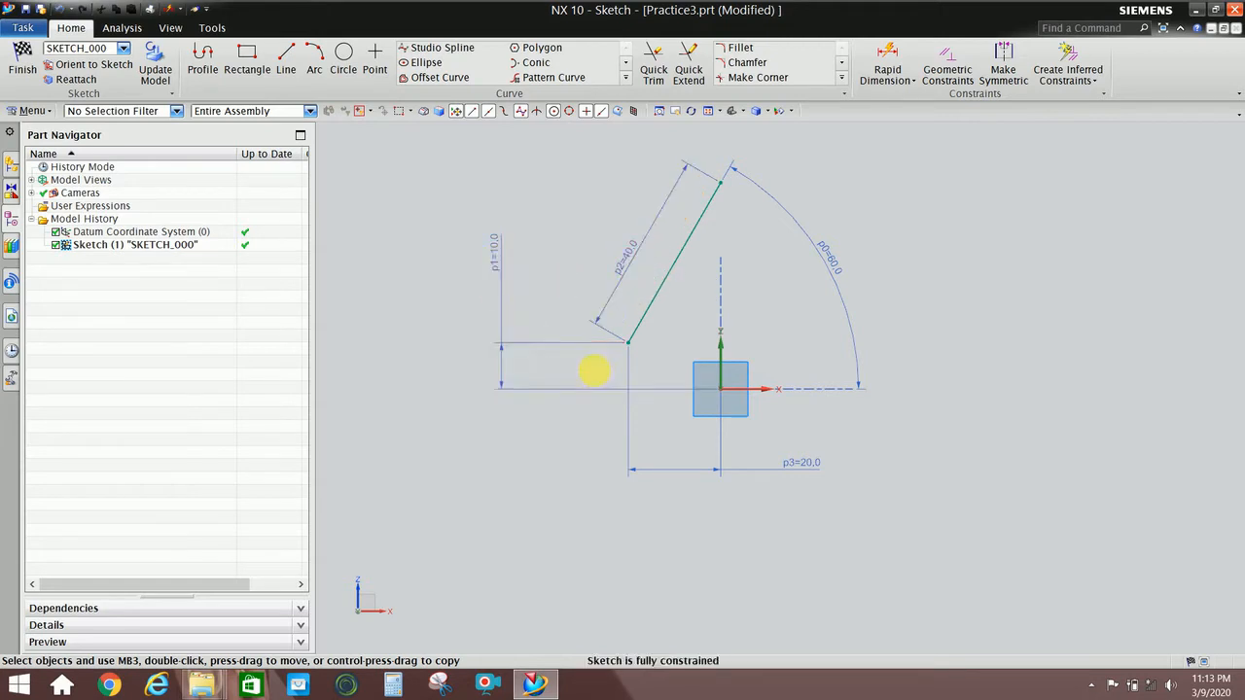
Set the angle between the sloped line and the horizontal axis to 50 degrees, keeping the expression and adjusting the geometry
double_click(838, 271)
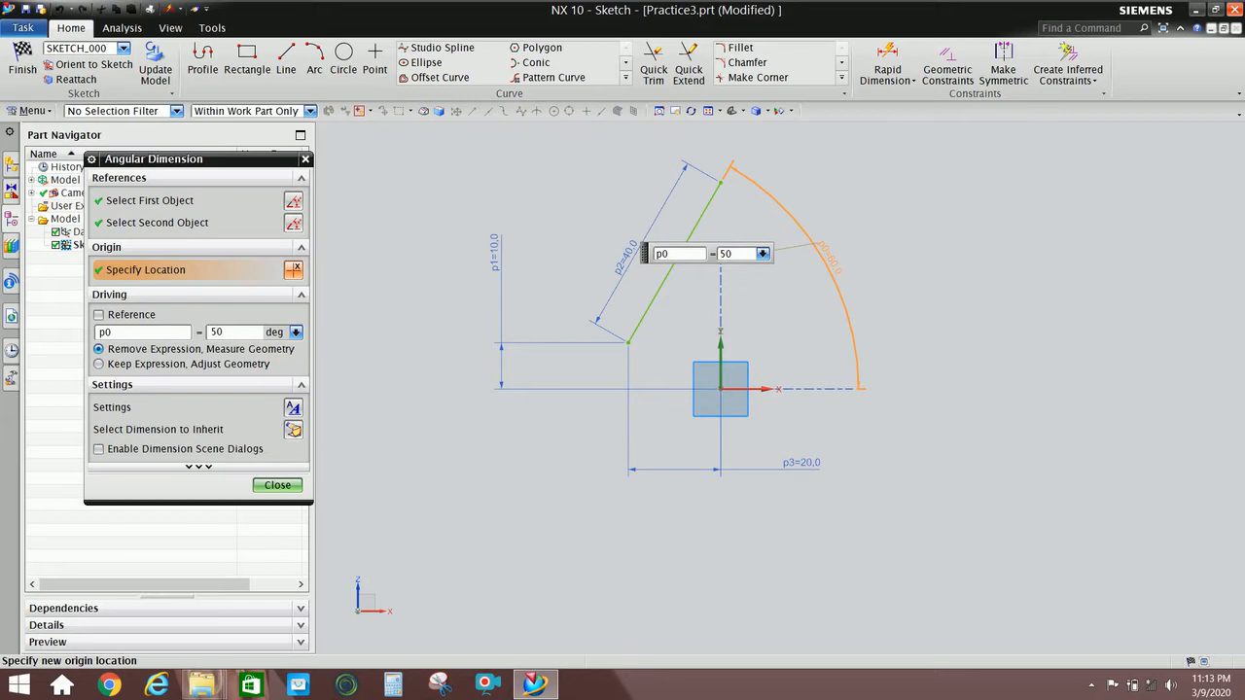
click(185, 364)
click(277, 485)
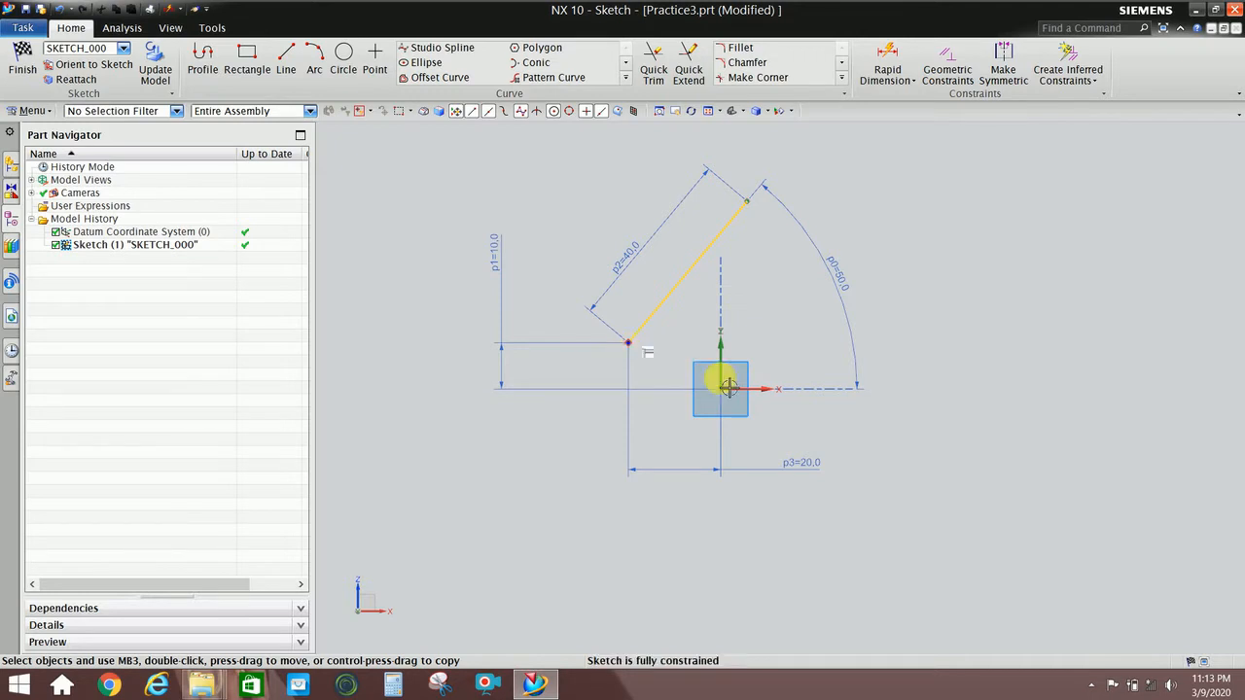
Set both the vertical and horizontal distances from the sketch axes to the line's lower endpoint to 0 mm
double_click(502, 262)
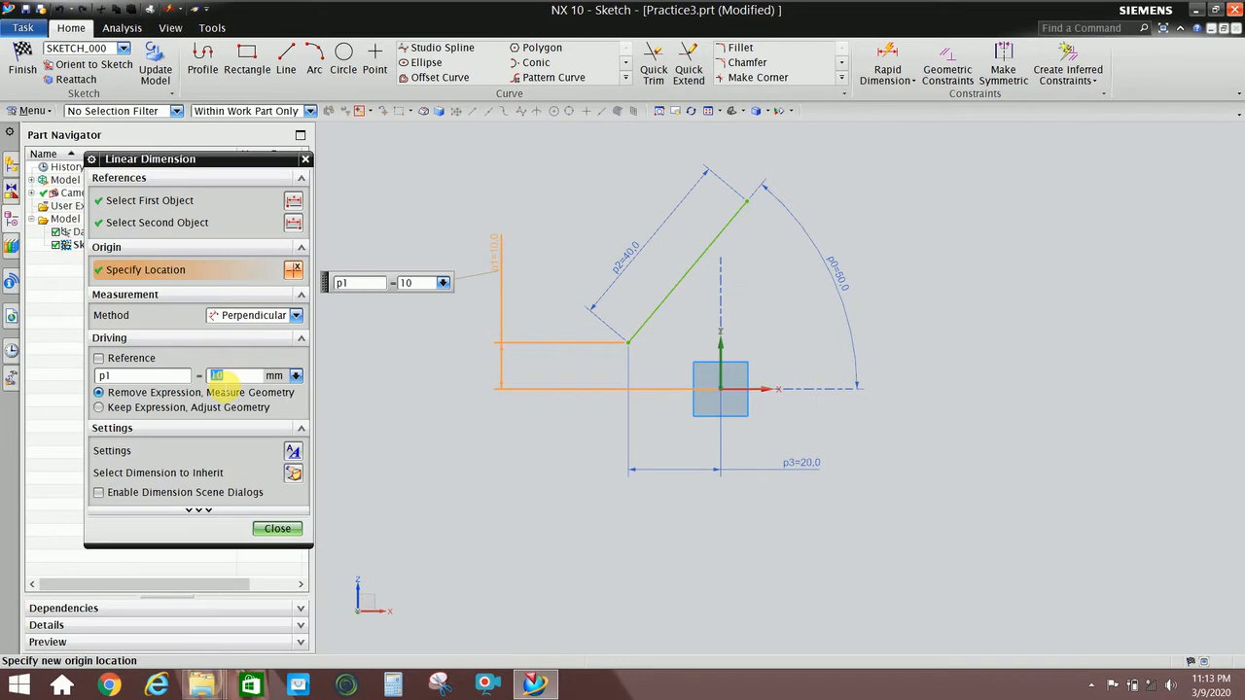
text(0)
click(209, 407)
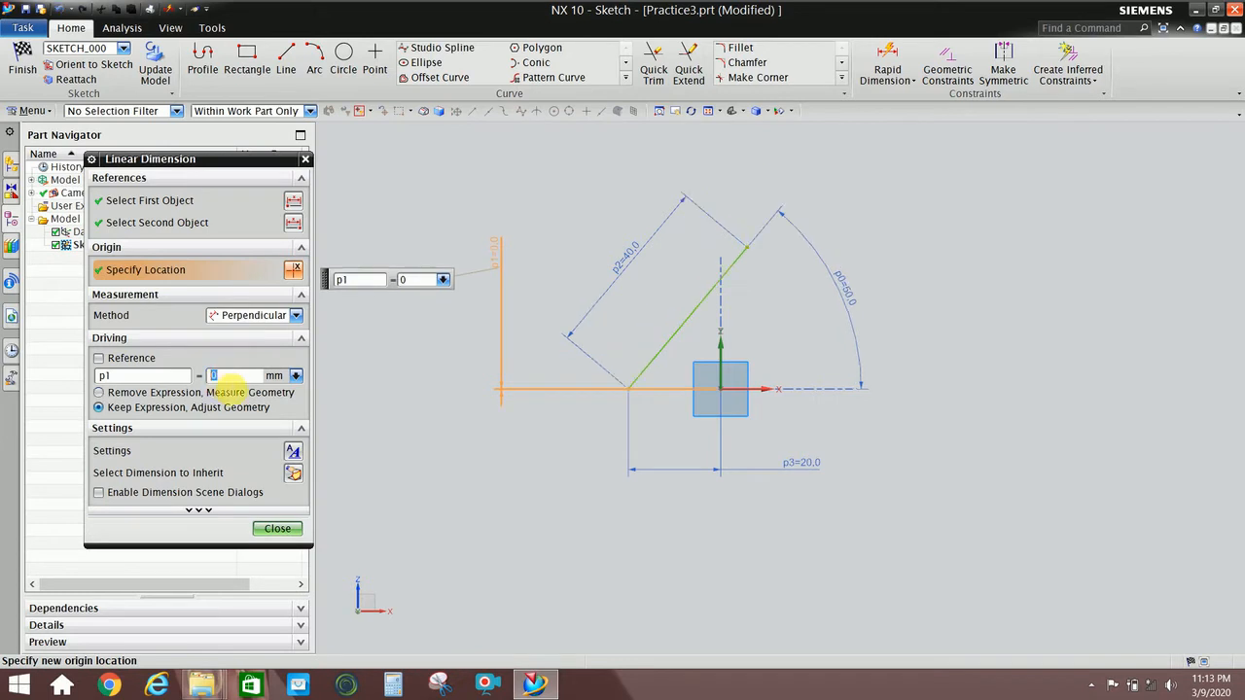
click(276, 527)
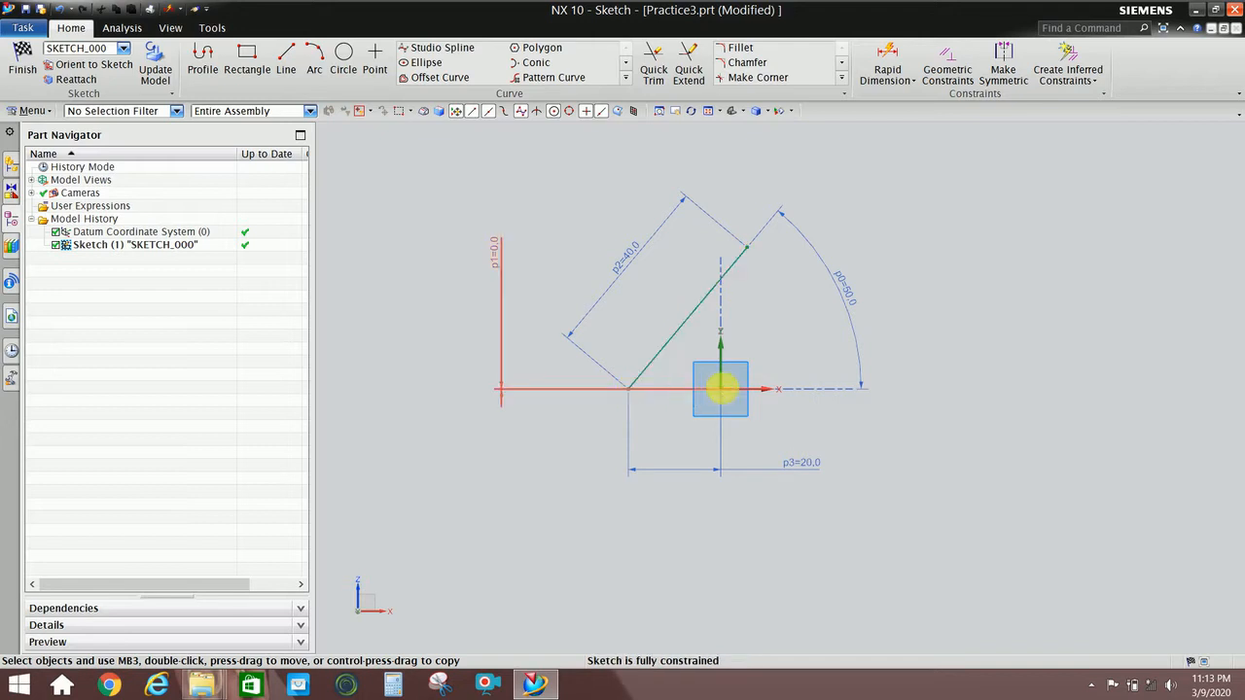
click(800, 464)
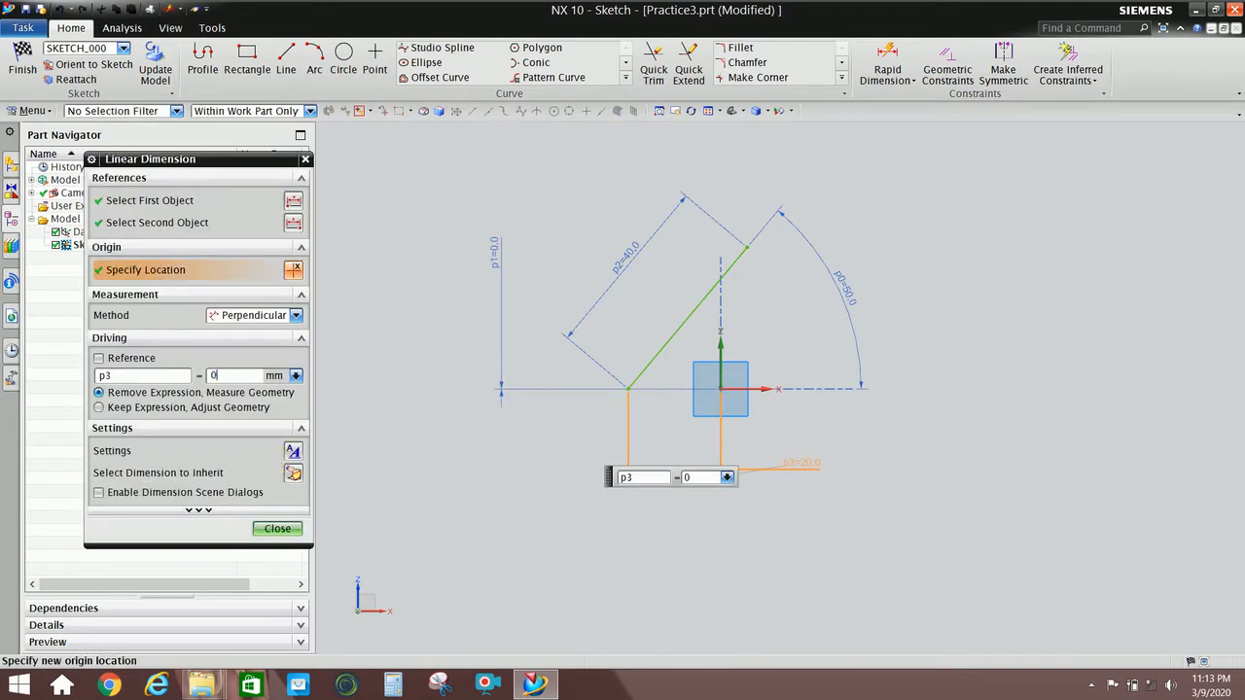
key(Return)
click(272, 529)
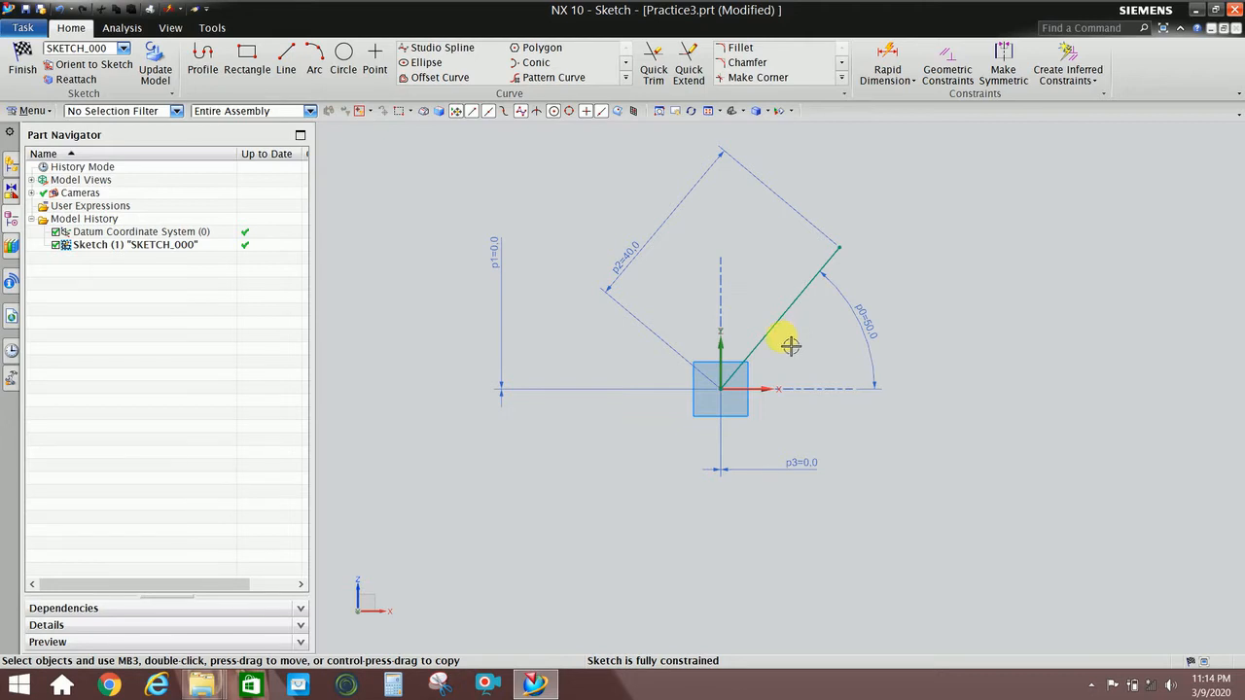
Delete the sloped line together with its dimensions, and undo the deletion
click(782, 331)
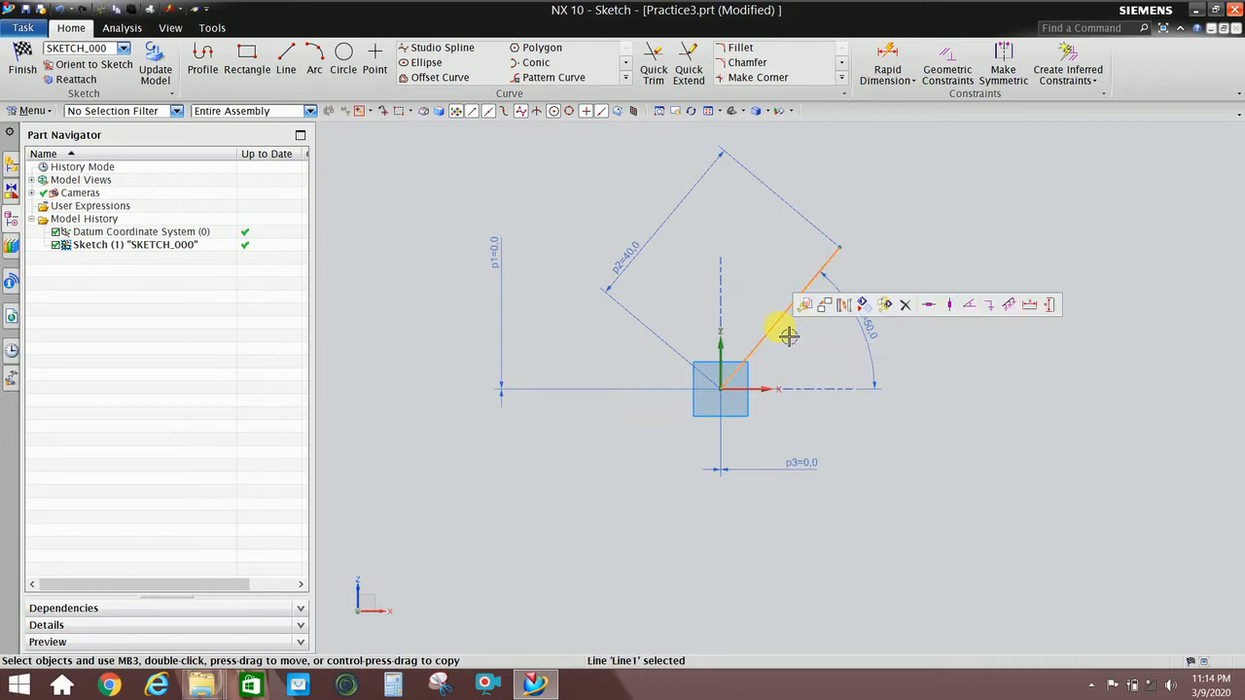
key(Delete)
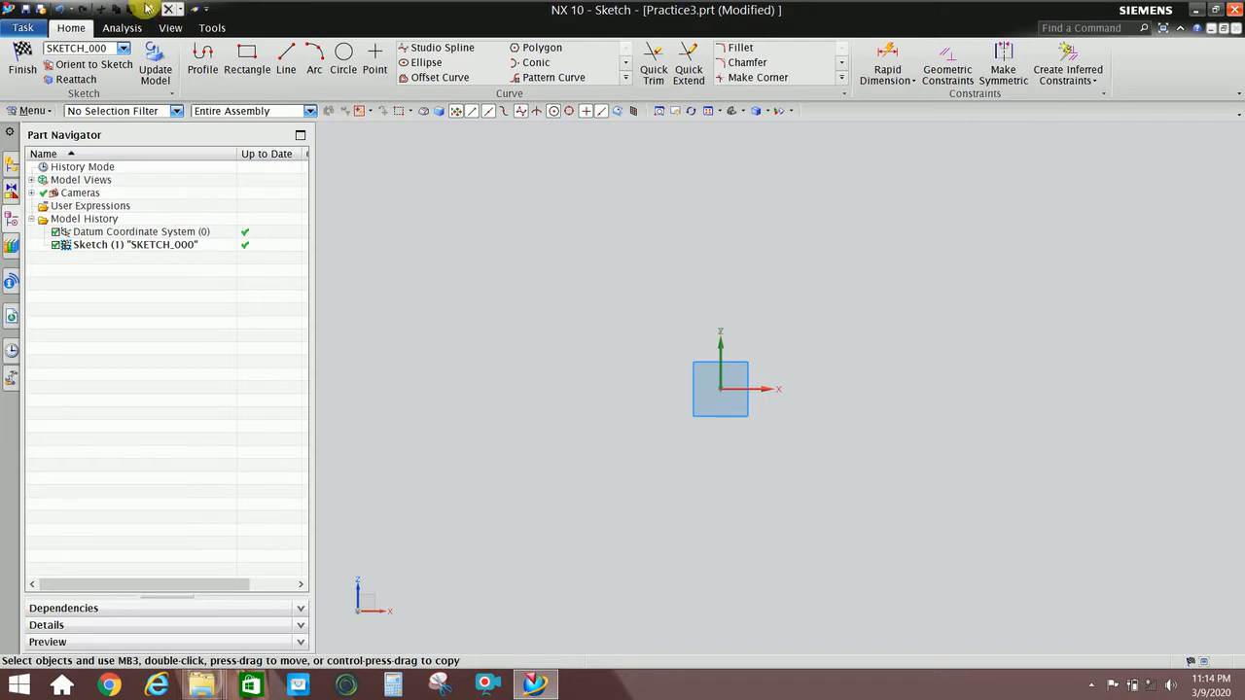
click(58, 8)
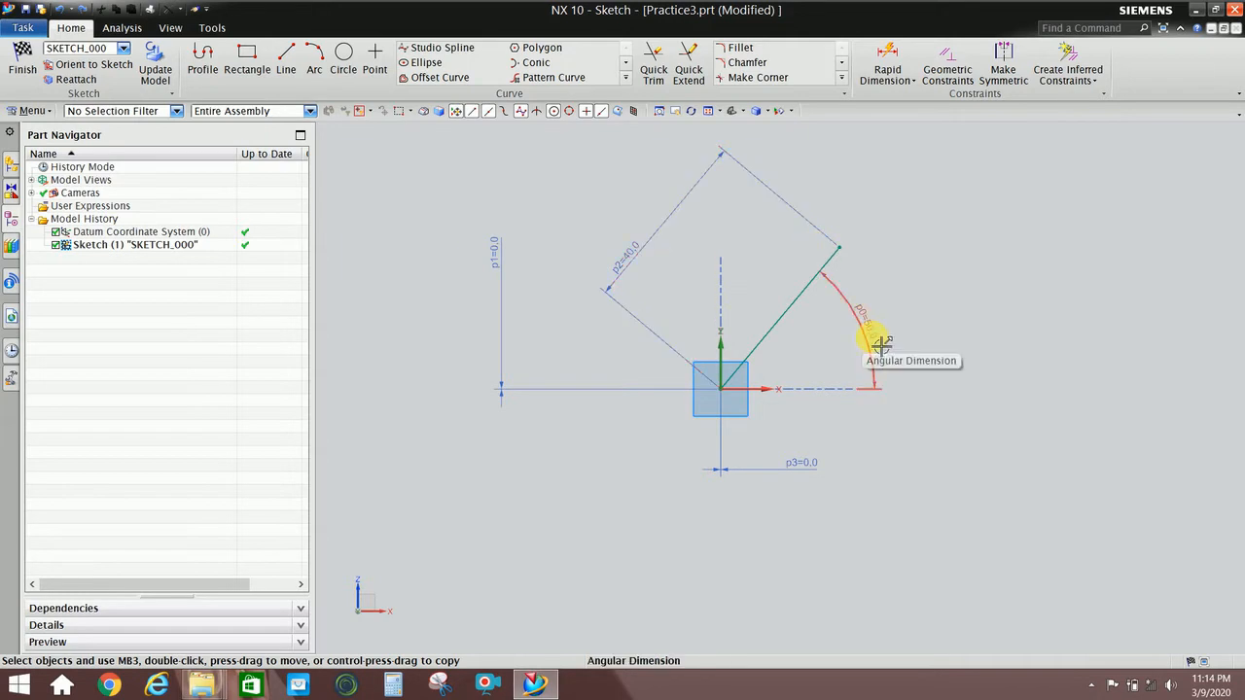
Set the vertical distance from the horizontal axis to the line's lower endpoint to 10 mm
click(496, 258)
double_click(496, 260)
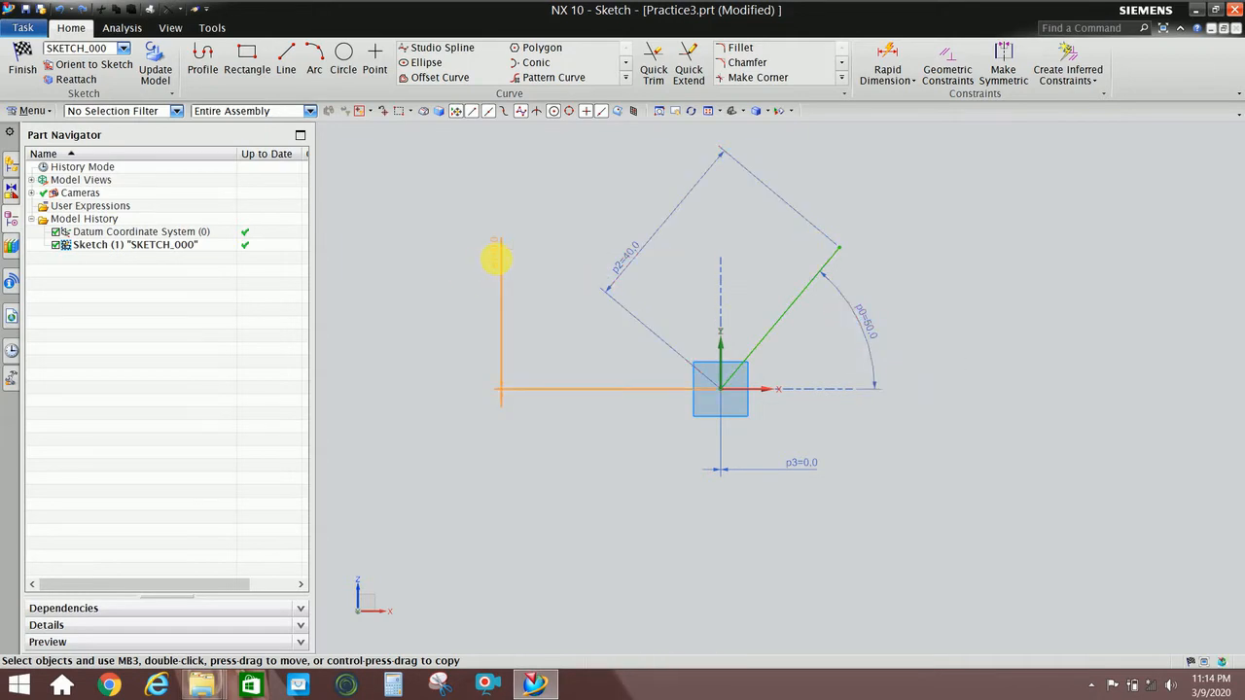
text(10)
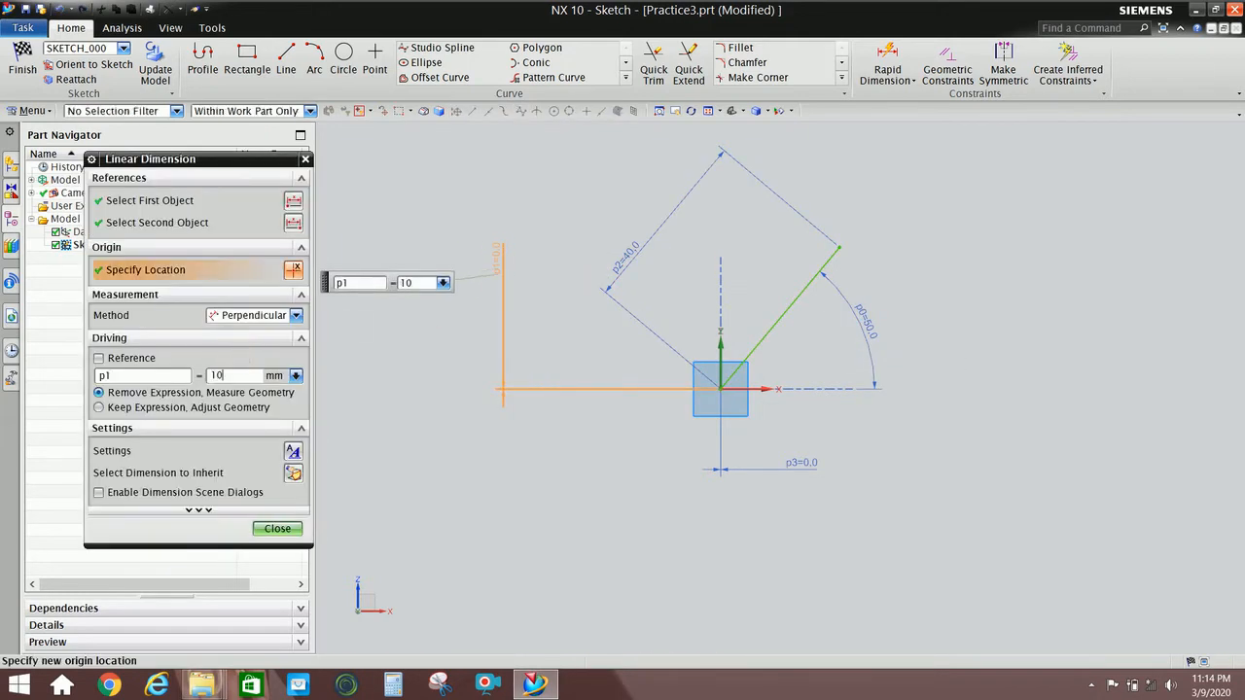
key(Return)
middle_click(388, 418)
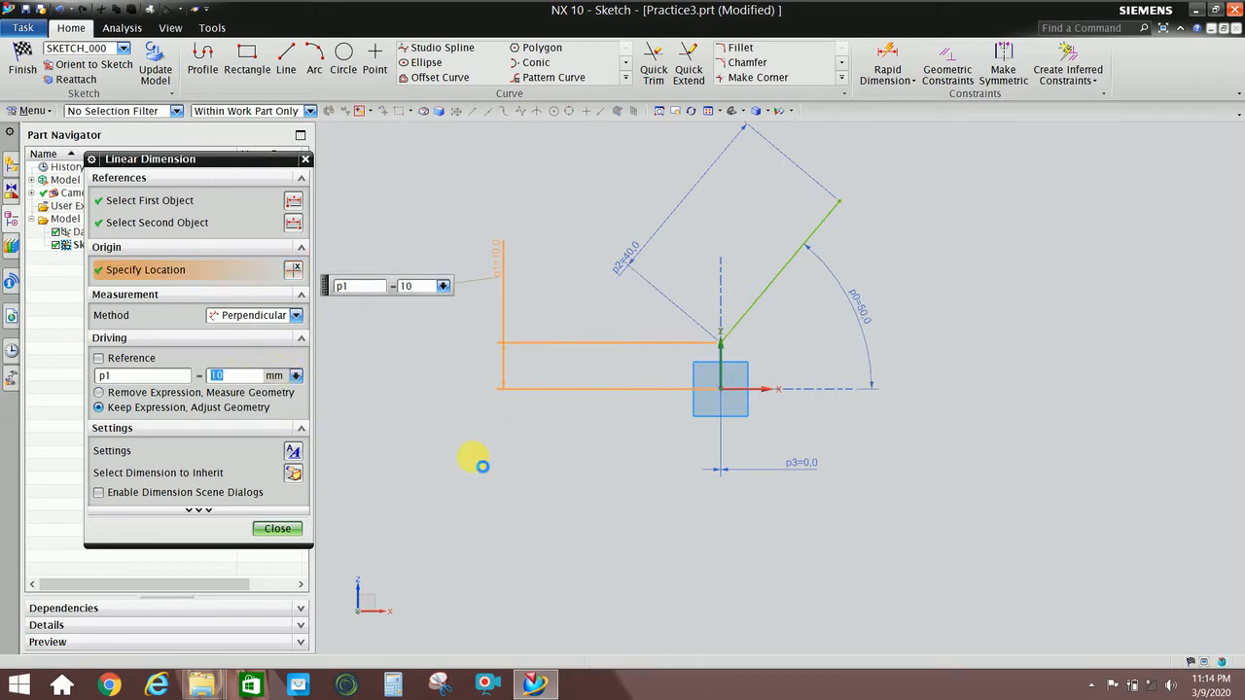
Set the horizontal distance between the sketch's vertical axis and the sloped line's lower endpoint to 20 mm
double_click(788, 469)
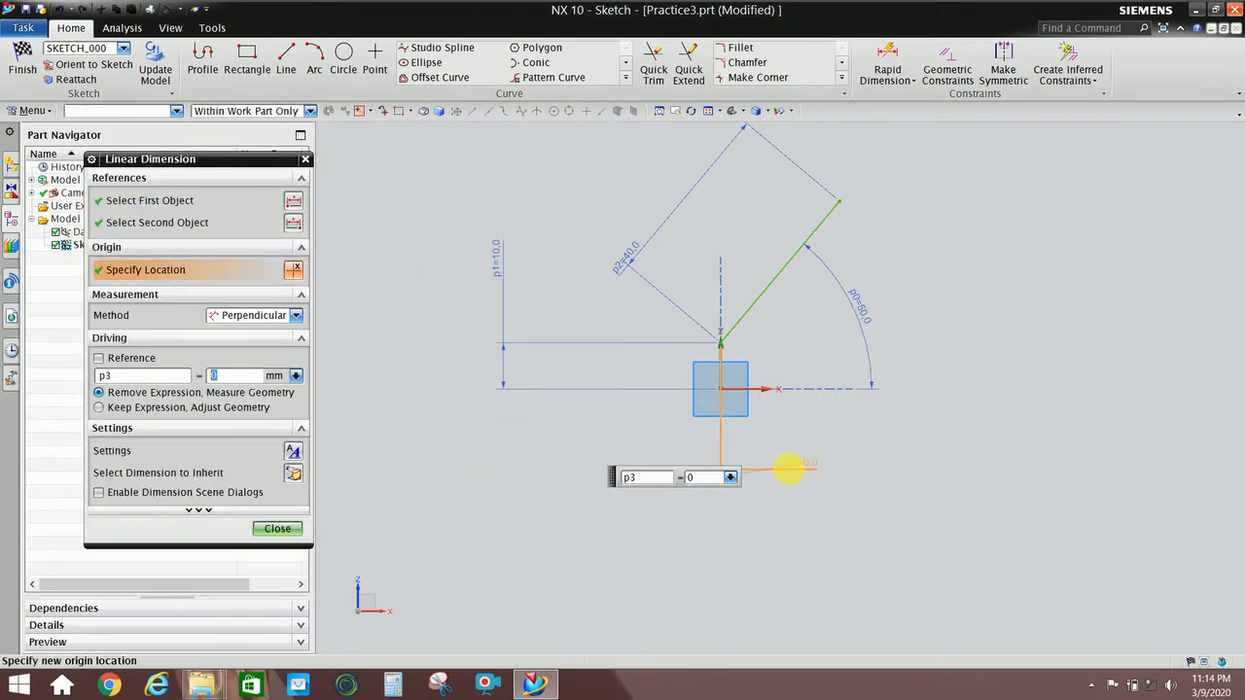
text(20)
key(Return)
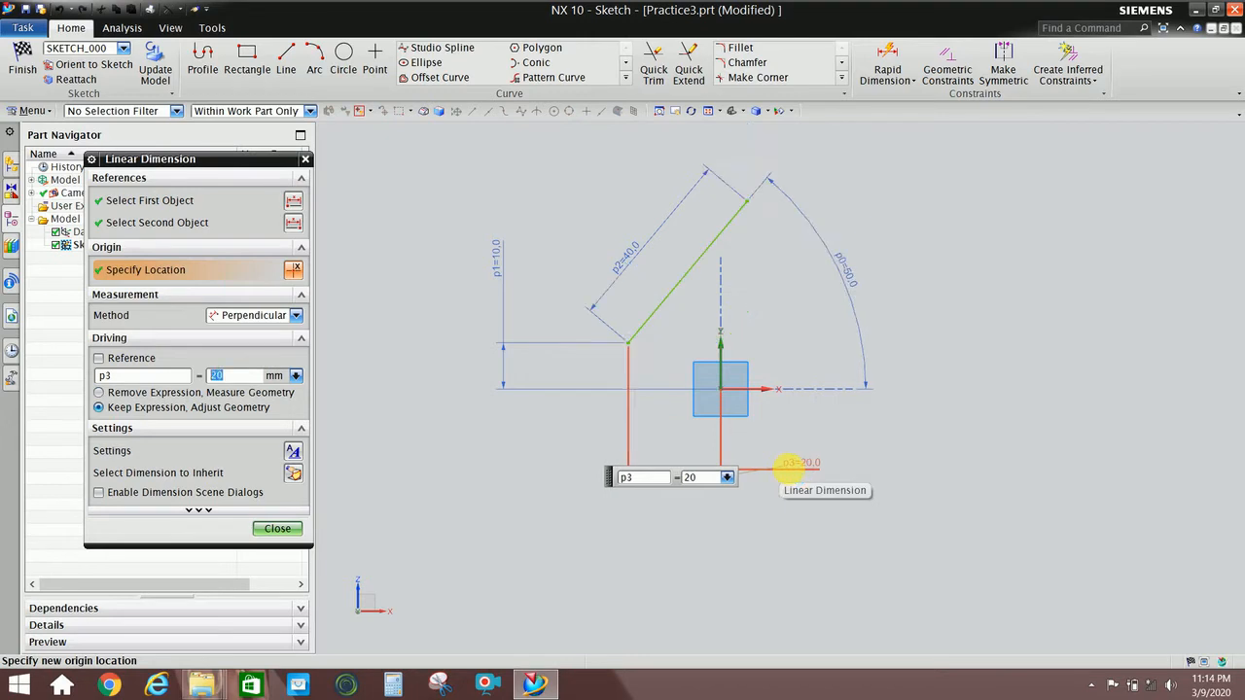
click(290, 533)
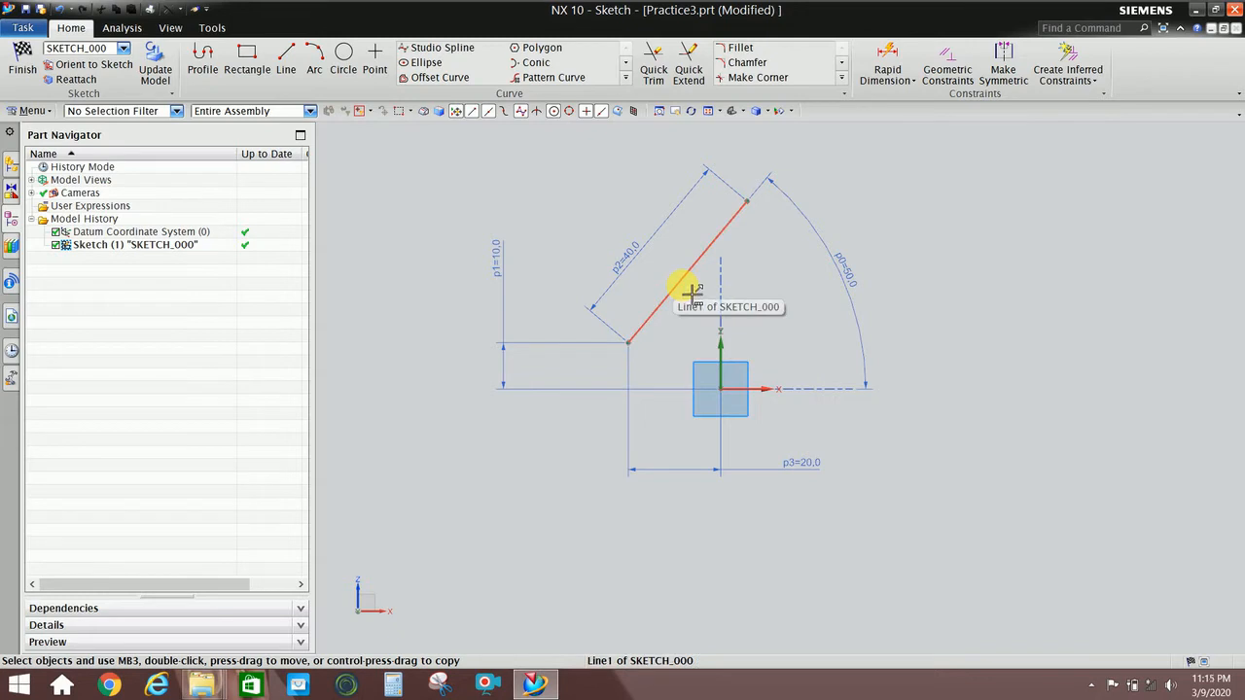
Start the Geometric Constraints tool and dismiss its introductory message so that it is not displayed again
key(c)
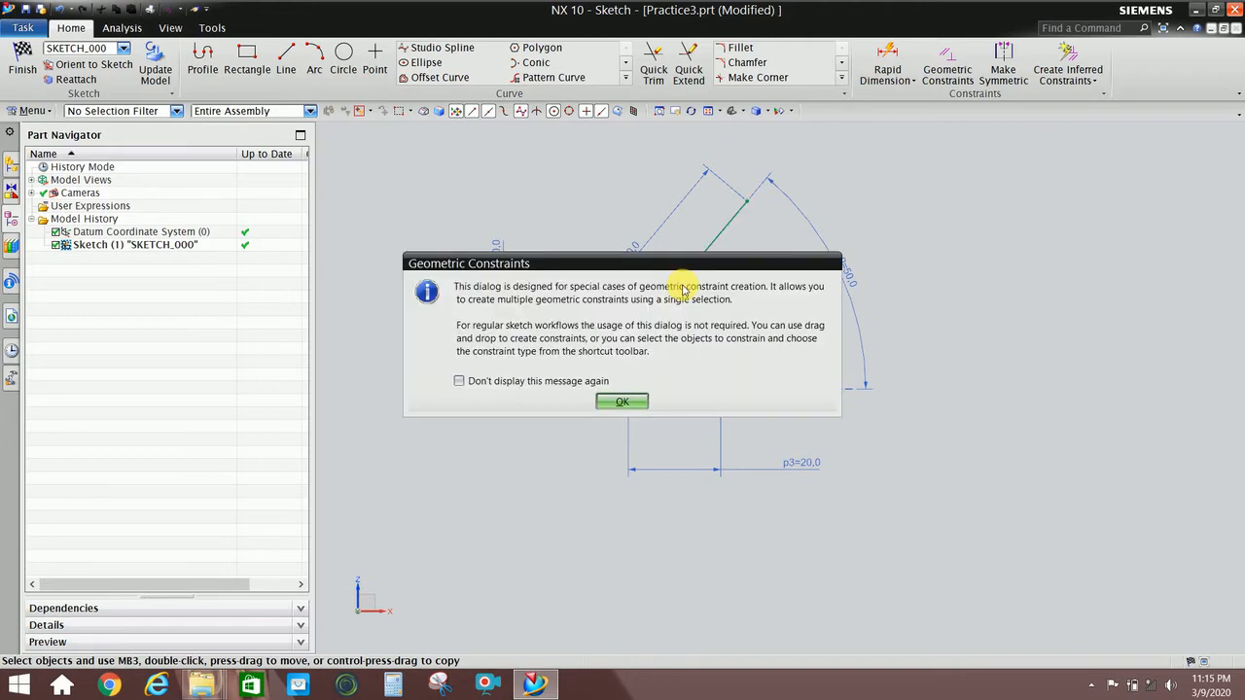
click(553, 385)
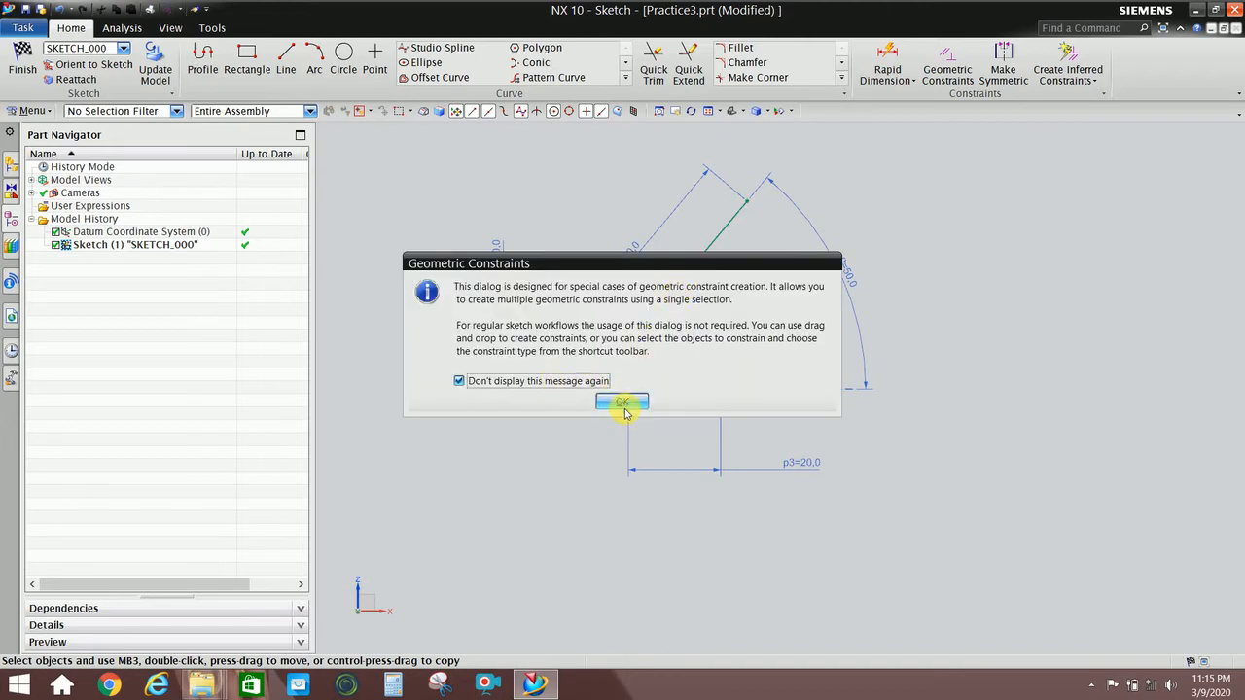
click(623, 403)
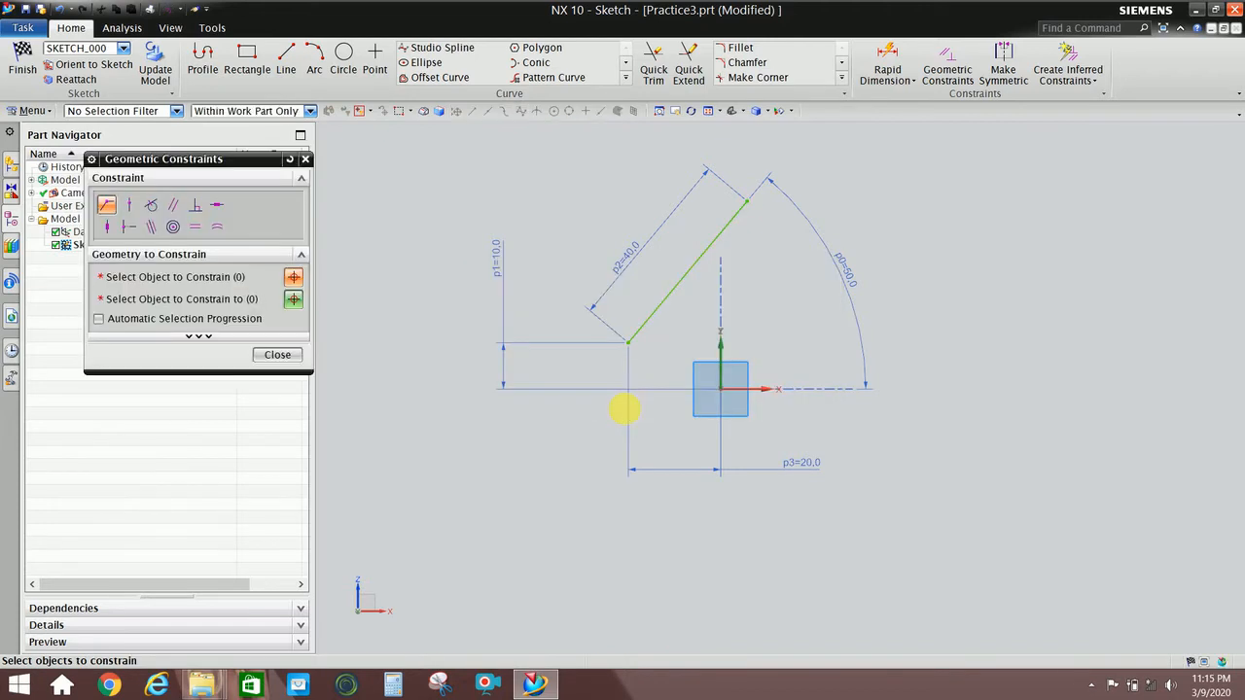
Expand the Geometric Constraints settings, examine which constraint types are enabled, and close the tool
click(206, 337)
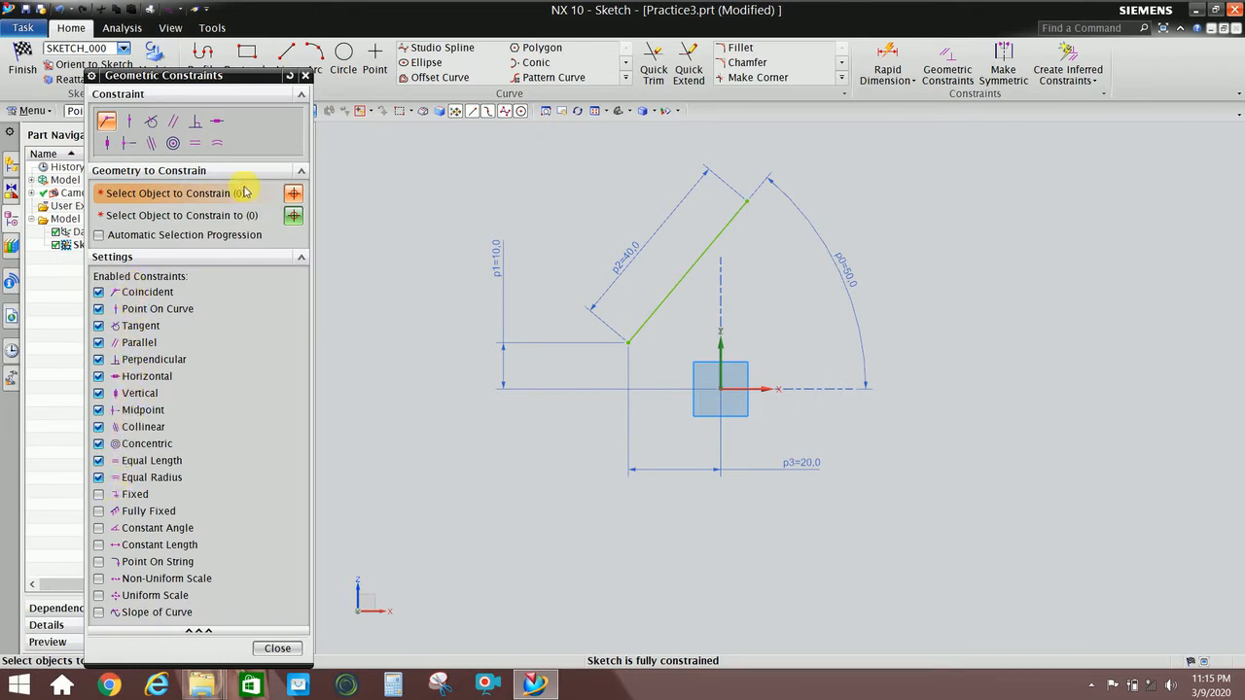
click(98, 477)
click(98, 477)
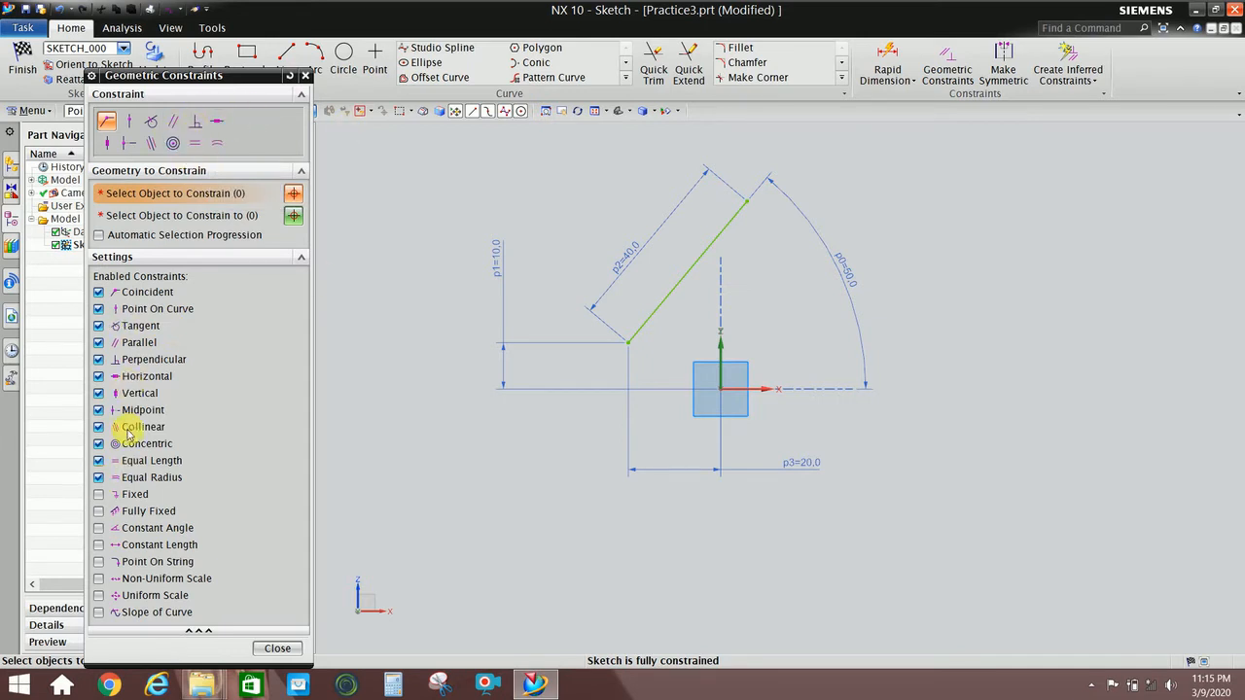
click(278, 649)
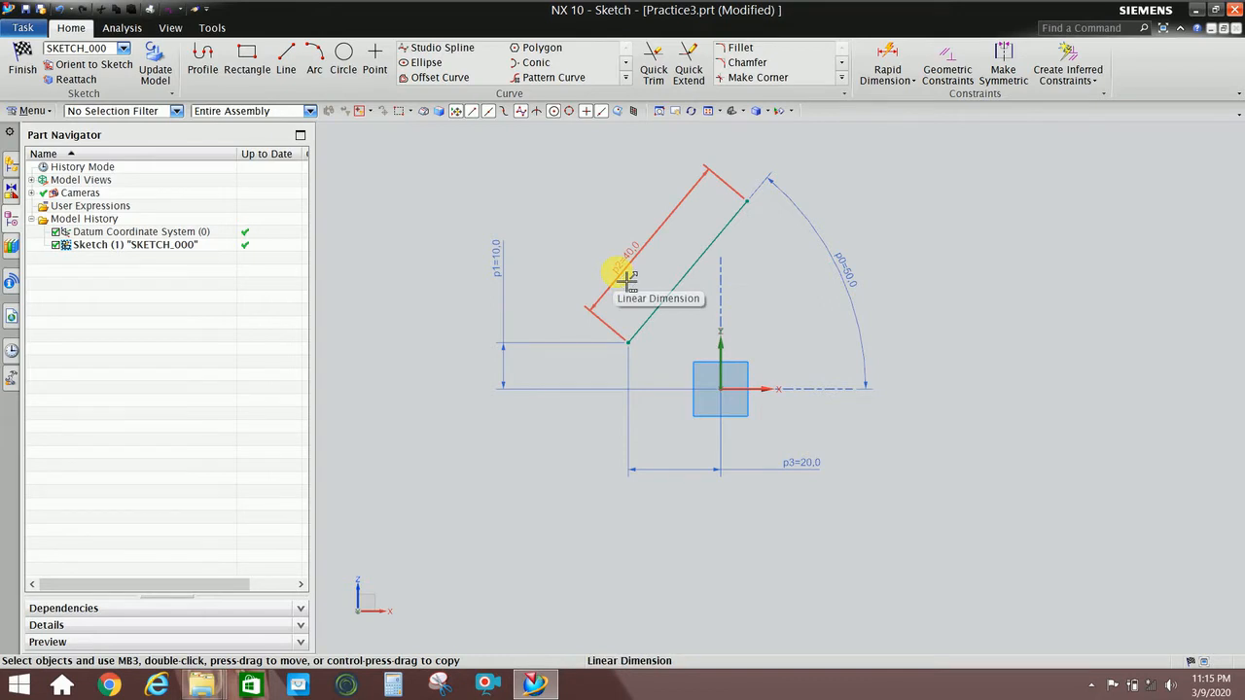
Delete the sloped line and sketch a two-corner rectangle above the origin, spanning both sides of the vertical axis
click(659, 330)
key(Delete)
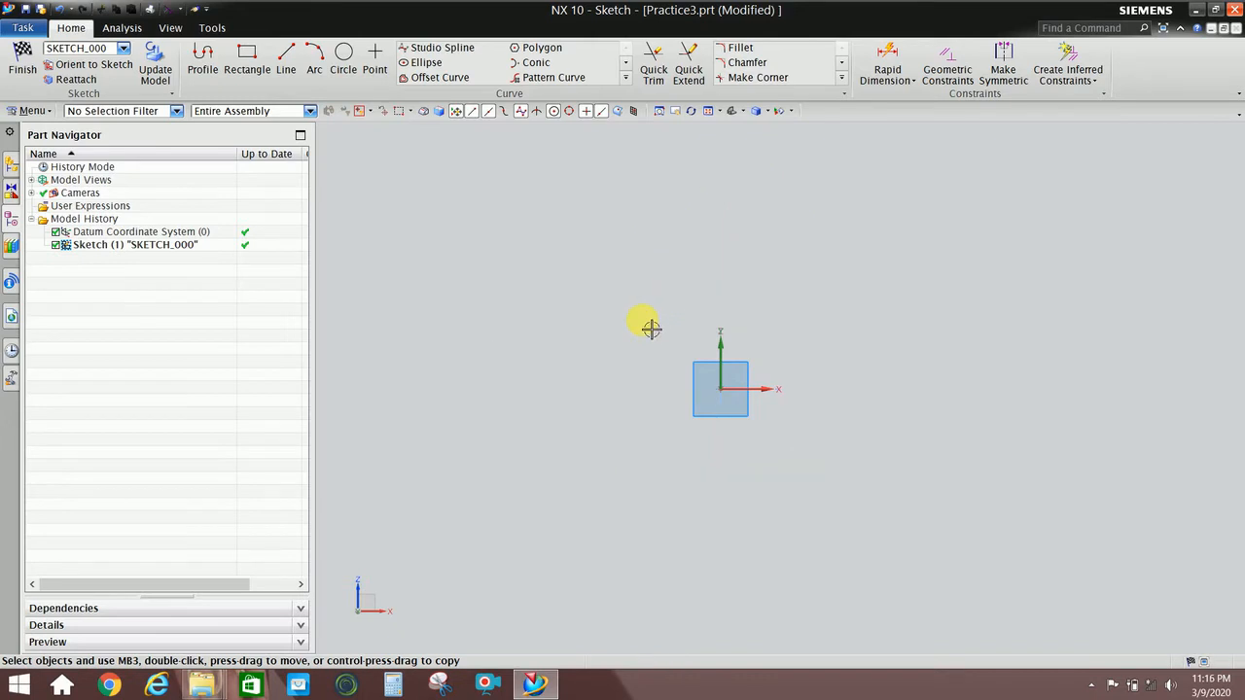
click(251, 76)
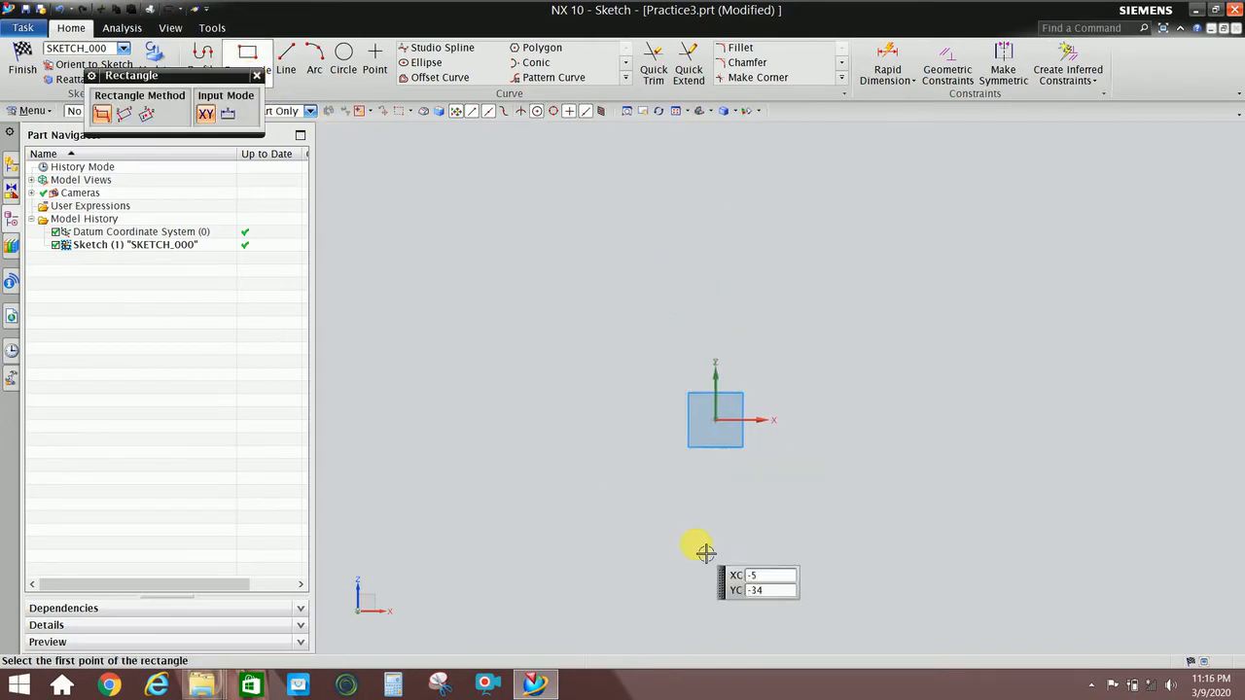
click(610, 214)
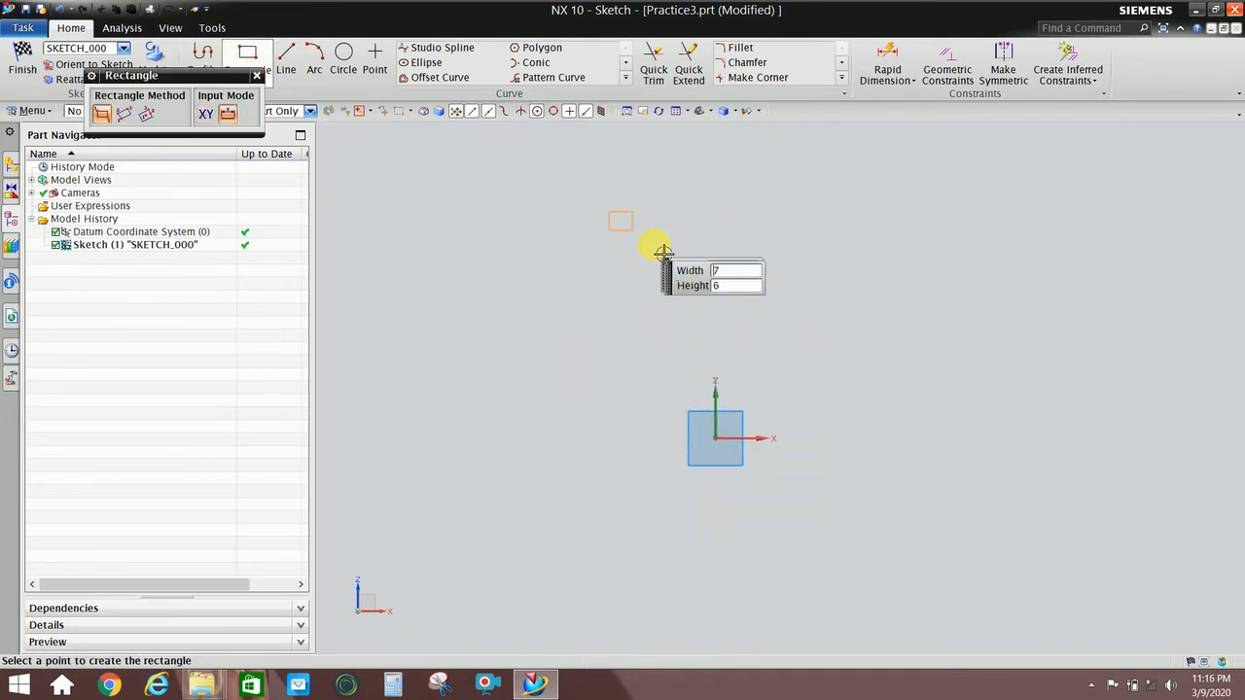
click(798, 336)
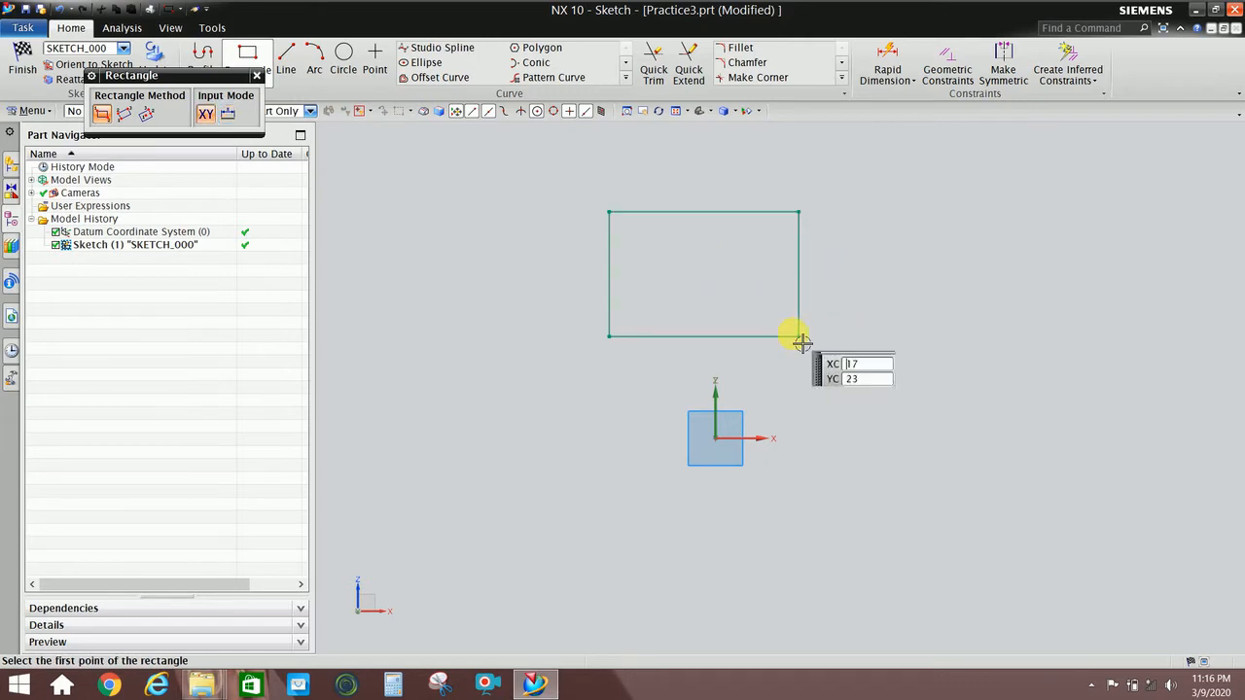
click(257, 77)
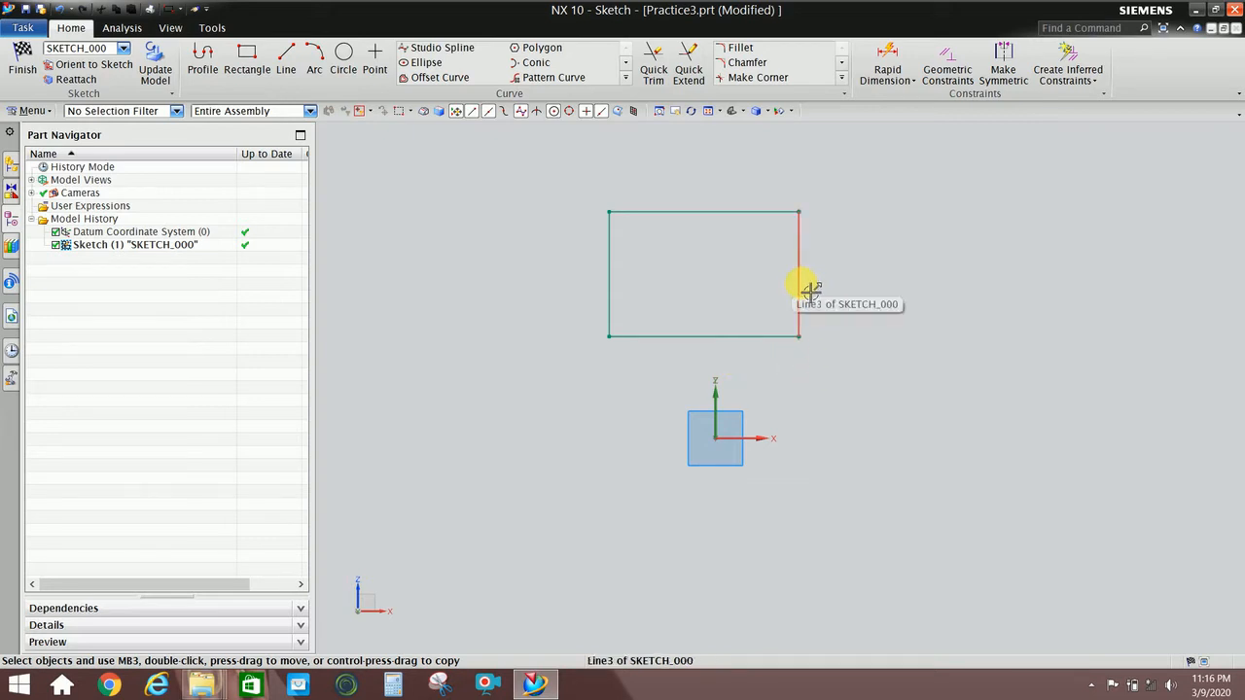
Move the rectangle's right side away from the other lines, tilt it by its lower endpoint, and undo both moves
drag(811, 289, 878, 265)
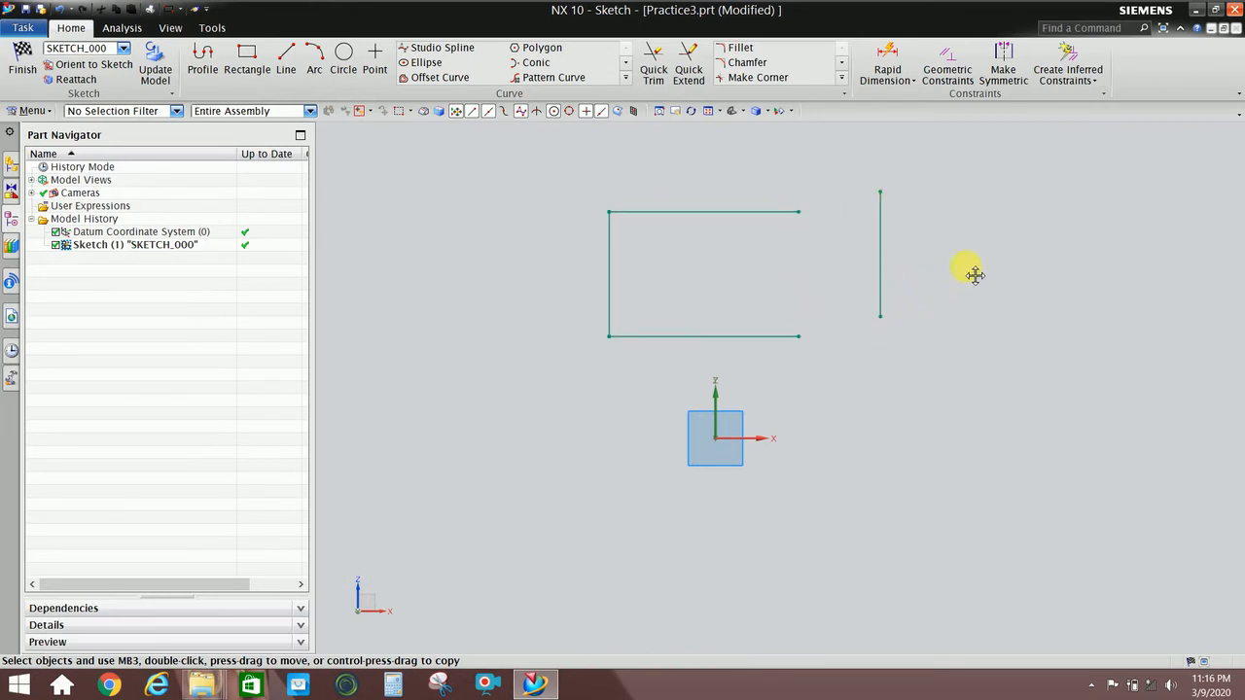
drag(880, 316, 967, 265)
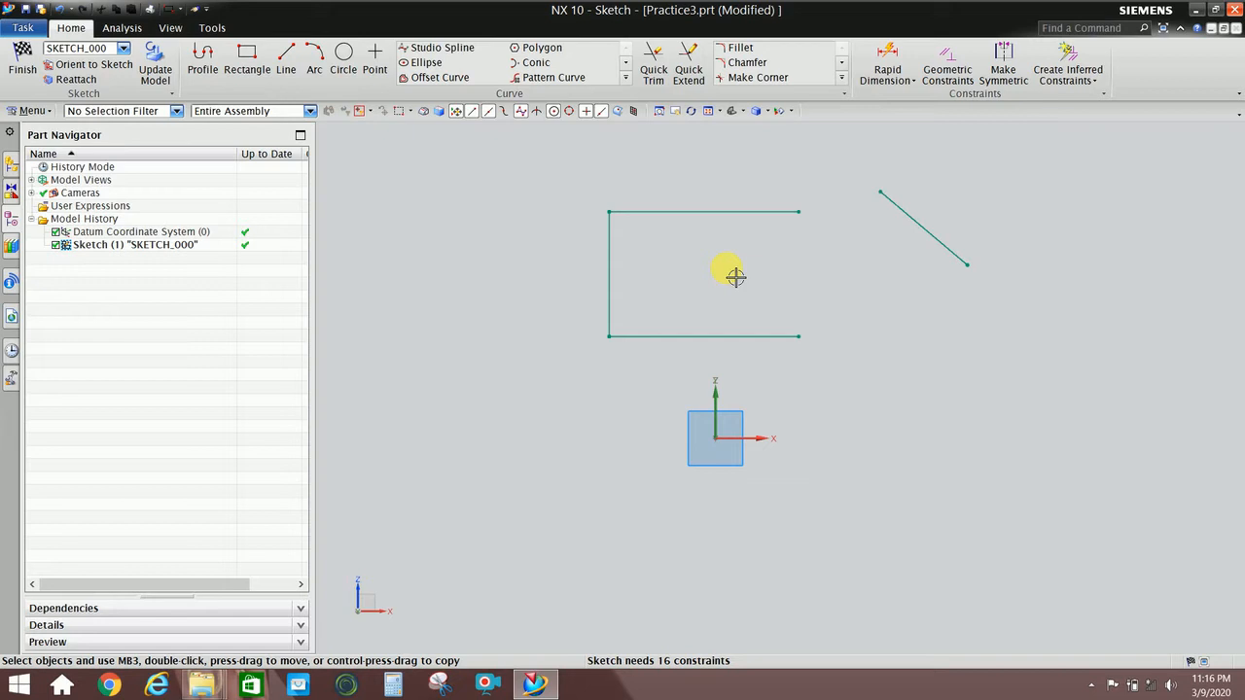
click(59, 9)
click(59, 9)
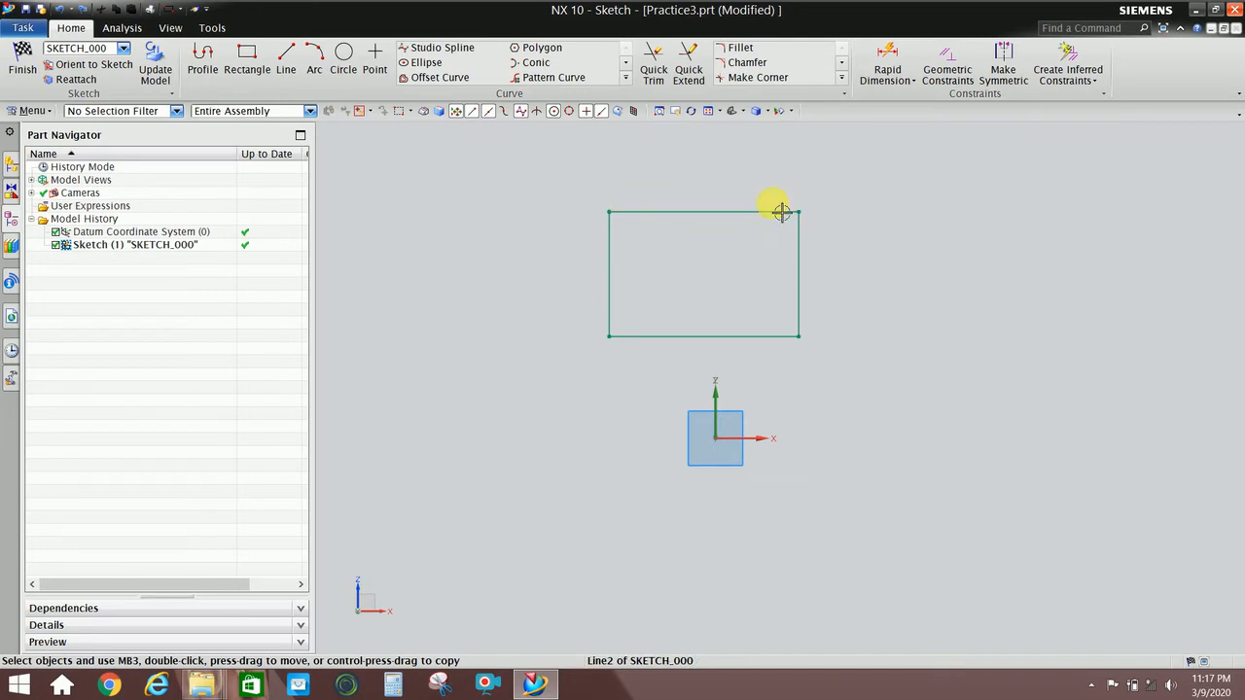
Pull the rectangle's four sides apart one after another to test their connections, and undo all the moves
drag(780, 211, 776, 166)
drag(801, 211, 864, 260)
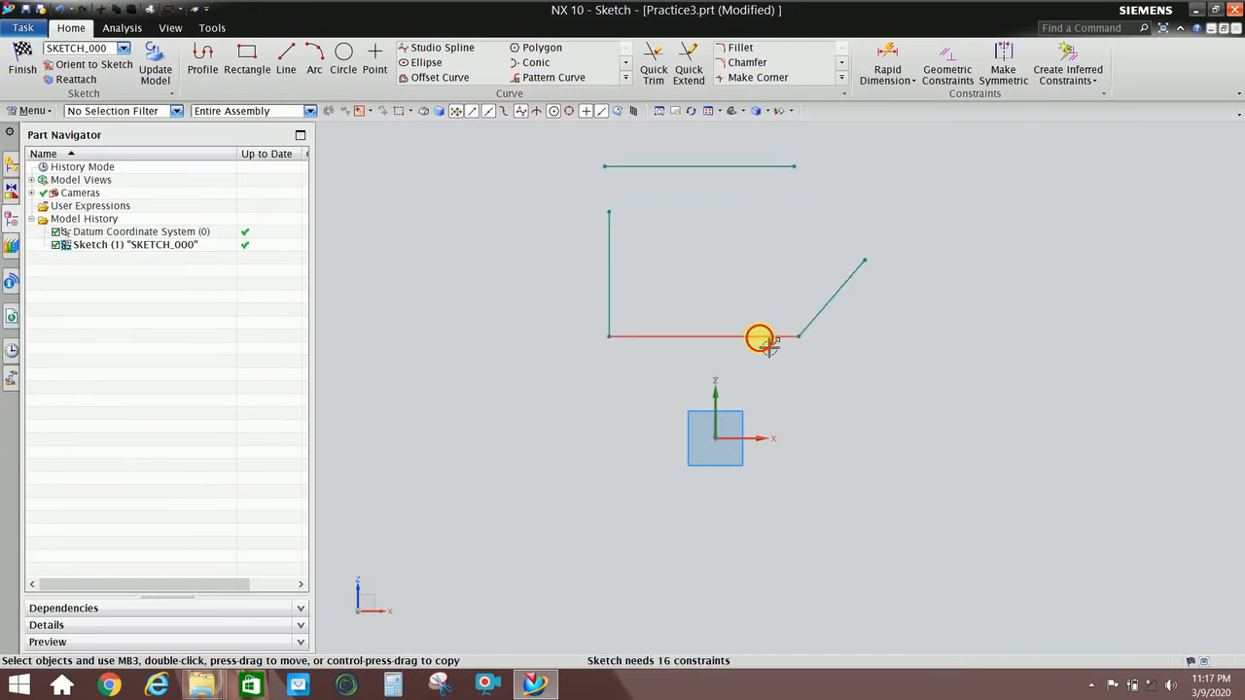
drag(759, 336, 716, 362)
mouse_move(619, 314)
mouse_down()
mouse_move(541, 300)
mouse_move(551, 310)
mouse_up()
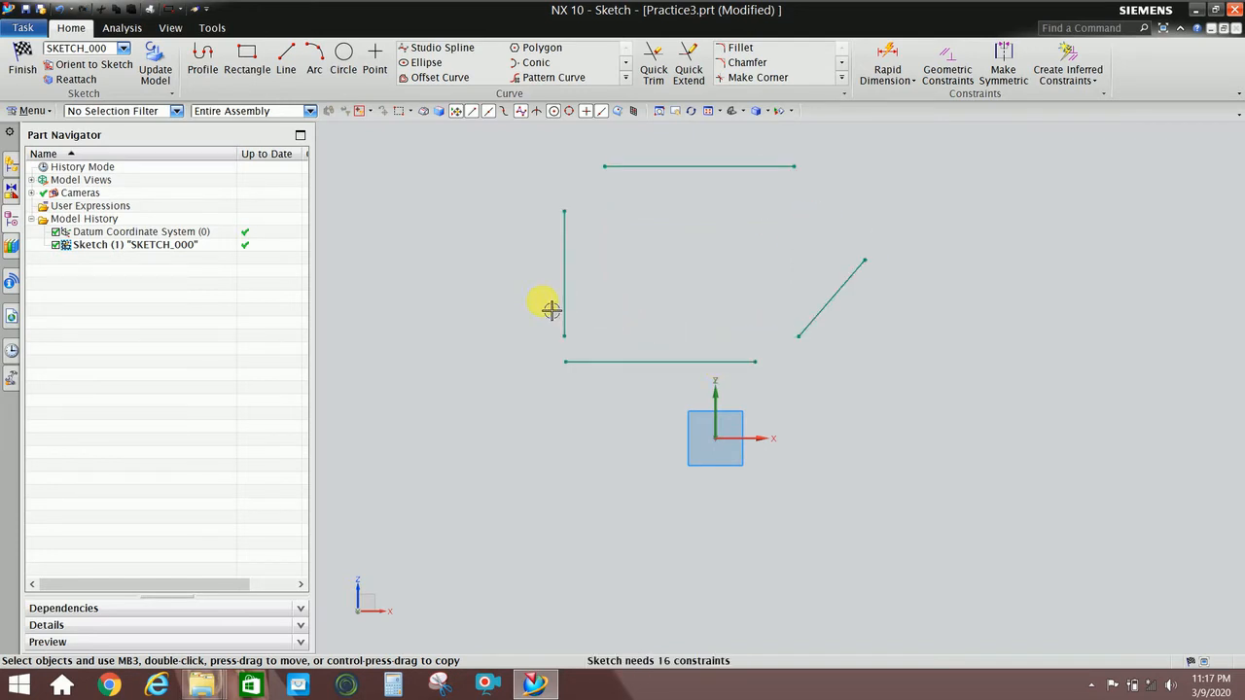
key(ctrl+z)
key(ctrl+z)
key(ctrl+z)
key(ctrl+z)
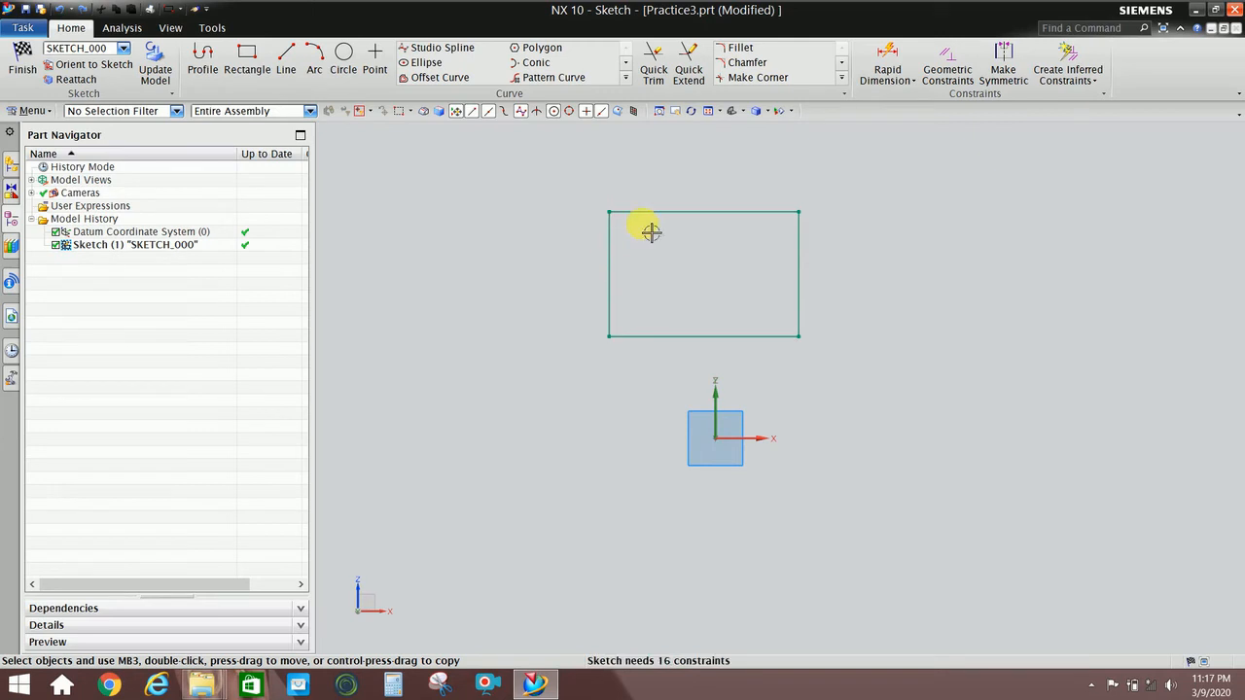
Move both endpoints of the rectangle's right side away from its neighbouring lines, and undo the changes
drag(804, 234, 878, 252)
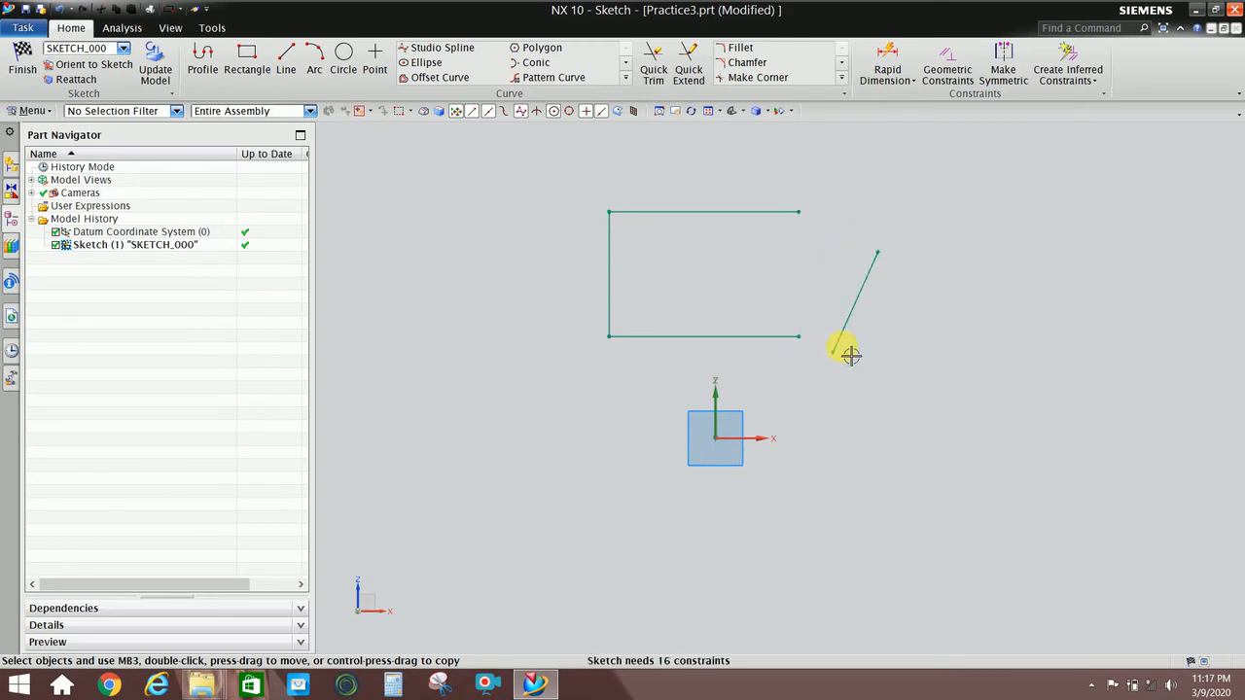
key(ctrl+z)
key(ctrl+z)
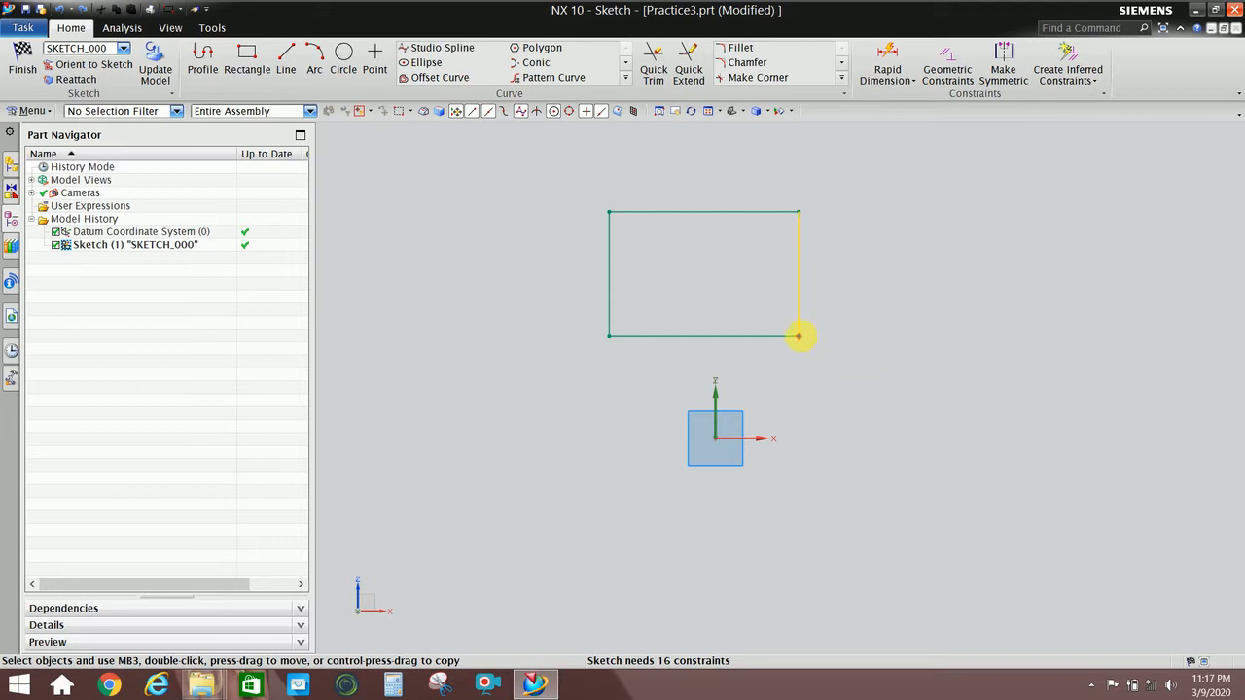
click(610, 304)
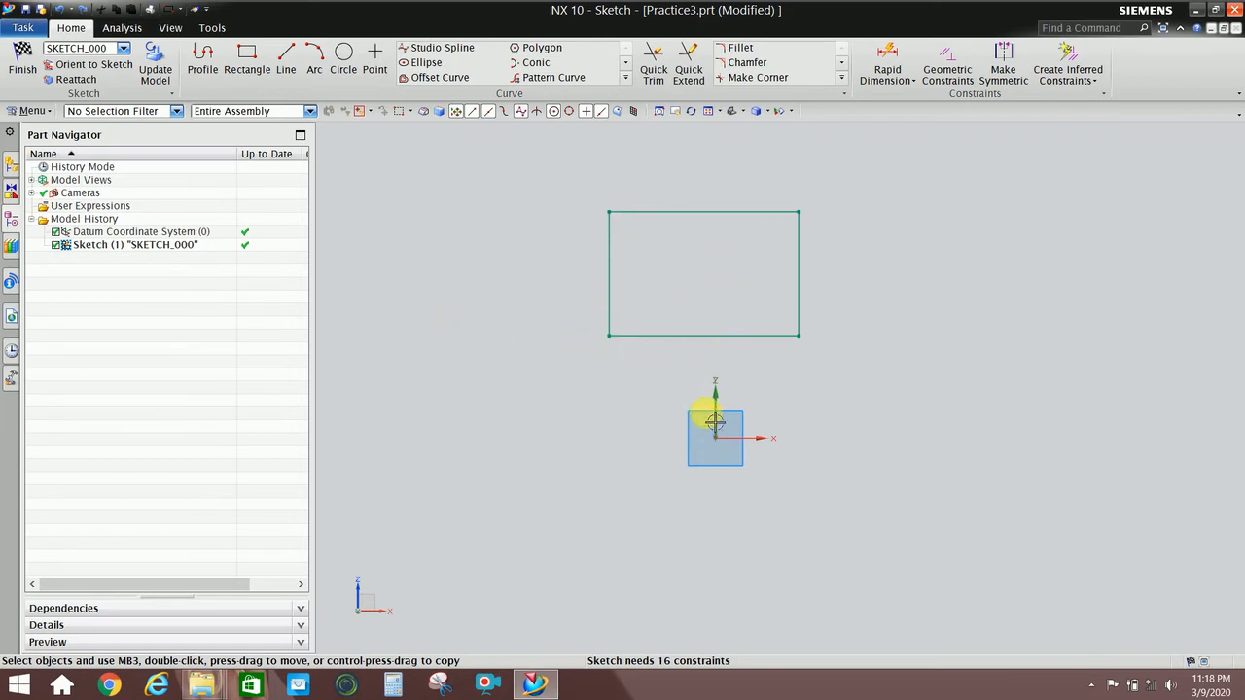
Apply a Coincident constraint between the two line endpoints at the rectangle's lower-right corner, and close the Geometric Constraints tool
key(c)
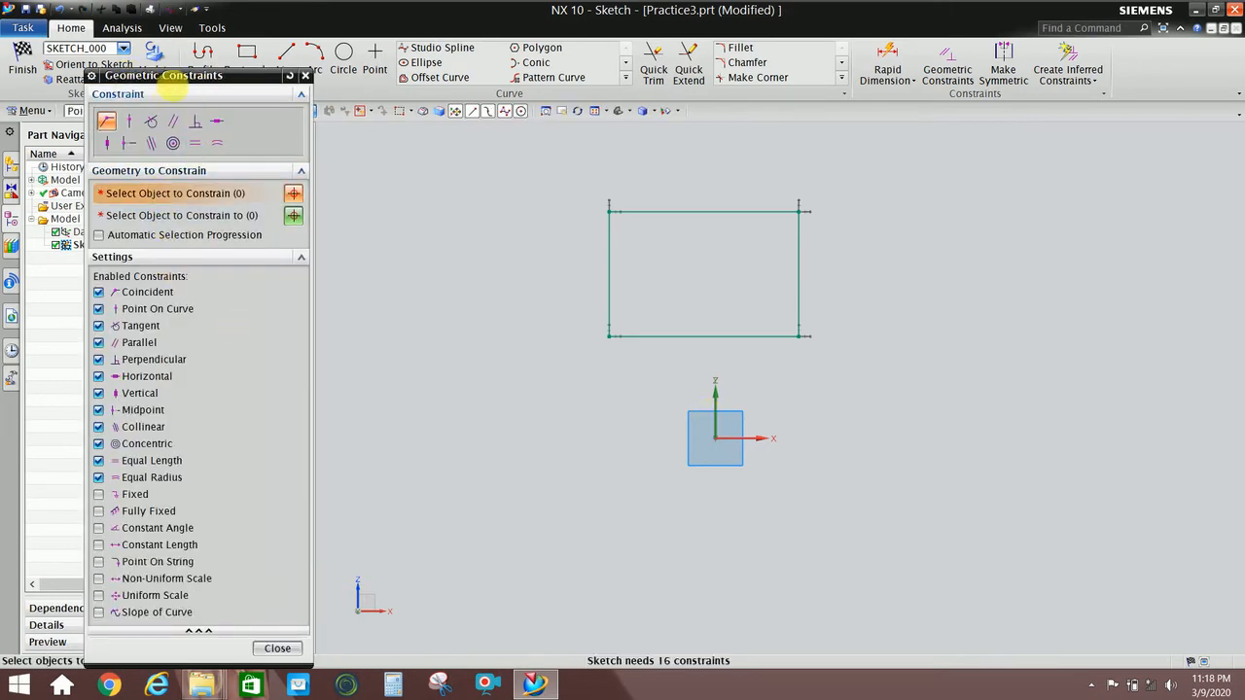
drag(185, 76, 197, 54)
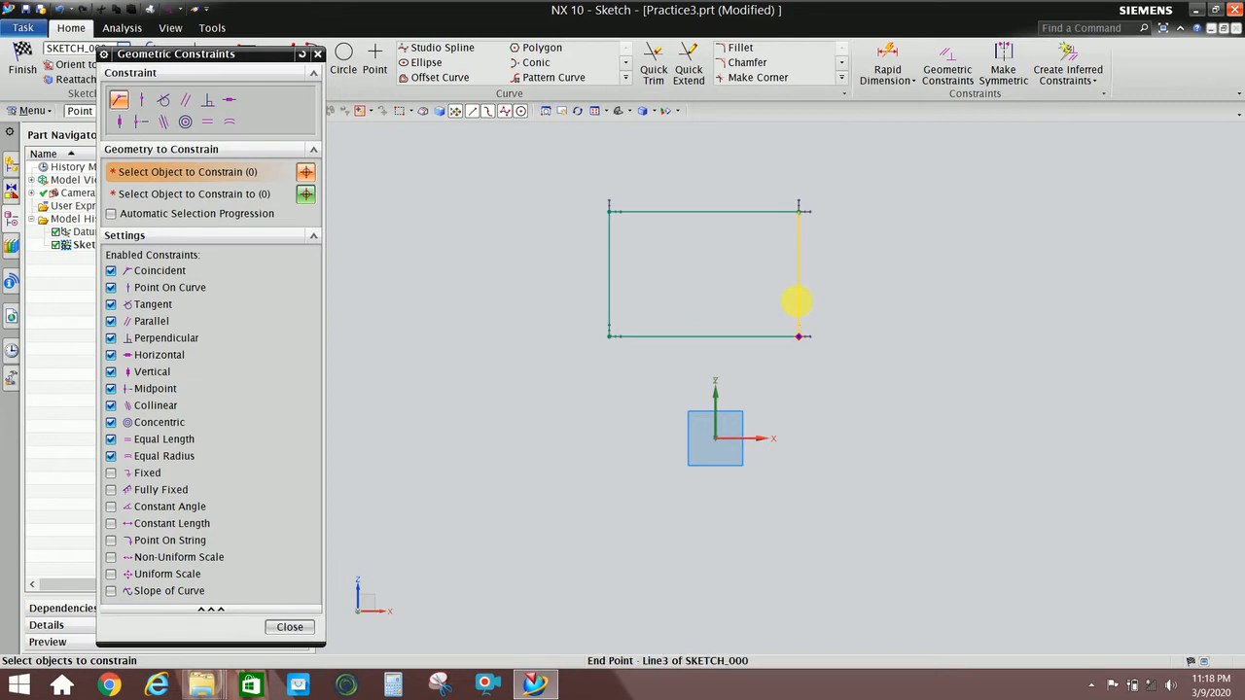
click(798, 337)
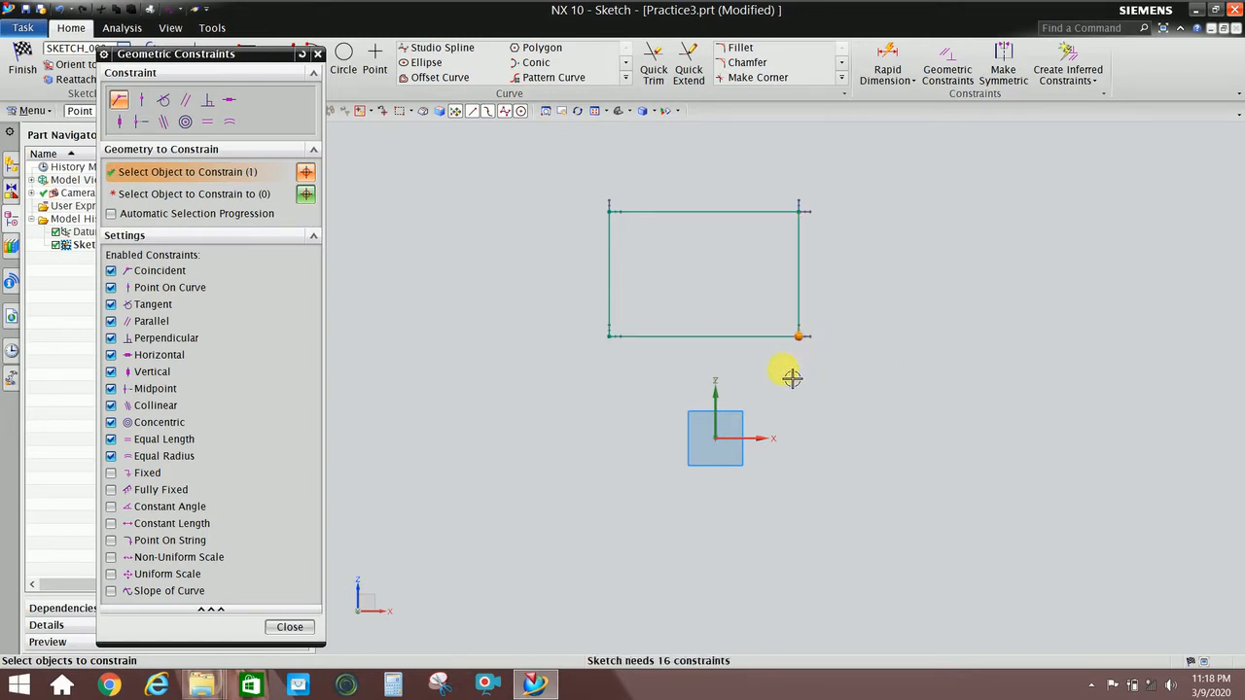
click(209, 194)
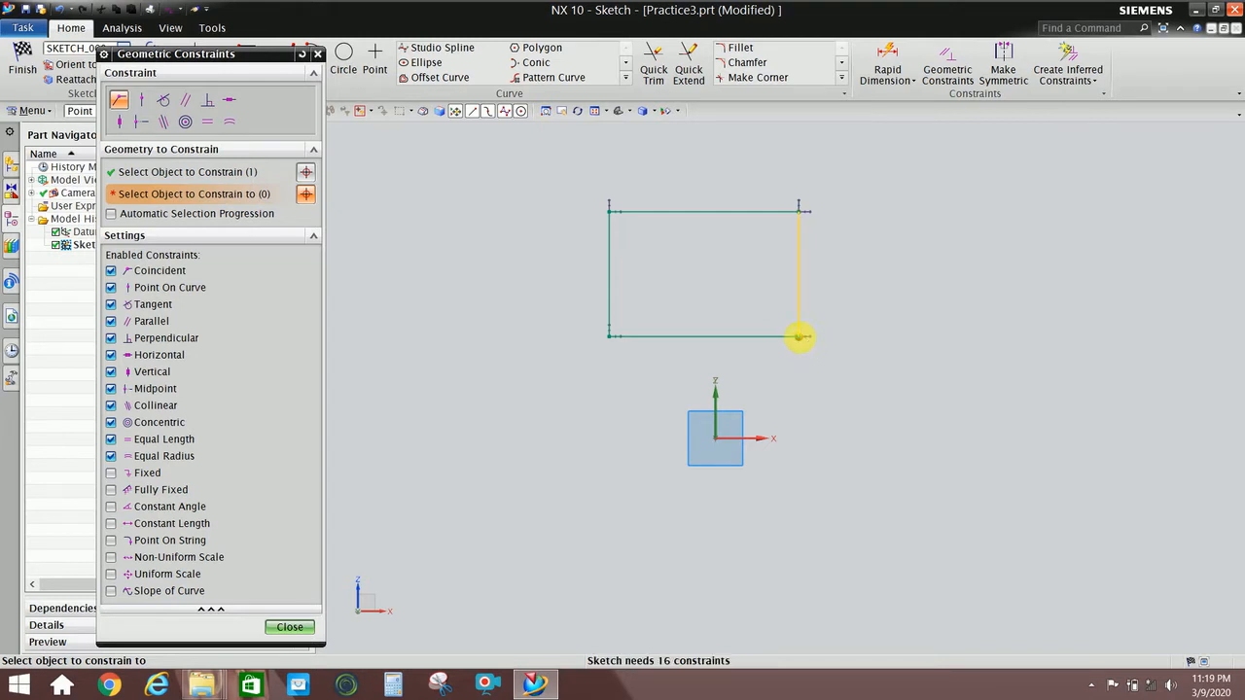
click(802, 342)
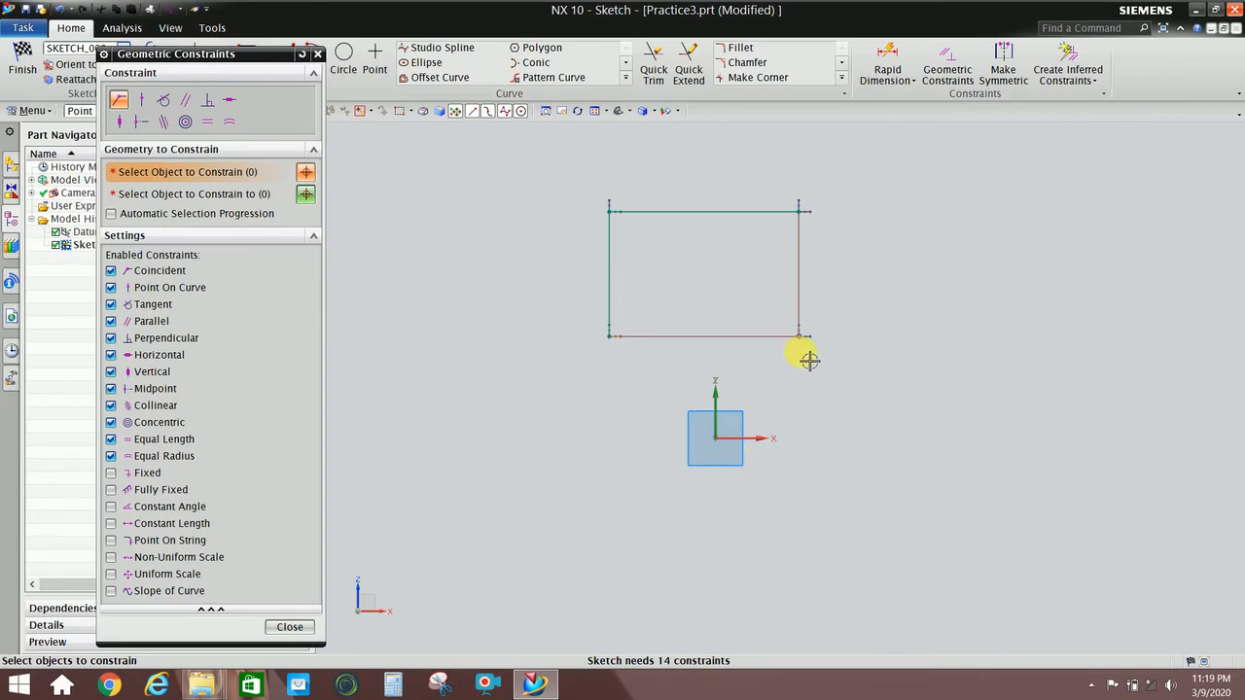
scroll(809, 360, up, 3)
scroll(814, 346, up, 2)
scroll(813, 333, down, 4)
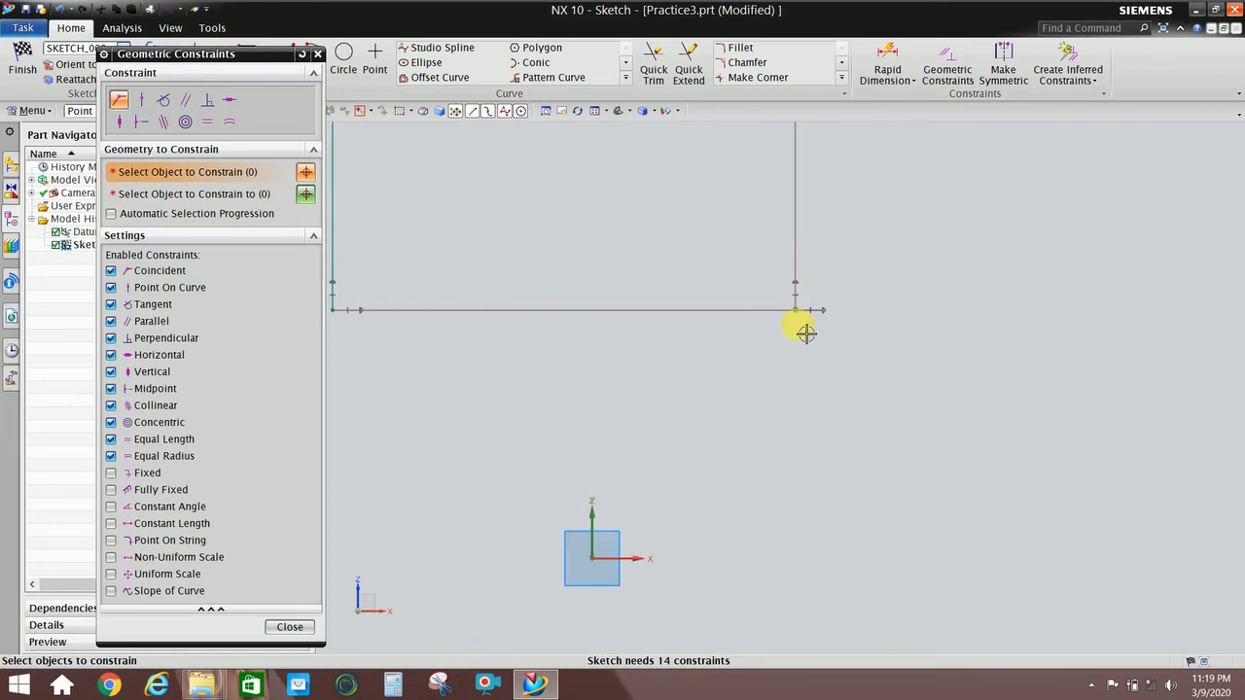
scroll(820, 341, up, 3)
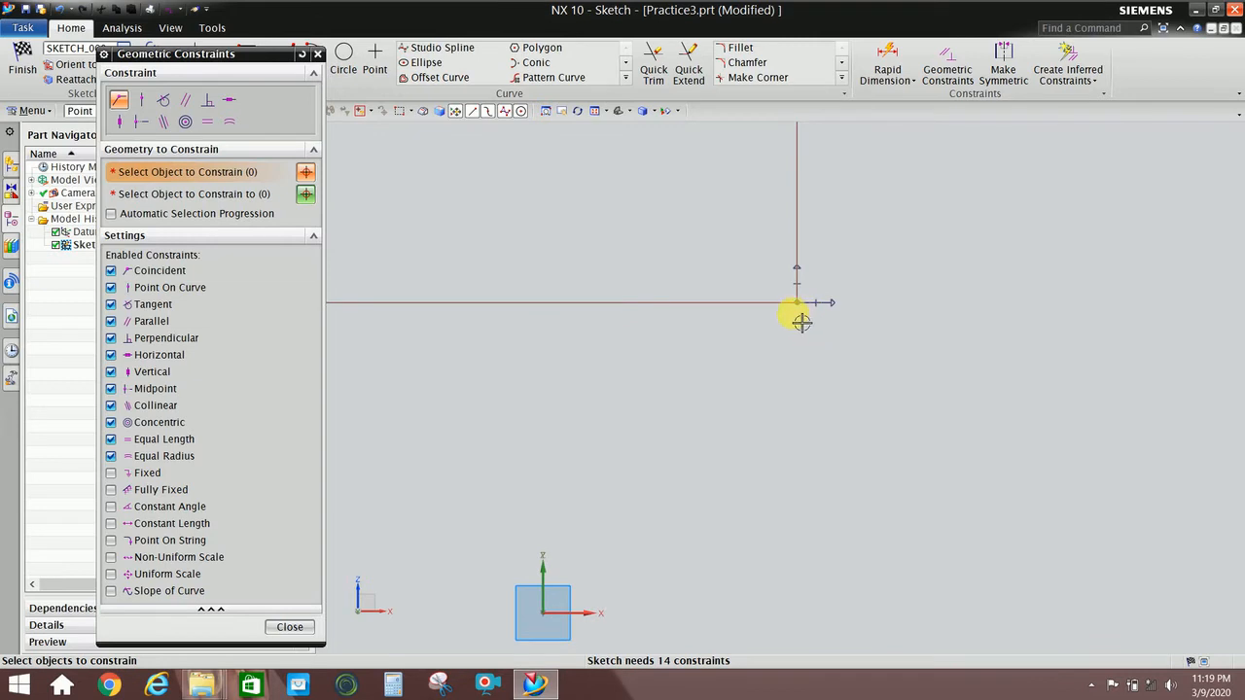
scroll(808, 328, down, 2)
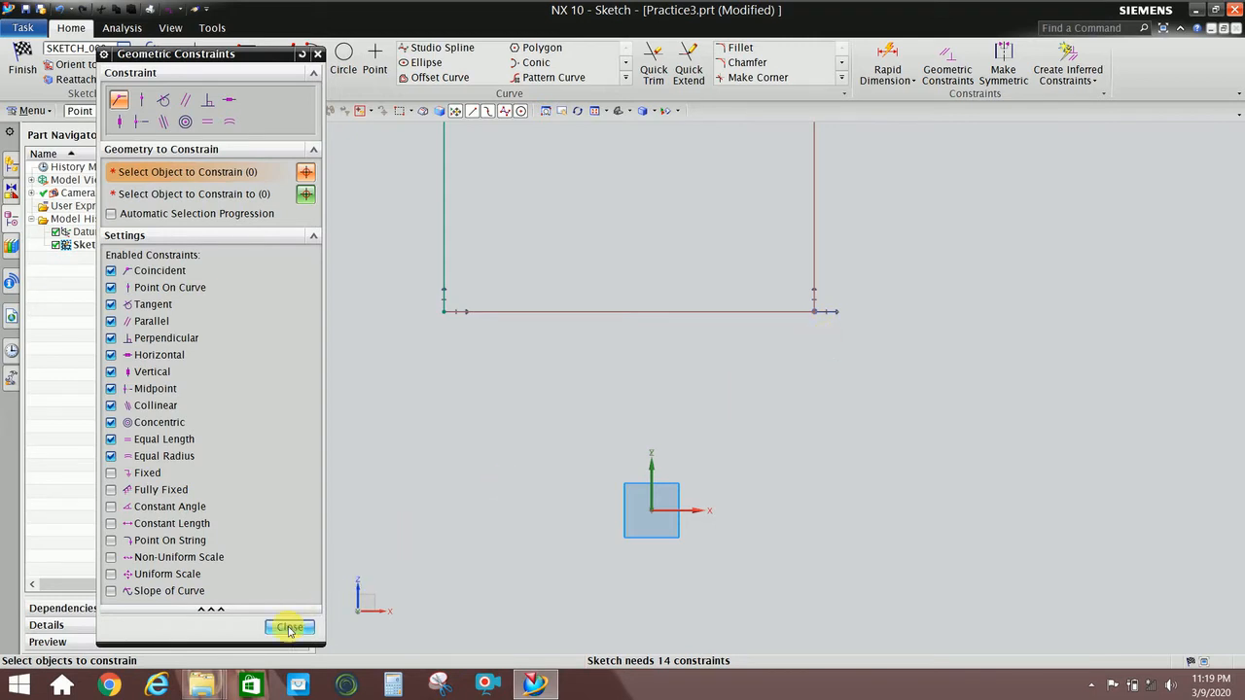
click(288, 627)
Test the constrained lower-right corner by moving and tilting the rectangle's right side, and undo these moves
scroll(584, 516, down, 2)
scroll(686, 457, up, 1)
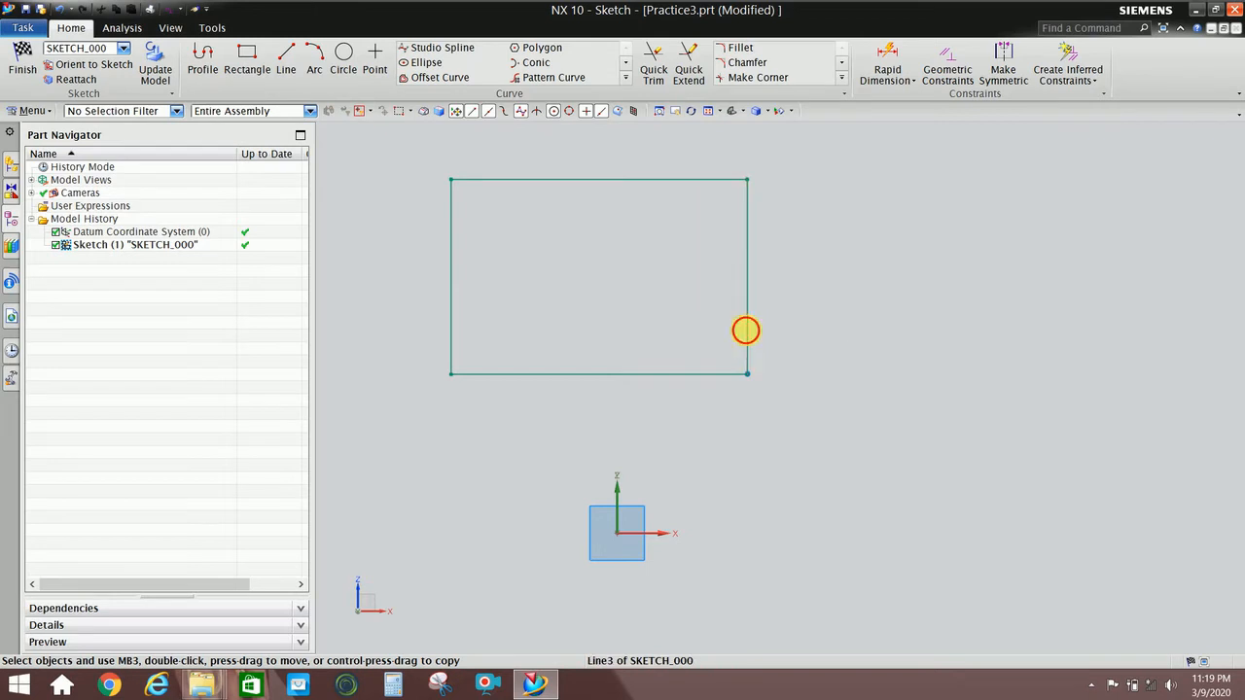
mouse_move(744, 328)
mouse_down()
mouse_move(808, 341)
mouse_move(837, 395)
mouse_move(842, 245)
mouse_move(886, 265)
mouse_up()
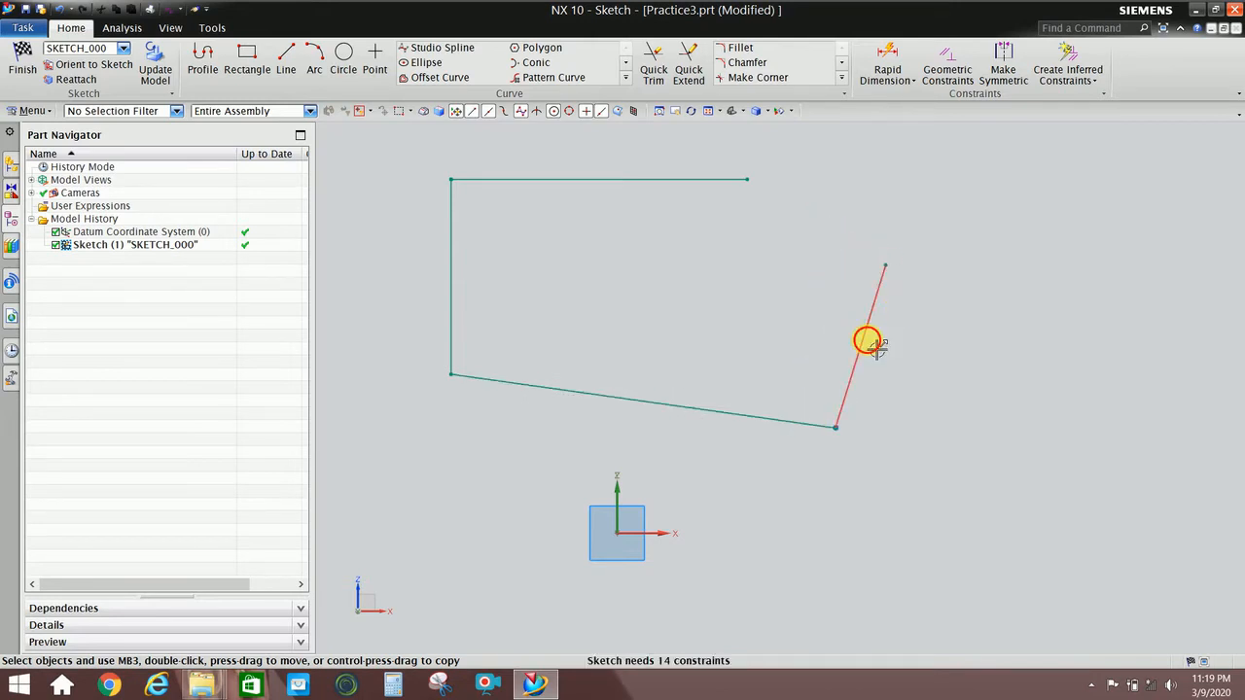
drag(867, 341, 869, 320)
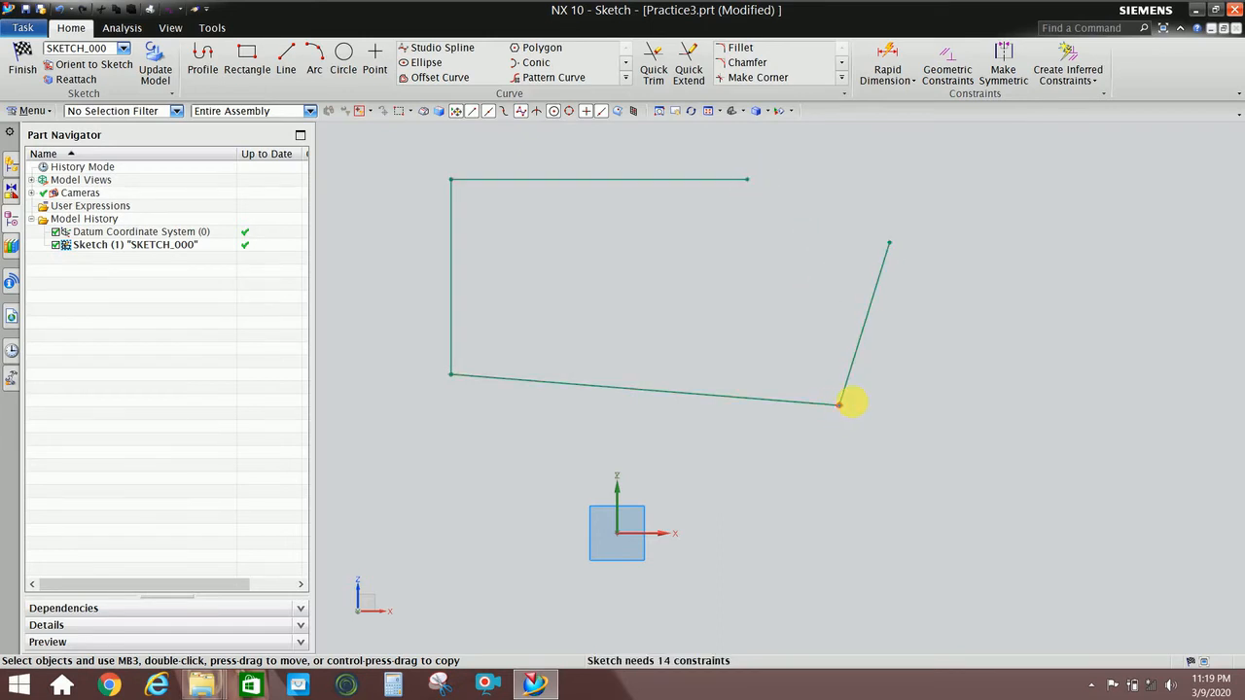
mouse_move(847, 381)
mouse_down()
mouse_move(879, 366)
mouse_move(891, 400)
mouse_up()
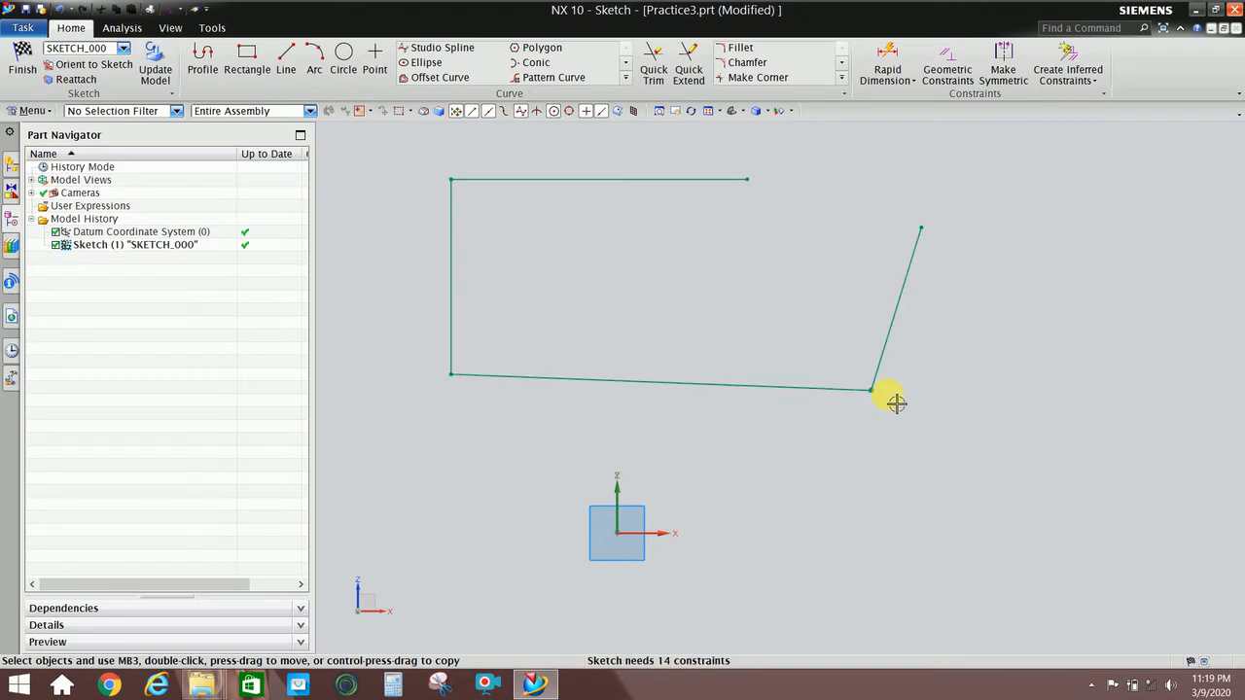
click(57, 10)
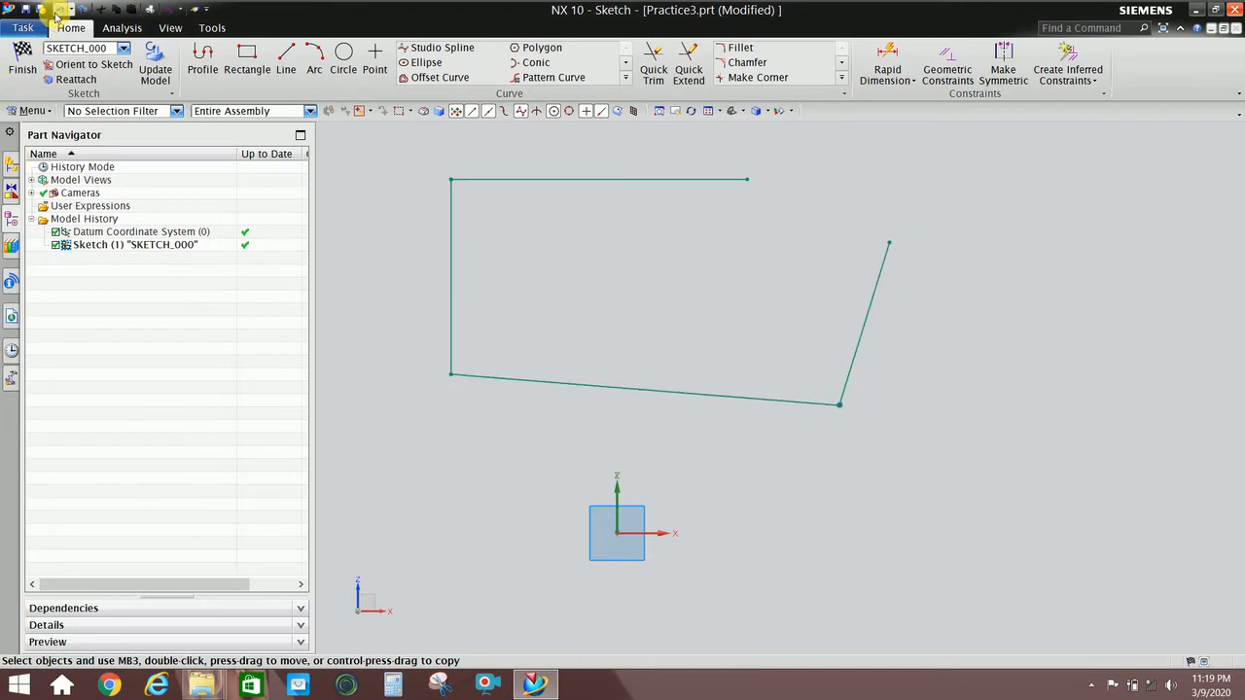
click(56, 12)
click(57, 10)
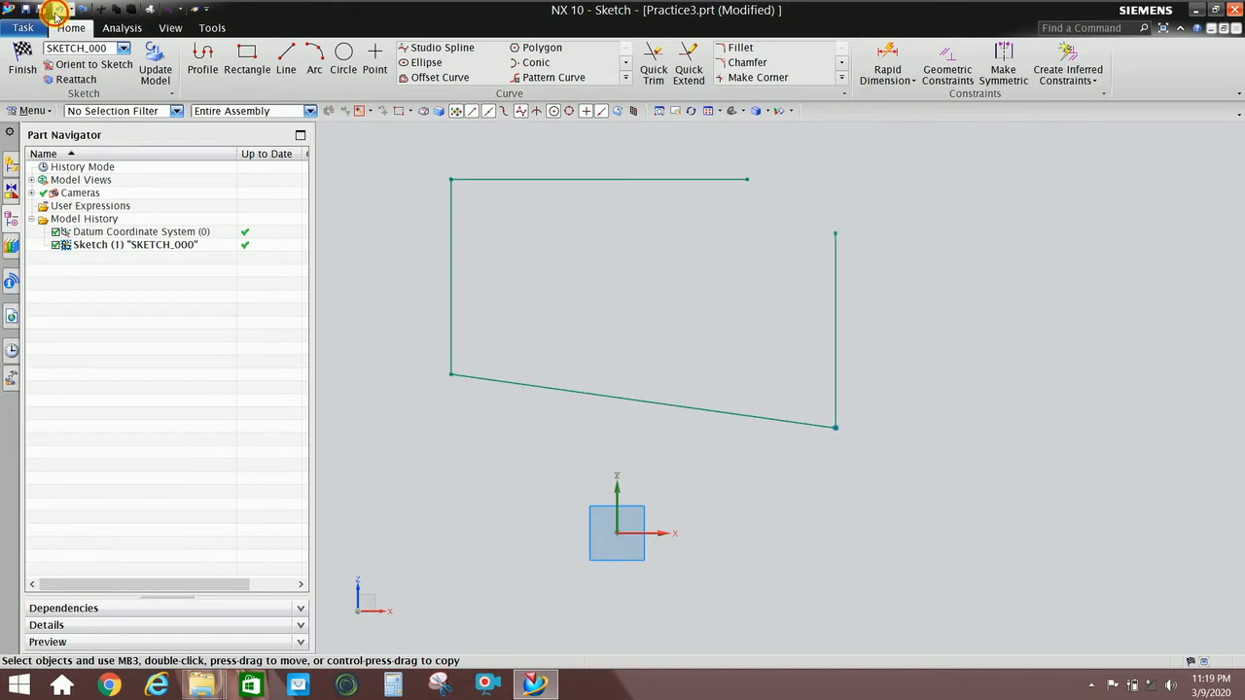
click(56, 11)
click(56, 12)
click(56, 12)
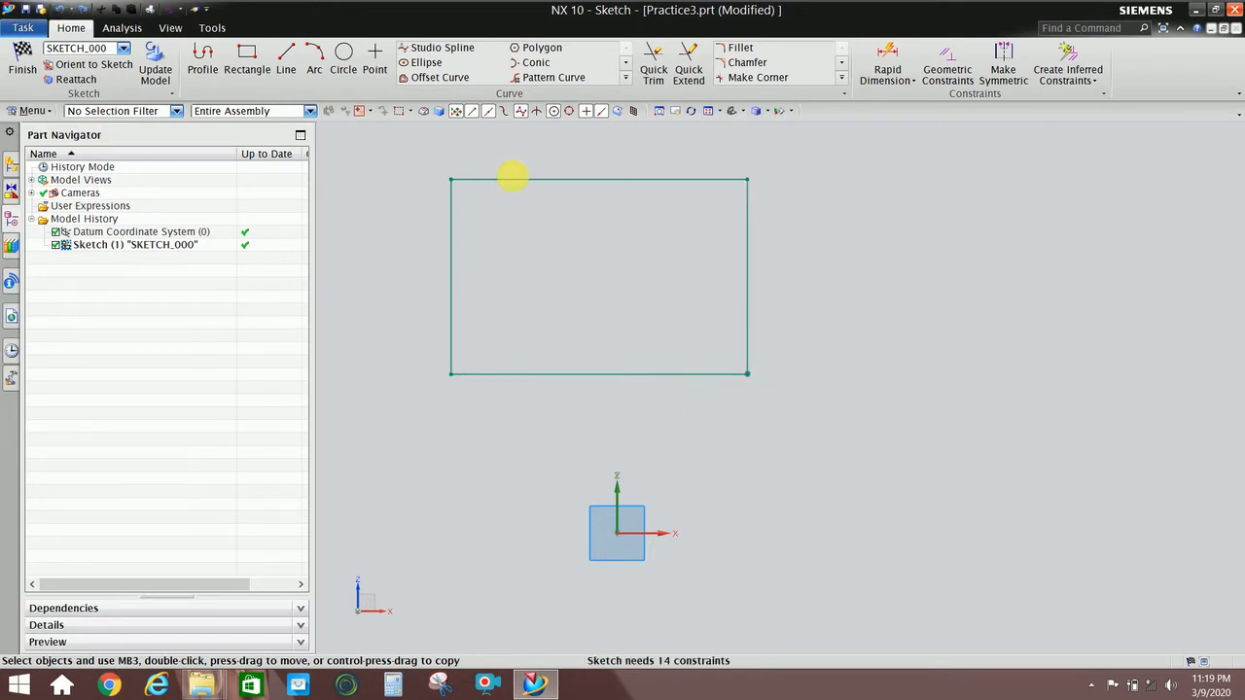
With Automatic Selection Progression enabled, make the line endpoints coincident at the rectangle's upper-right, upper-left and lower-left corners
key(c)
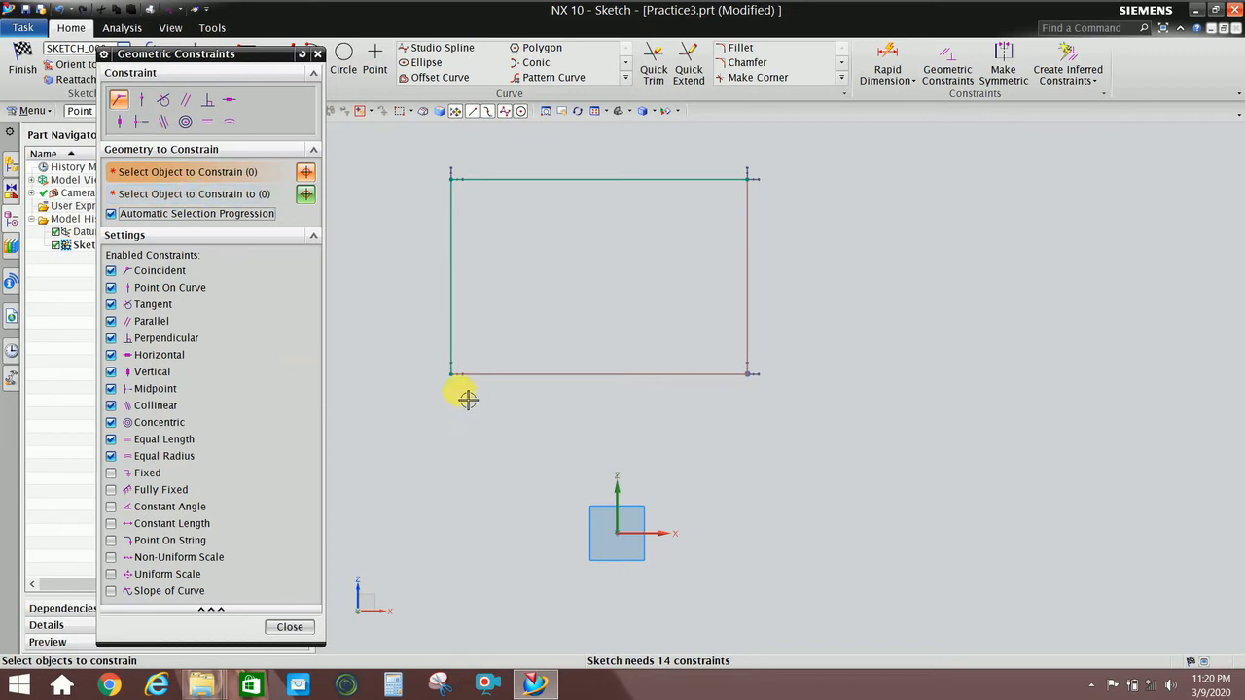
click(747, 181)
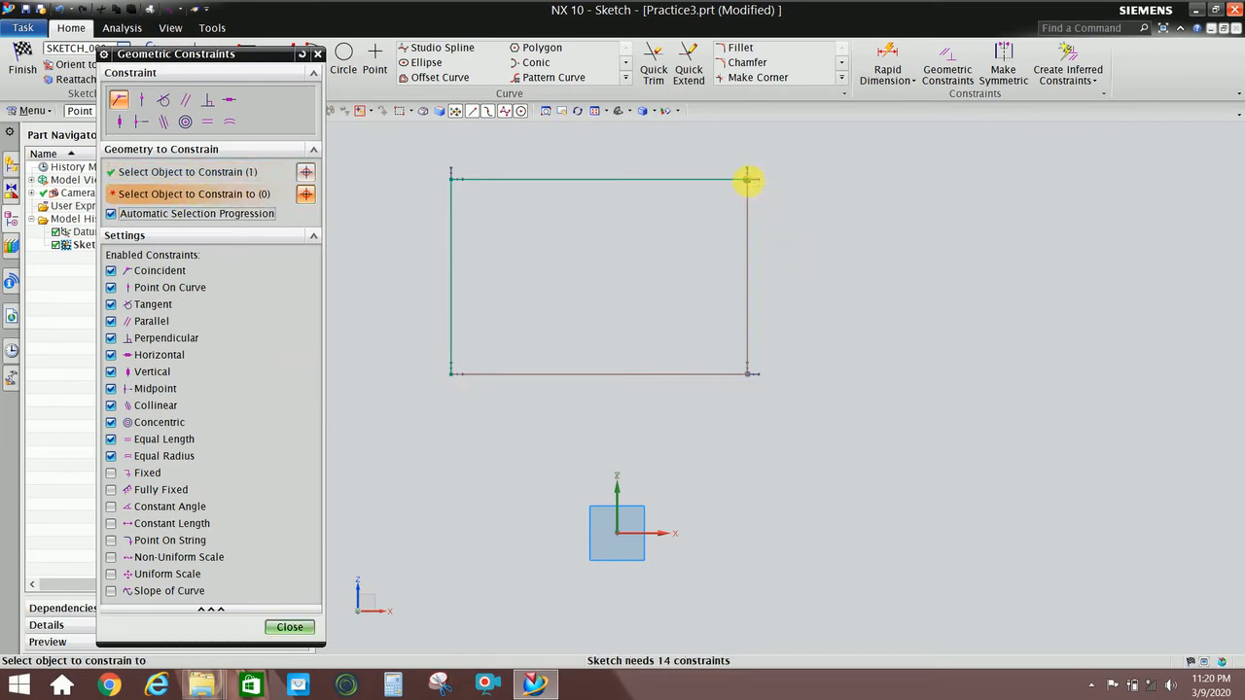
click(747, 180)
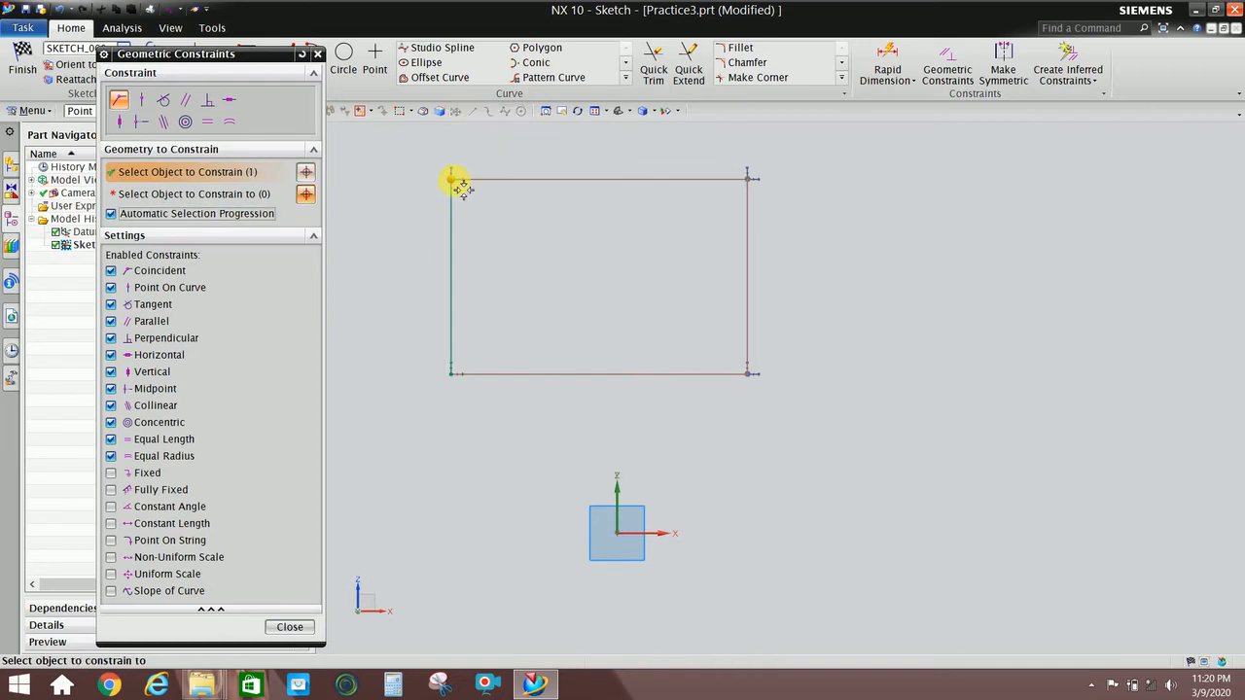
click(448, 180)
click(452, 182)
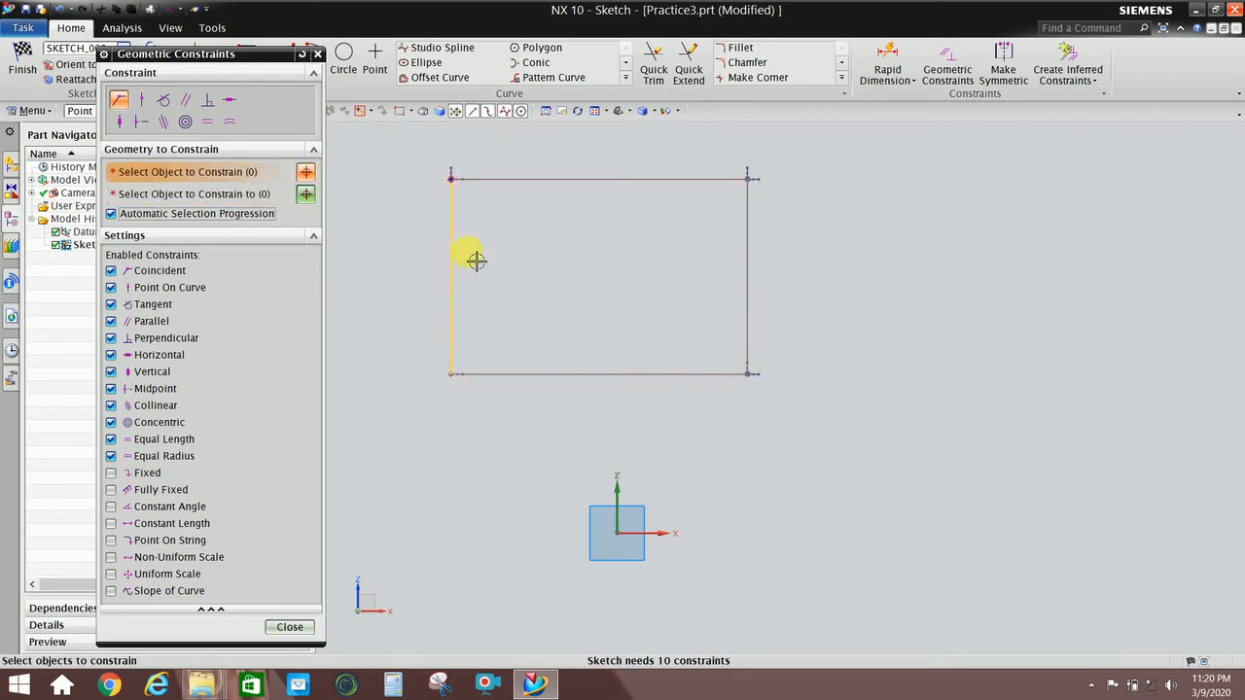
click(451, 374)
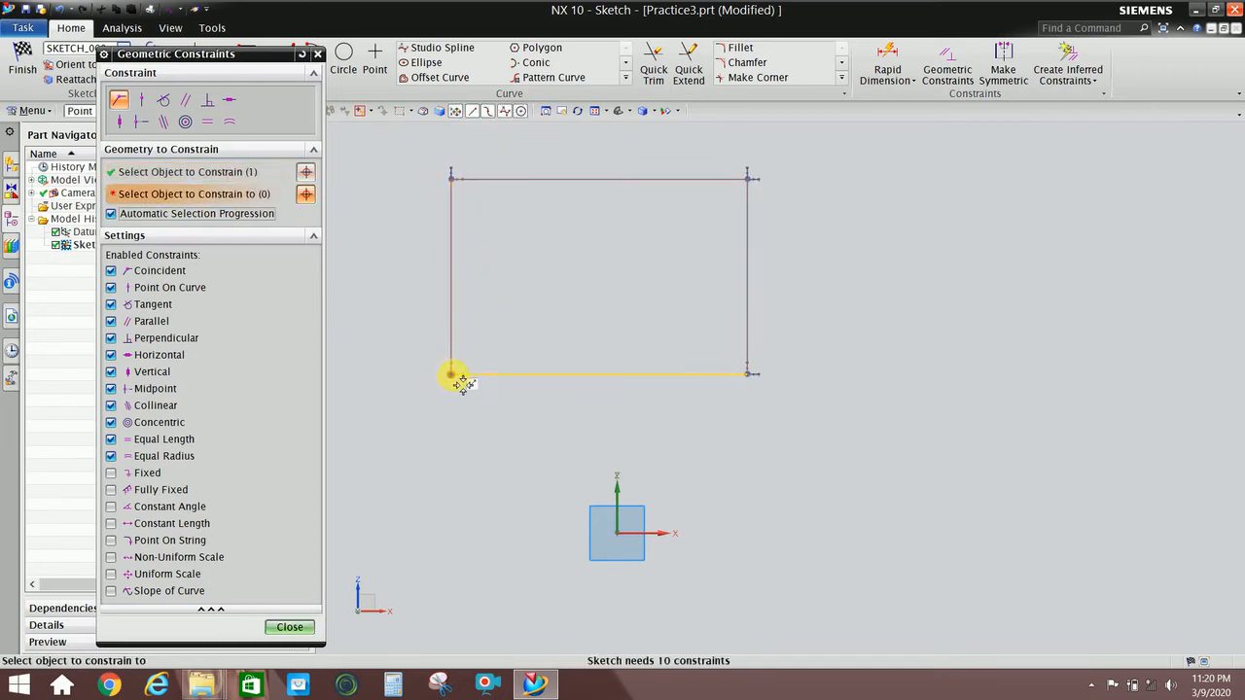
click(462, 377)
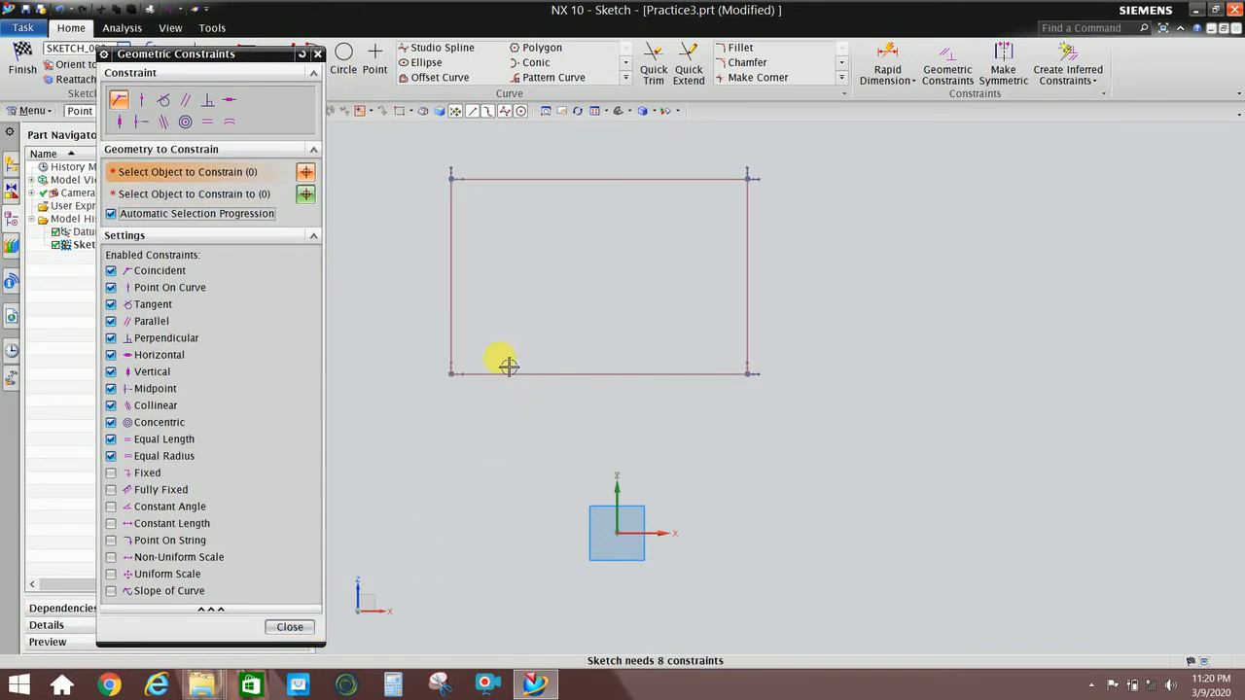
click(290, 627)
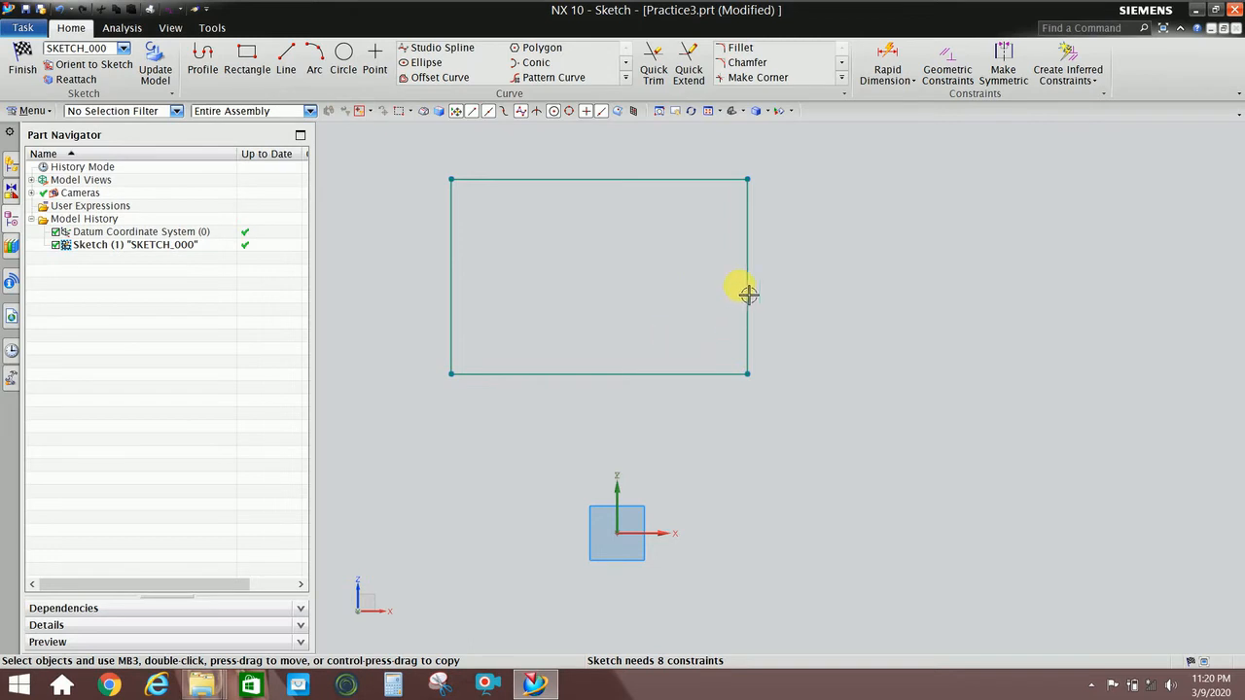
Test the rectangle's four coincident corners by moving its sides and skewing its shape, and undo these moves
drag(885, 282, 883, 282)
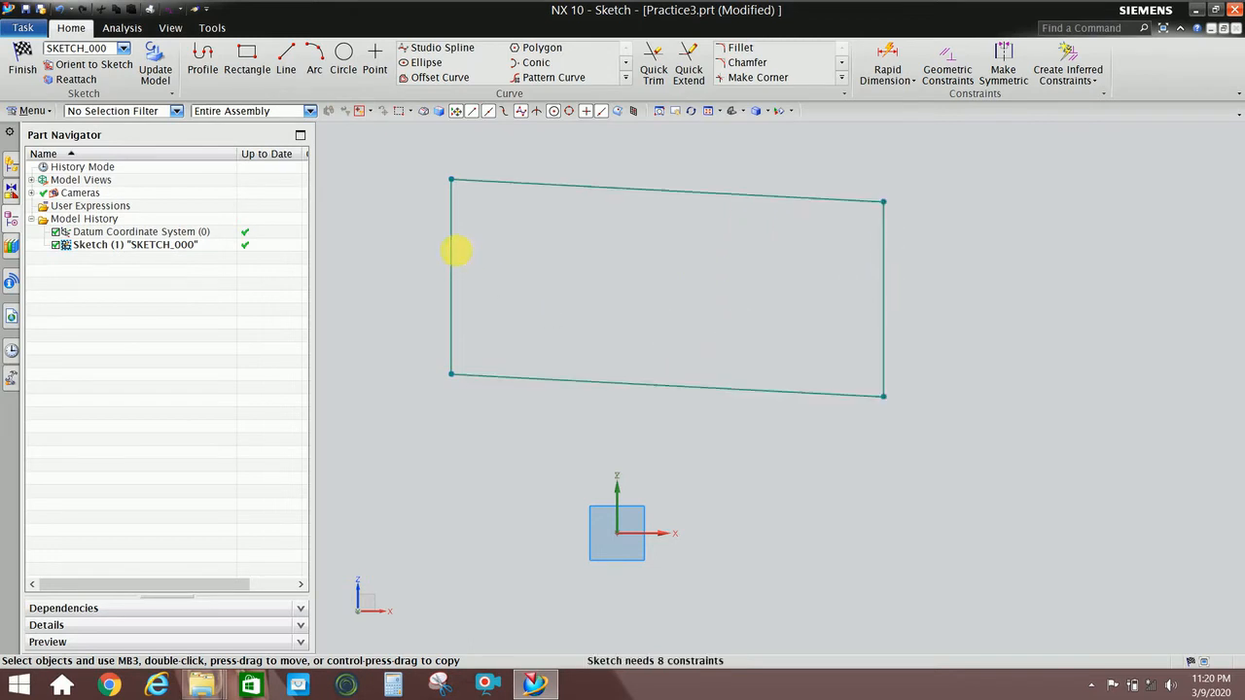
drag(451, 257, 435, 374)
drag(473, 285, 502, 233)
drag(691, 442, 689, 461)
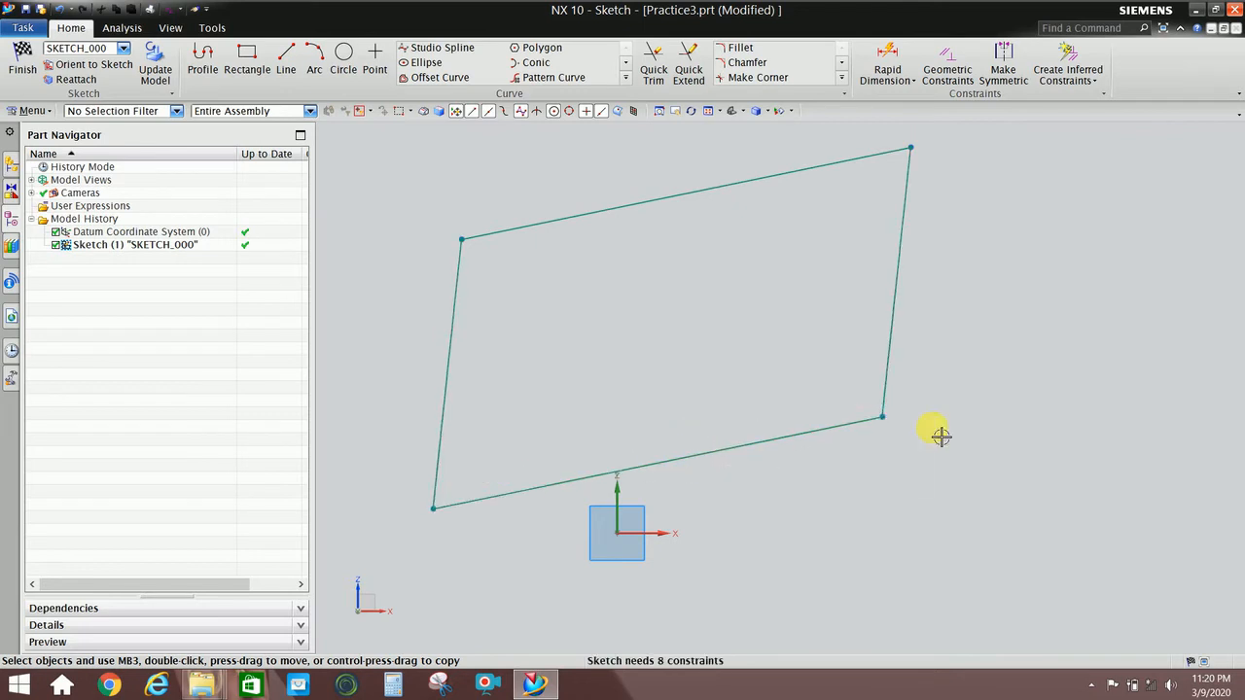
mouse_move(949, 344)
mouse_down()
mouse_move(956, 295)
mouse_move(967, 420)
mouse_up()
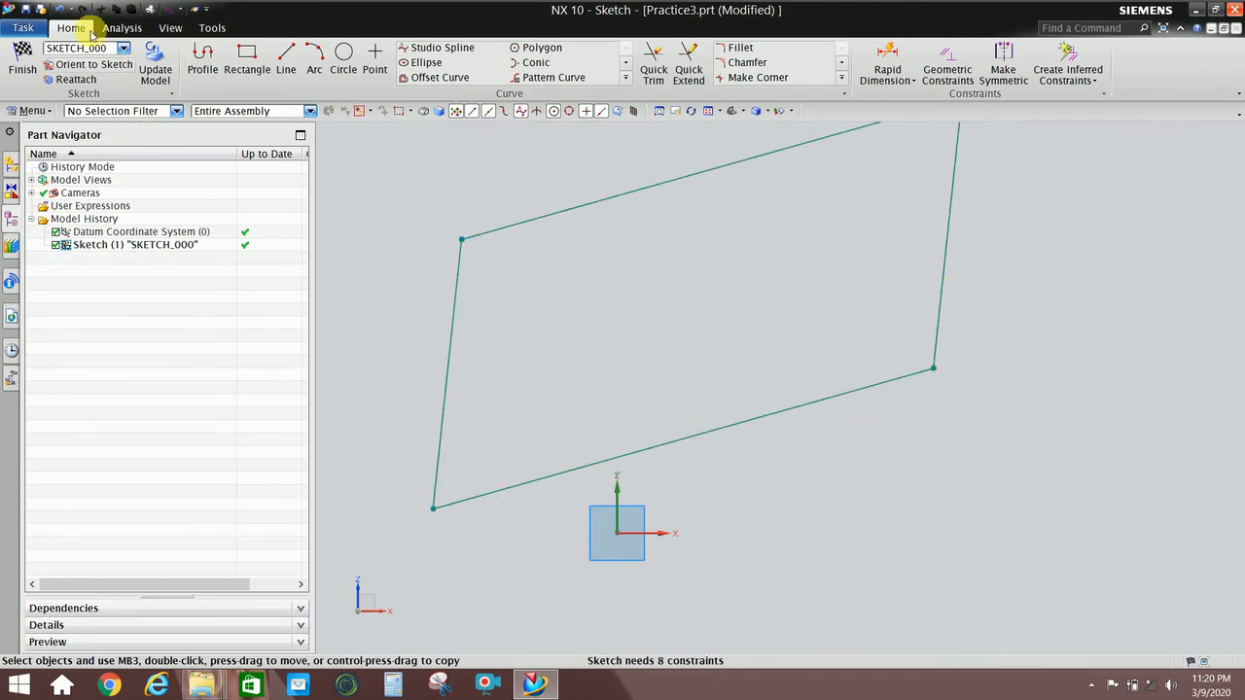
click(59, 9)
click(59, 9)
click(60, 9)
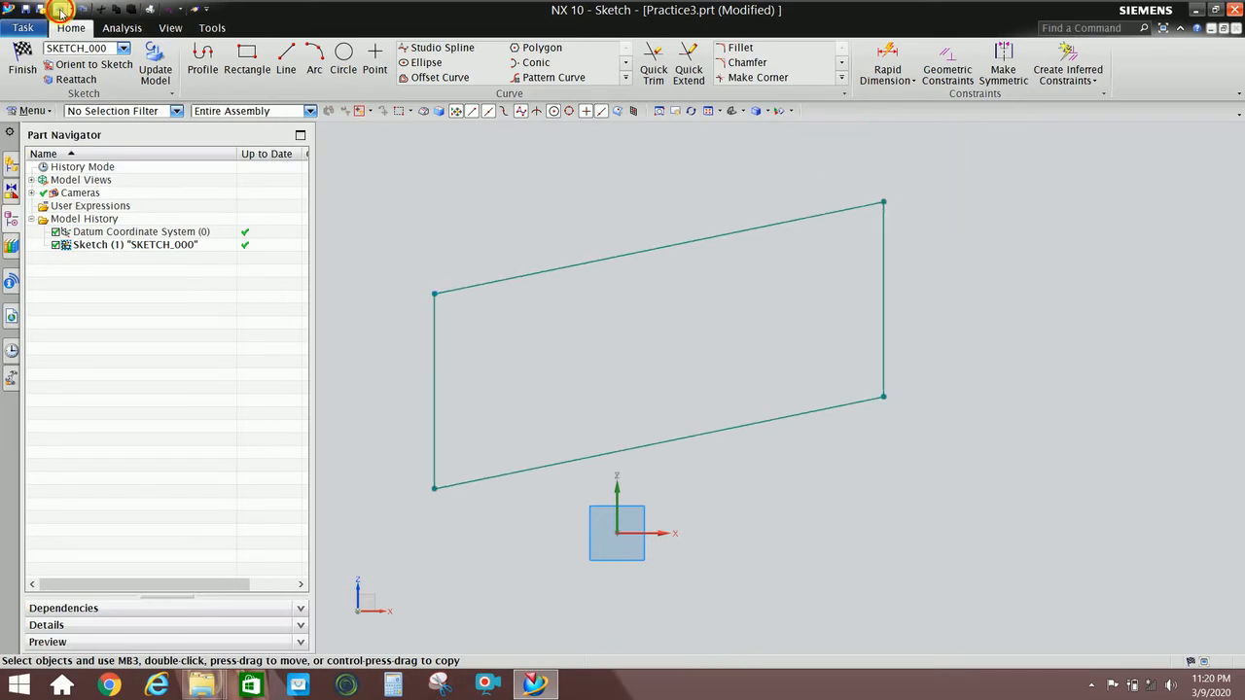
click(60, 9)
click(59, 8)
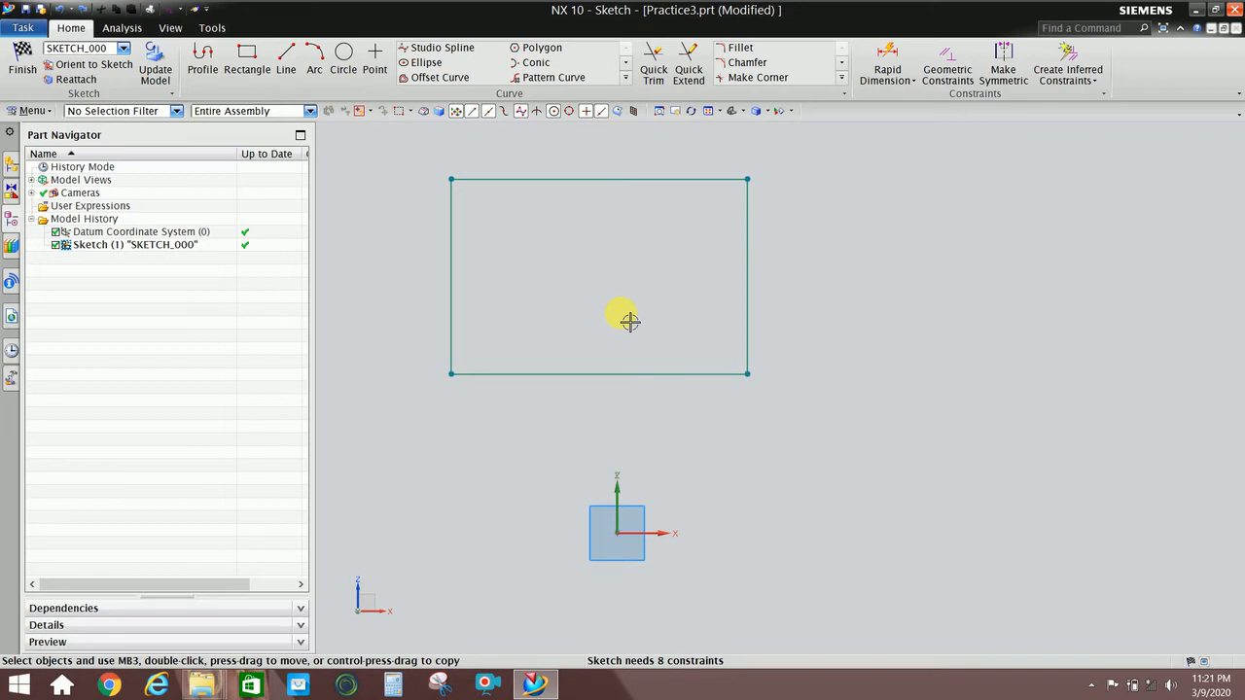
Apply a Perpendicular constraint between the rectangle's bottom and right sides, and inspect the lower-right corner
key(c)
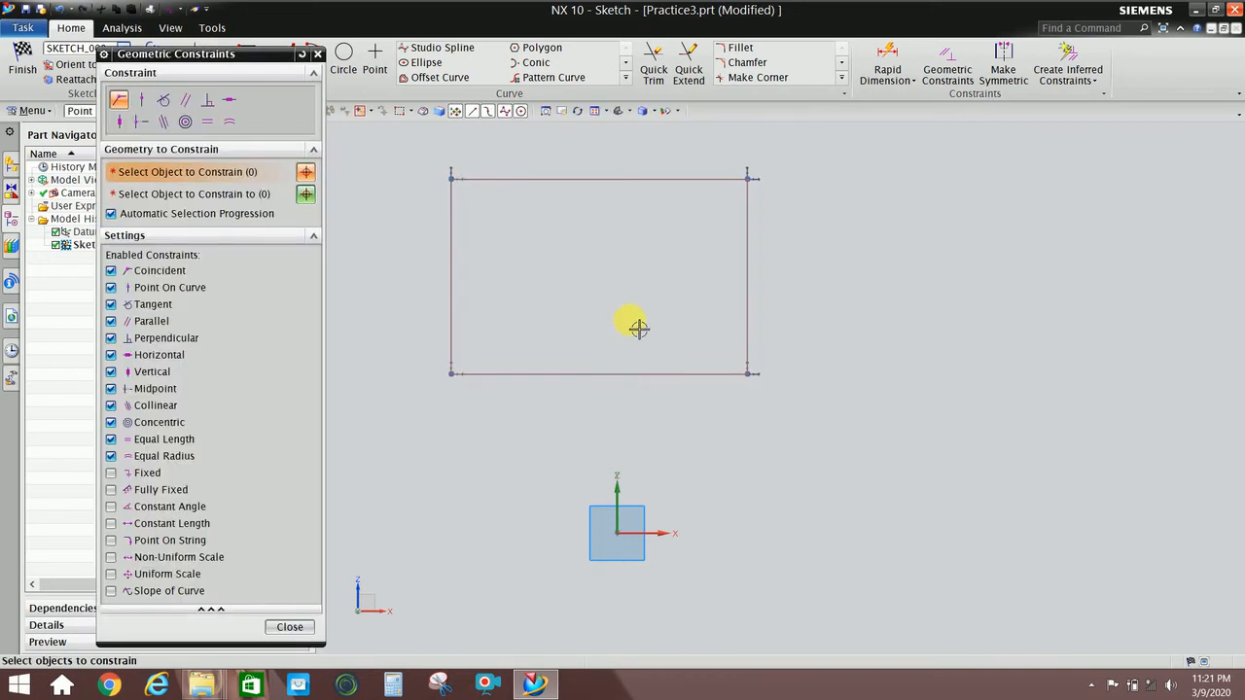
click(211, 107)
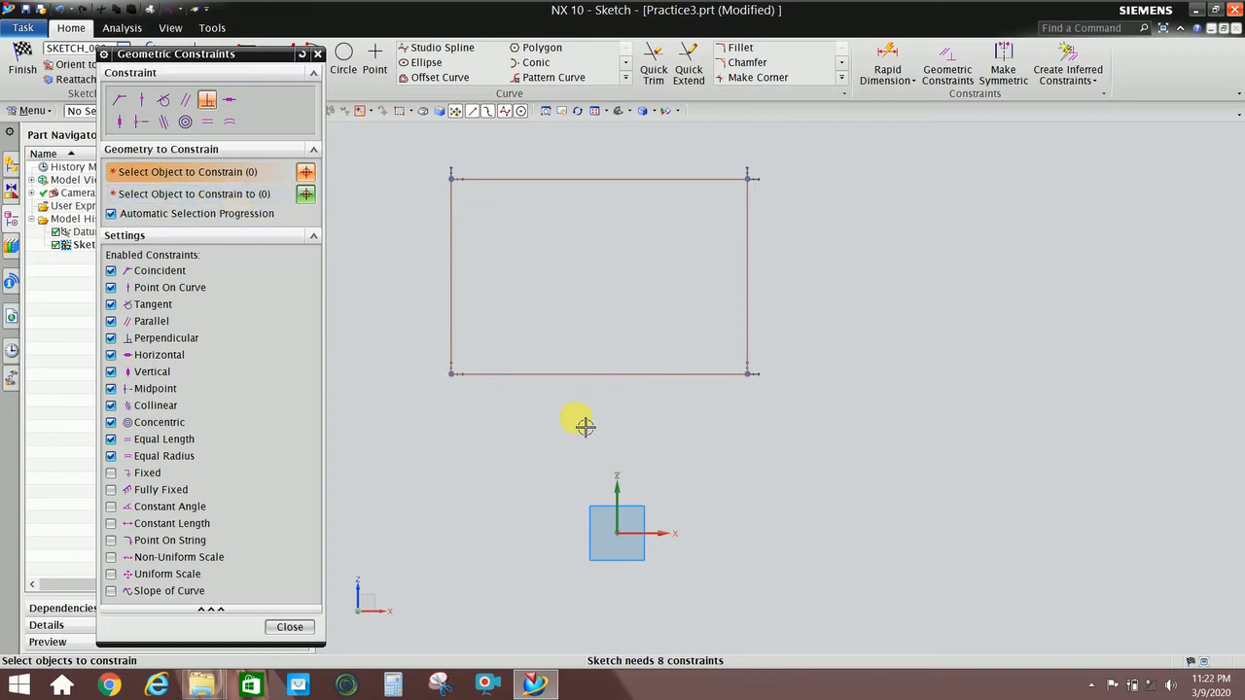
click(731, 385)
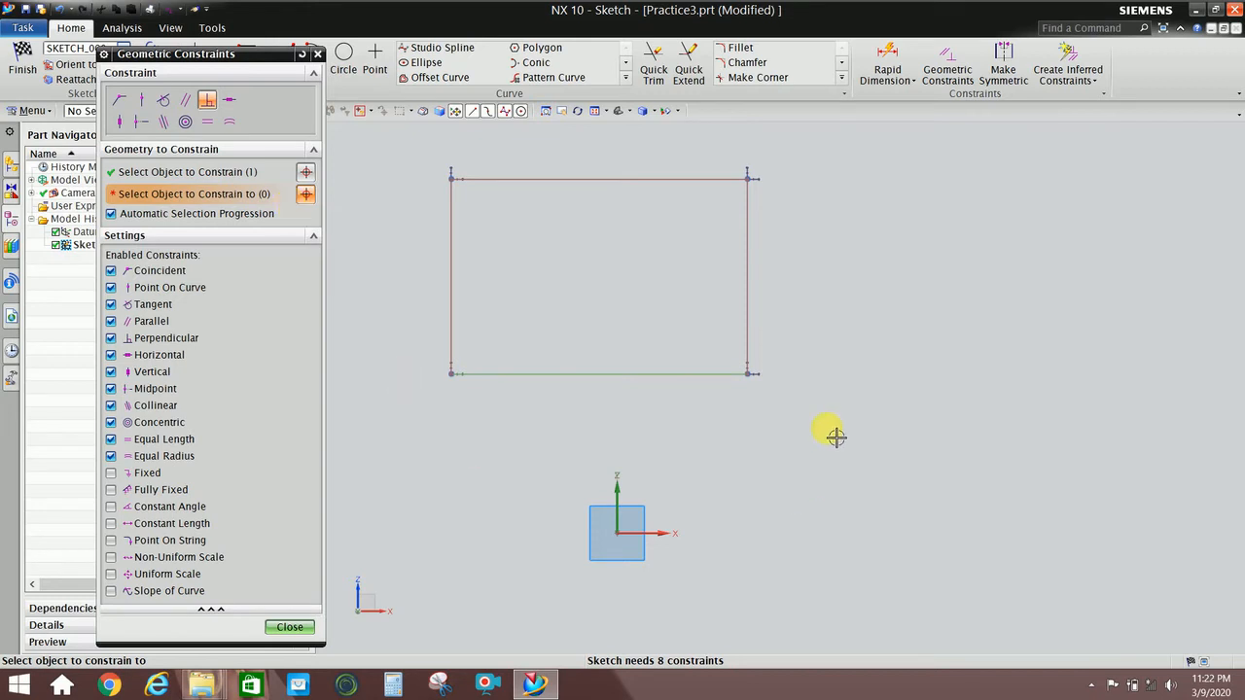
click(748, 340)
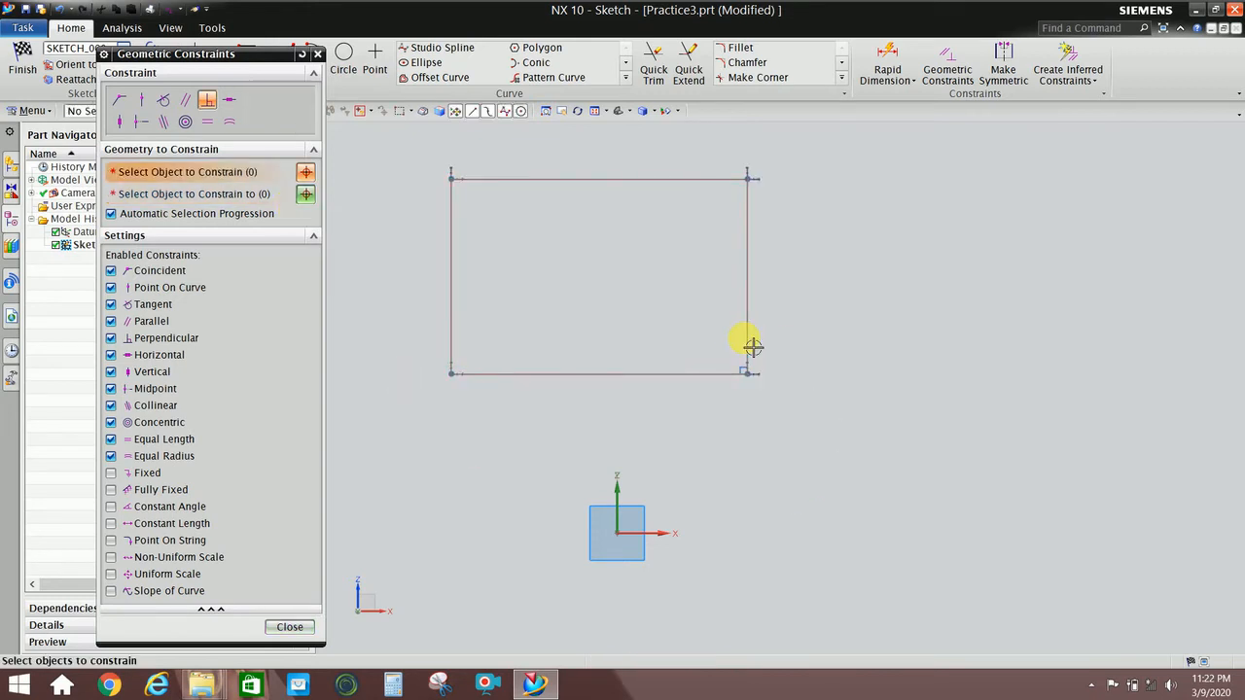
scroll(750, 398, up, 3)
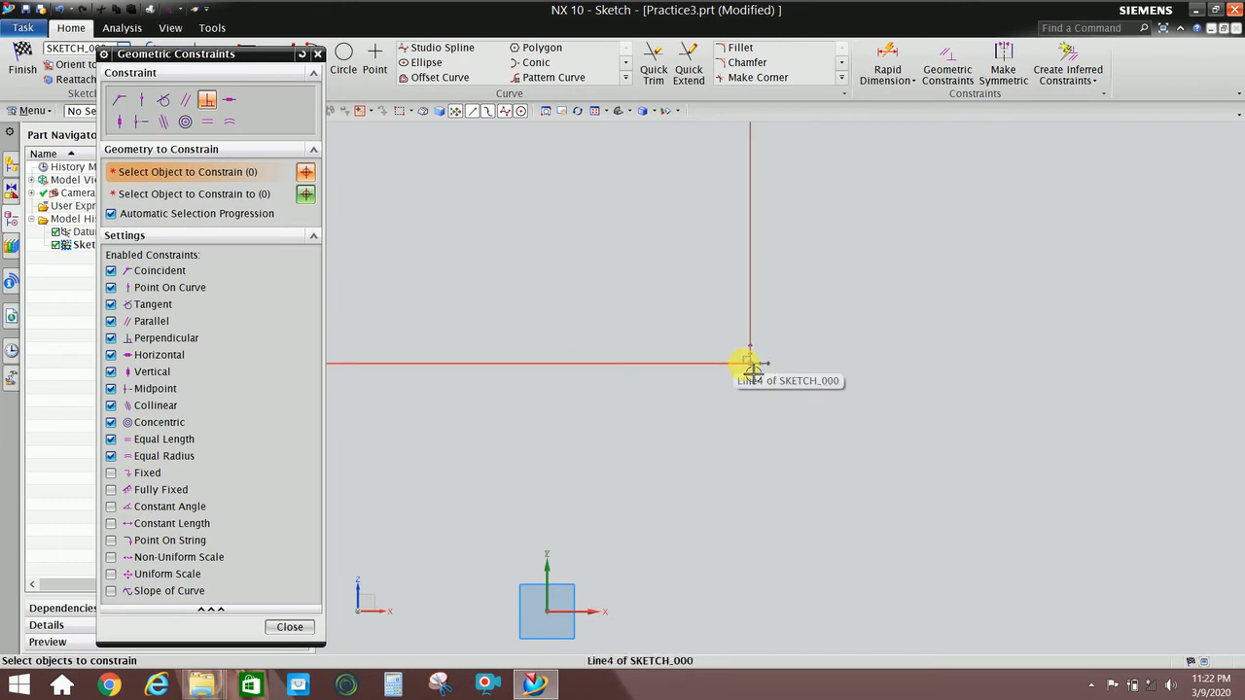
scroll(803, 416, down, 3)
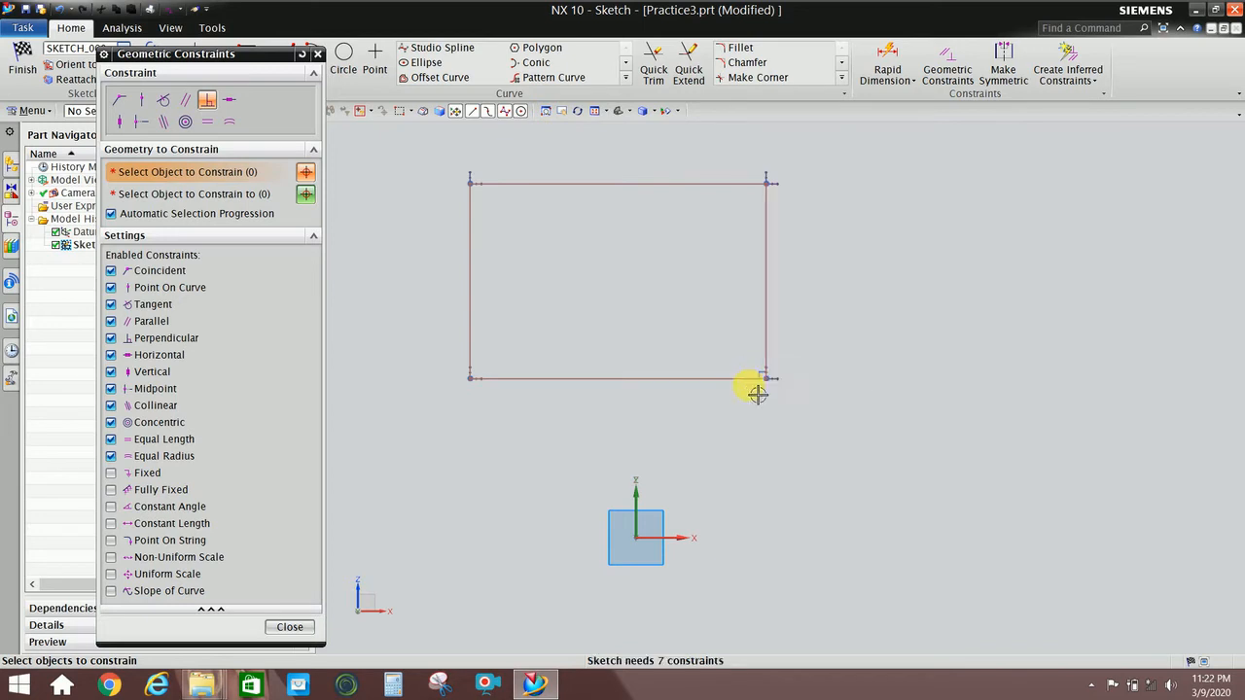
Make the adjoining sides perpendicular at the rectangle's upper-right, upper-left and lower-left corners, and close the Geometric Constraints tool
click(770, 231)
click(738, 187)
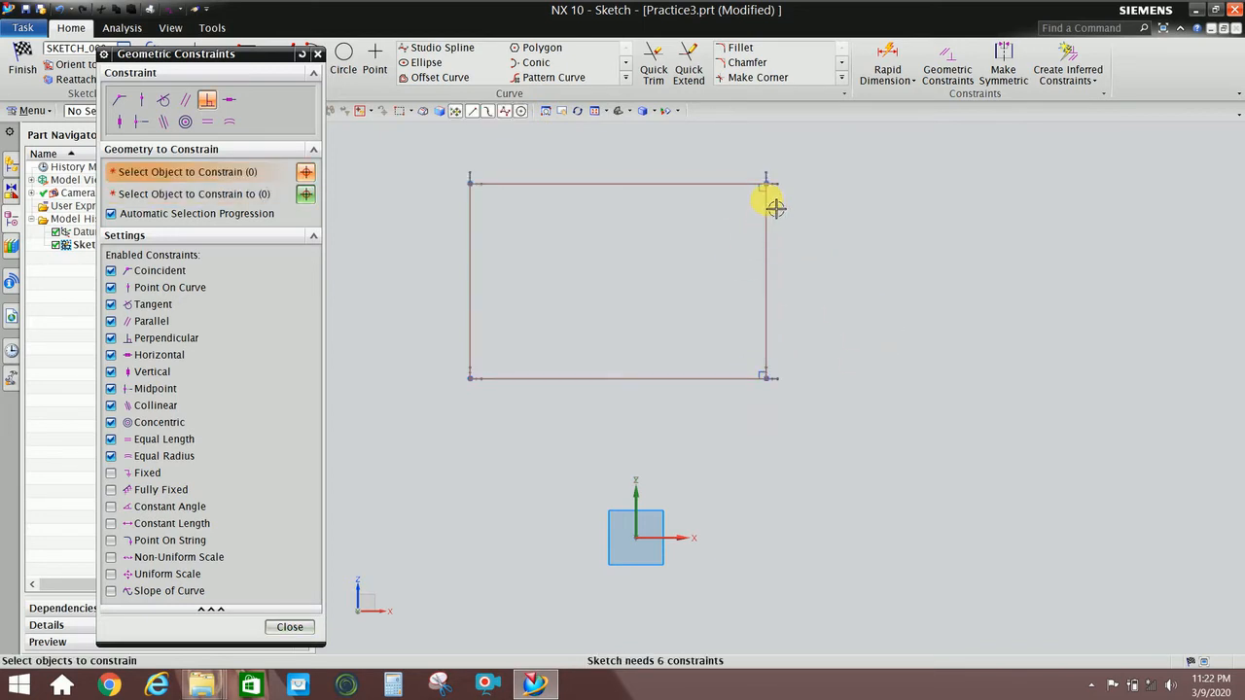
click(520, 194)
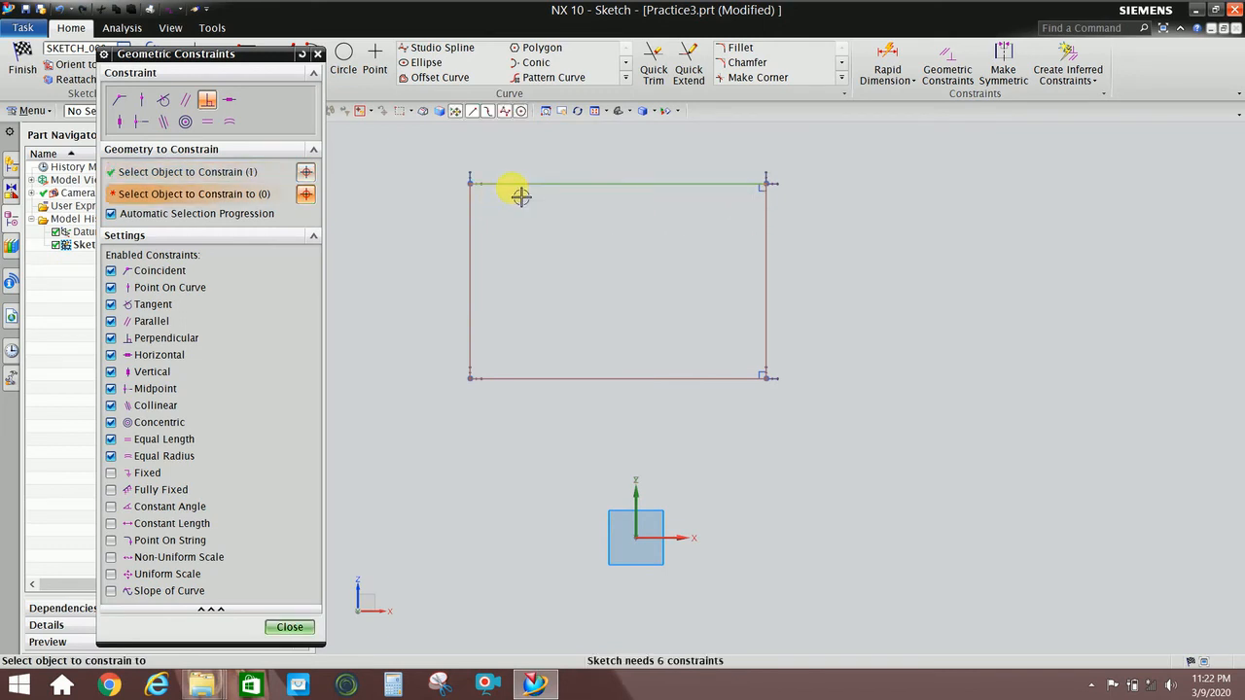
click(473, 250)
click(526, 379)
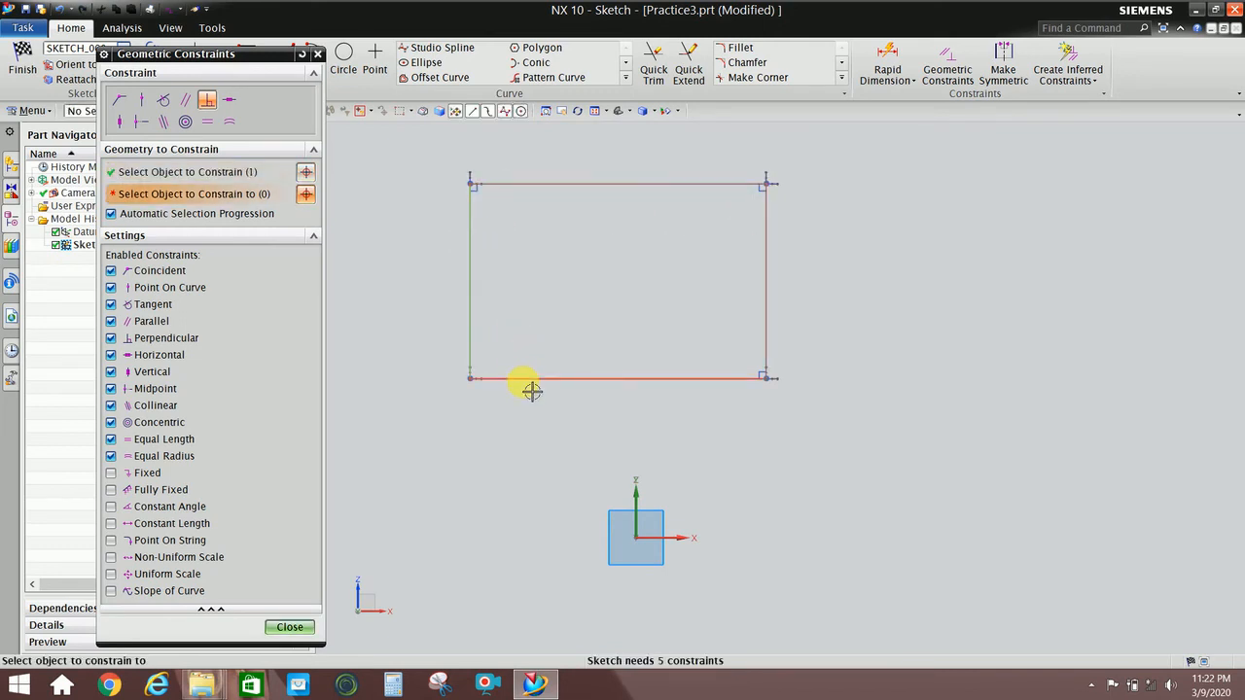
click(290, 627)
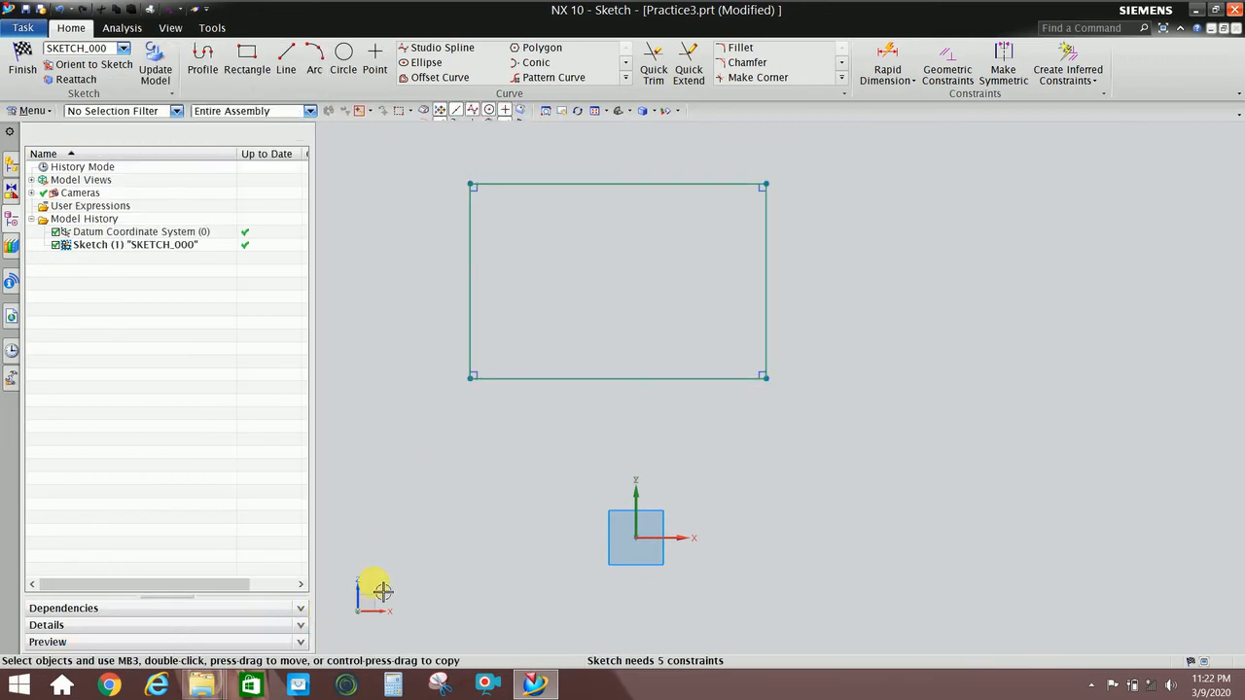
Test the perpendicular constraints by moving the rectangle's right and left sides to new positions
scroll(667, 380, up, 1)
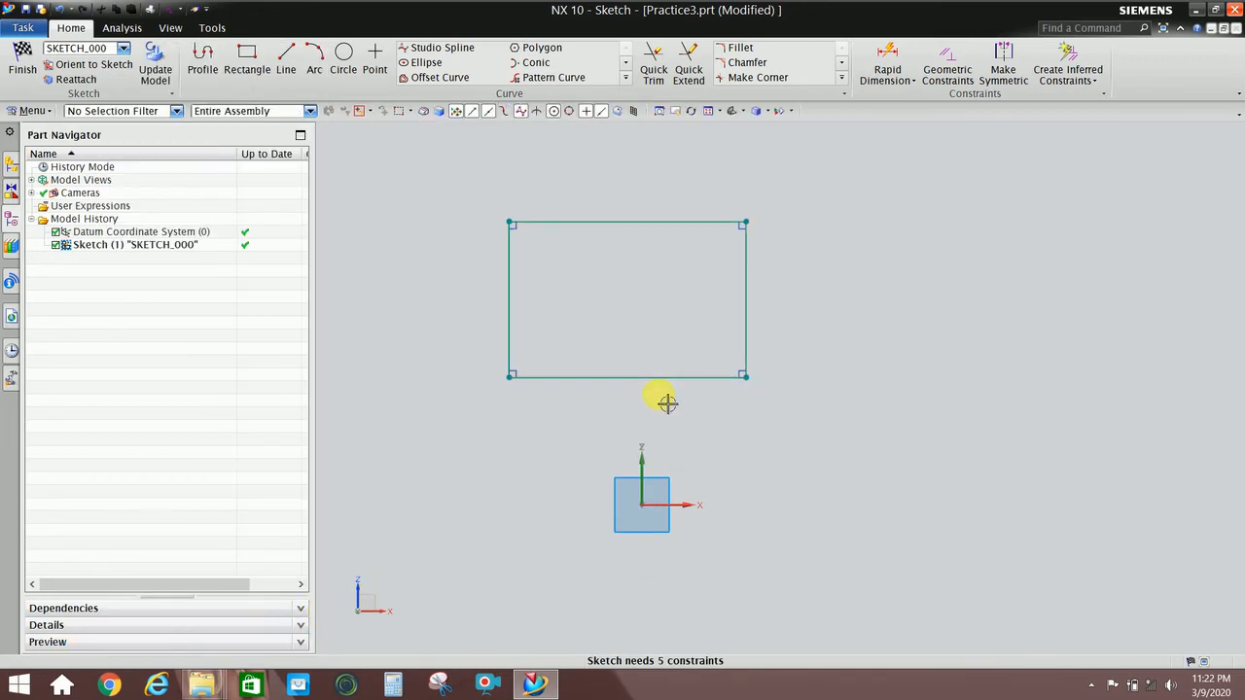
scroll(698, 333, down, 1)
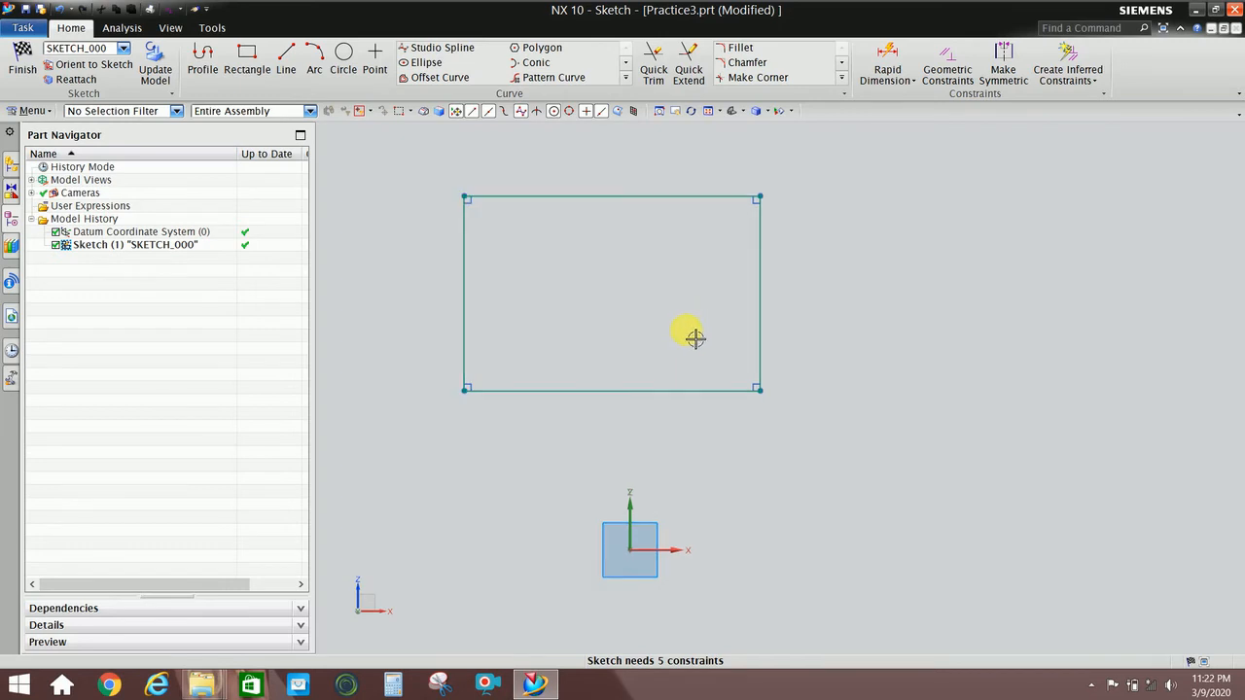
mouse_move(758, 297)
mouse_down()
mouse_move(869, 283)
mouse_move(876, 320)
mouse_move(834, 403)
mouse_move(784, 381)
mouse_up()
click(786, 305)
drag(787, 305, 806, 233)
drag(464, 232, 607, 294)
drag(809, 288, 852, 234)
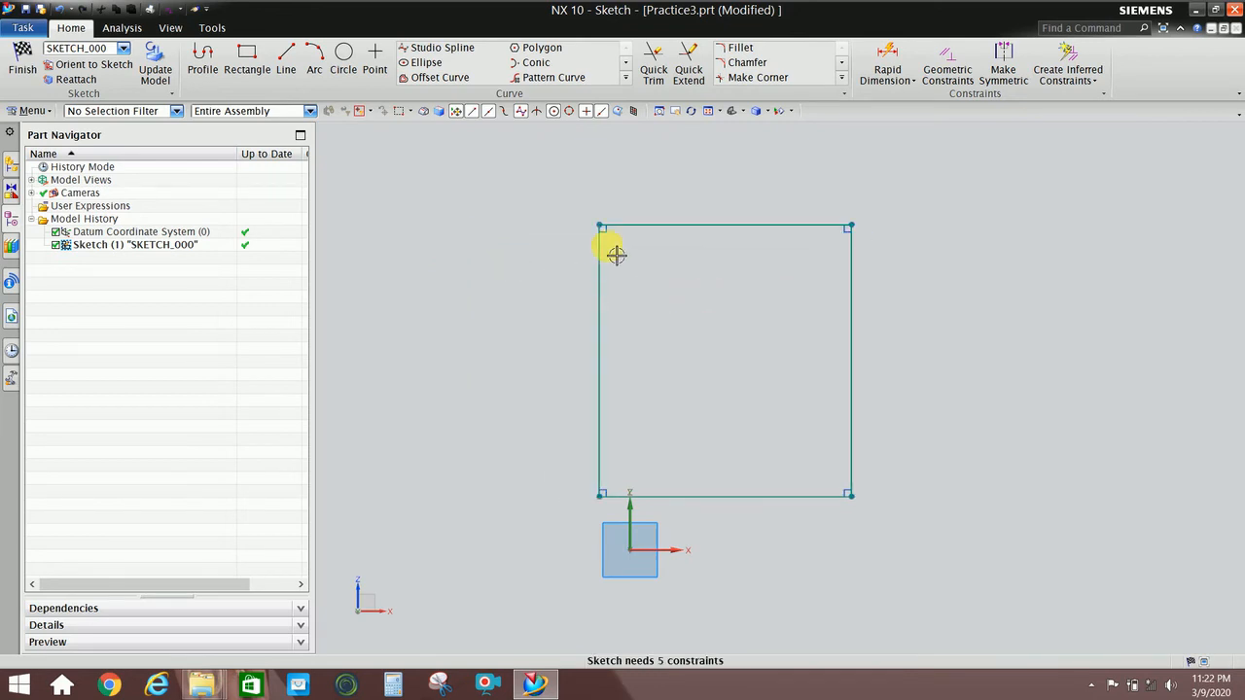
Resize the rectangle from its upper-left and lower-right corners, and shift its right side
mouse_move(600, 226)
mouse_down()
mouse_move(544, 236)
mouse_move(504, 199)
mouse_up()
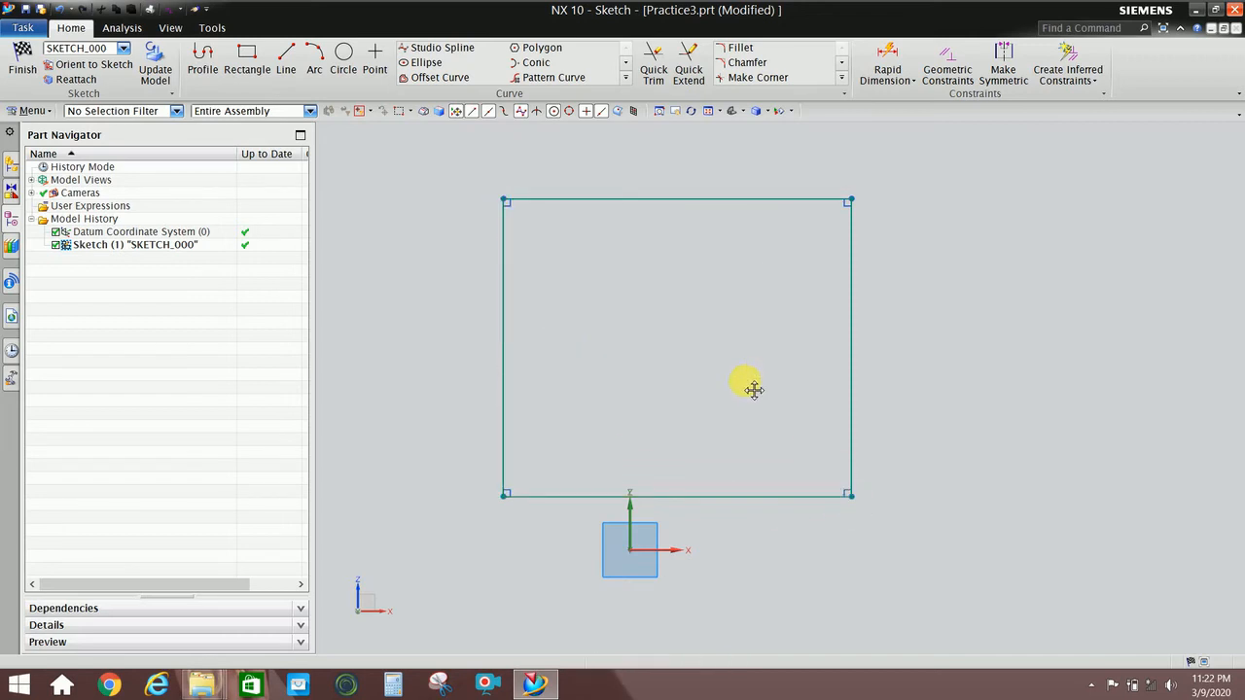
drag(753, 390, 746, 381)
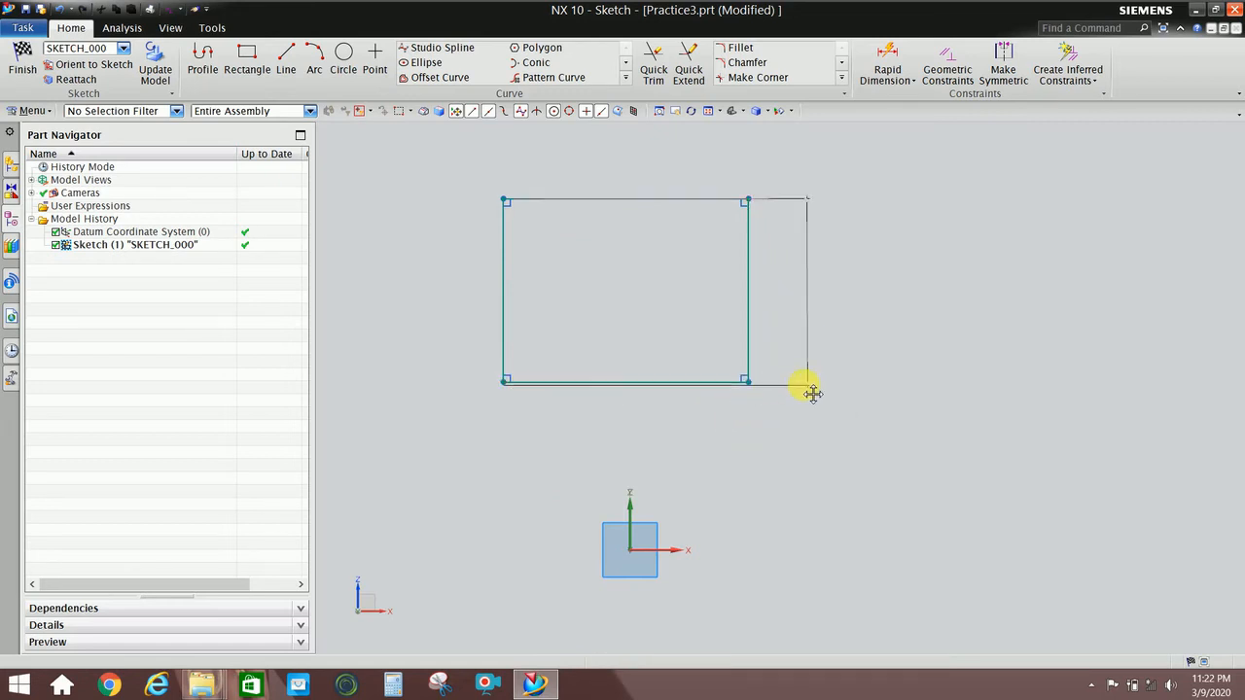
mouse_move(815, 380)
mouse_down()
mouse_move(749, 386)
mouse_move(803, 392)
mouse_up()
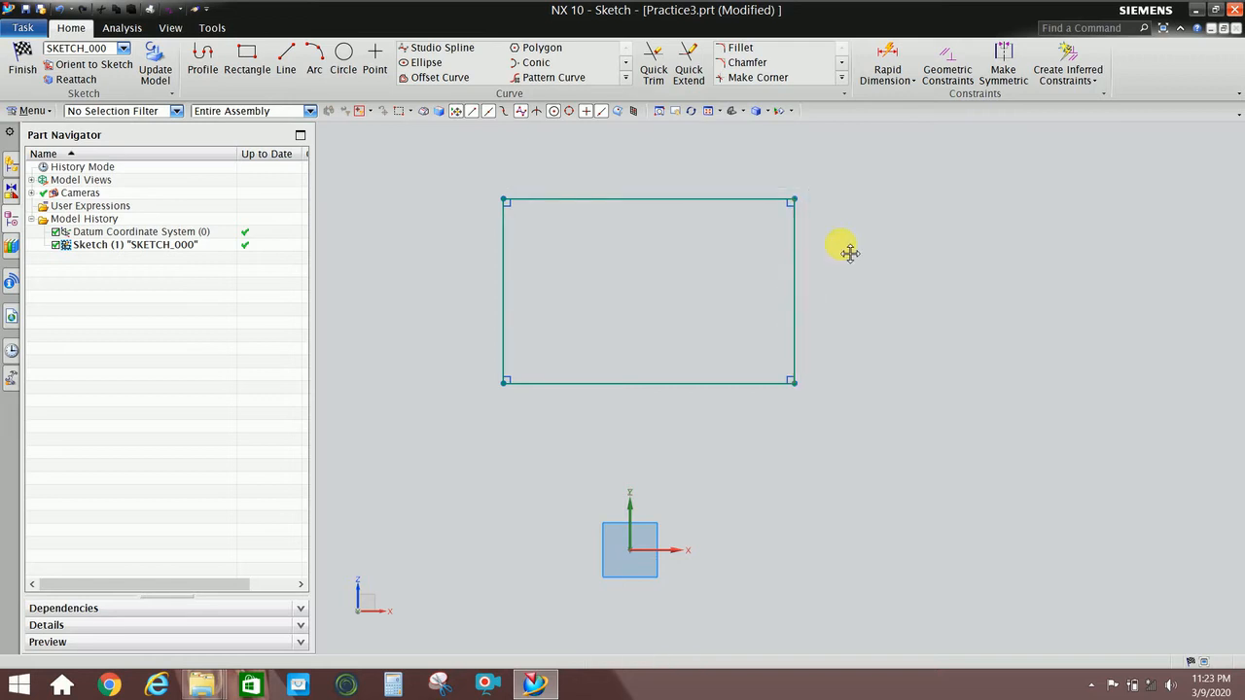
mouse_move(916, 286)
mouse_down()
mouse_move(821, 333)
mouse_move(776, 286)
mouse_move(786, 297)
mouse_up()
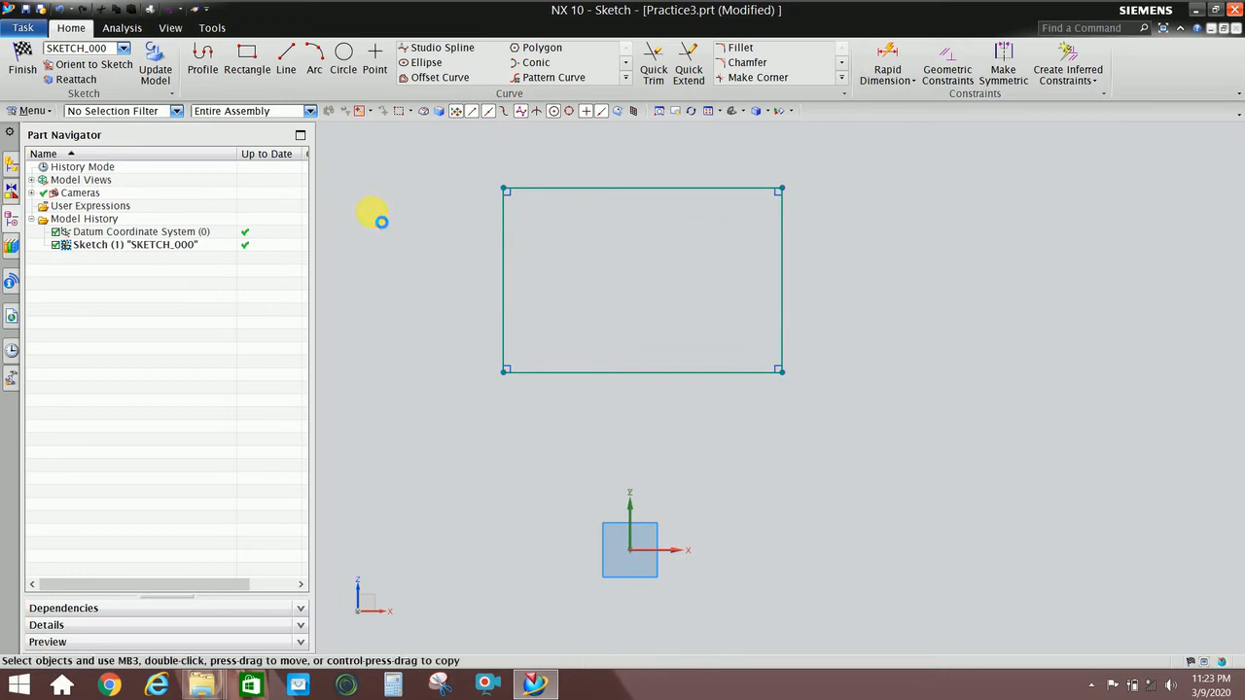
Add a Rapid Dimension between the rectangle's left and right sides, placing its text to the right of the rectangle
key(d)
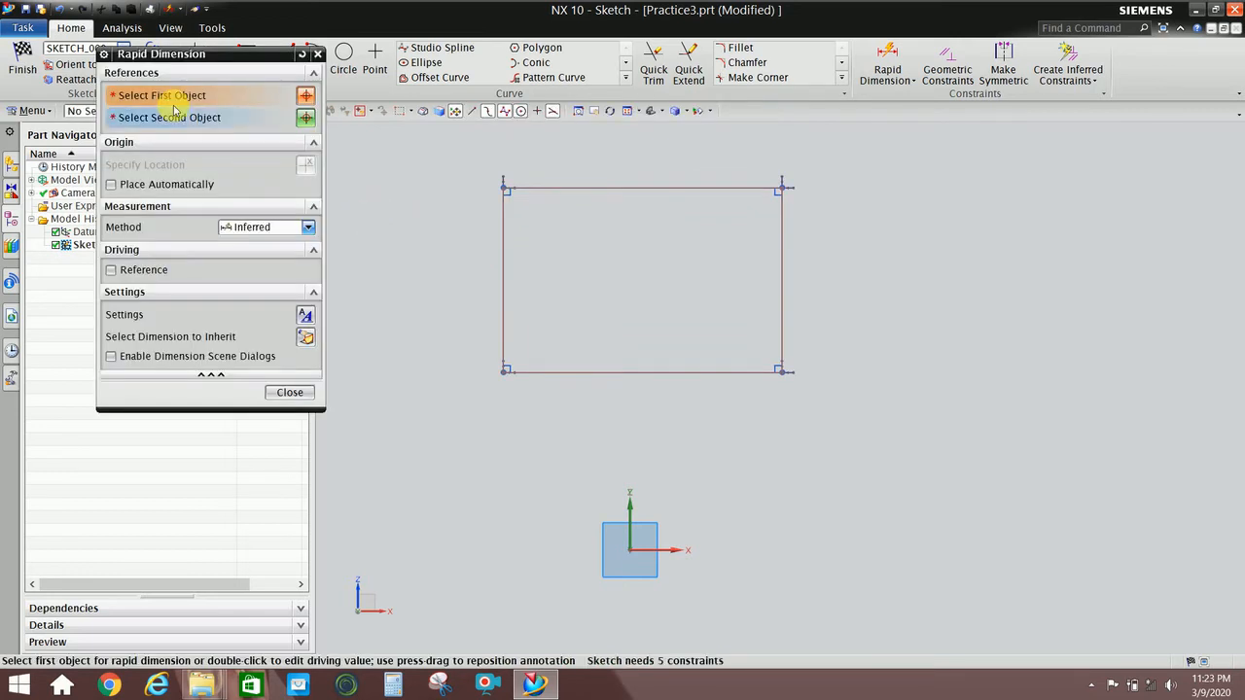
click(512, 309)
click(784, 321)
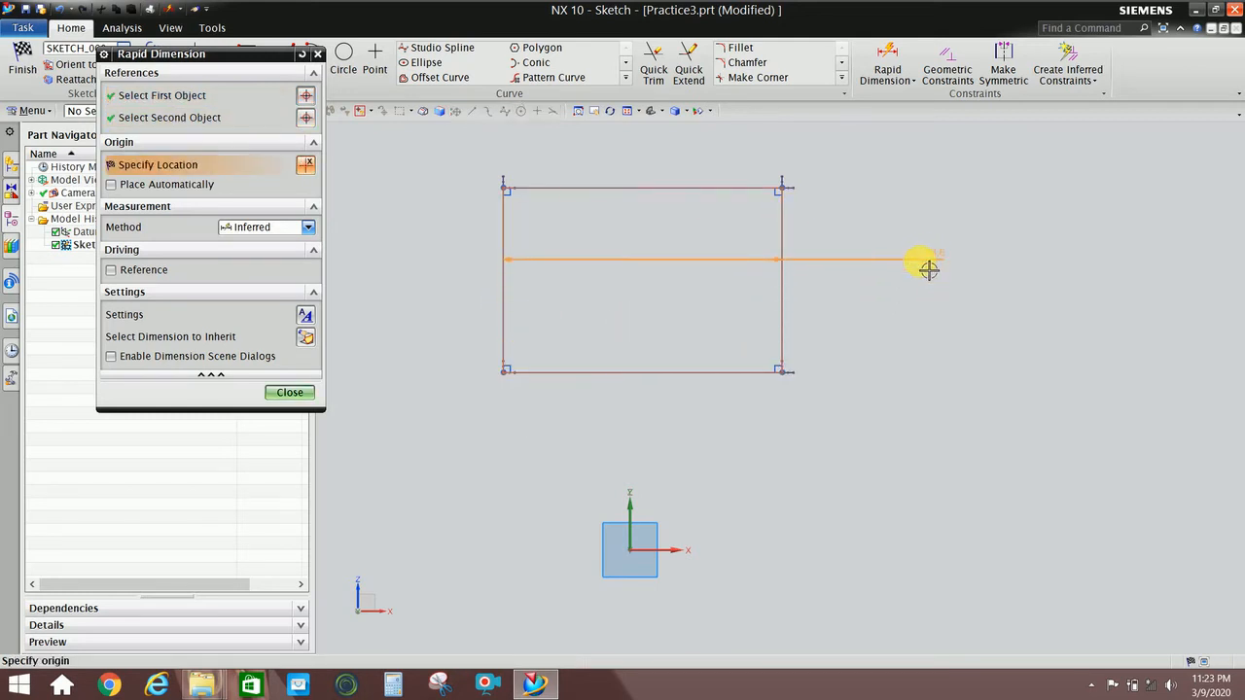
click(929, 269)
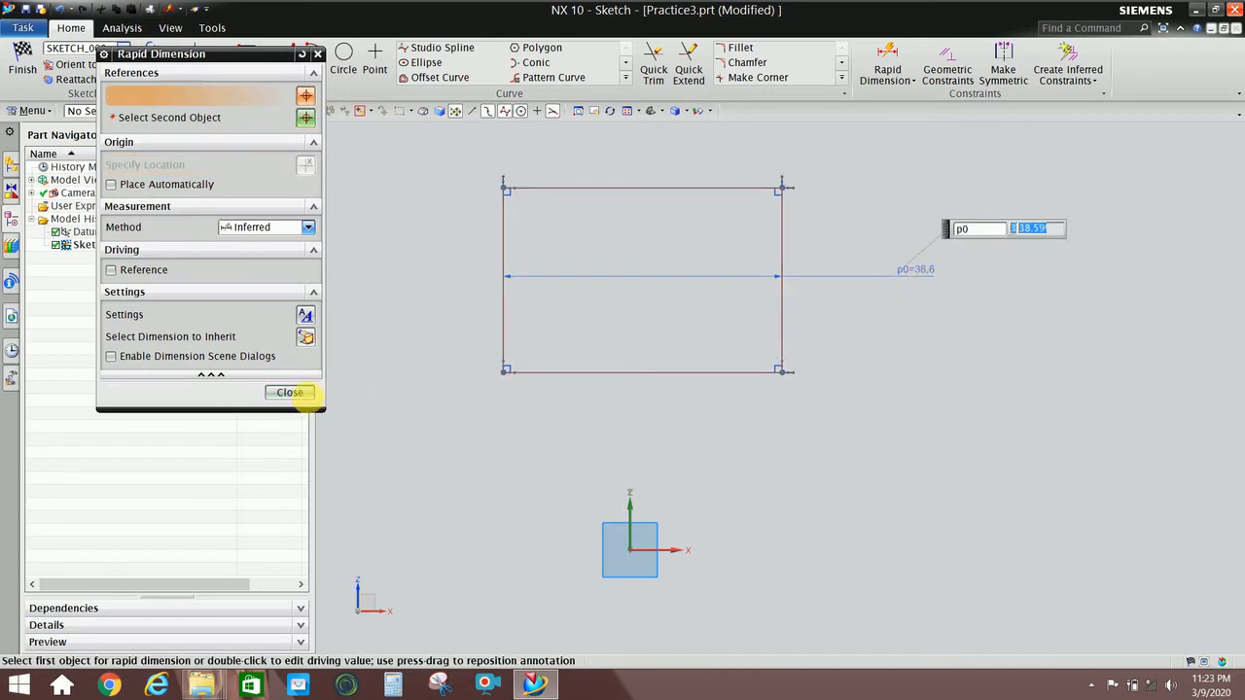
click(293, 392)
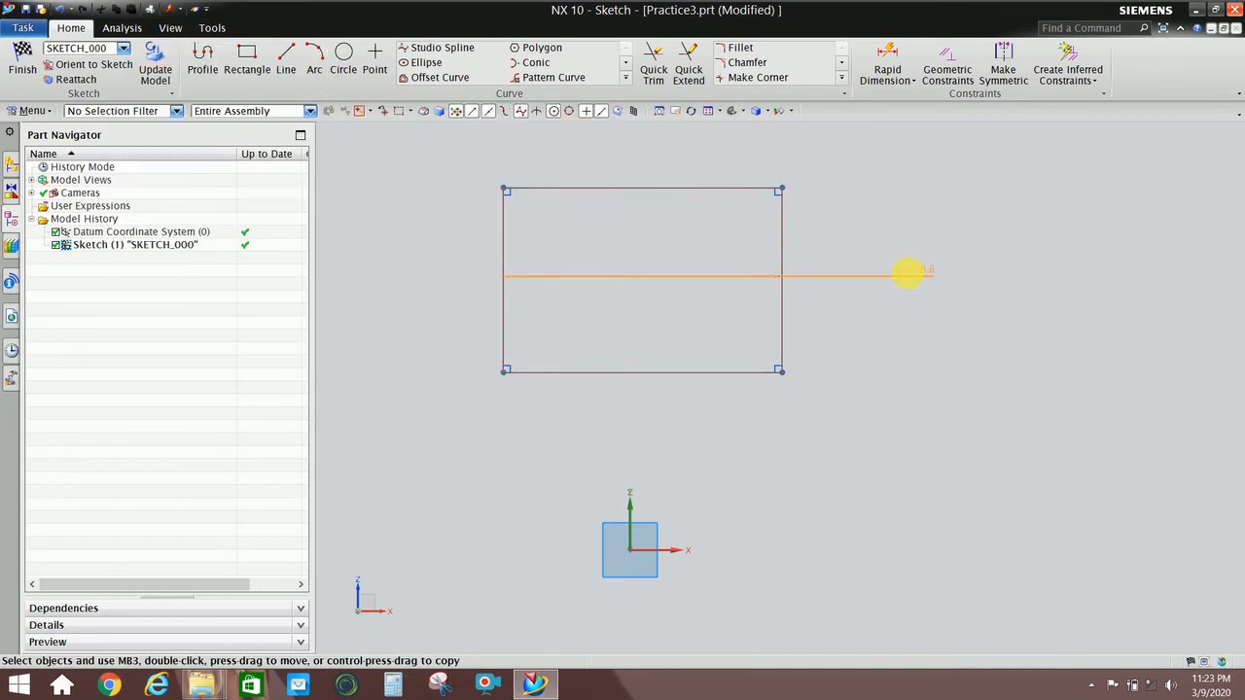
Set the rectangle's width dimension to 40 mm and reposition it above the top side
double_click(916, 276)
text(4)
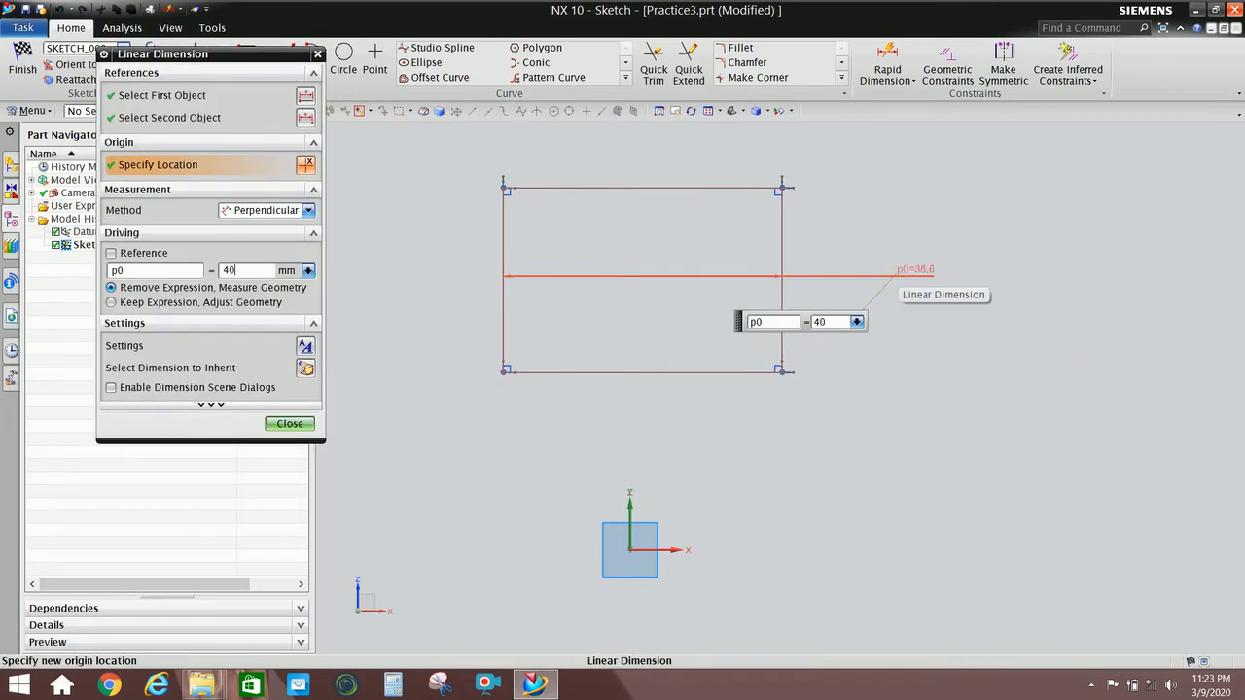
text(0)
key(Return)
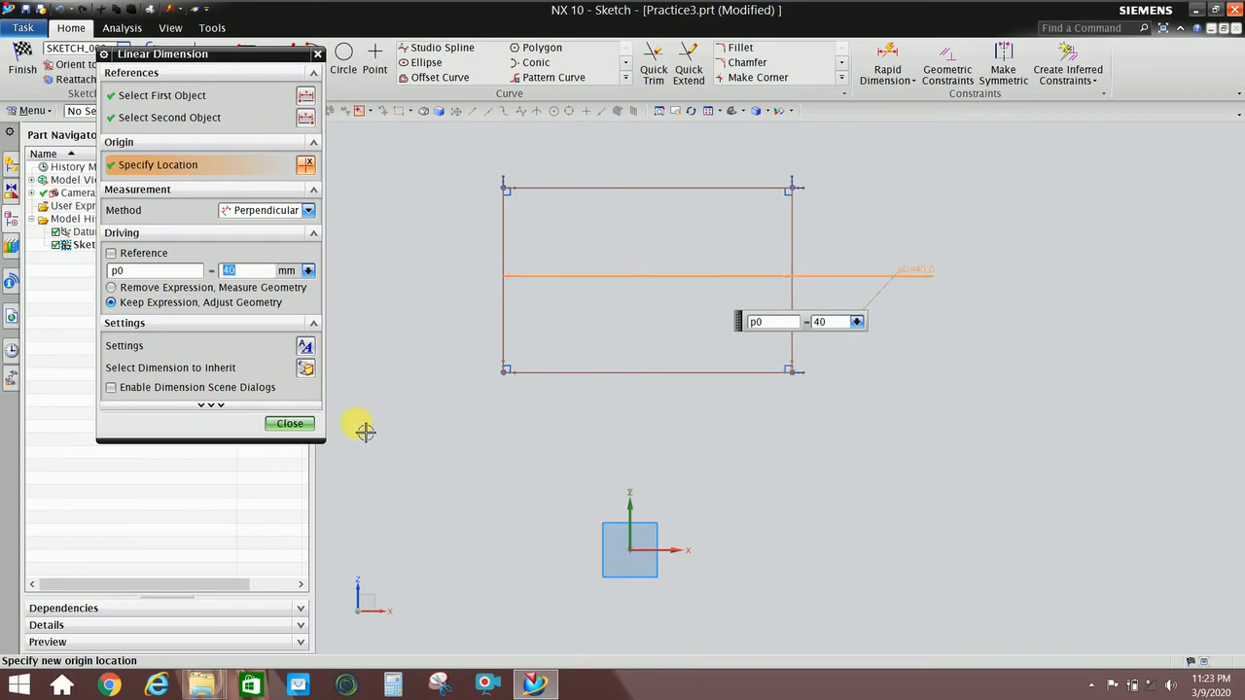
click(301, 425)
drag(917, 272, 914, 148)
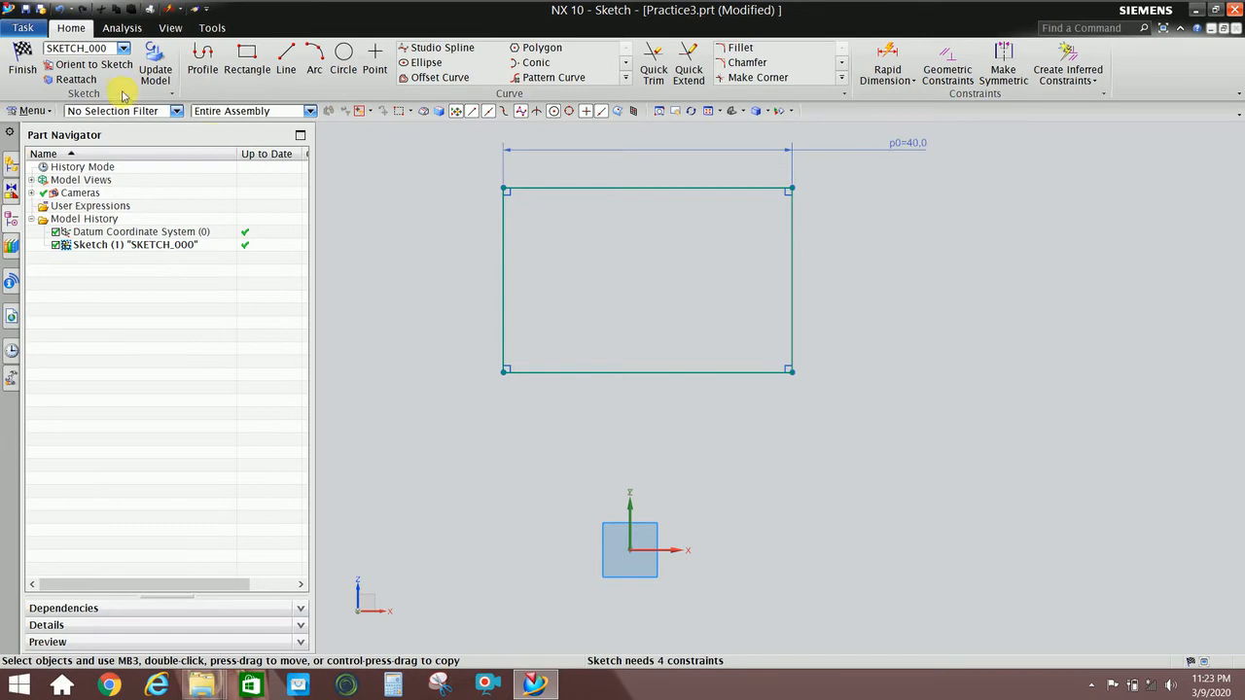
Dimension the rectangle's height between its top and bottom sides, placed beside the right side, and set it to 25 mm
key(d)
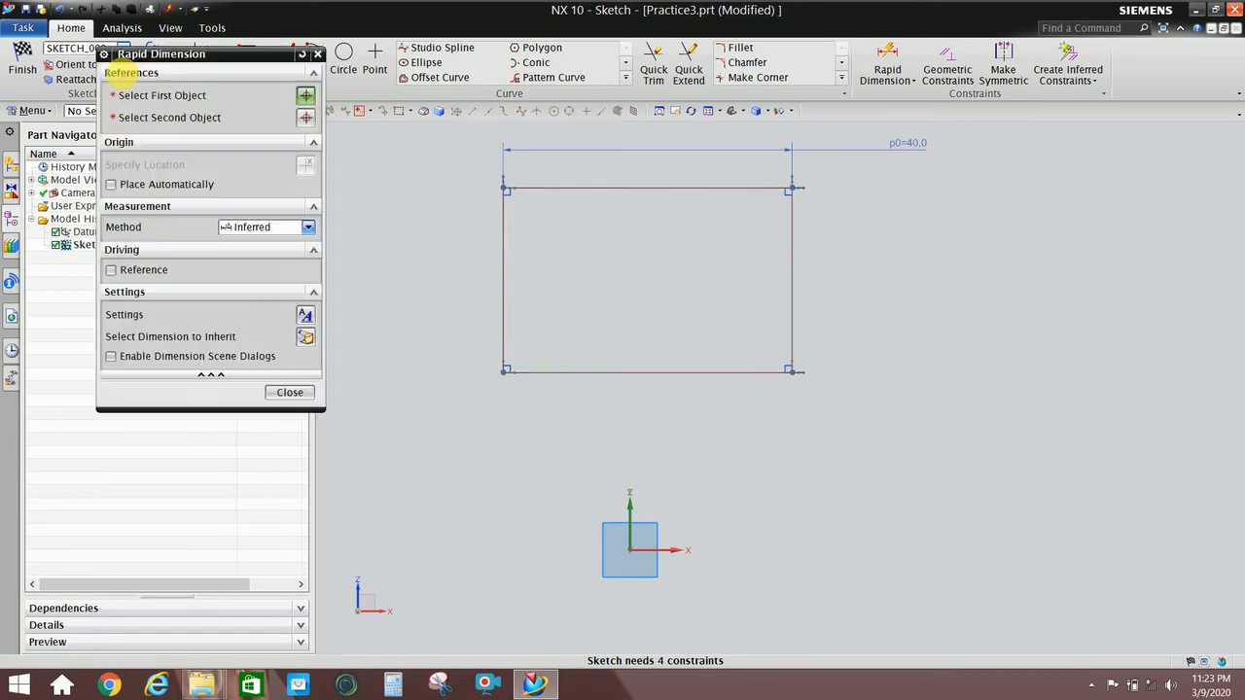
click(606, 189)
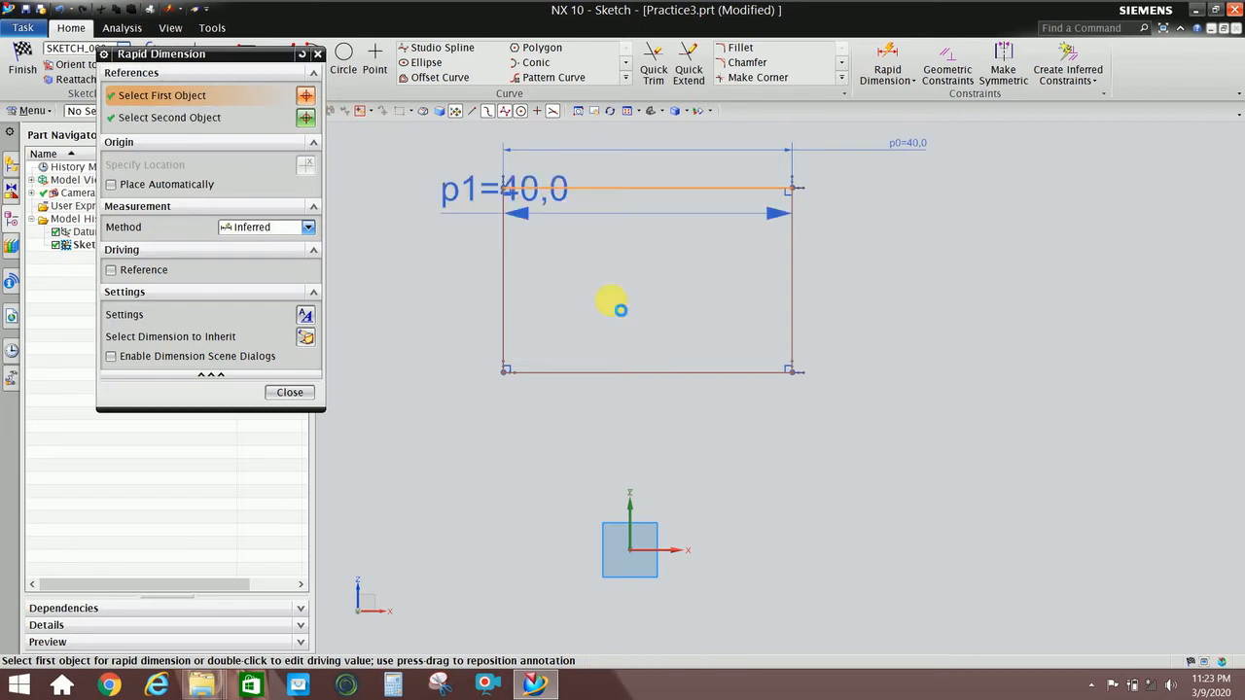
click(625, 372)
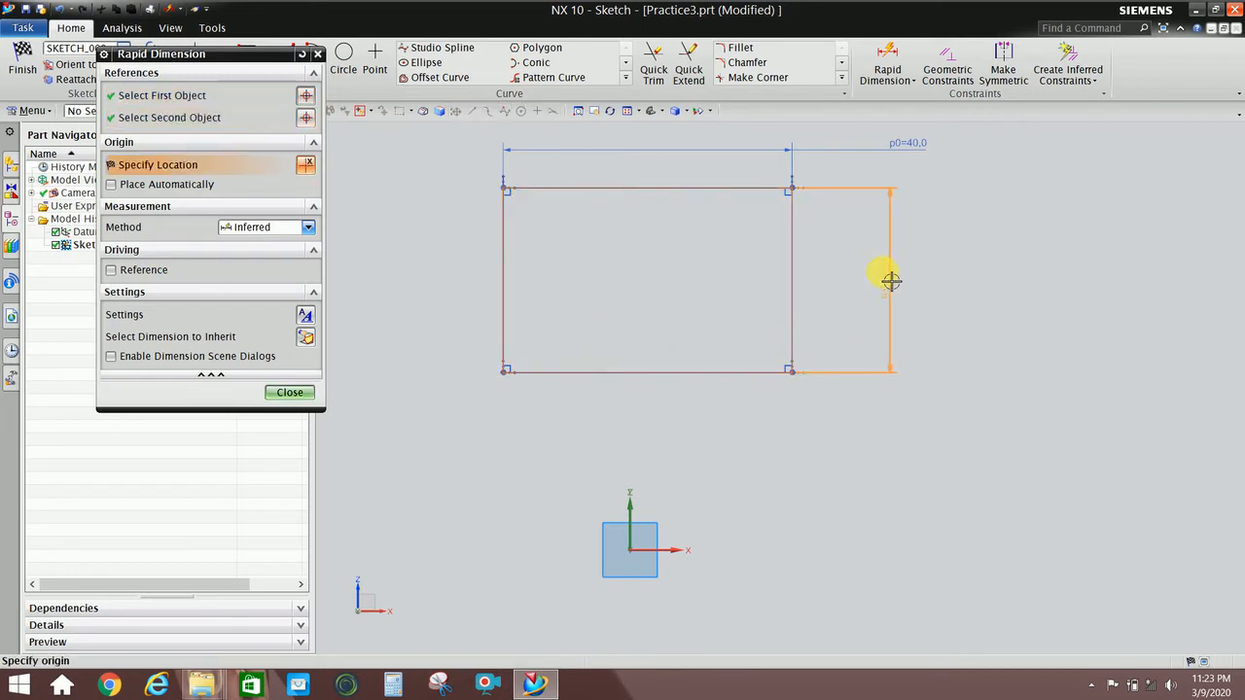
click(889, 280)
click(289, 394)
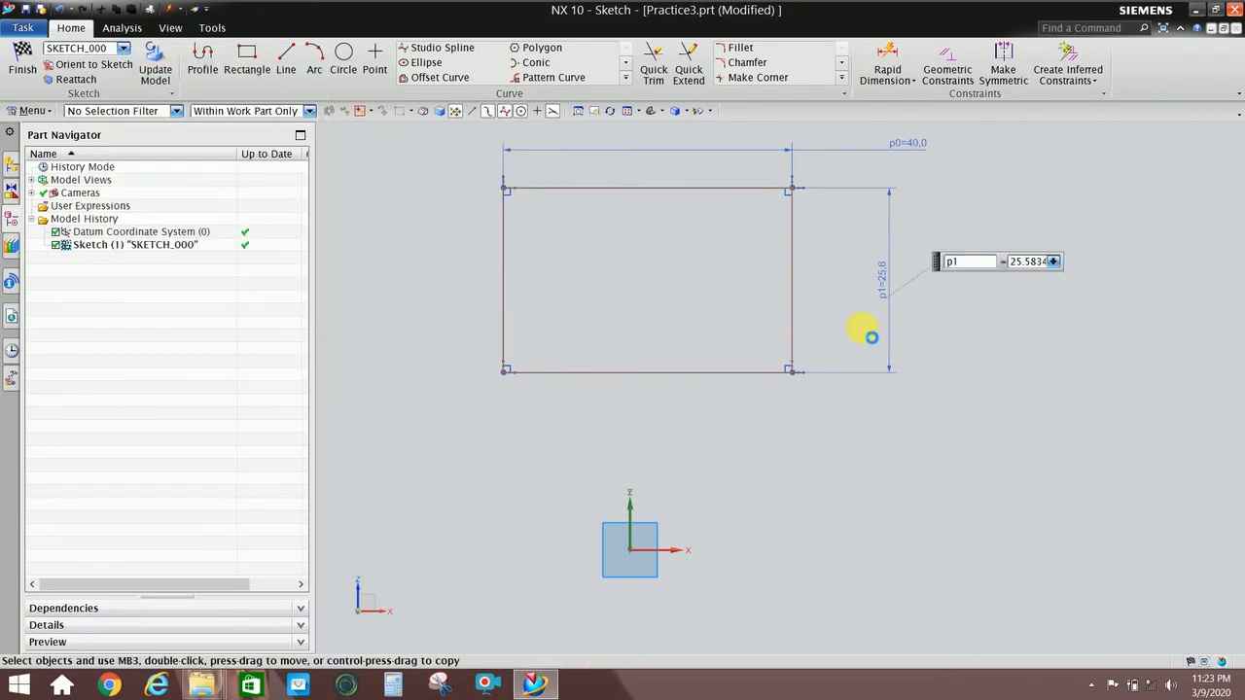
double_click(903, 296)
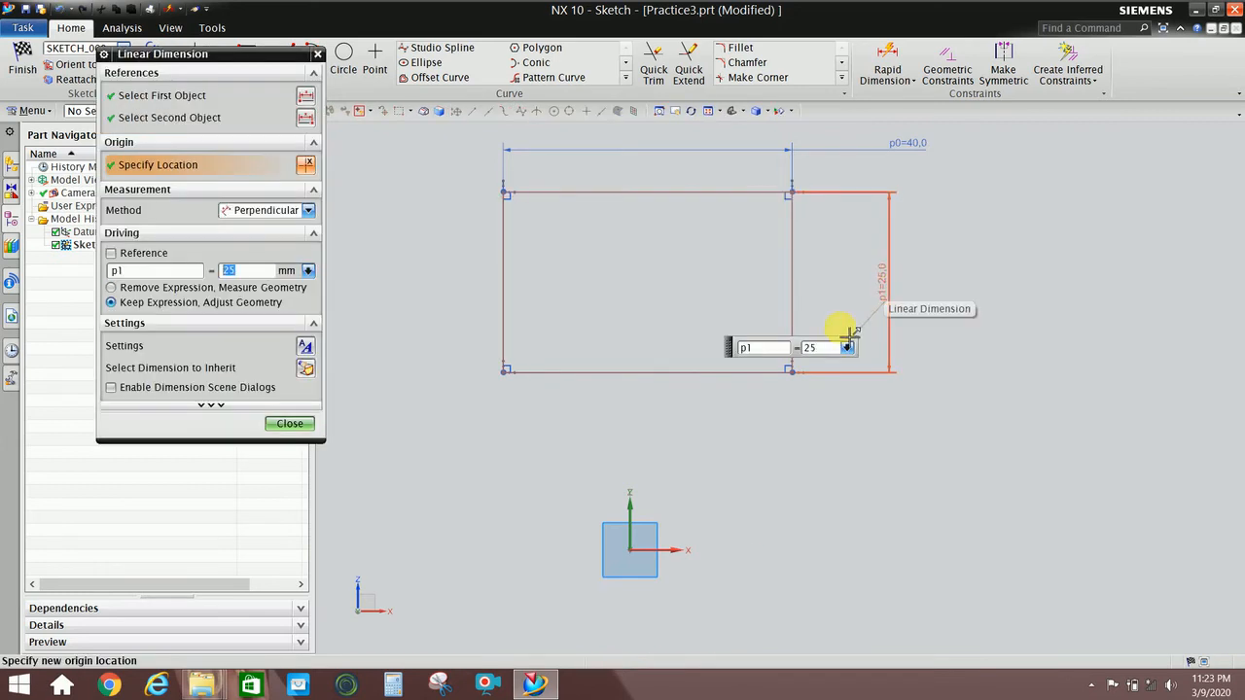
click(290, 424)
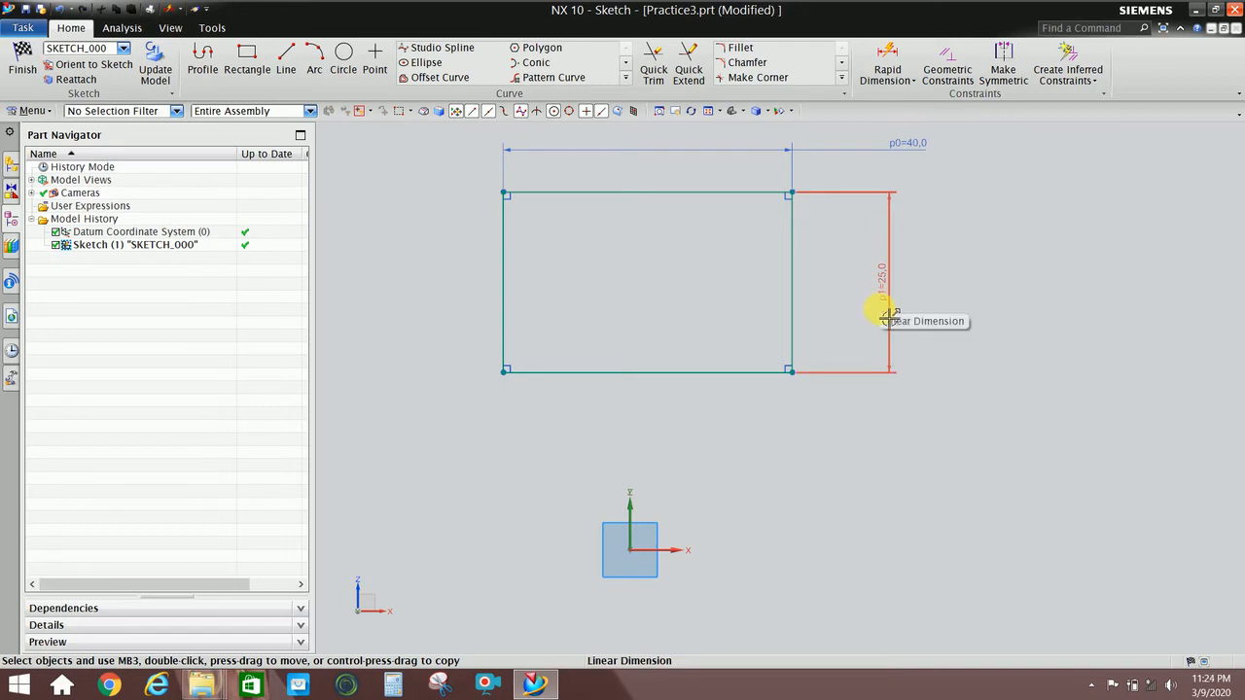
Shift the rectangle repeatedly by its bottom side to test how it can still move
mouse_move(735, 371)
mouse_down()
mouse_move(798, 395)
mouse_move(801, 333)
mouse_move(711, 391)
mouse_move(742, 325)
mouse_move(766, 389)
mouse_move(749, 346)
mouse_move(742, 366)
mouse_move(814, 314)
mouse_move(791, 306)
mouse_up()
drag(764, 355, 787, 366)
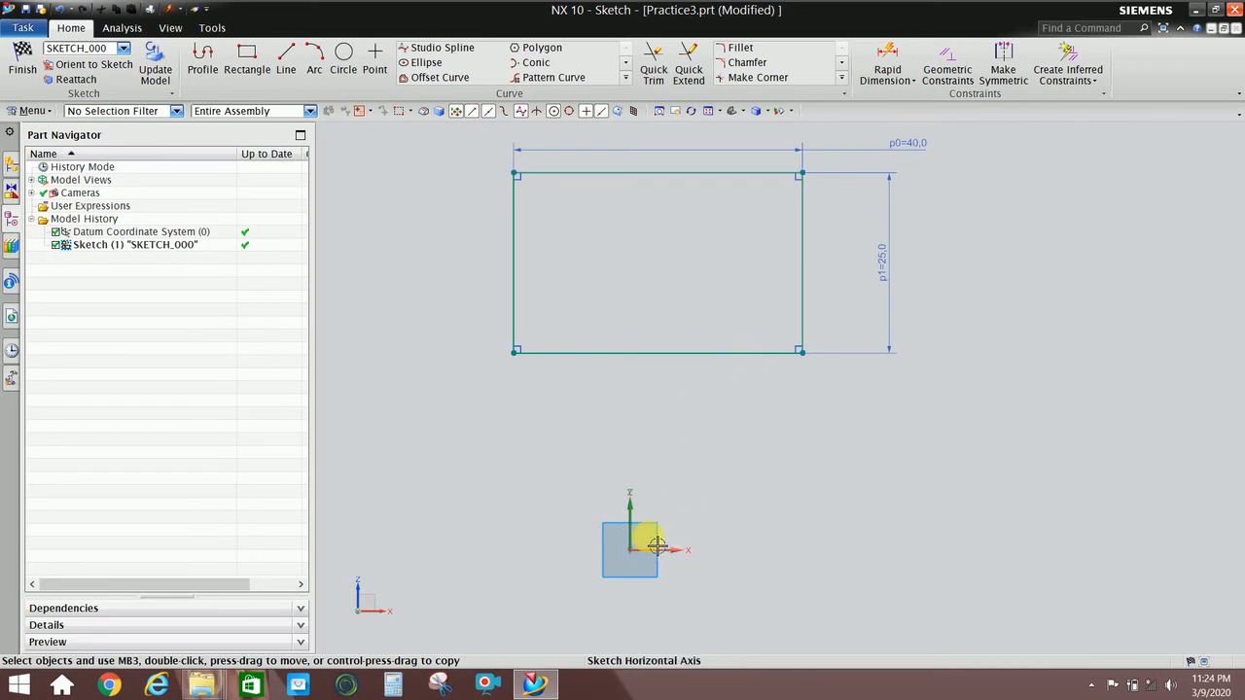
mouse_move(735, 363)
mouse_down()
mouse_move(851, 423)
mouse_move(853, 351)
mouse_move(784, 397)
mouse_move(760, 339)
mouse_move(750, 342)
mouse_up()
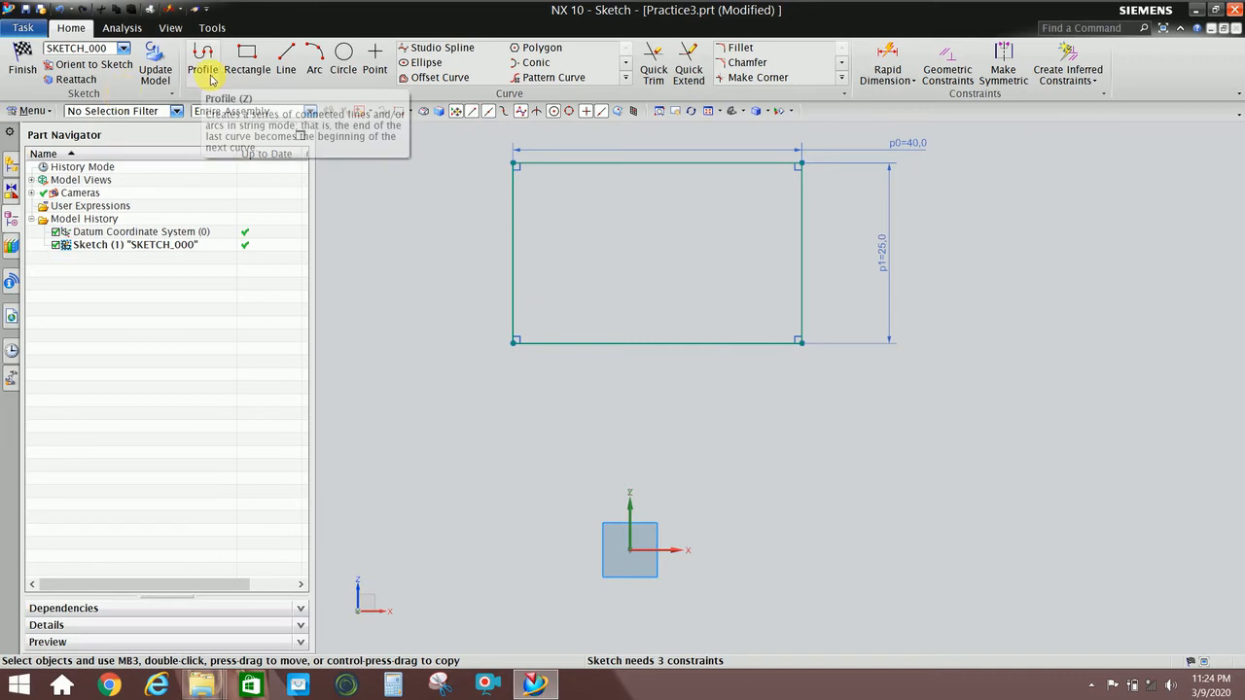
Add a Rapid Dimension between the rectangle's bottom side and the sketch's horizontal axis, placed to the right of the rectangle
key(d)
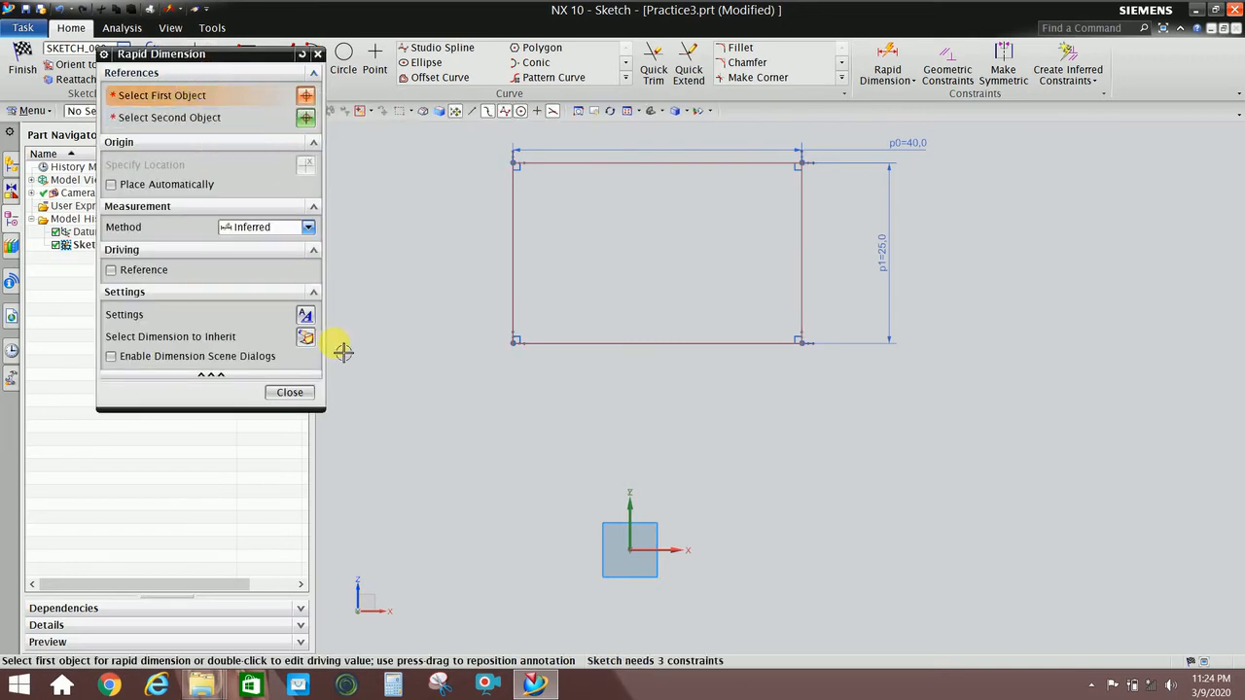
click(316, 394)
click(888, 61)
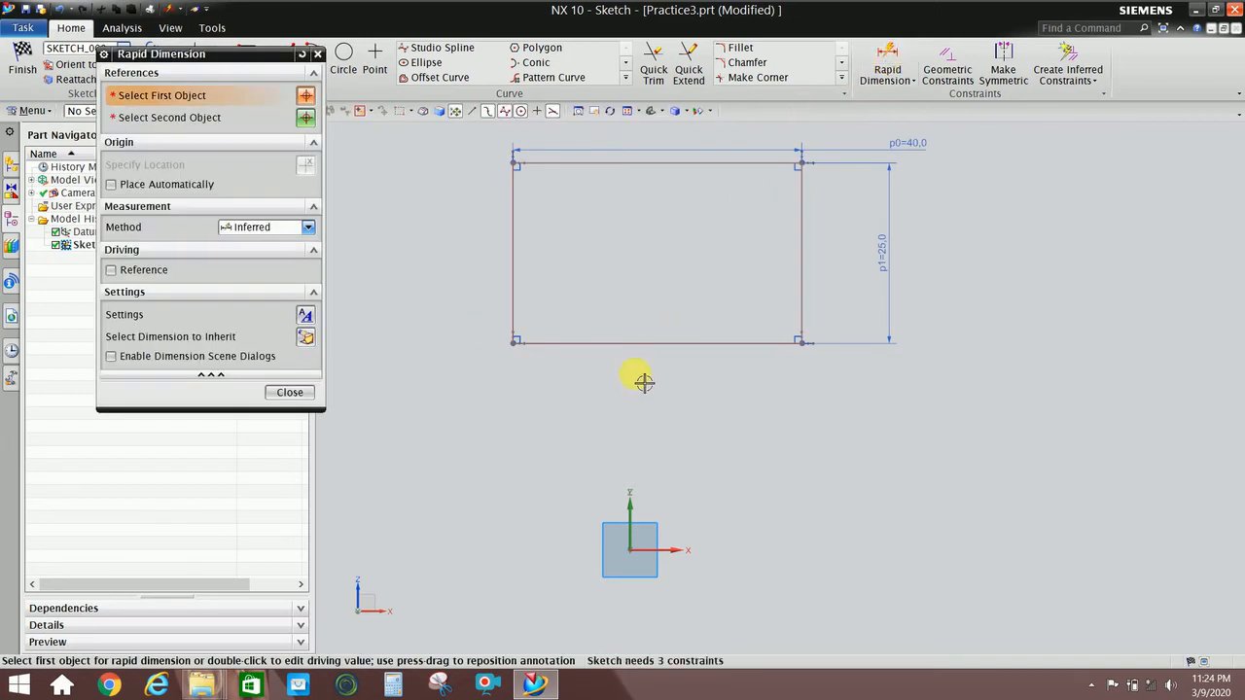
click(658, 353)
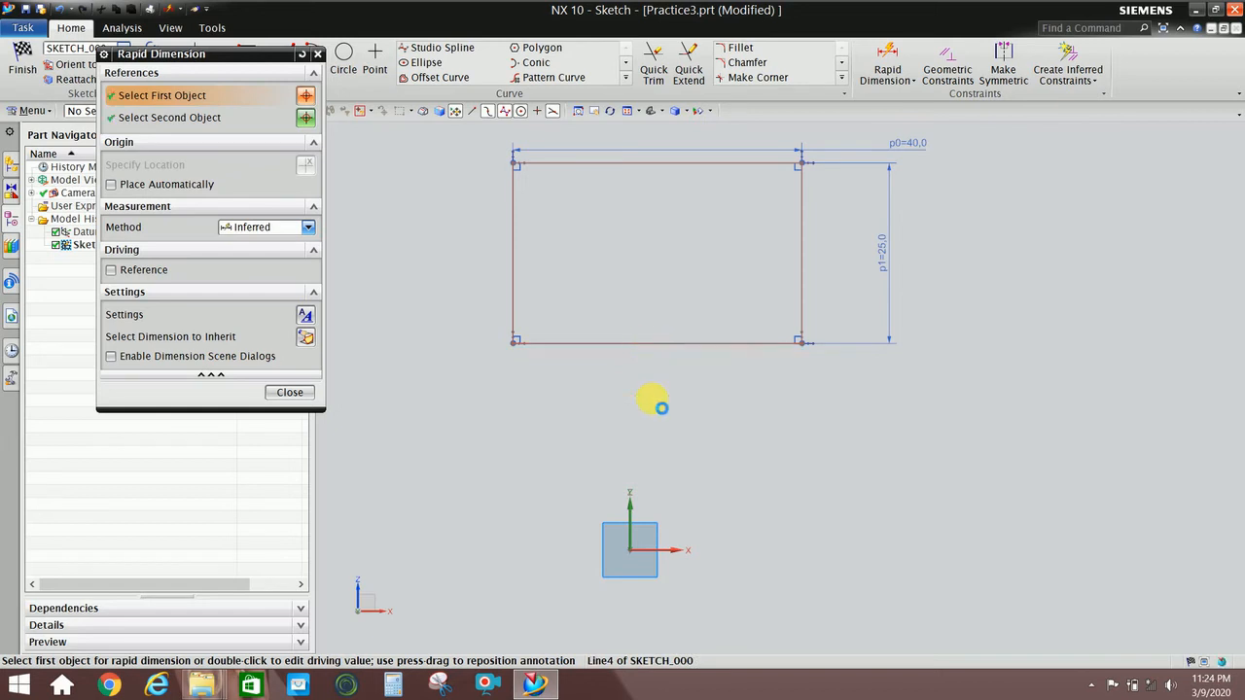
click(726, 551)
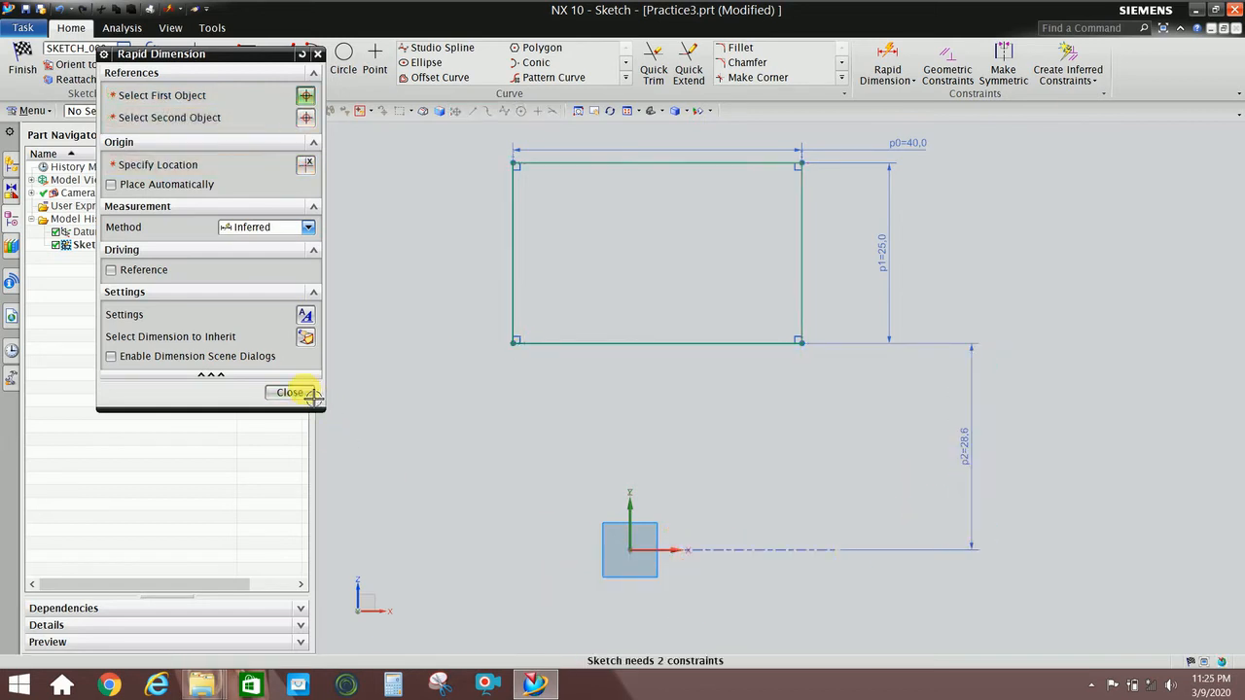
click(292, 392)
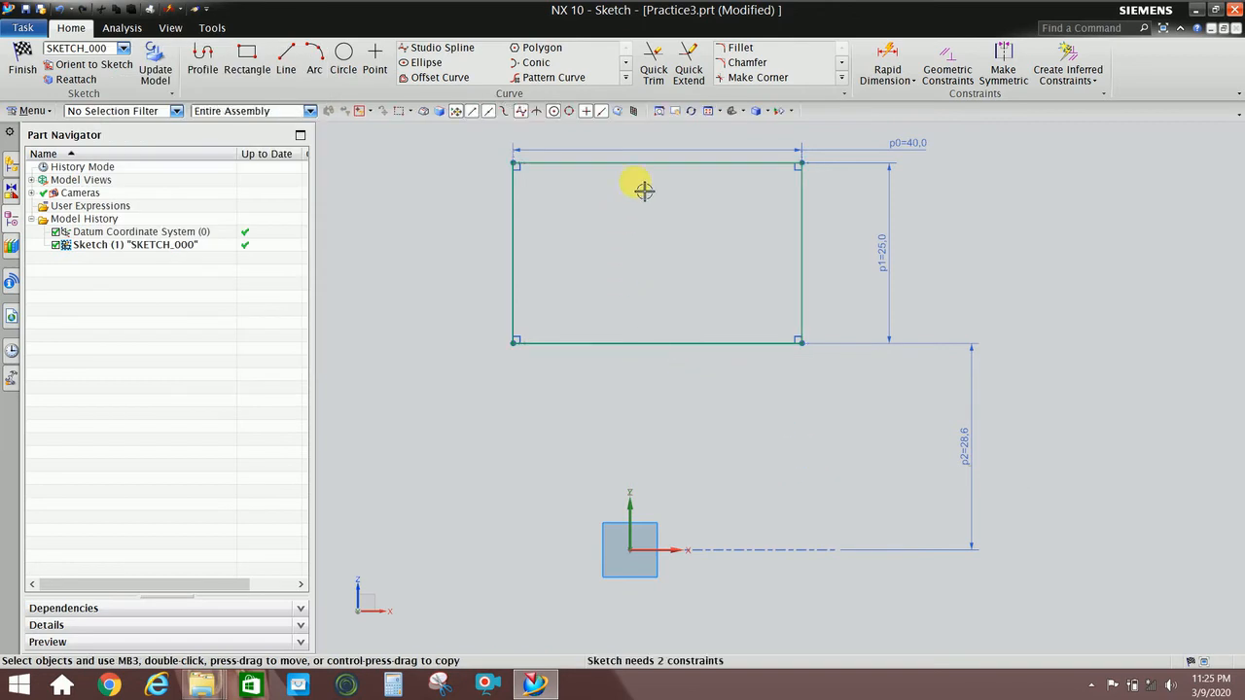
Set the distance from the rectangle's bottom side to the horizontal axis to 30 mm
double_click(975, 469)
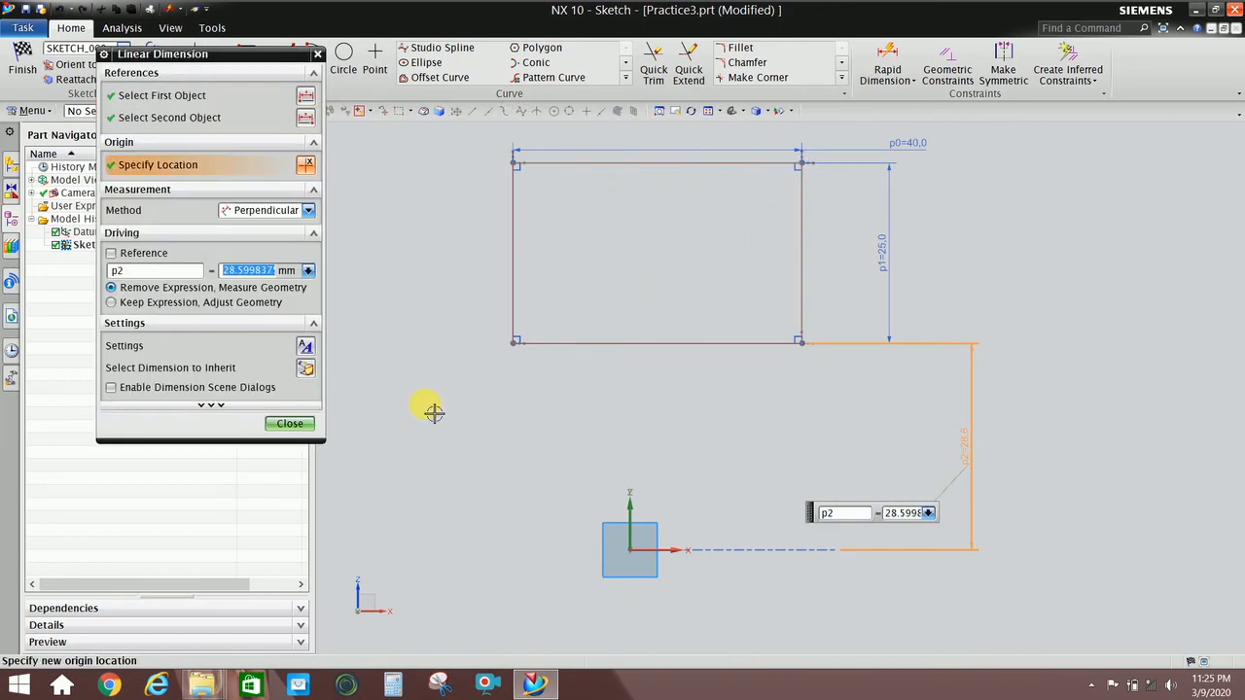
text(30)
key(Return)
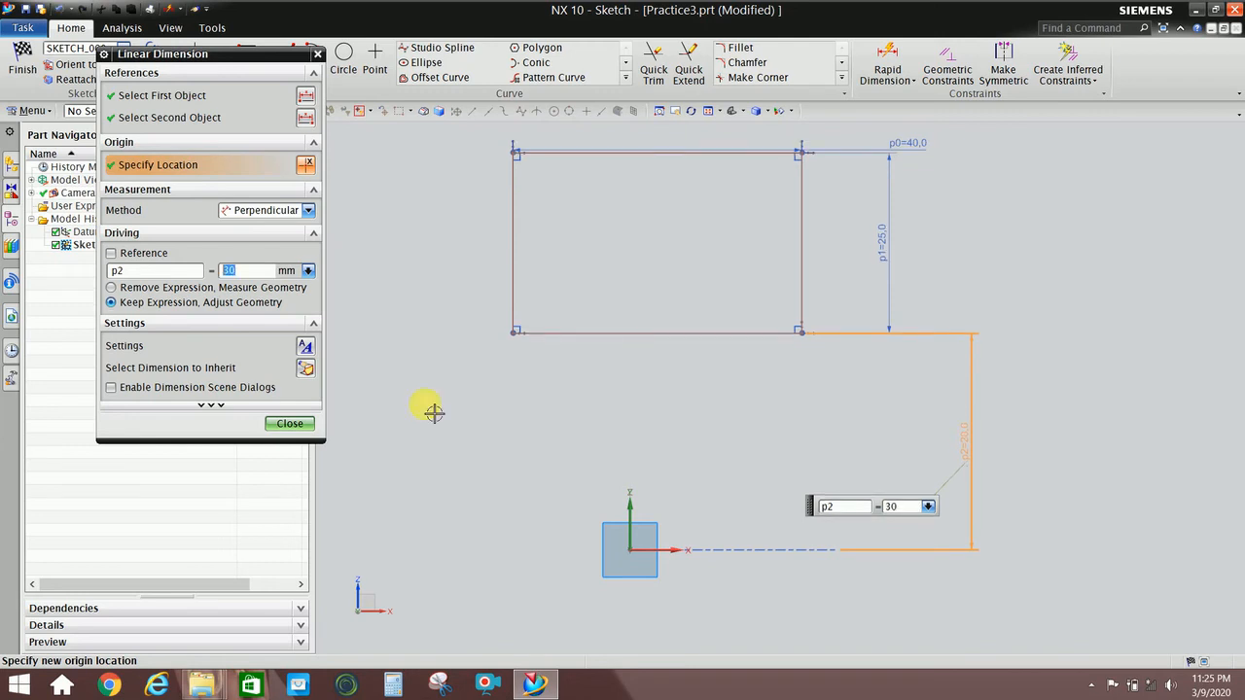
click(289, 424)
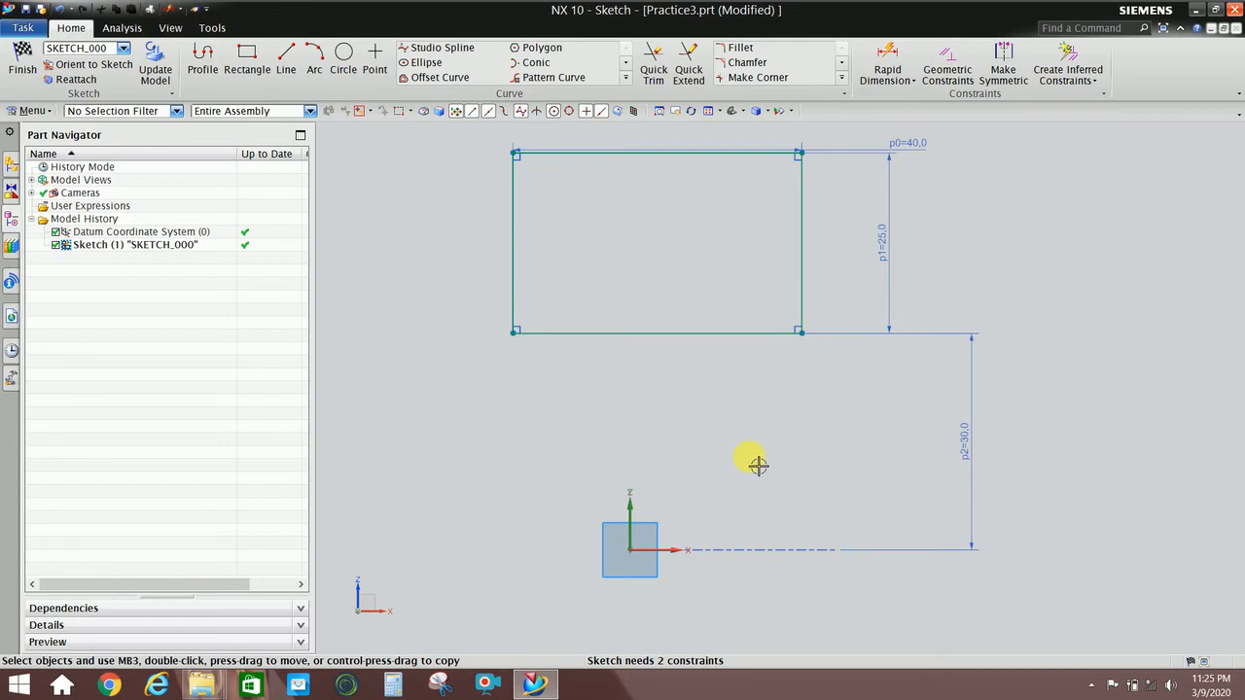
Move the rectangle's bottom side to test whether the rectangle can rotate, and undo both moves
scroll(756, 464, up, 1)
mouse_move(661, 373)
mouse_down()
mouse_move(668, 312)
mouse_move(648, 287)
mouse_up()
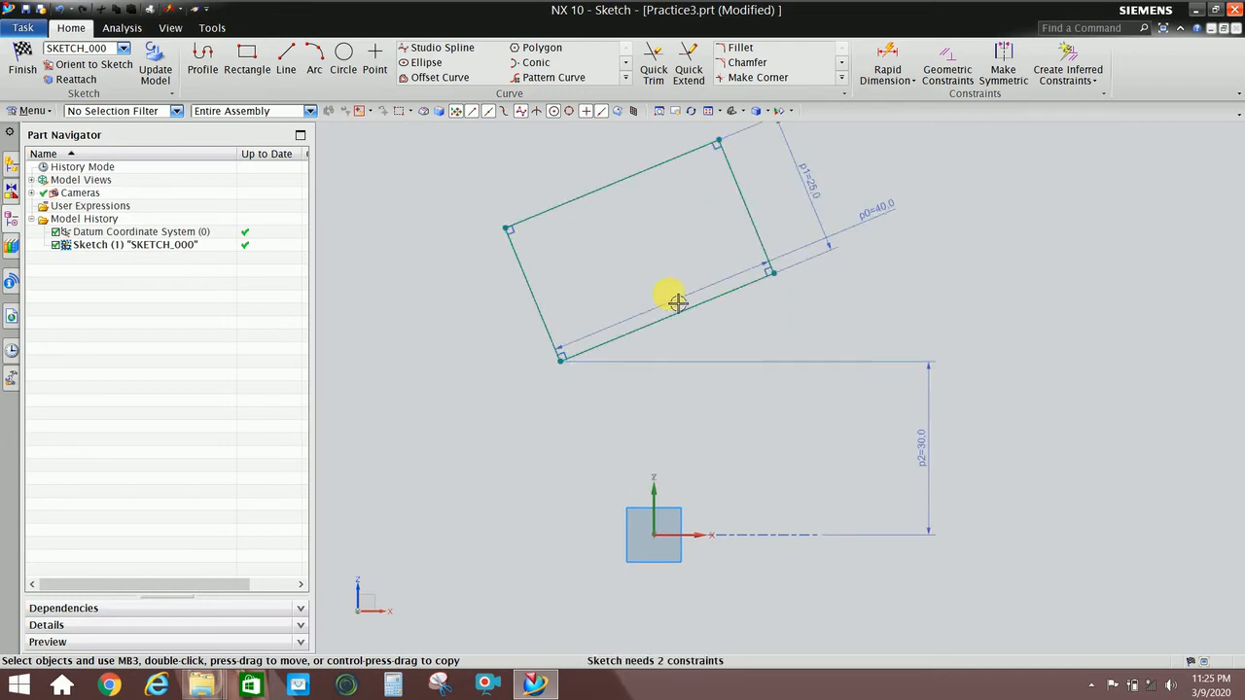
drag(690, 323, 704, 361)
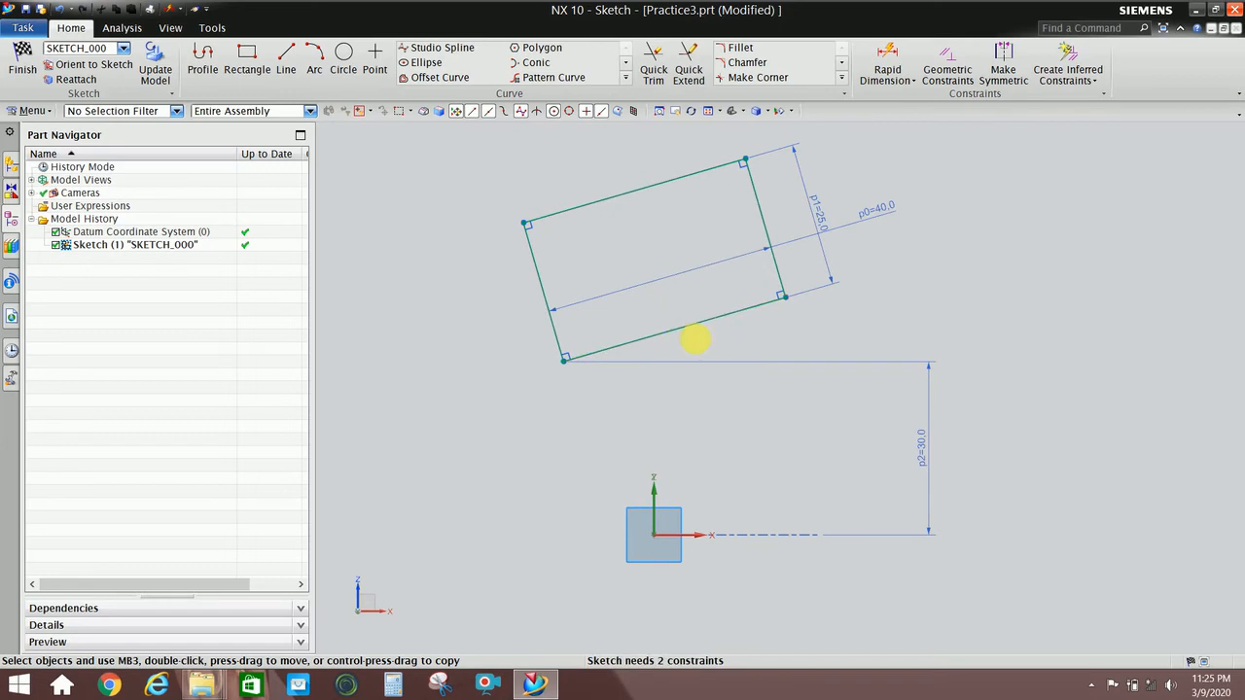
click(61, 9)
click(62, 8)
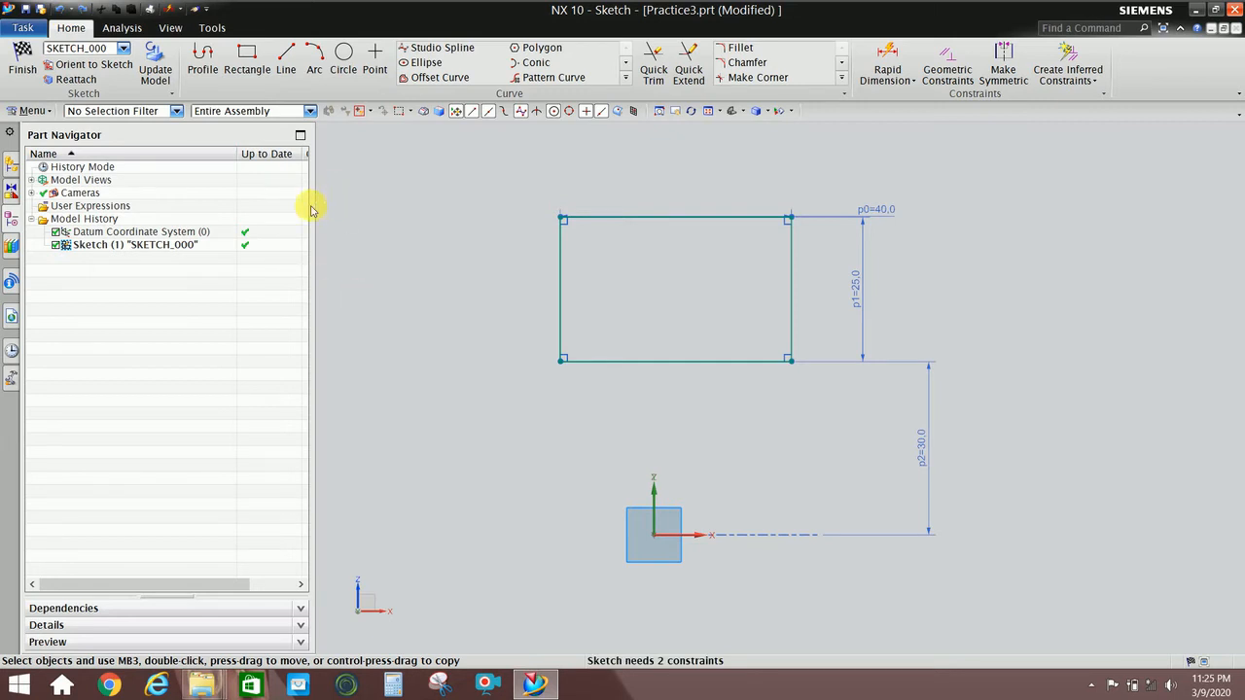
Apply a Horizontal constraint to the rectangle's bottom side, and move the 40 mm width dimension higher above the top side
key(c)
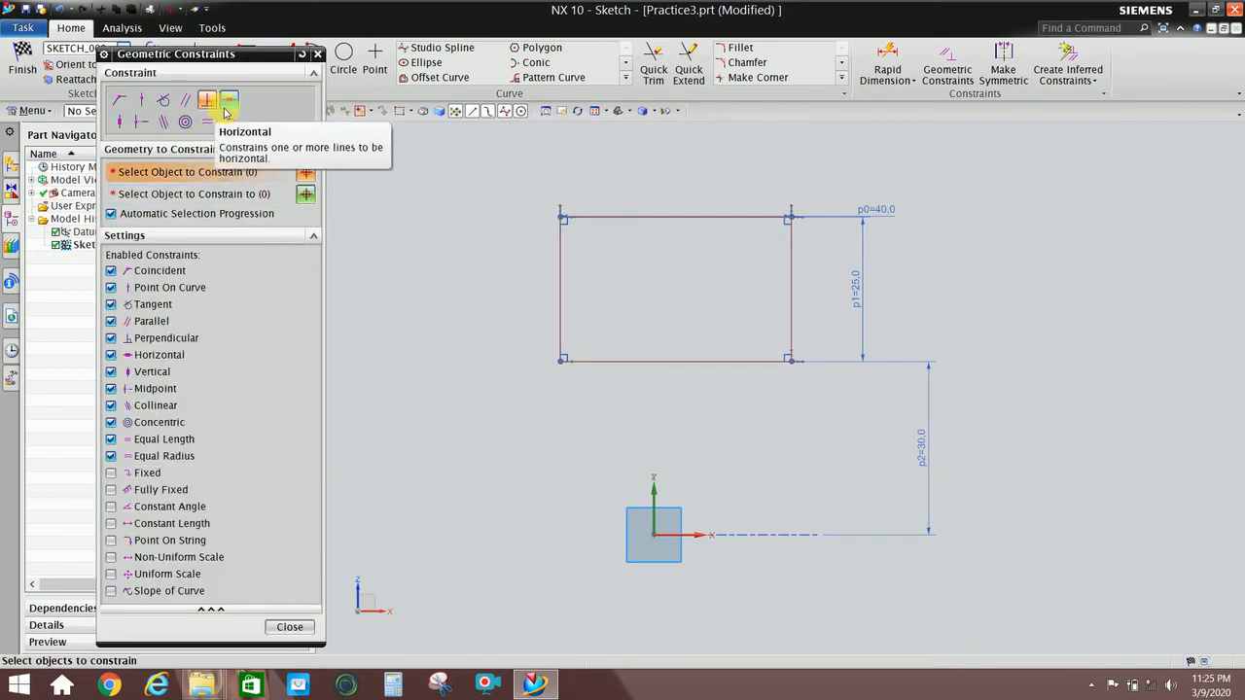
click(227, 103)
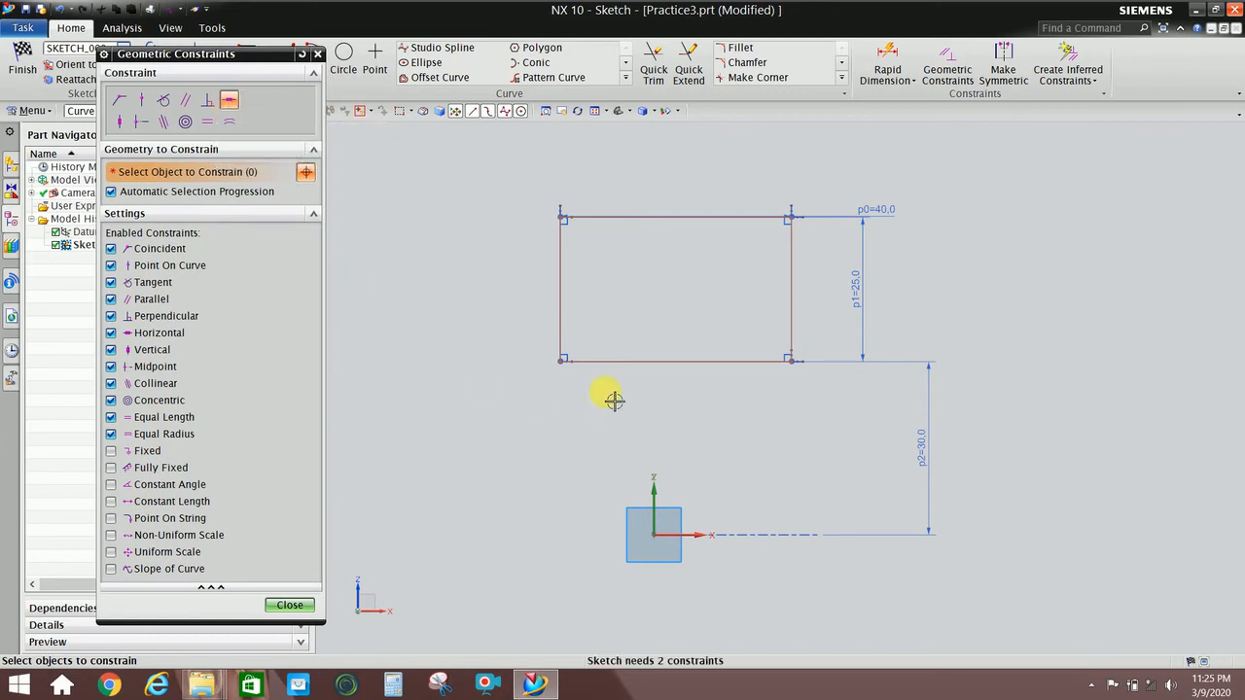
click(627, 367)
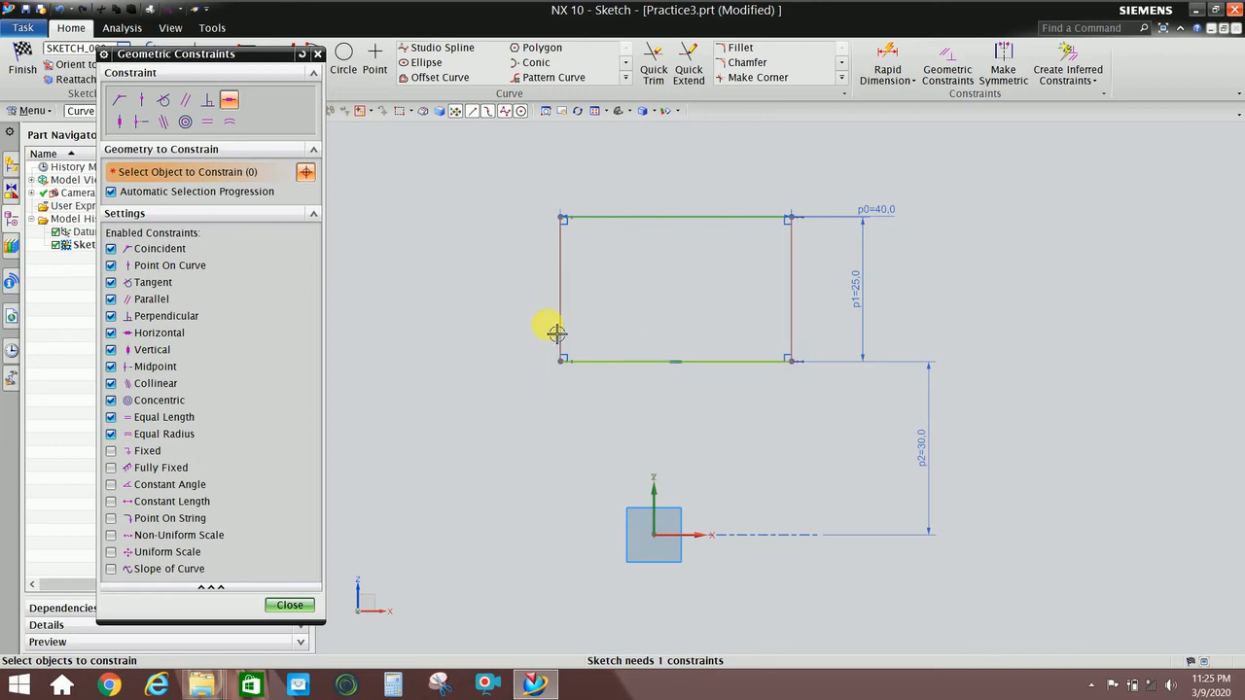
click(289, 604)
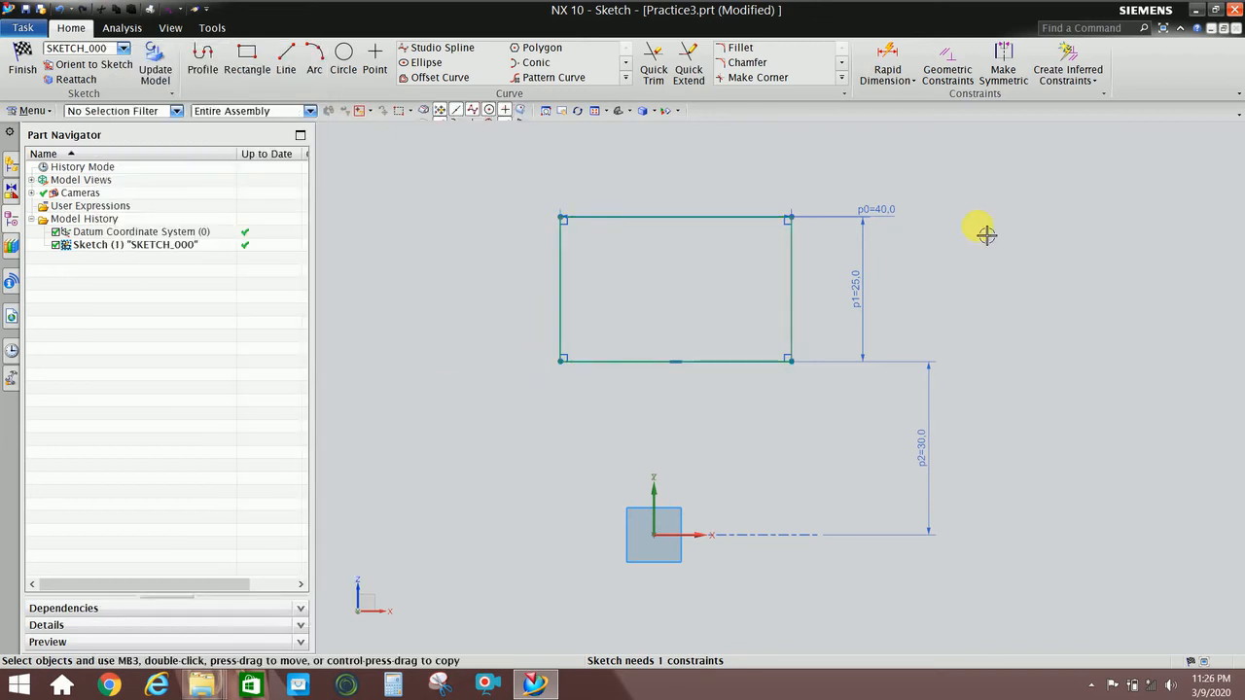
drag(873, 210, 880, 184)
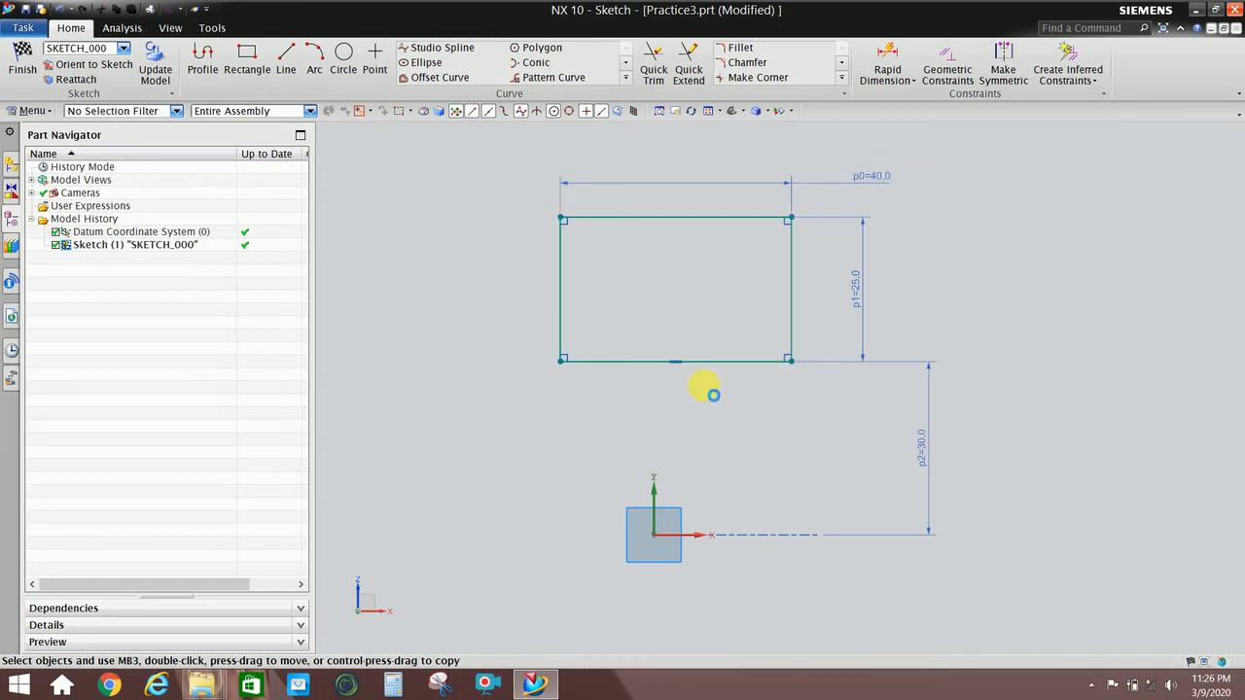
key(c)
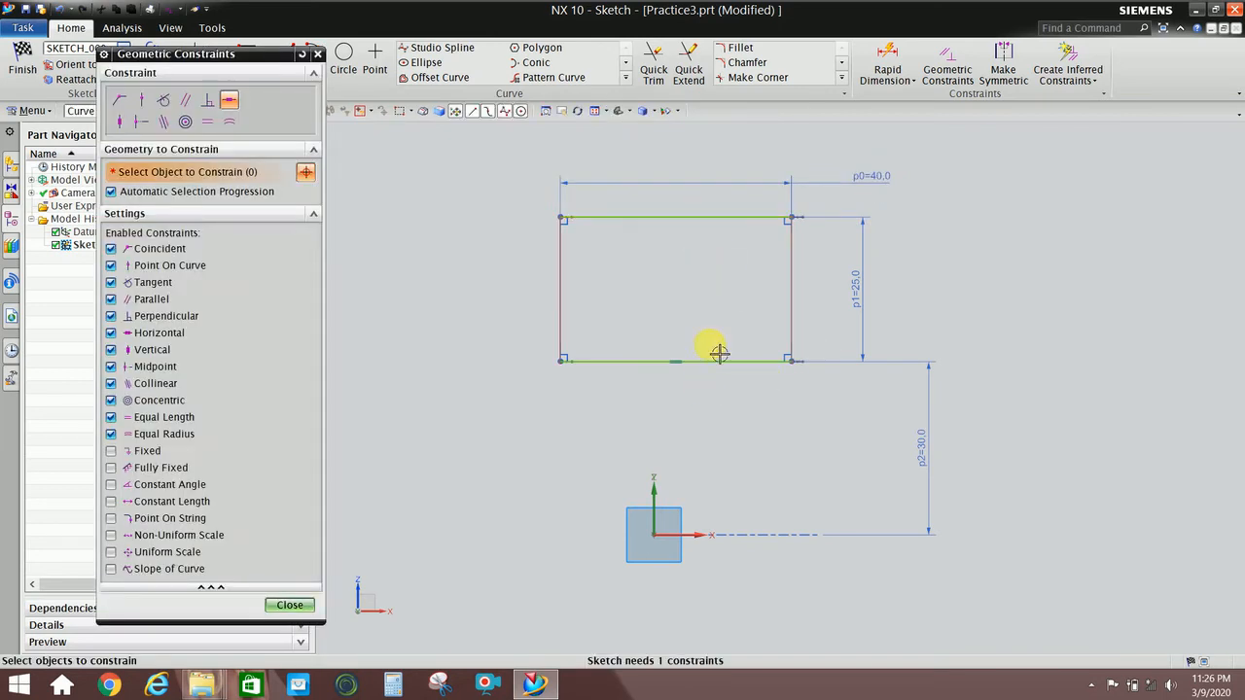
click(288, 604)
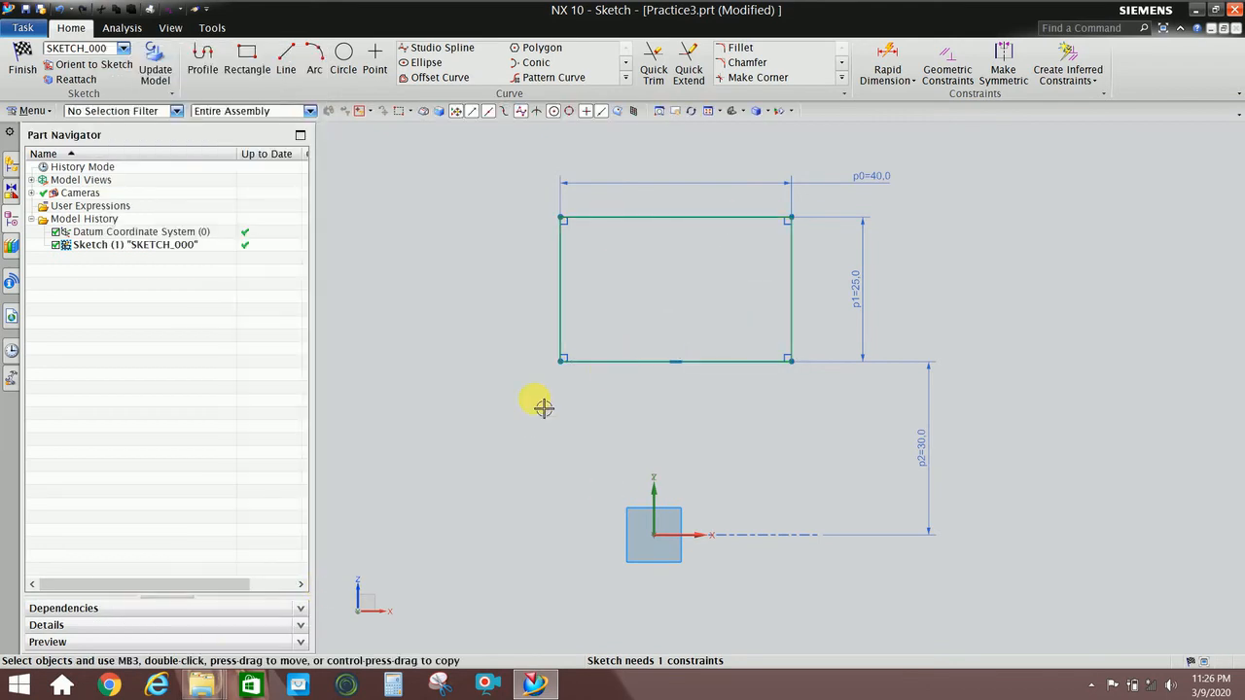
key(c)
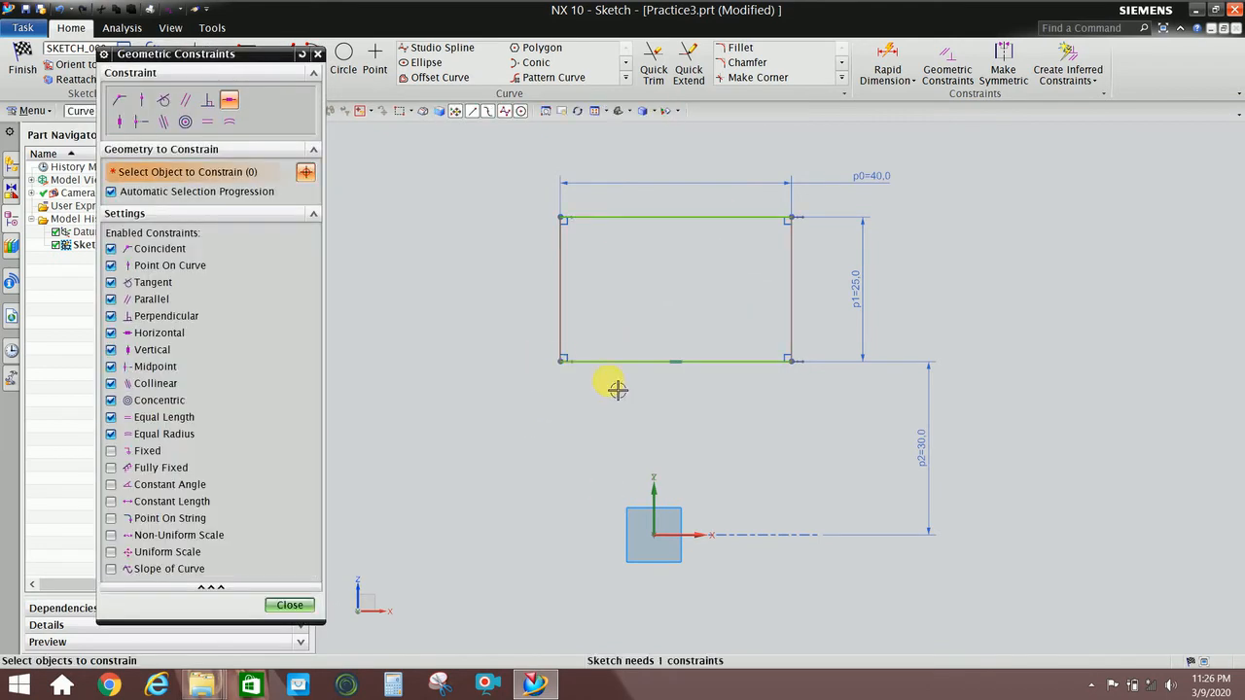
click(685, 378)
click(289, 605)
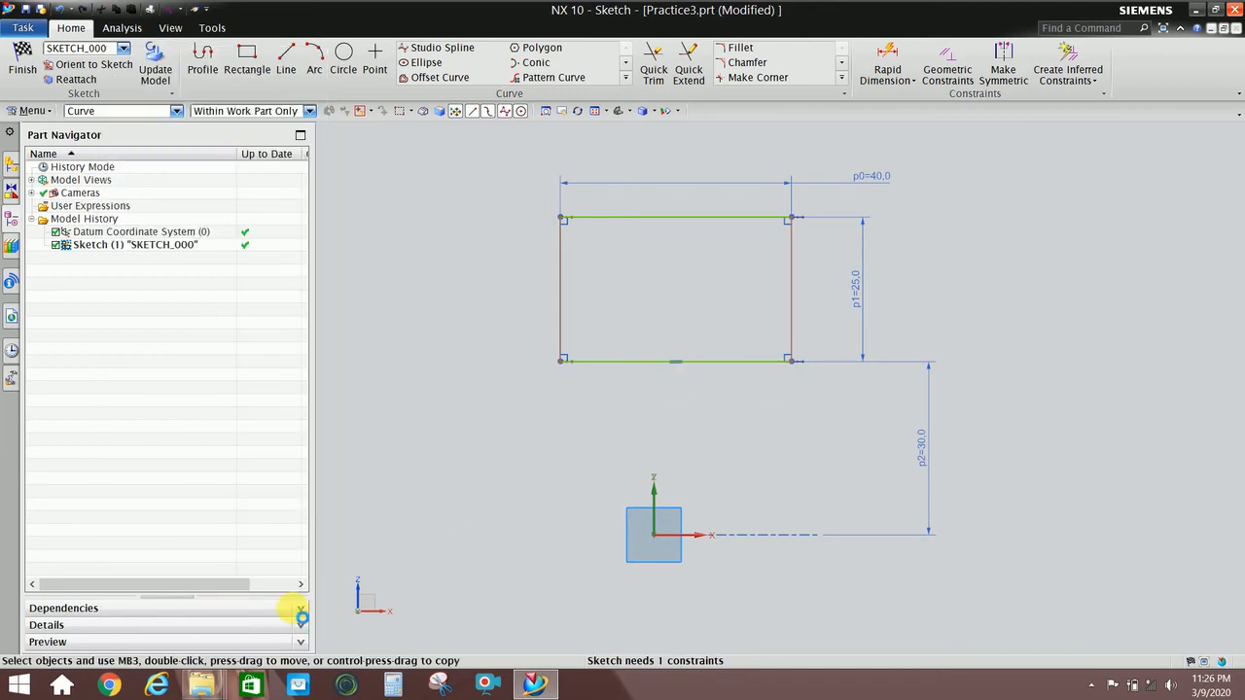
Shift the rectangle sideways to test its remaining freedom, and move the 30 mm dimension farther to the right
mouse_move(738, 363)
mouse_down()
mouse_move(786, 311)
mouse_move(723, 308)
mouse_move(878, 278)
mouse_move(691, 309)
mouse_move(866, 286)
mouse_move(703, 317)
mouse_move(743, 314)
mouse_move(714, 314)
mouse_up()
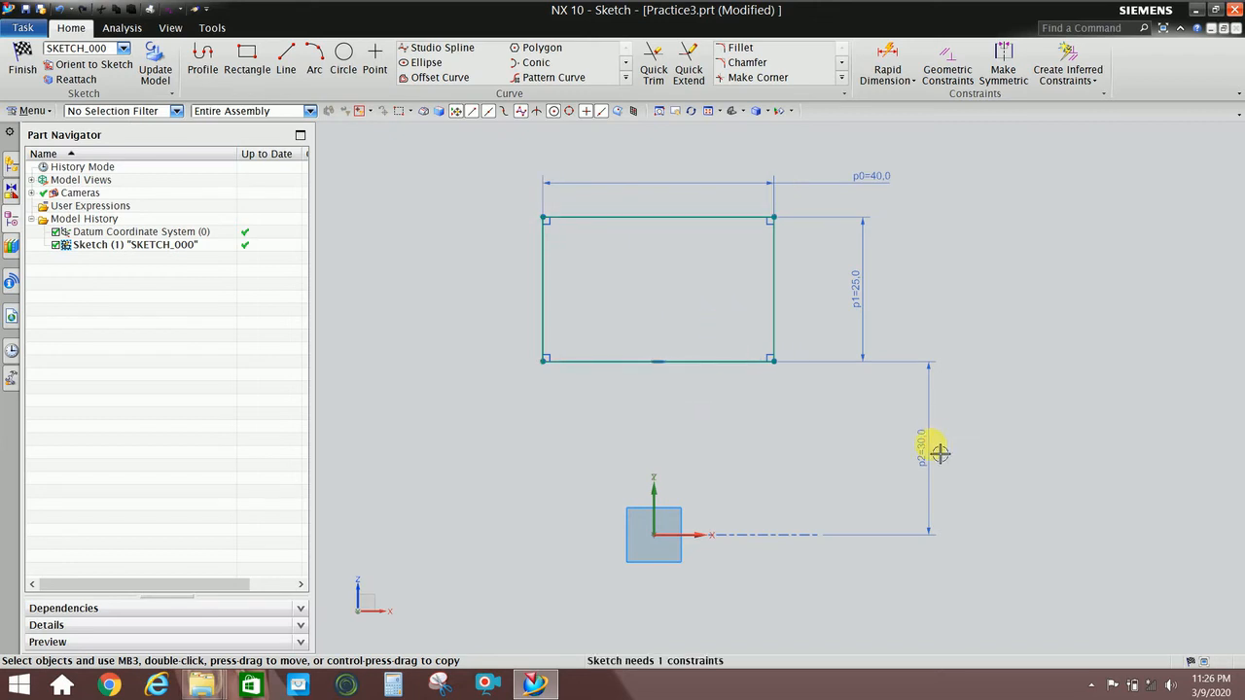
click(855, 433)
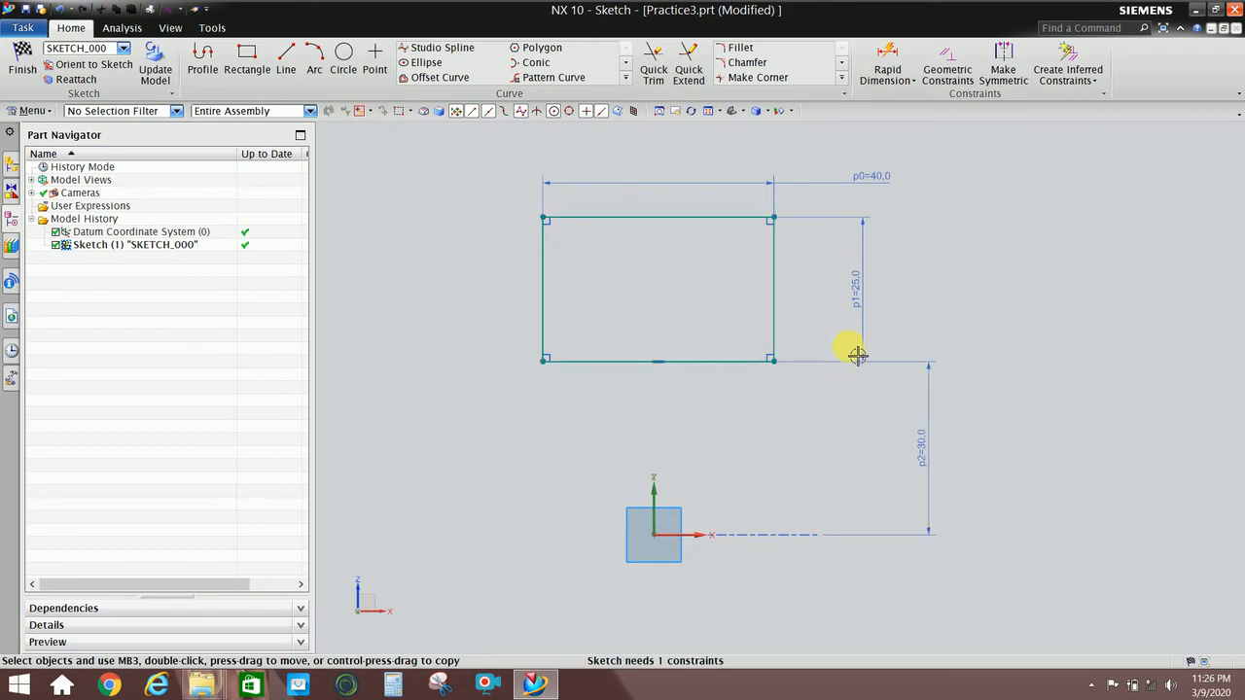
drag(930, 445, 962, 443)
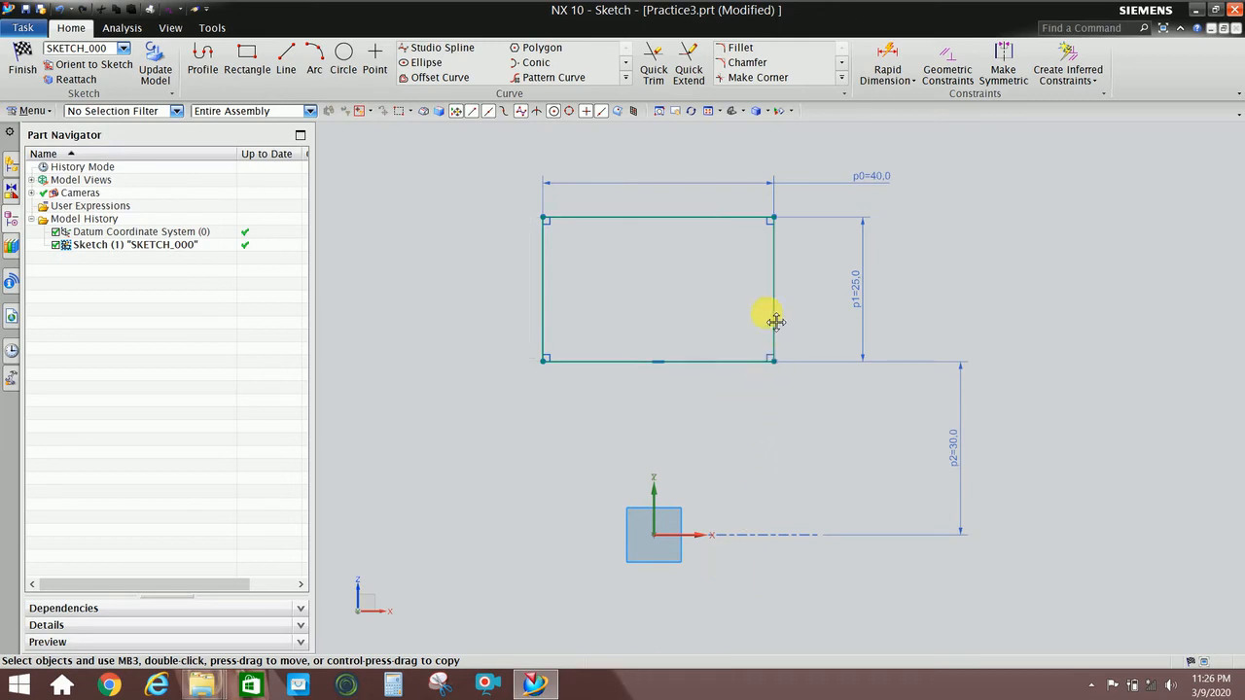
drag(774, 318, 677, 332)
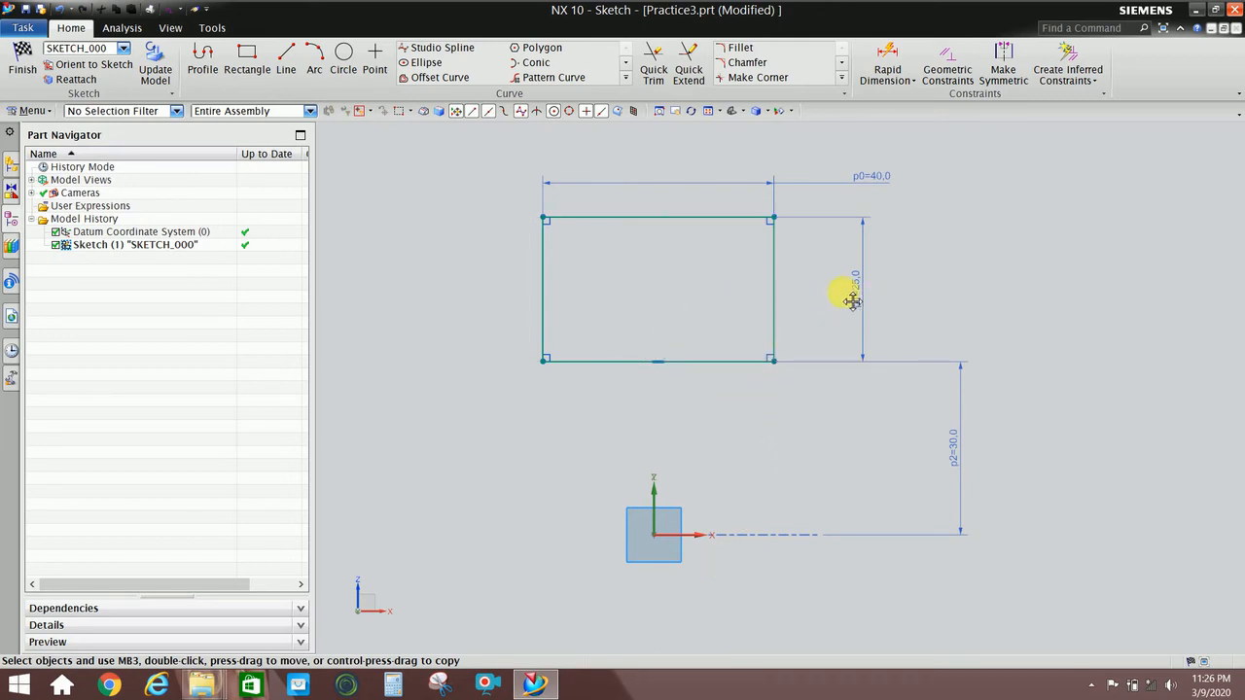
mouse_move(852, 301)
mouse_down()
mouse_move(883, 294)
mouse_move(863, 296)
mouse_up()
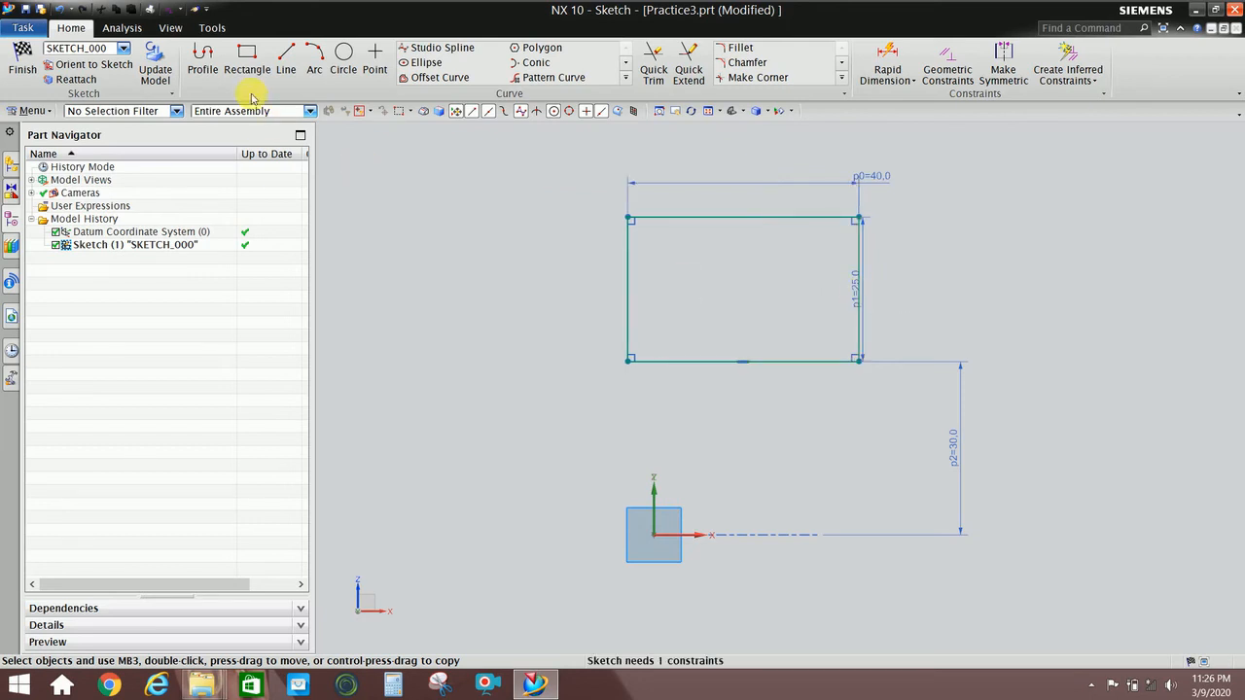
Add a Rapid Dimension between the rectangle's left side and the sketch's vertical axis, placed below the rectangle
click(882, 58)
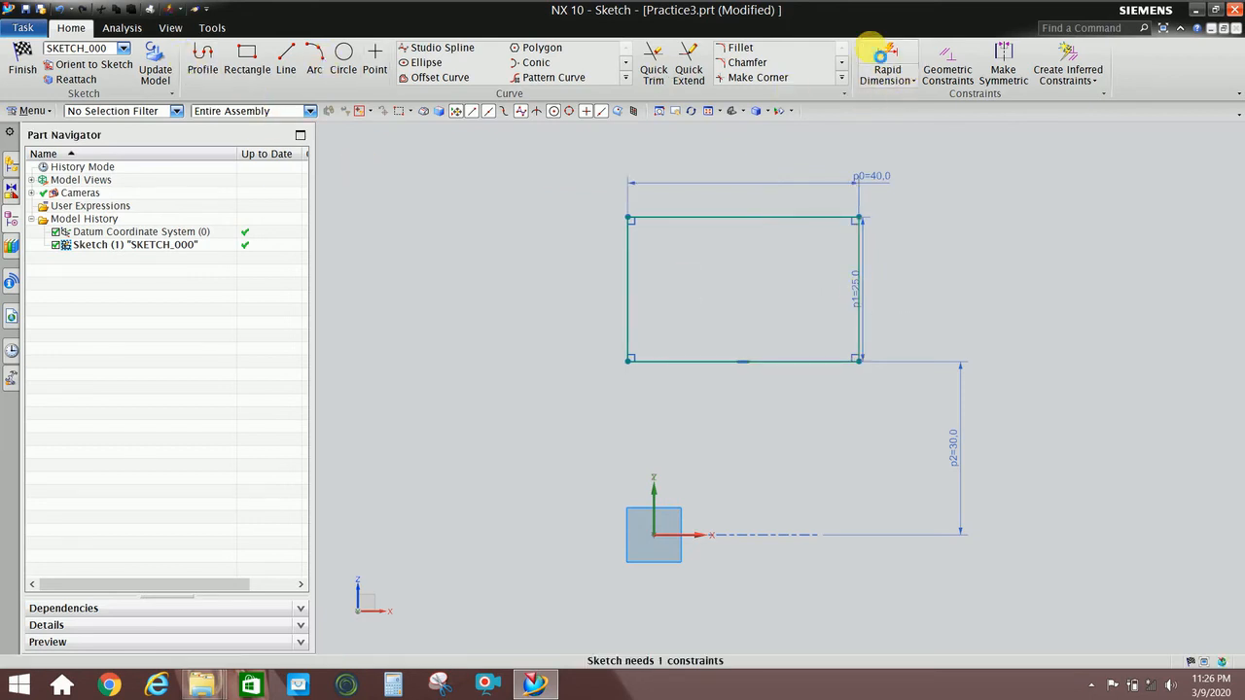
click(630, 313)
click(655, 491)
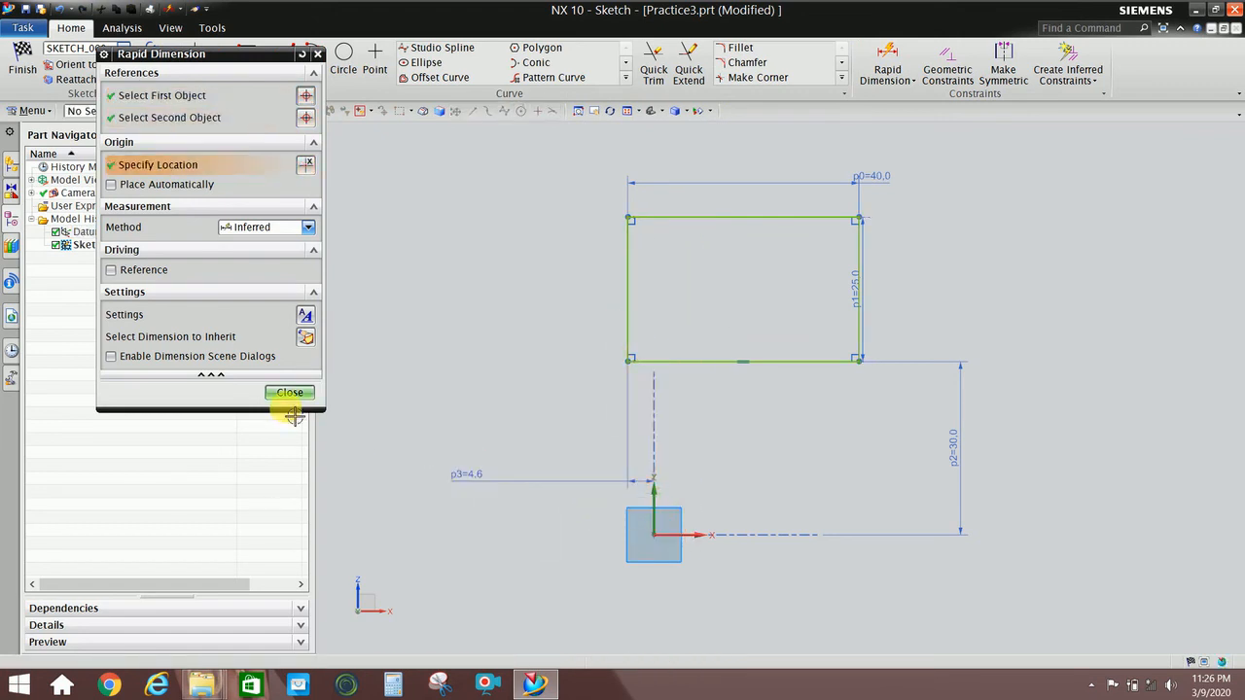
click(290, 393)
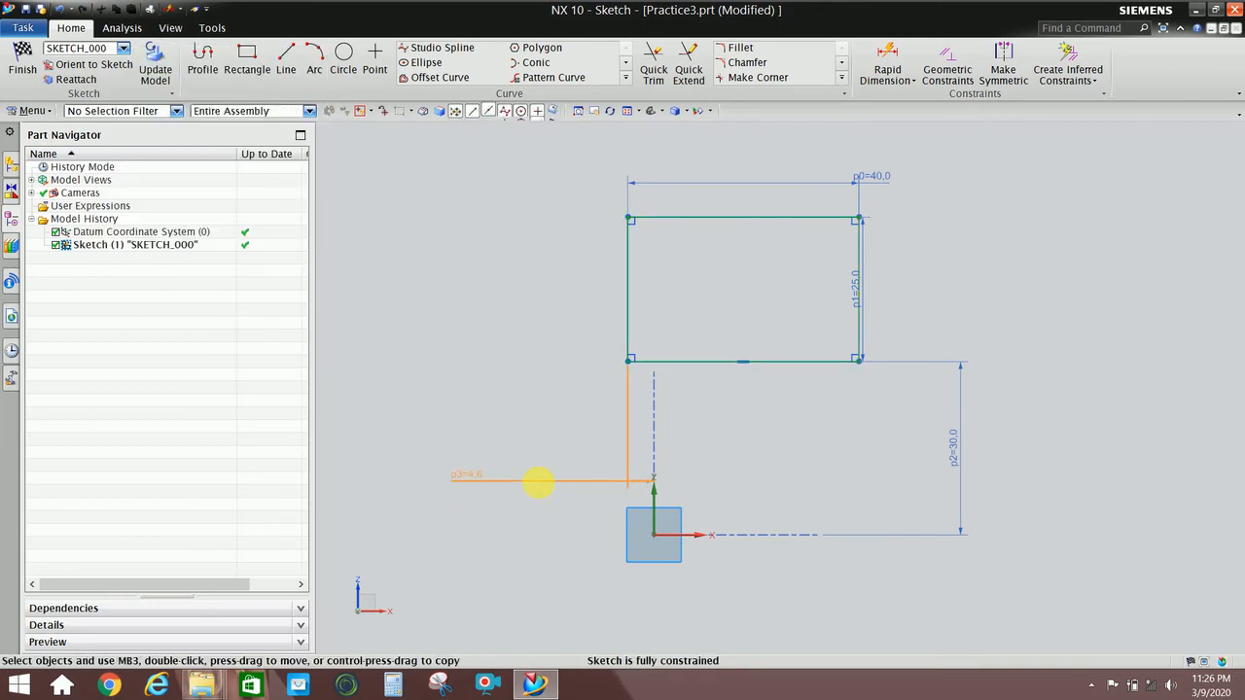
Set the distance from the rectangle's left side to the vertical axis to 10 mm, keeping the expression and adjusting the geometry
double_click(548, 486)
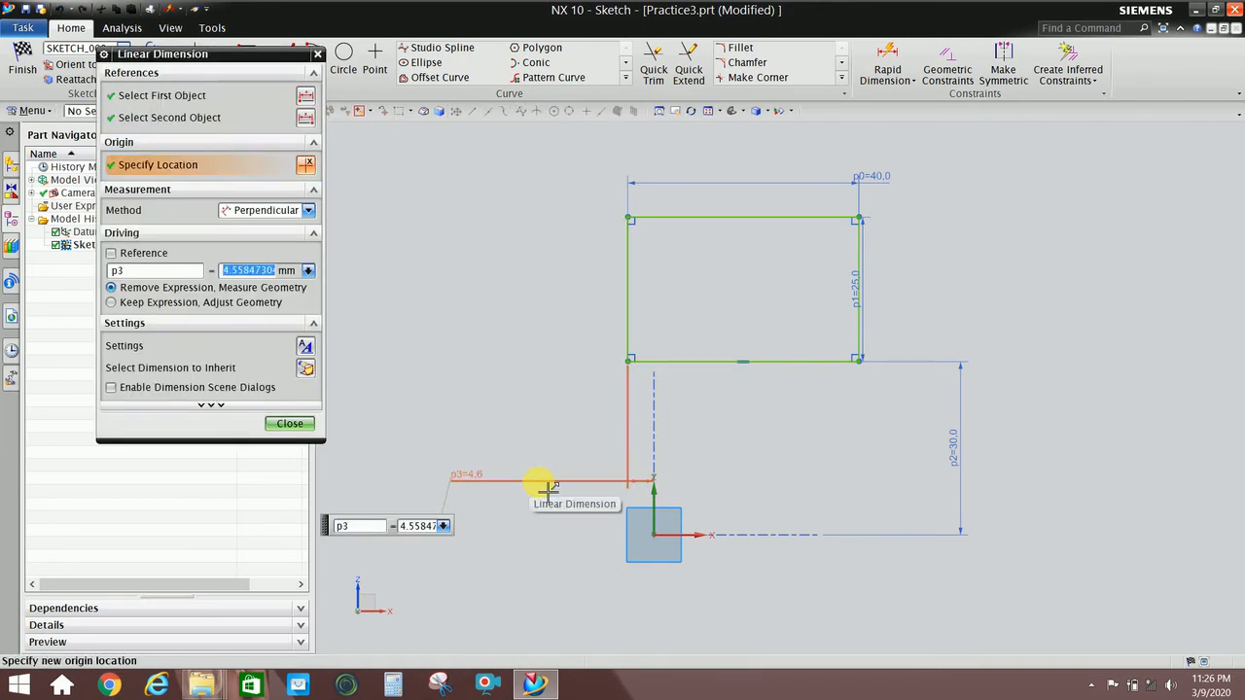
text(10)
click(111, 303)
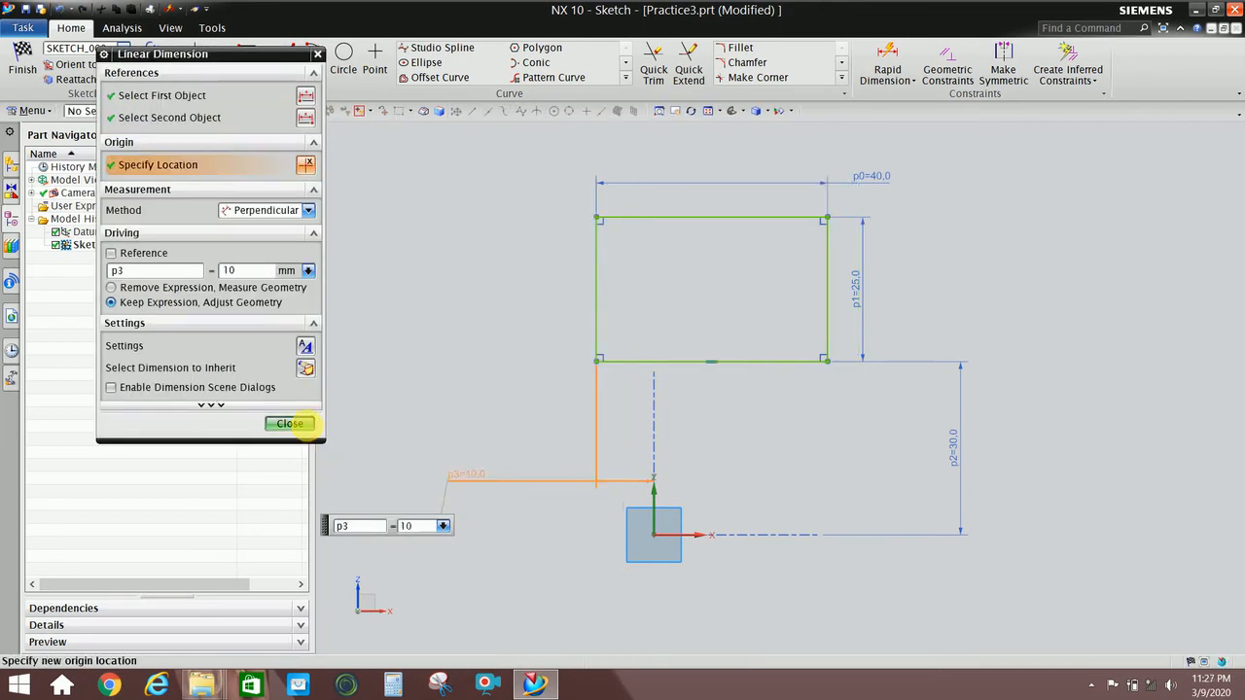
click(290, 423)
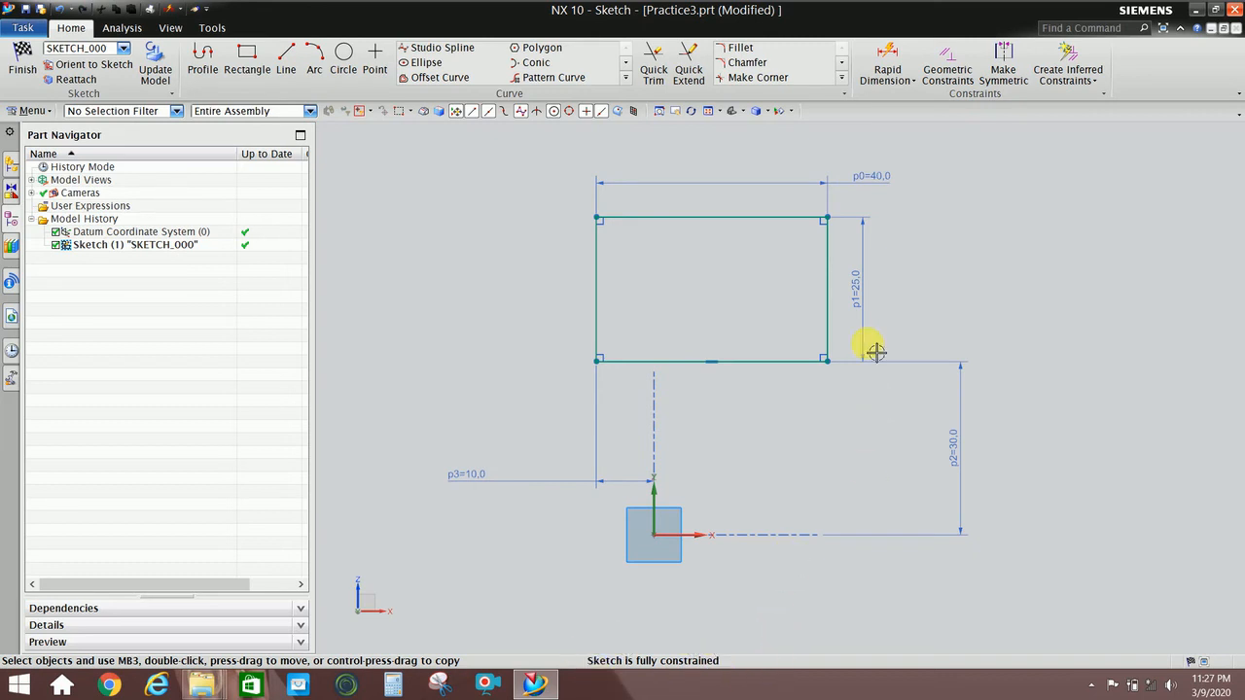
Move the 25 mm height dimension farther right, and set the distance from the rectangle's left side to the vertical axis to 20 mm
drag(862, 305, 884, 292)
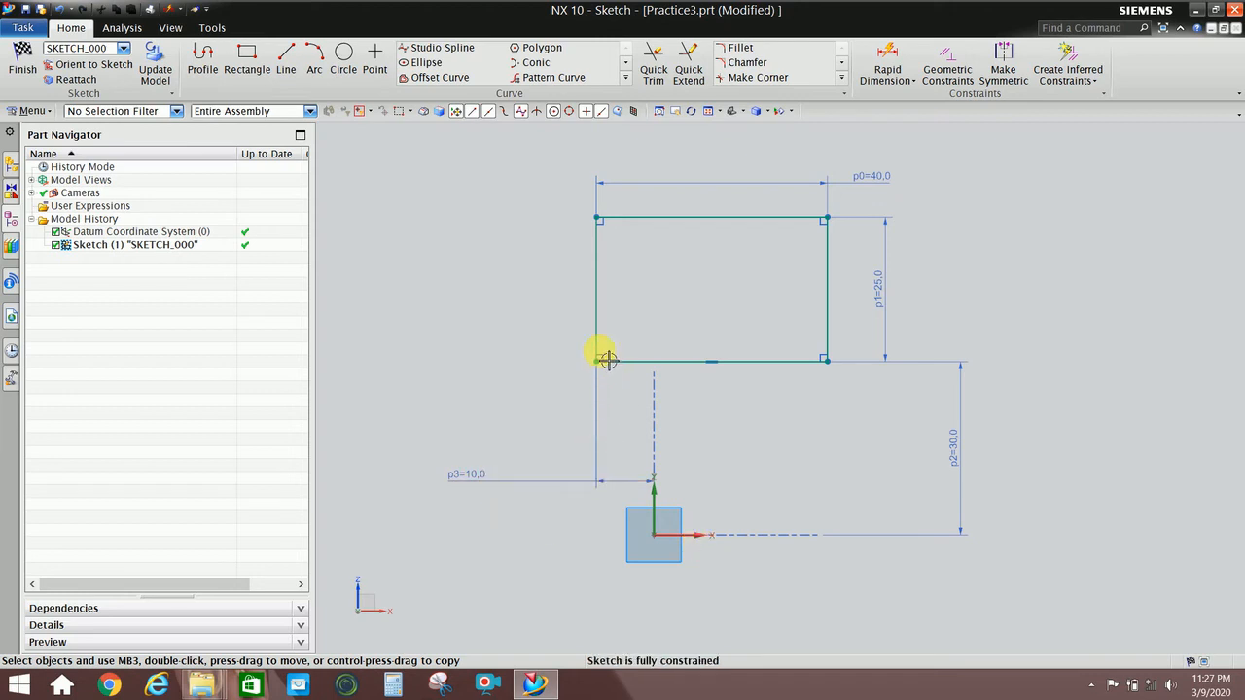
double_click(473, 478)
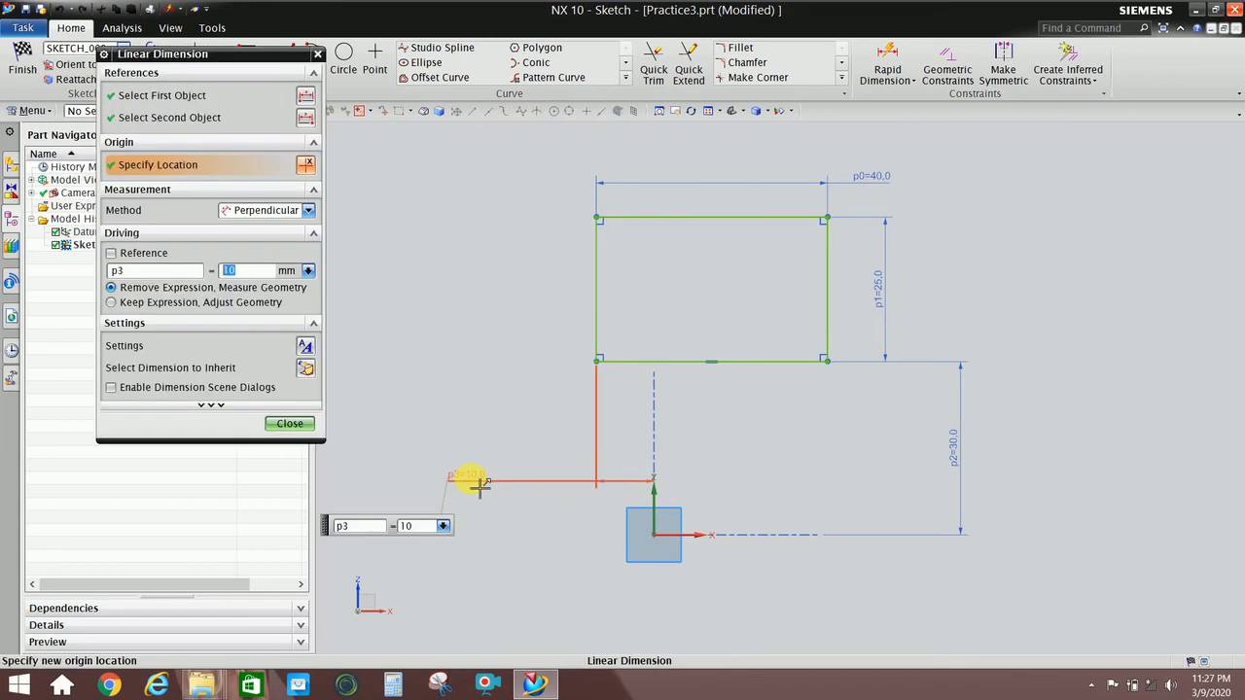
text(2)
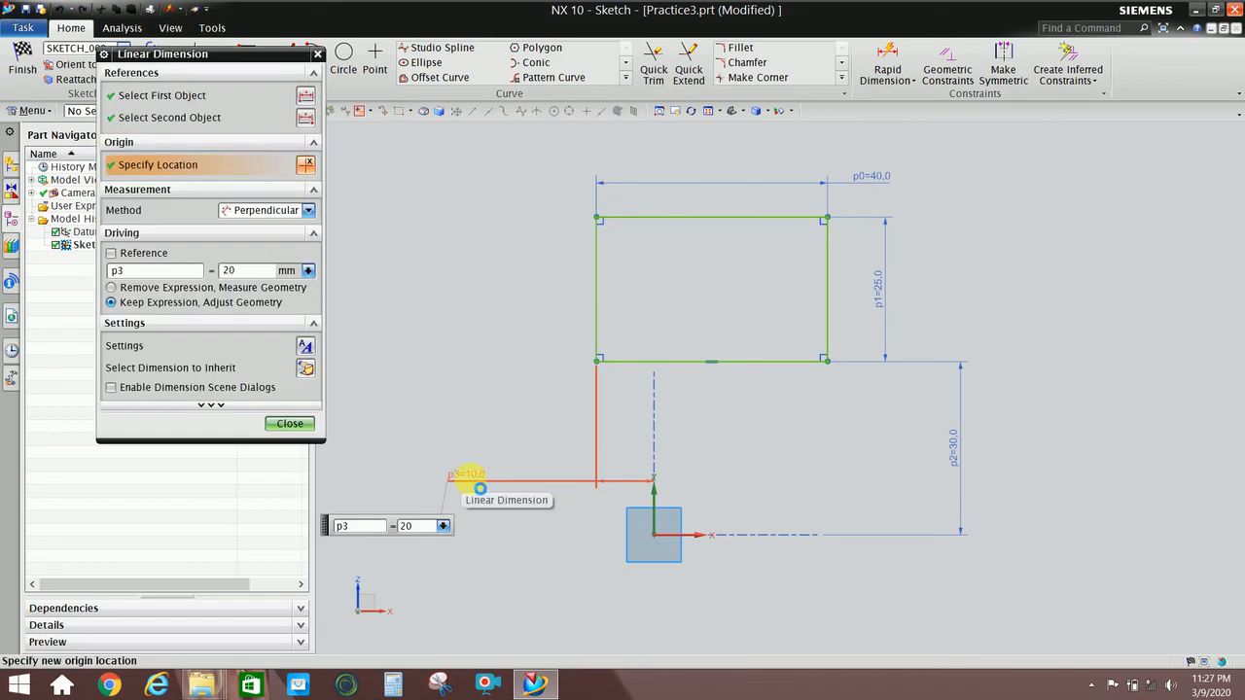
key(Return)
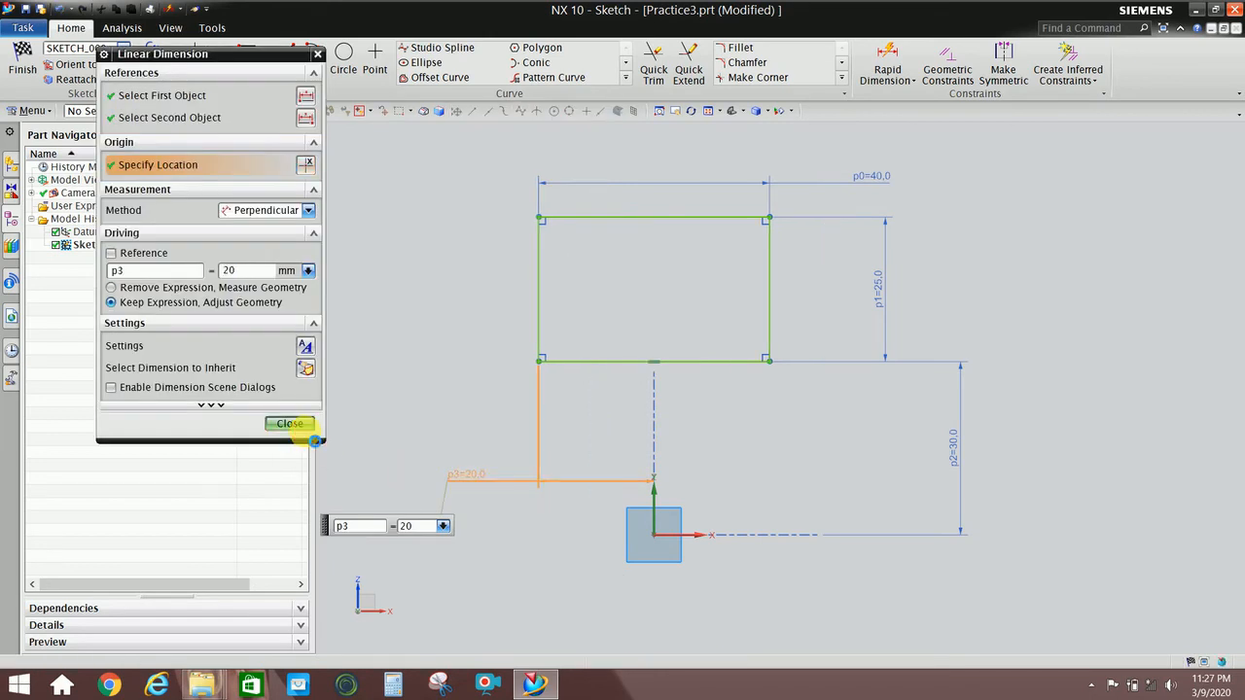
click(290, 424)
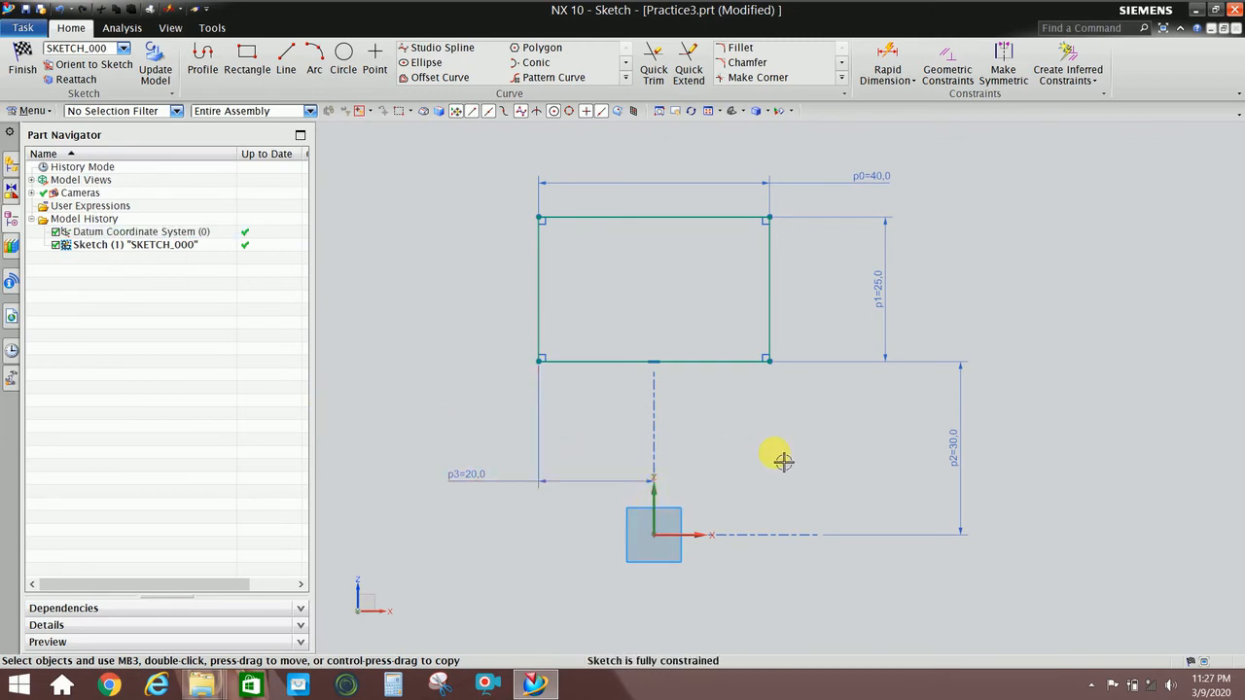
Delete the distance dimension to the vertical axis, and move the rectangle entirely to the right of that axis
click(547, 492)
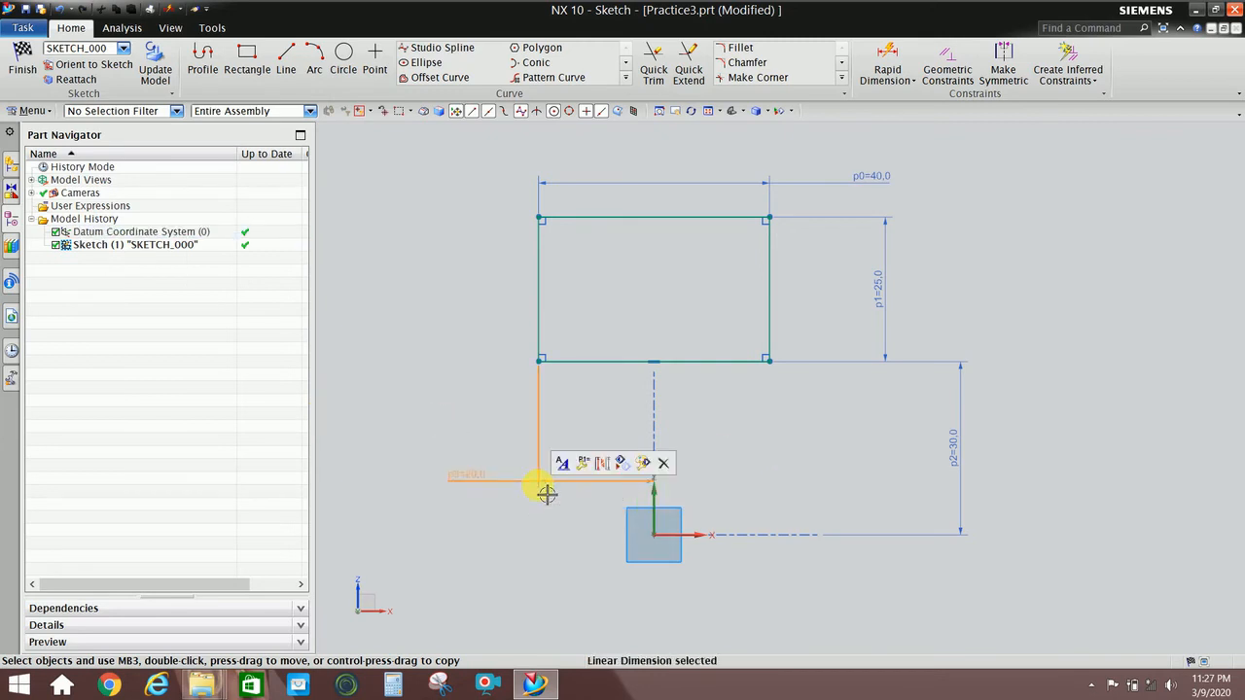
click(647, 458)
drag(767, 341, 958, 336)
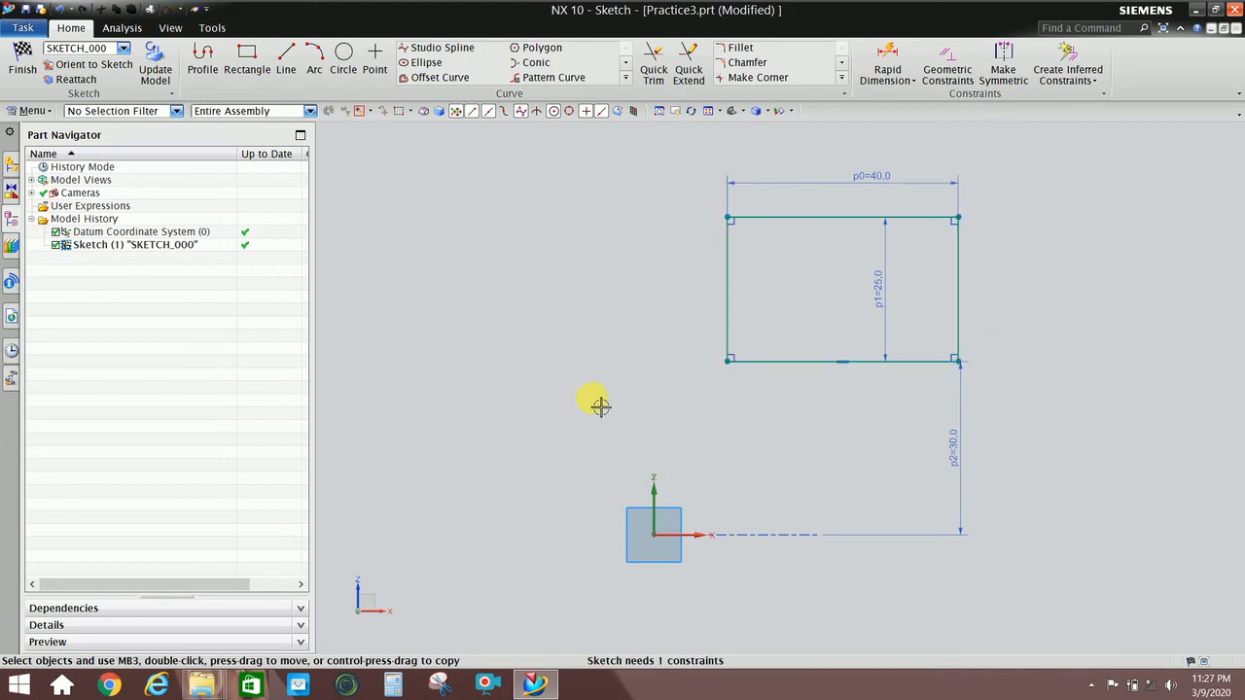
Add a Rapid Dimension between the rectangle's left side and the vertical axis, placing its value left of the axis
click(875, 70)
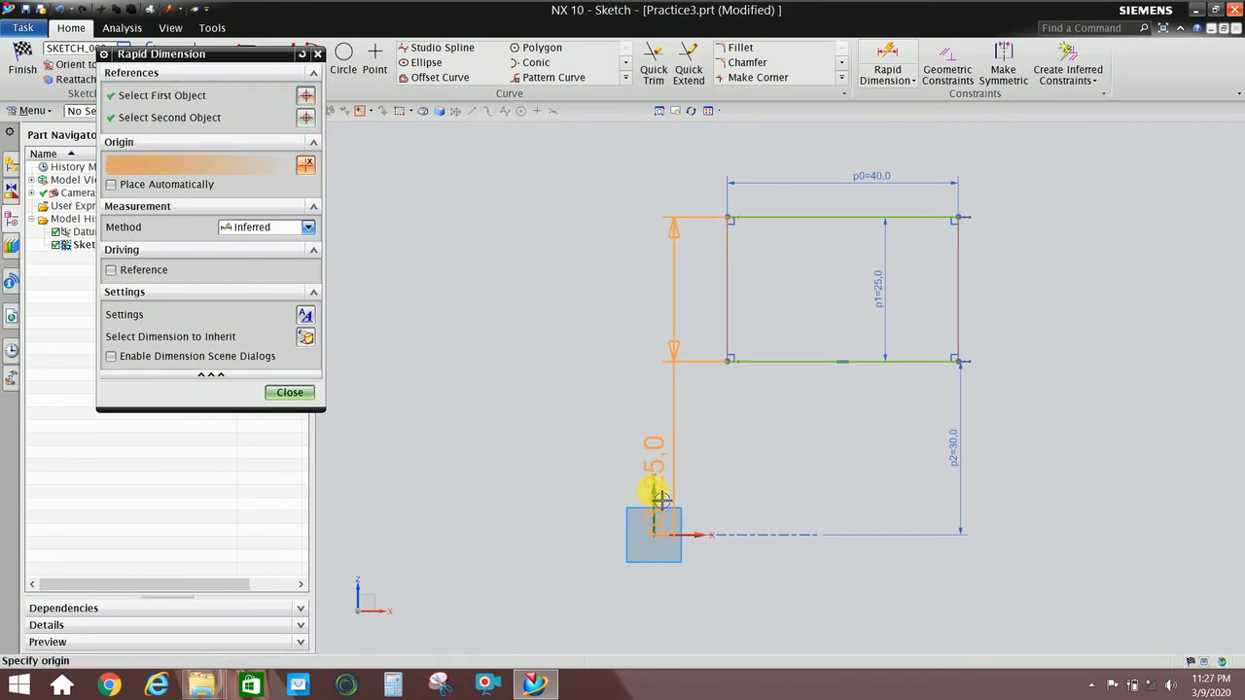
click(654, 506)
click(574, 303)
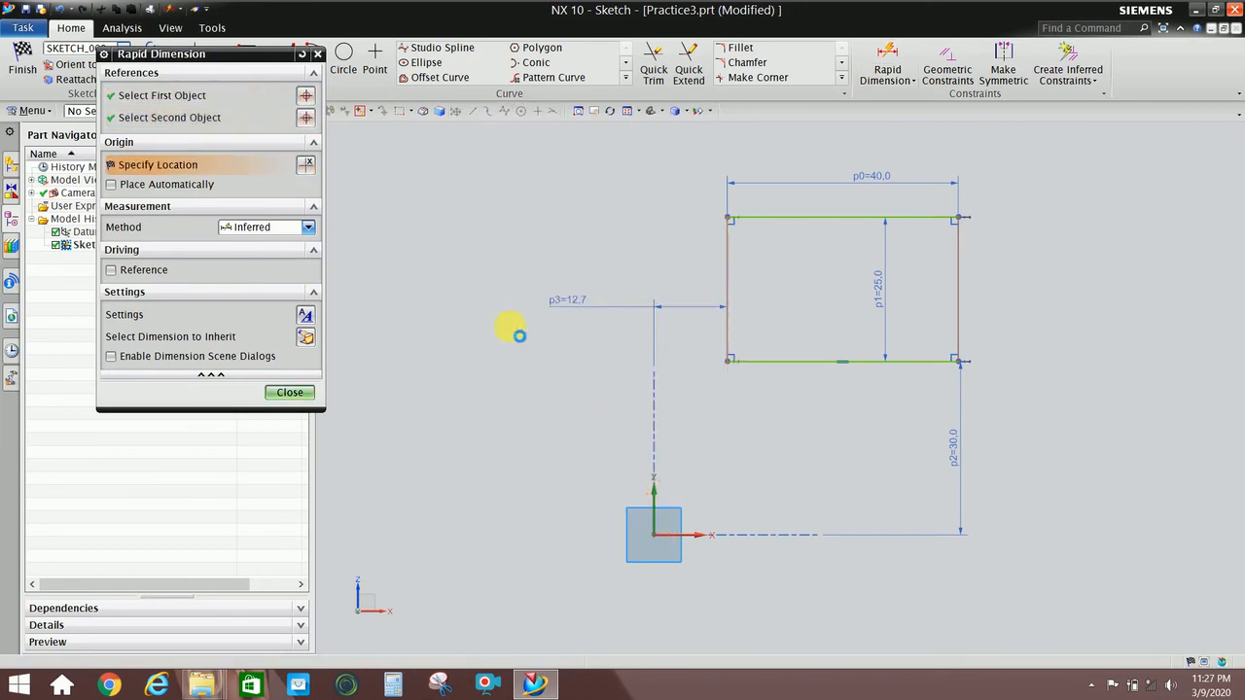
click(289, 391)
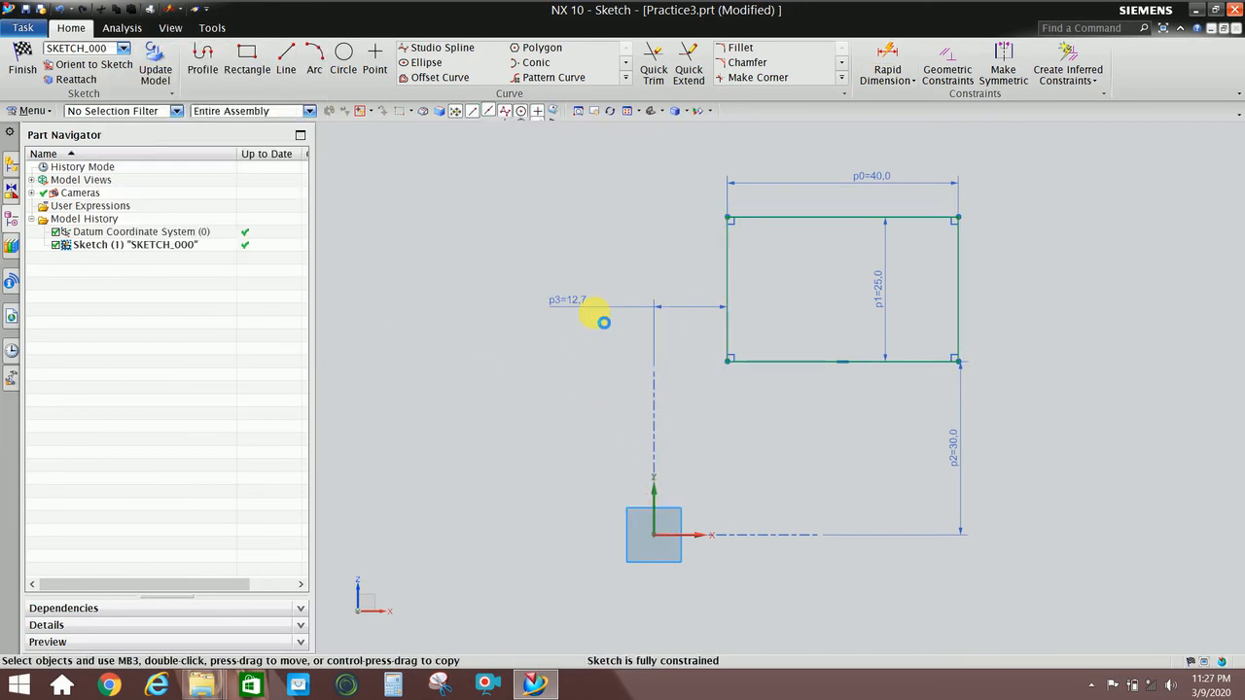
Set the distance from the rectangle's left side to the vertical axis to 10 mm
double_click(603, 322)
text(10)
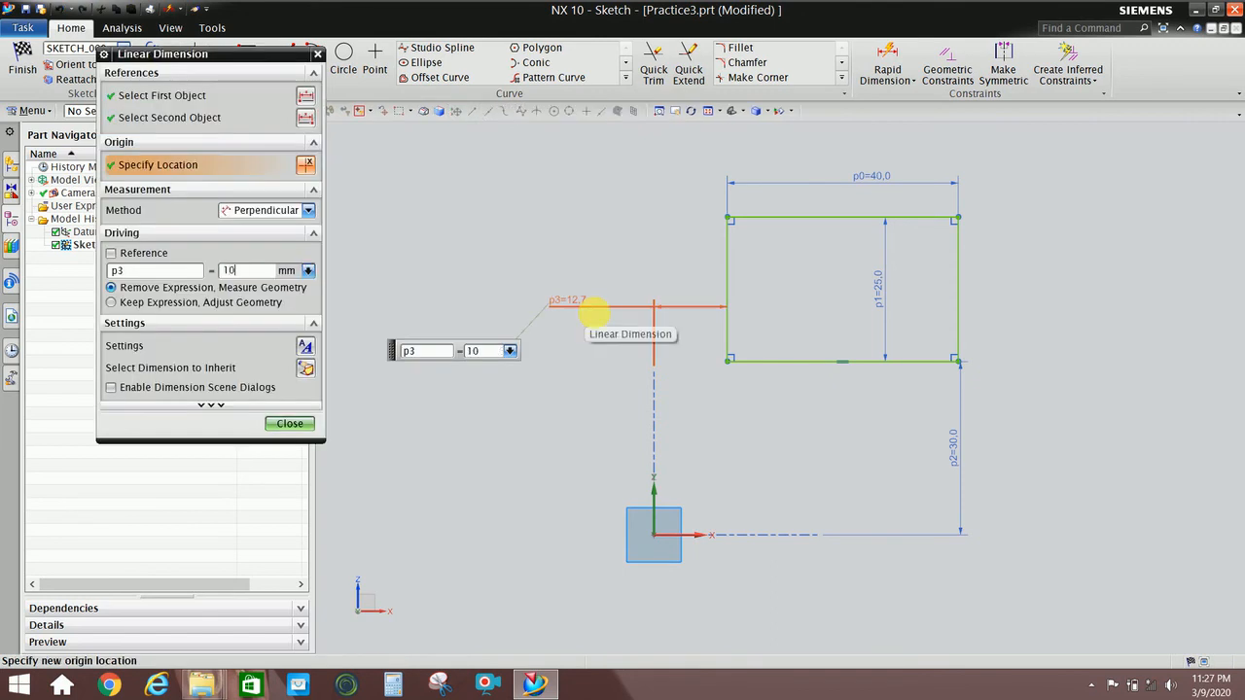
key(Return)
click(289, 423)
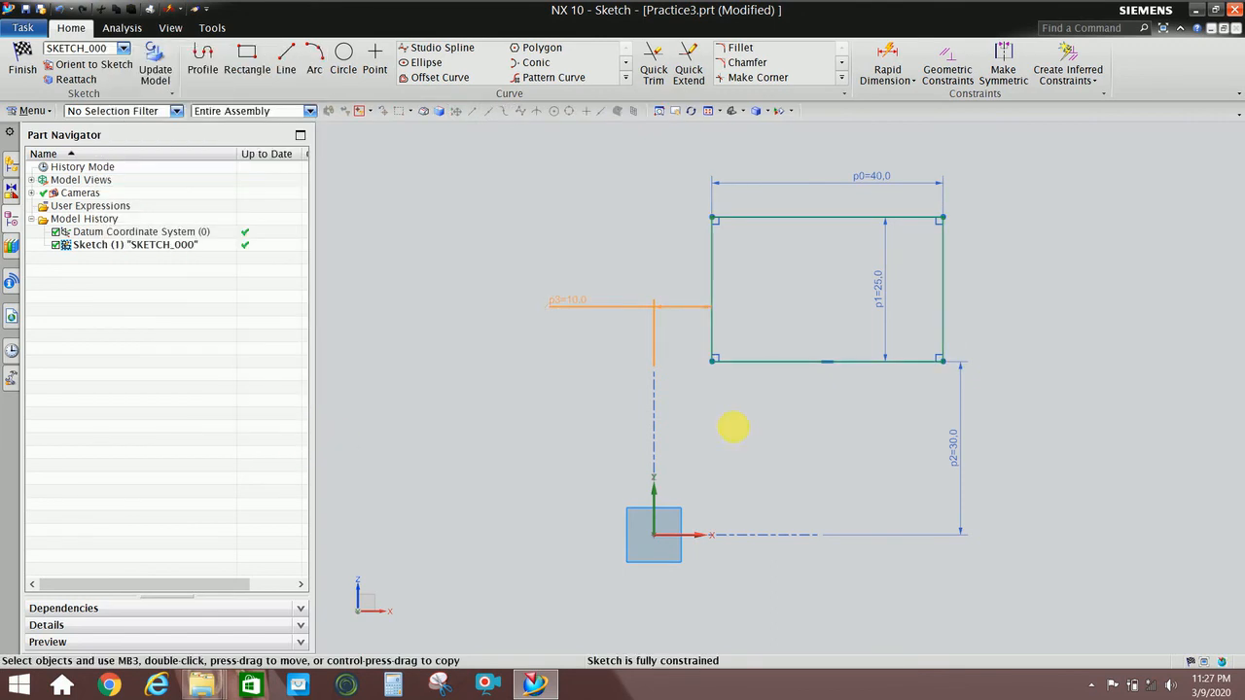
Move the height dimension outside the rectangle's right side, and set the rectangle's height to 30 mm
drag(878, 288, 1026, 291)
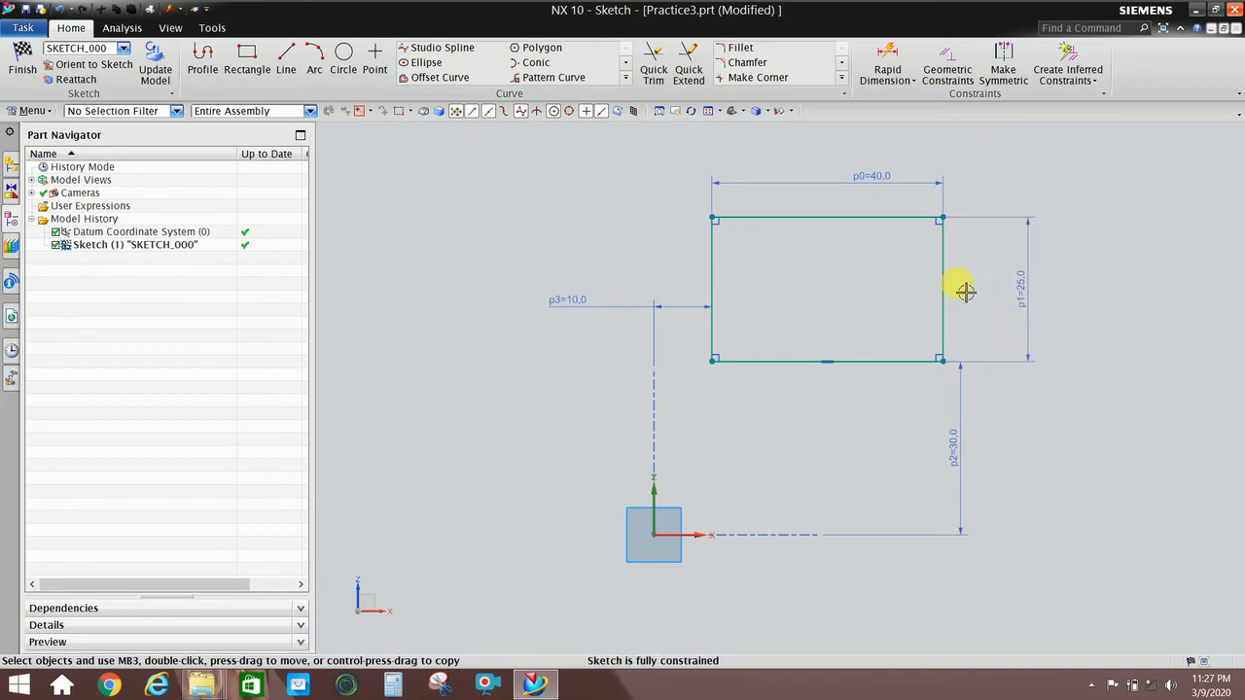
double_click(1030, 306)
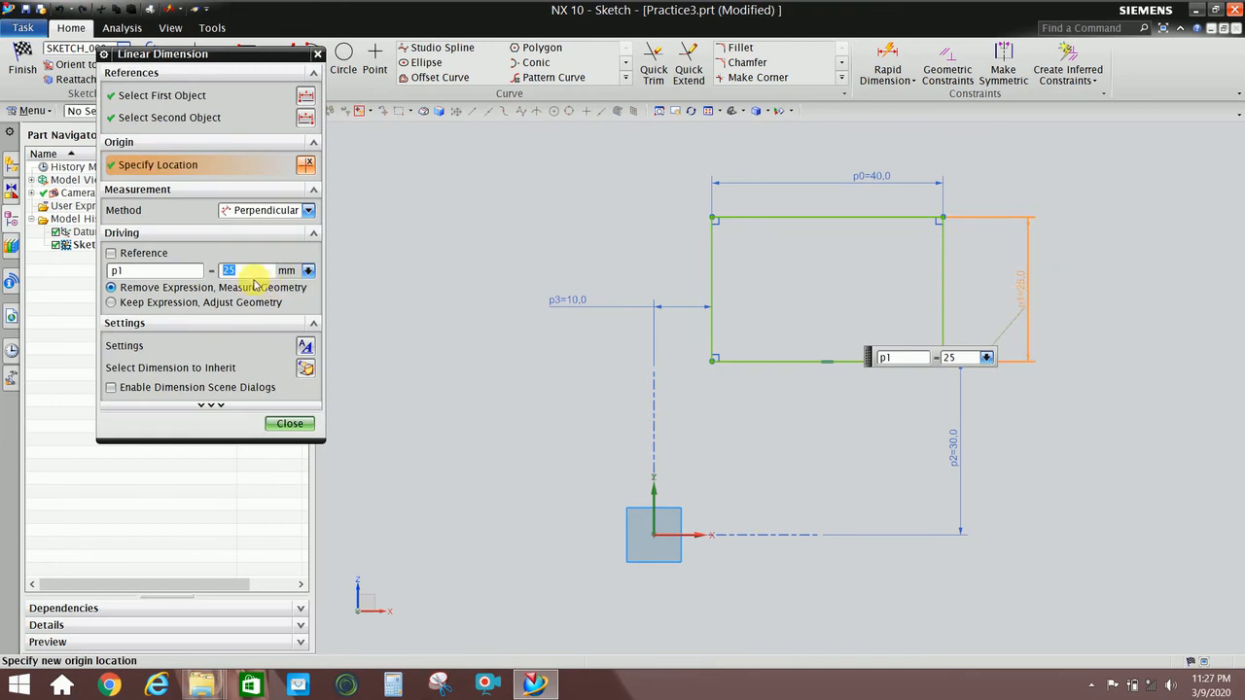
text(30)
key(Return)
click(280, 425)
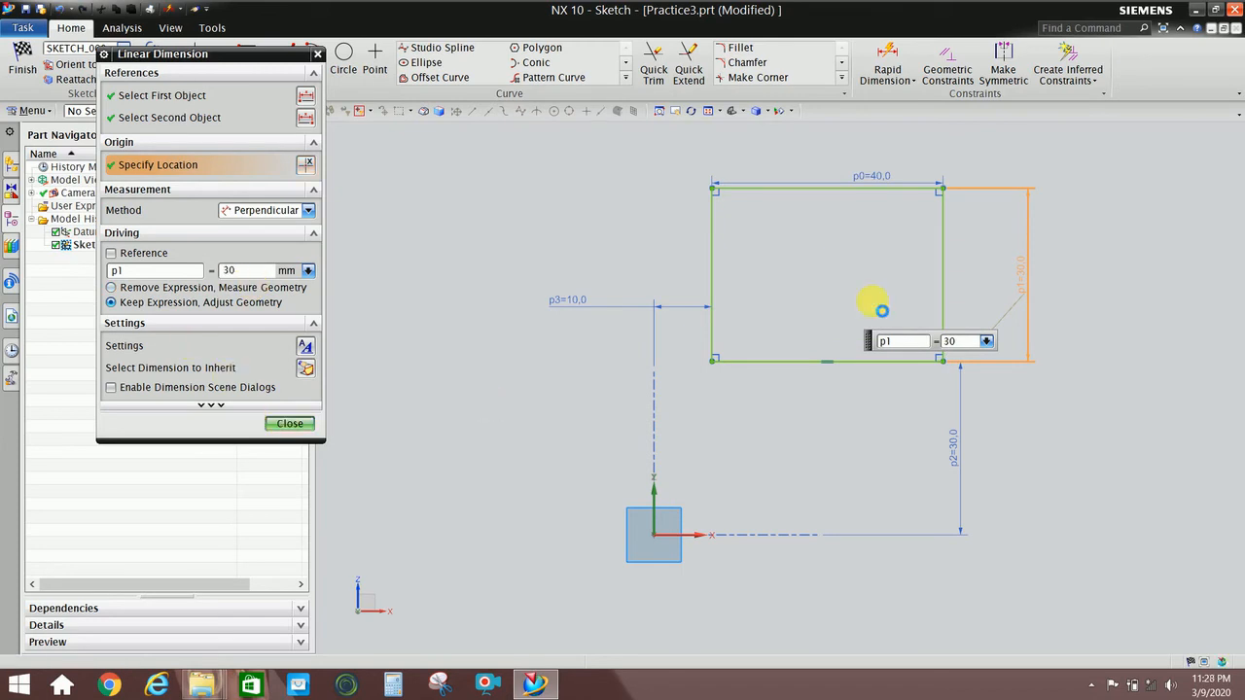
Center the 40 mm width dimension above the rectangle, and move the 30 mm axis distance outward to line up below the height dimension
scroll(889, 457, down, 2)
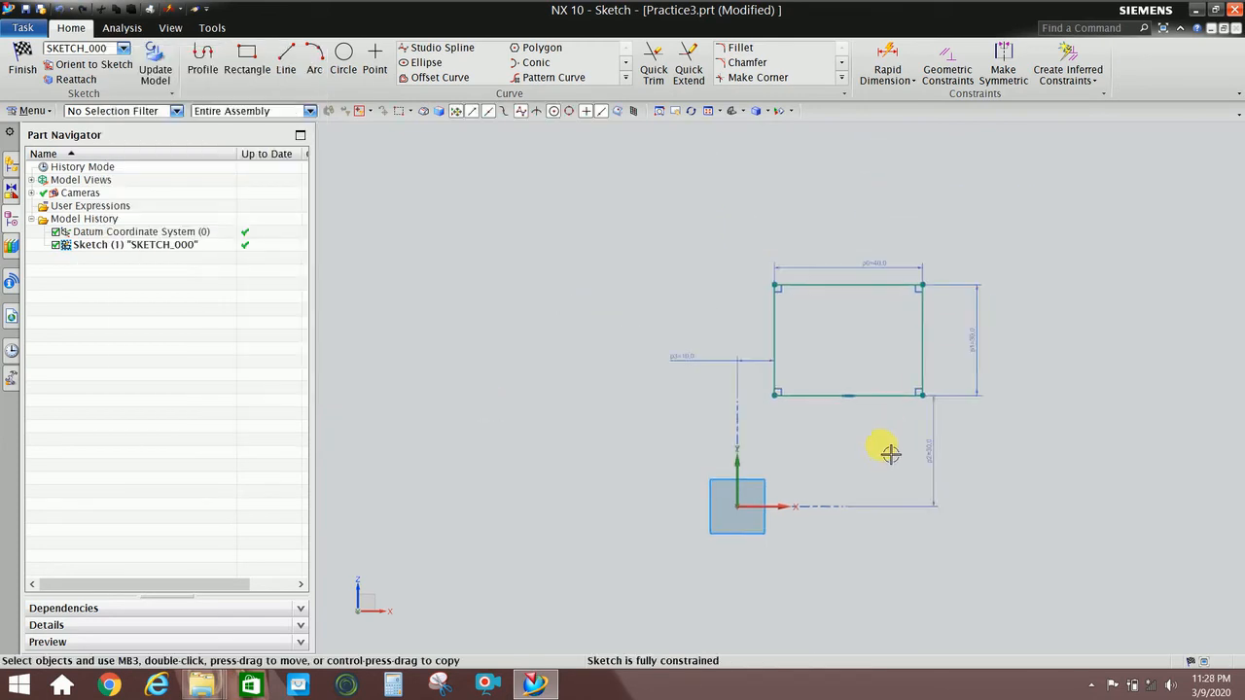
scroll(859, 395, up, 1)
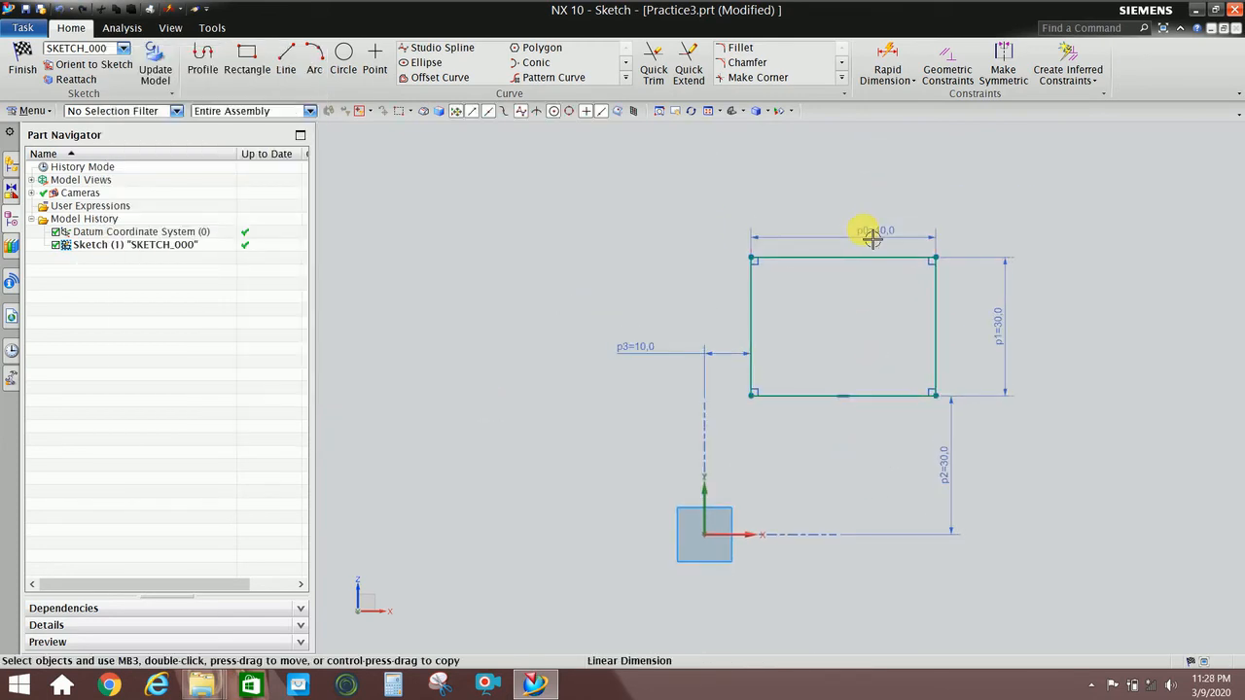
drag(872, 236, 858, 233)
drag(957, 483, 992, 473)
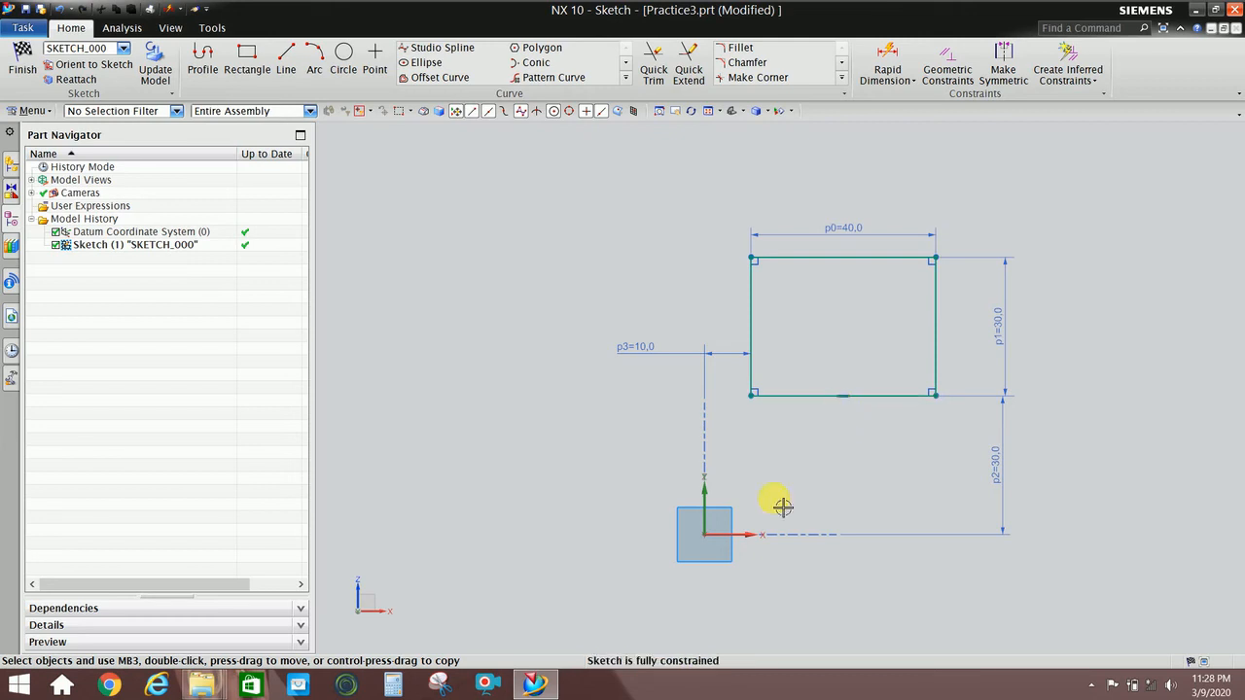
Delete the Horizontal constraint from the rectangle's bottom side, and undo the deletion
click(854, 405)
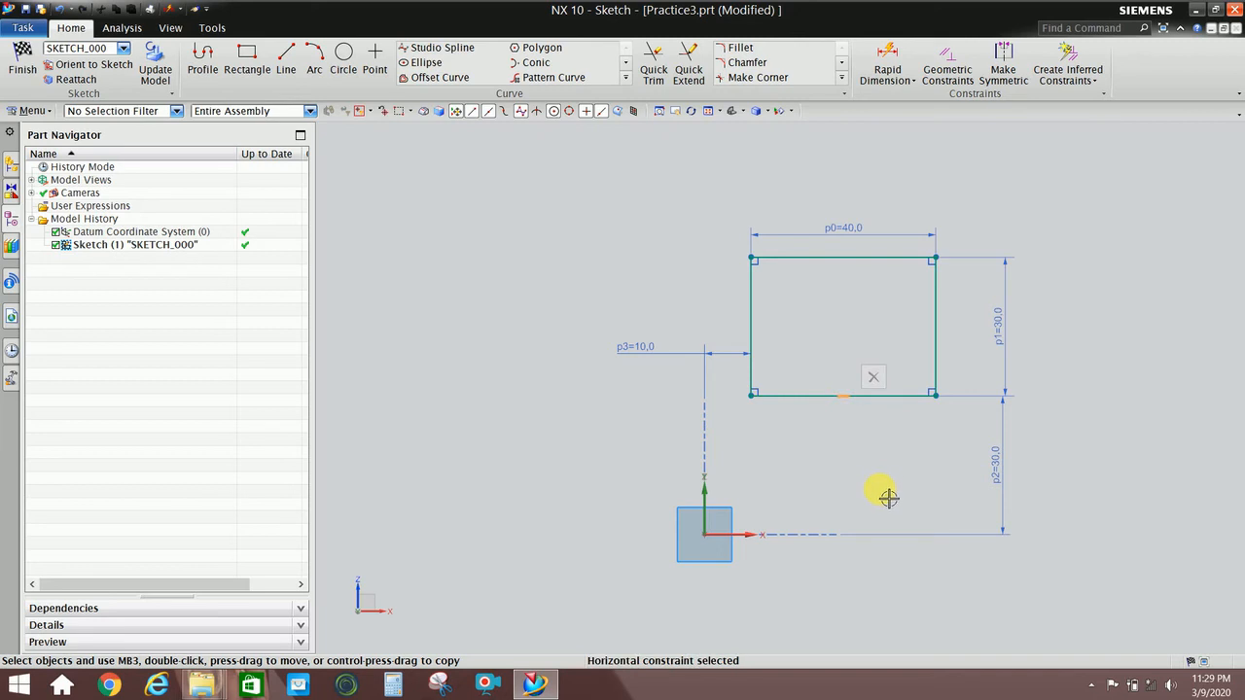
key(Delete)
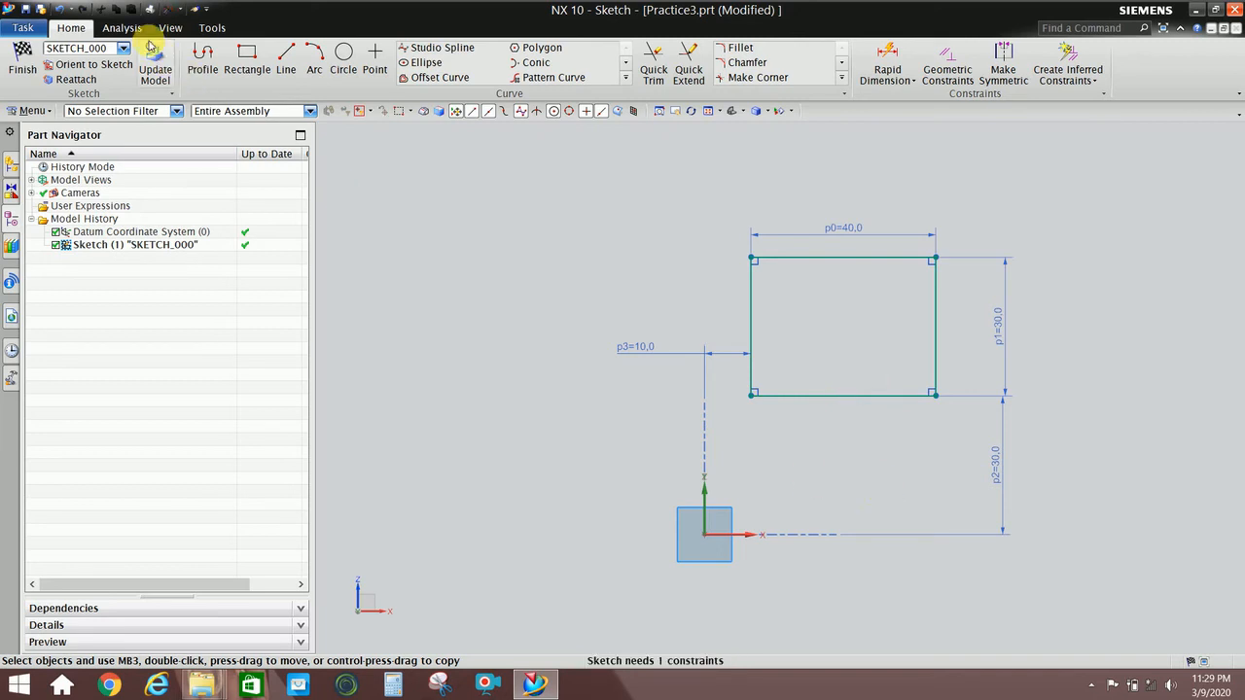
click(59, 8)
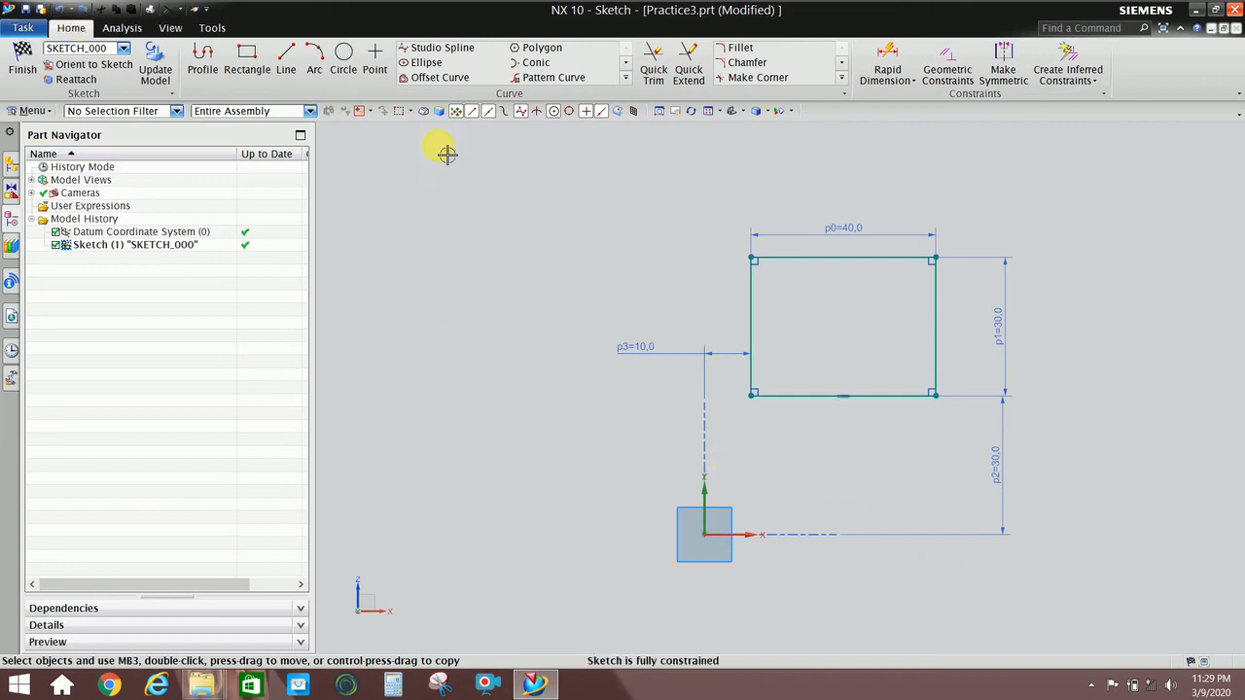
click(881, 59)
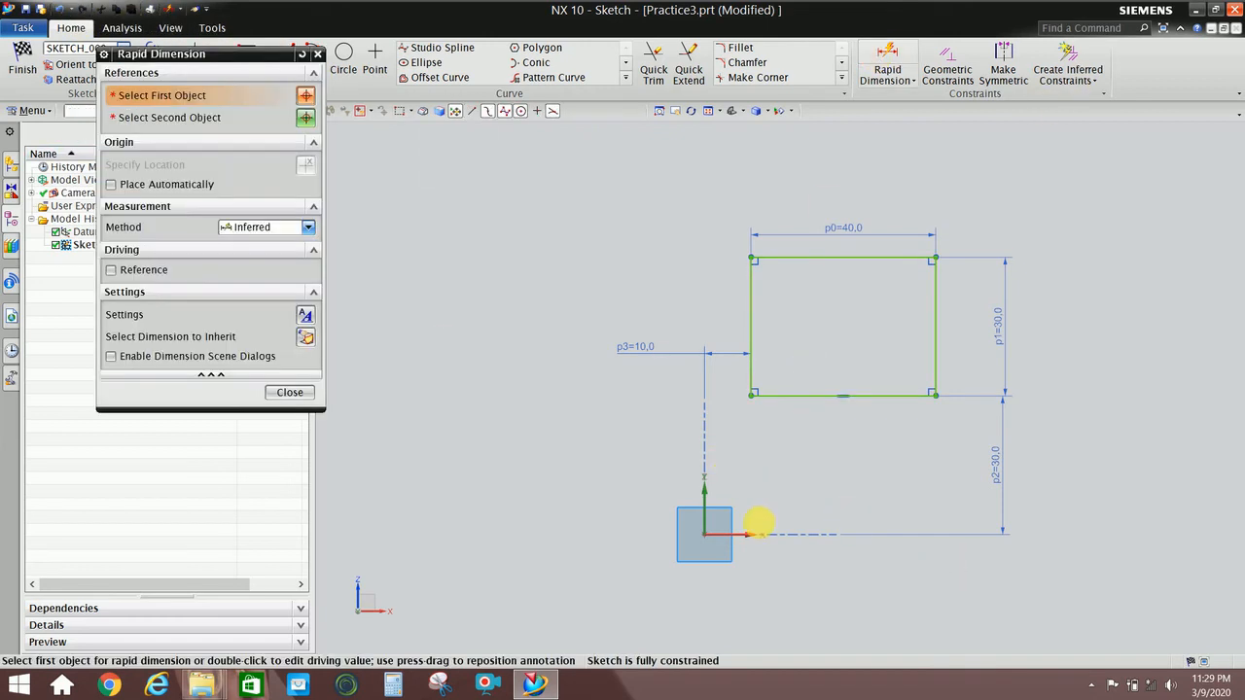
click(747, 534)
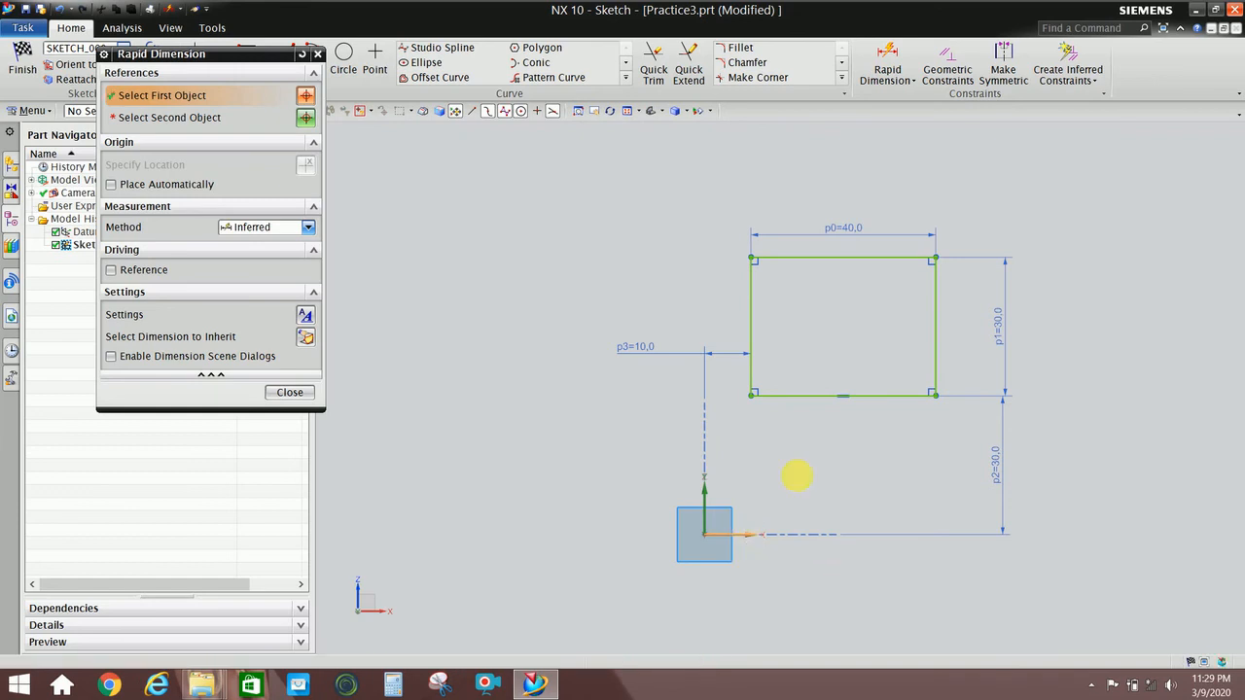
click(780, 404)
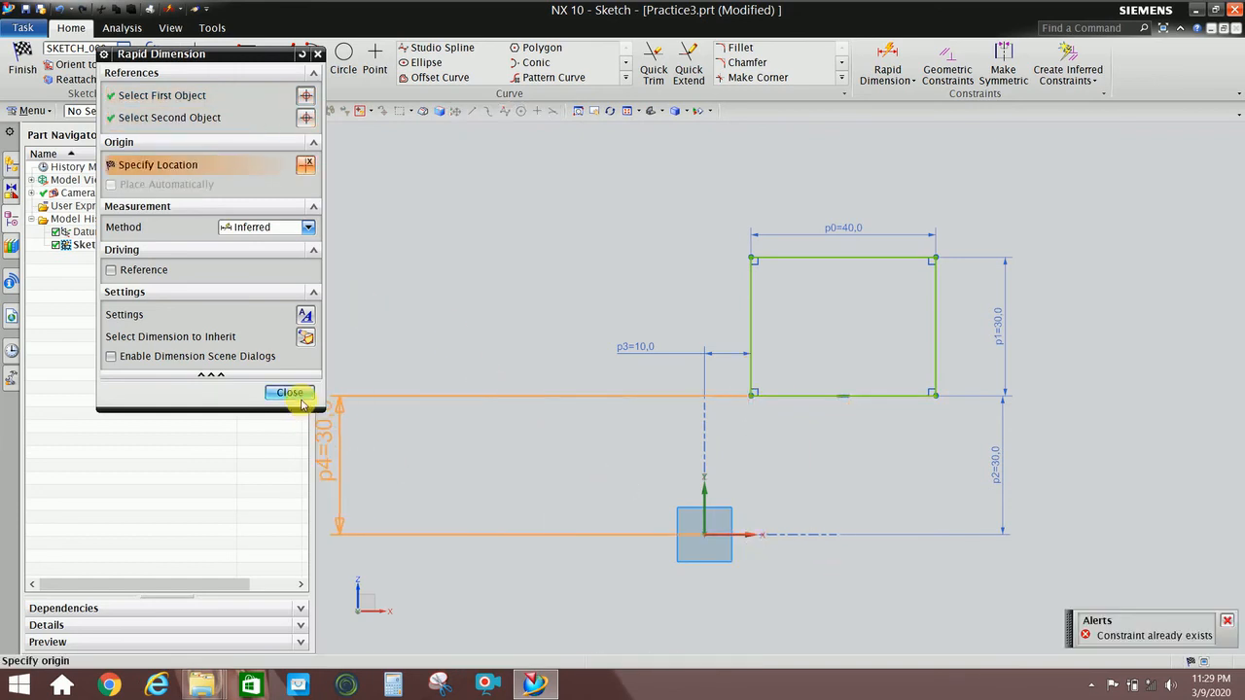
click(289, 392)
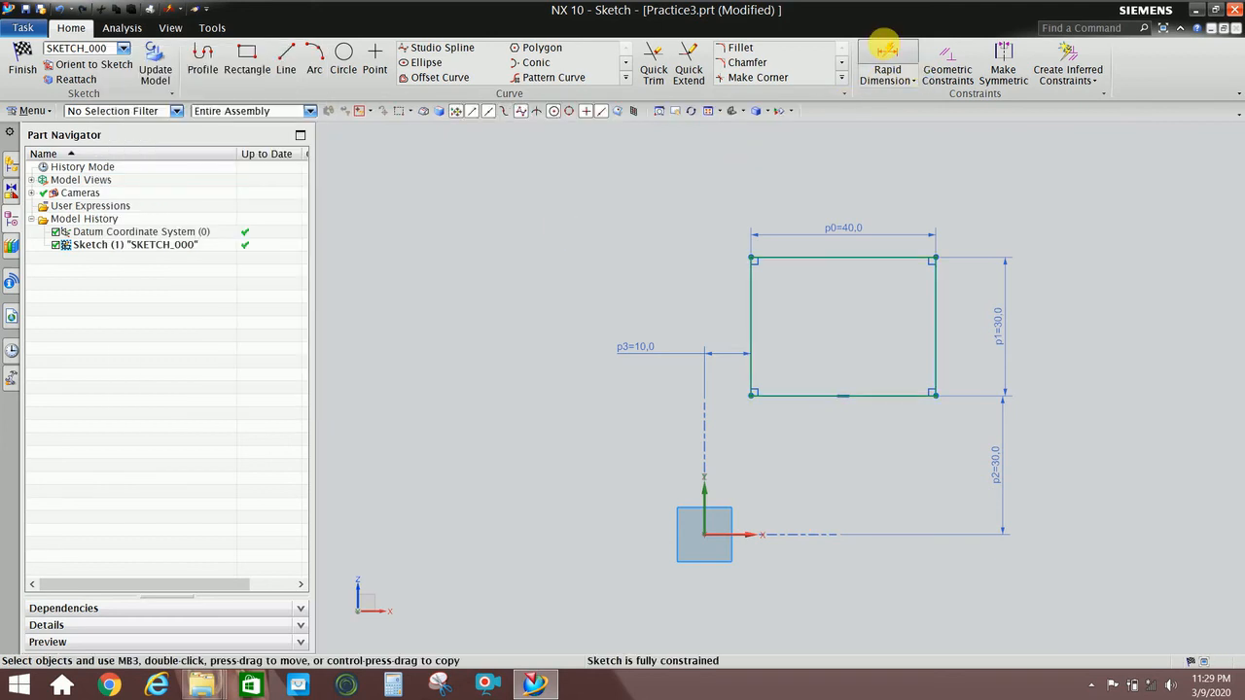
Add an Angular Rapid Dimension between the horizontal axis and the rectangle's bottom side, placed to the left of the vertical axis
click(885, 51)
click(256, 227)
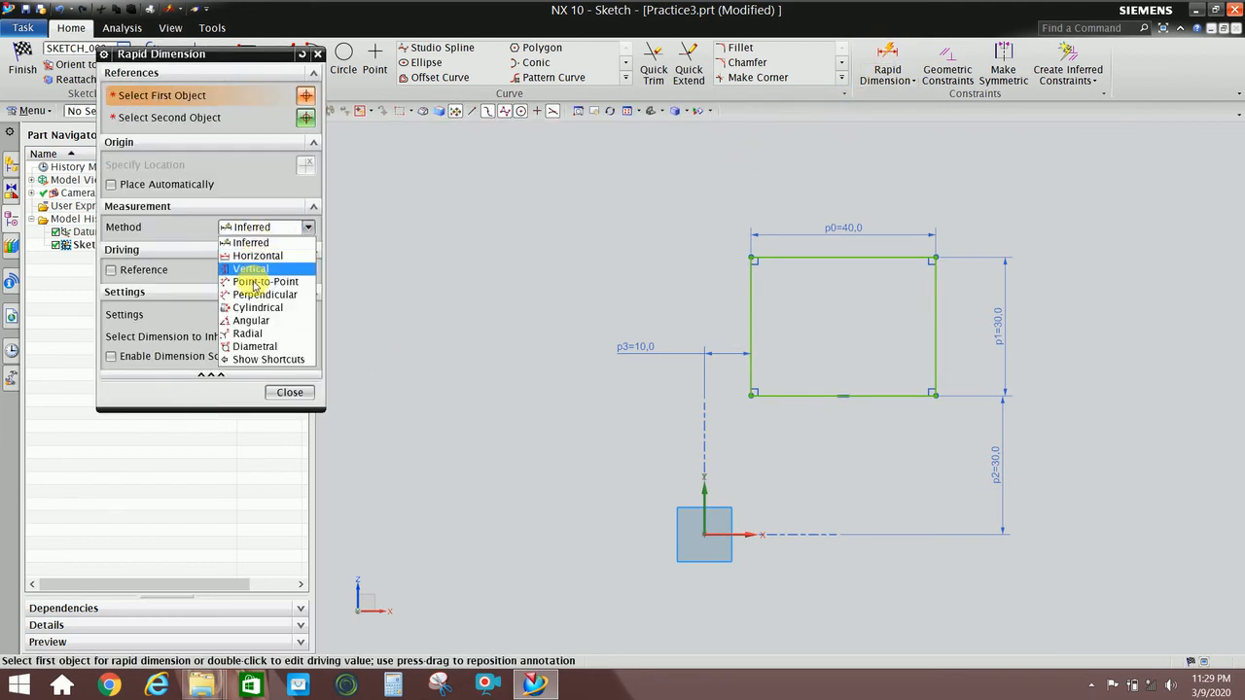
click(251, 322)
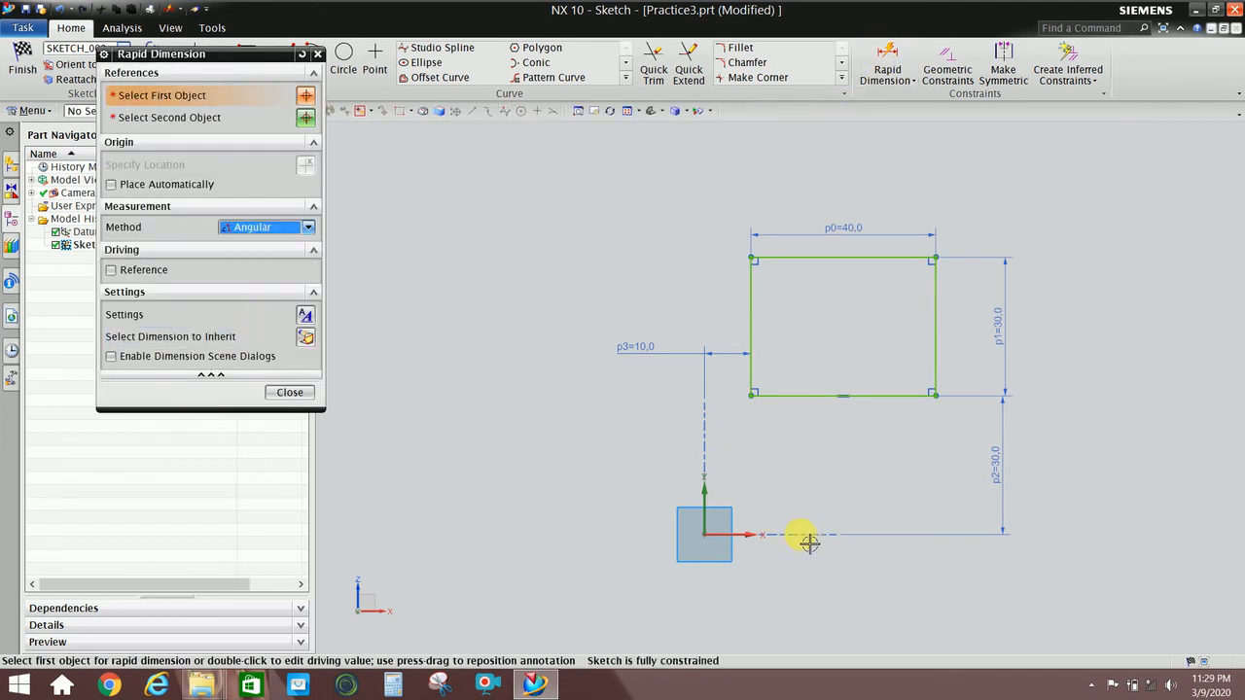
click(760, 550)
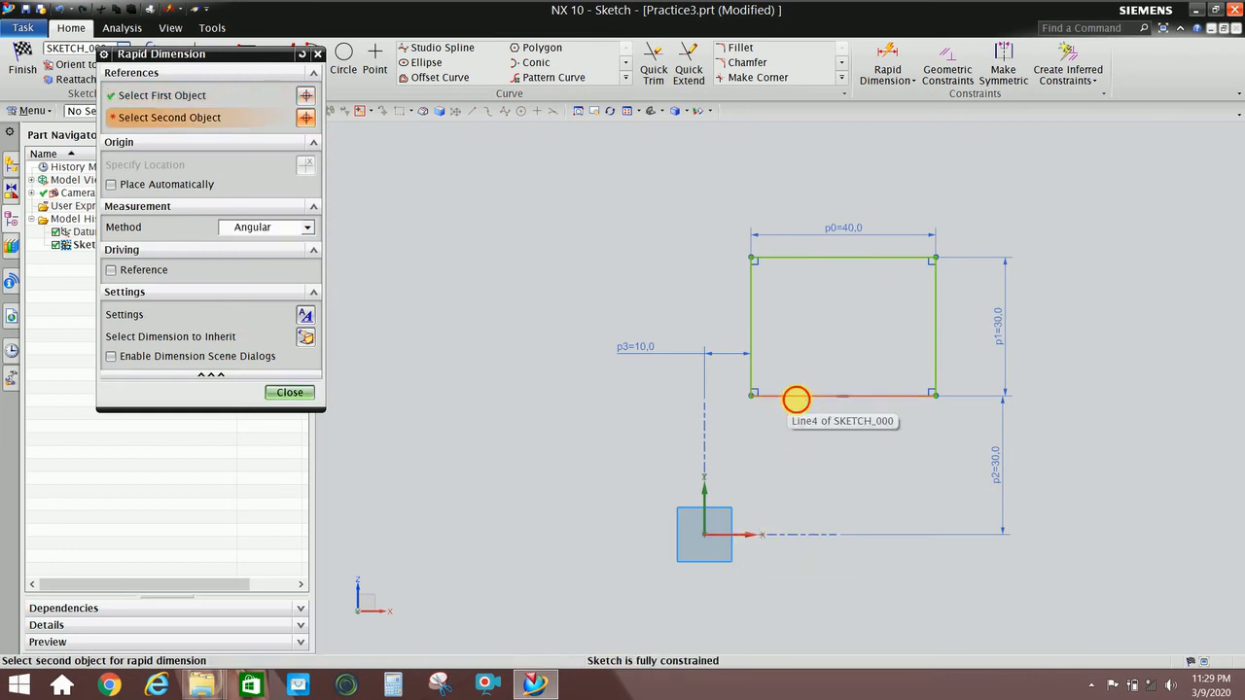
click(797, 397)
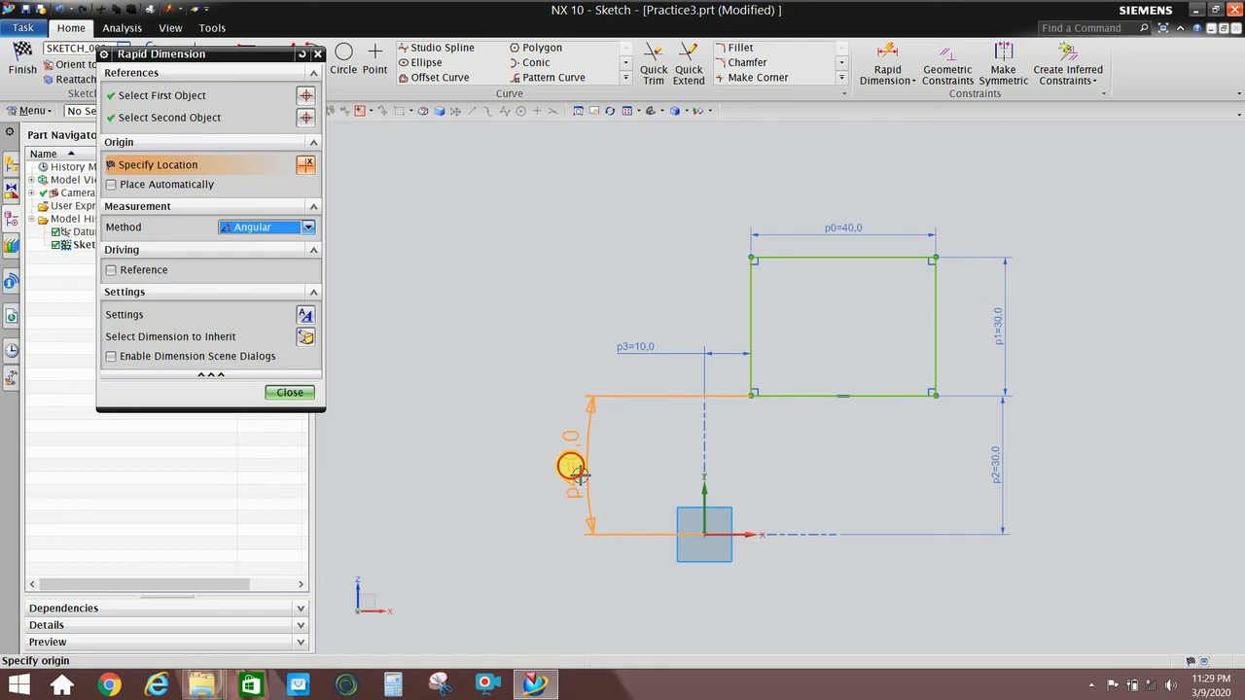
click(577, 474)
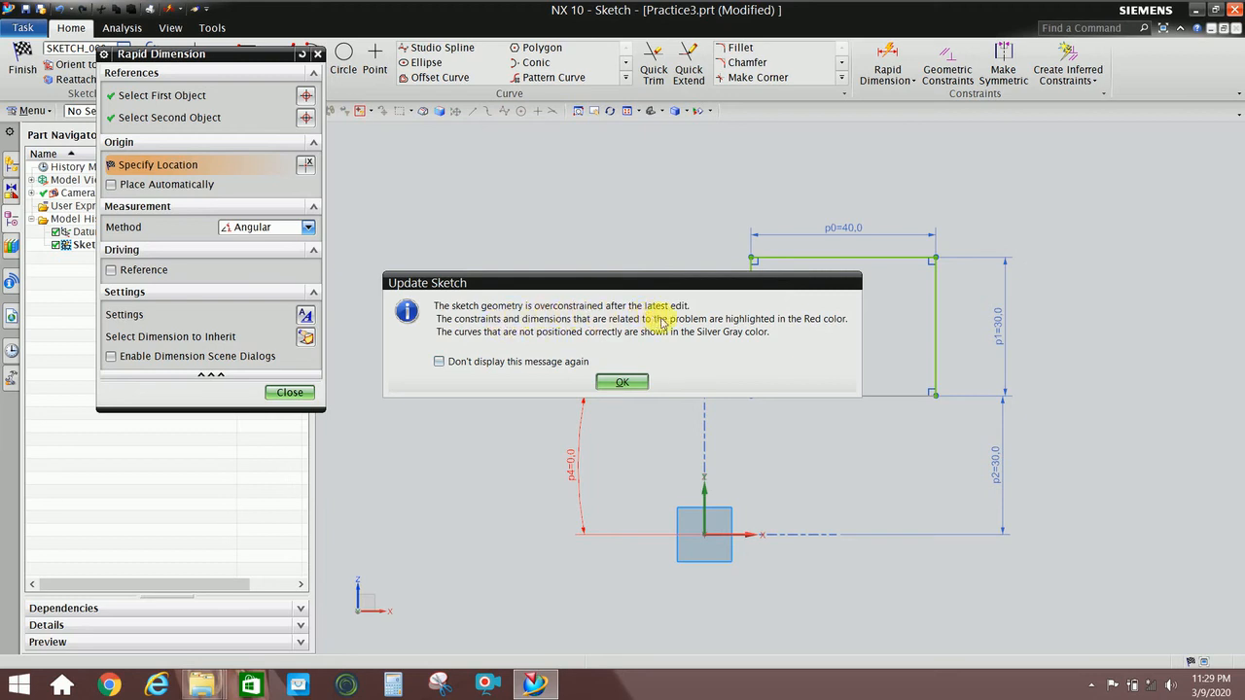
click(621, 382)
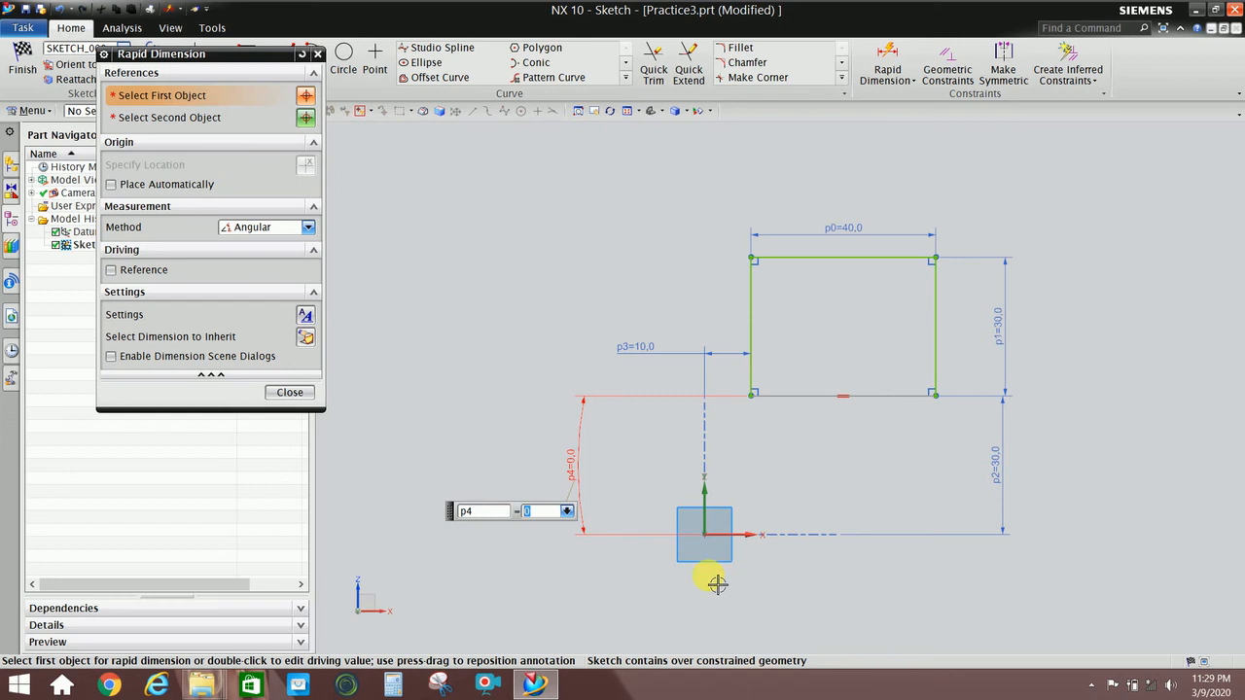
click(304, 391)
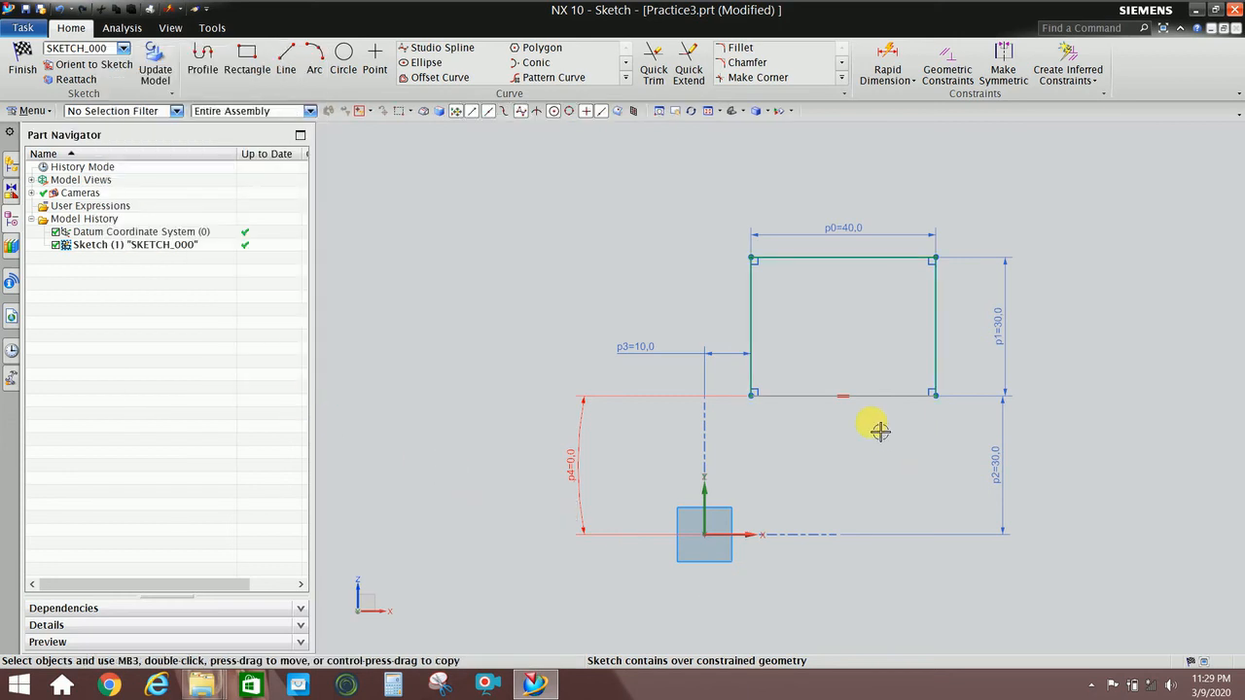
Delete the Horizontal constraint from the rectangle's bottom side, and move the angular dimension to the right of the vertical axis
click(572, 461)
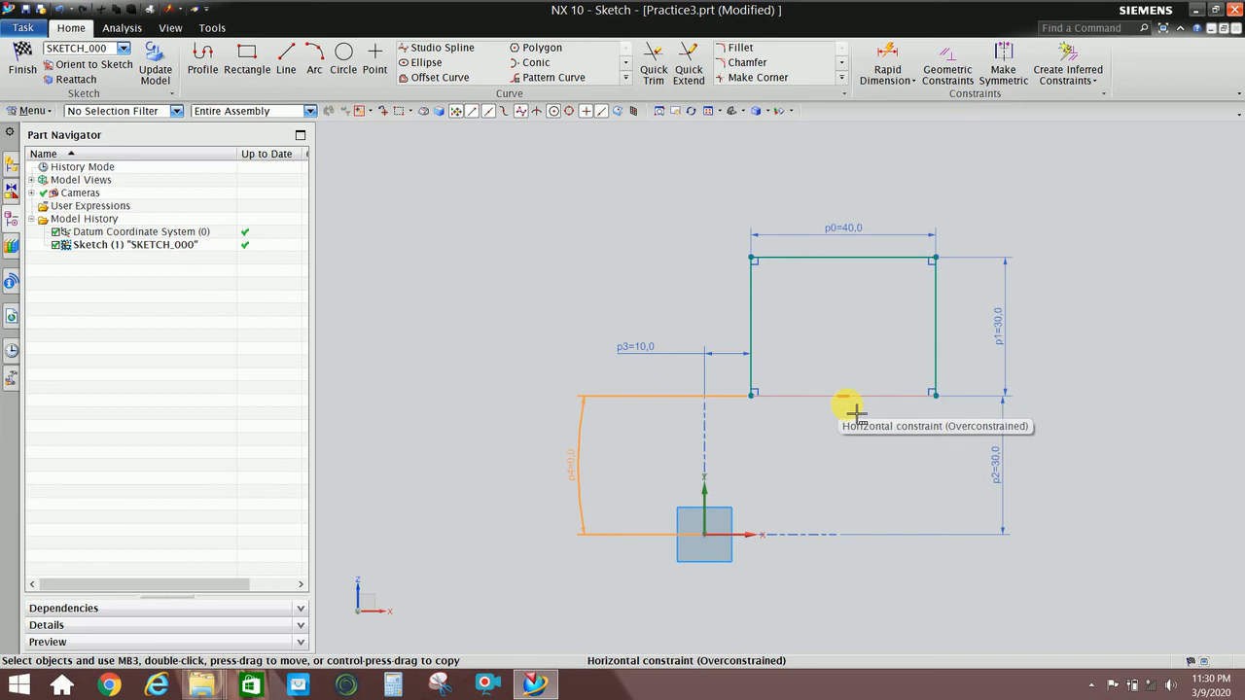
click(850, 447)
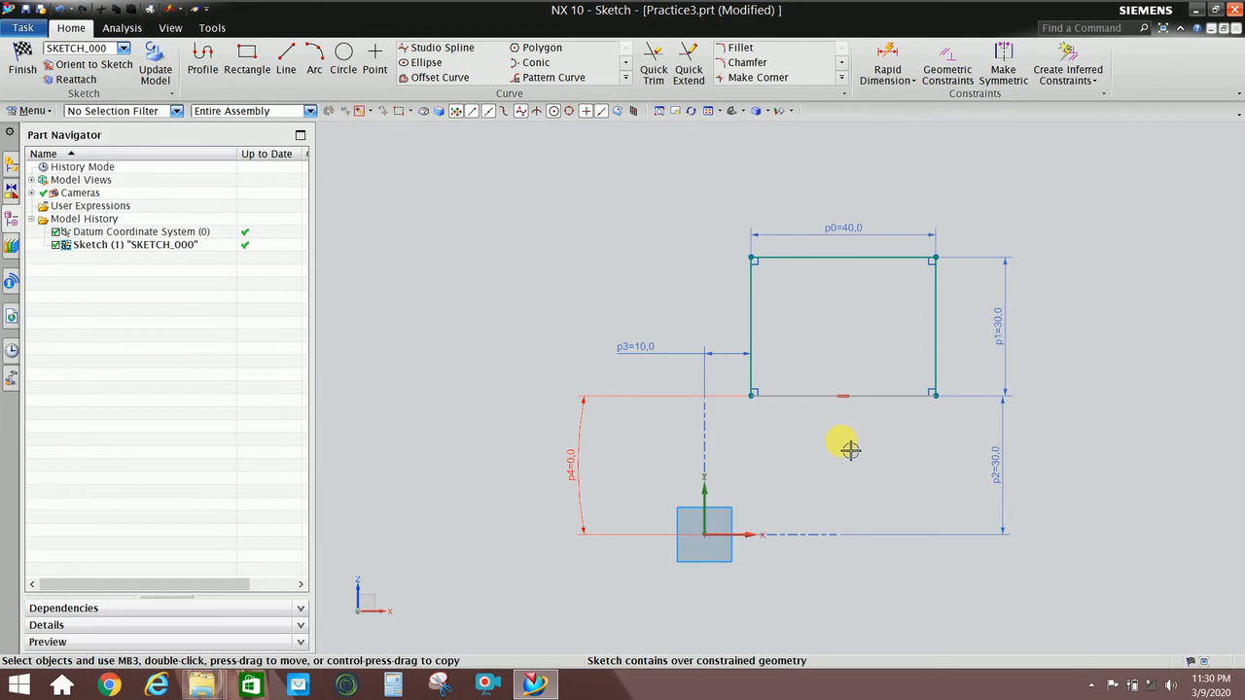
click(873, 411)
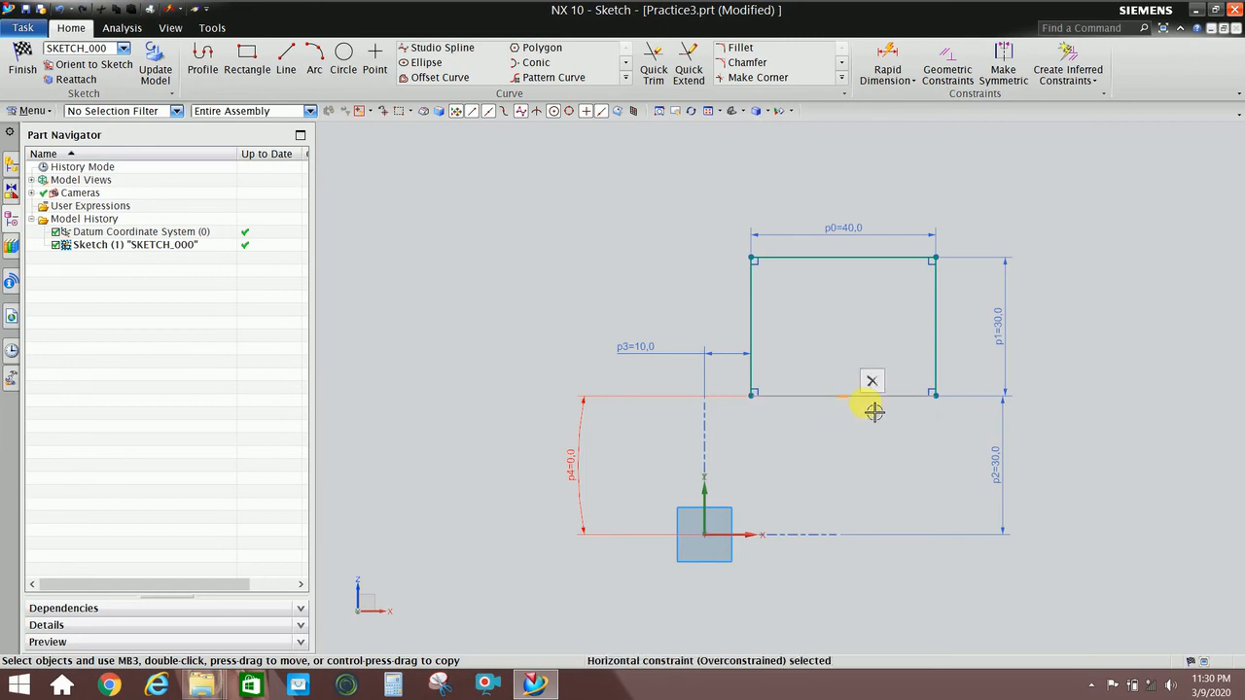
click(871, 381)
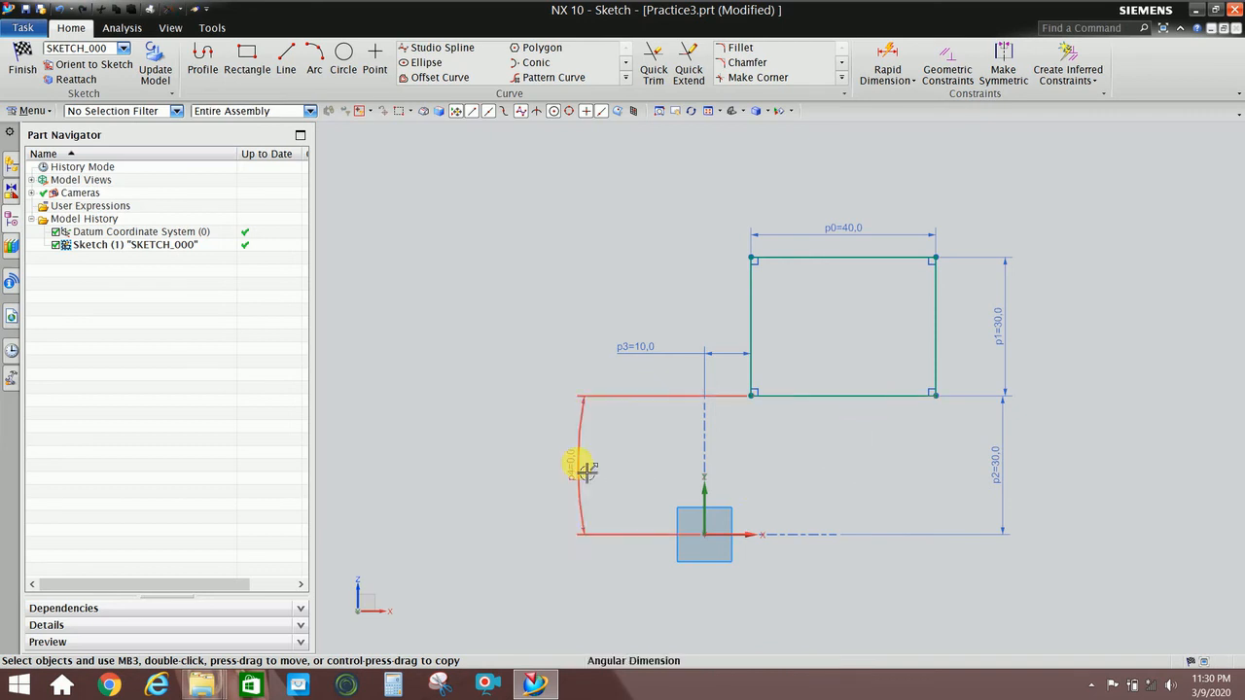
drag(585, 470, 804, 457)
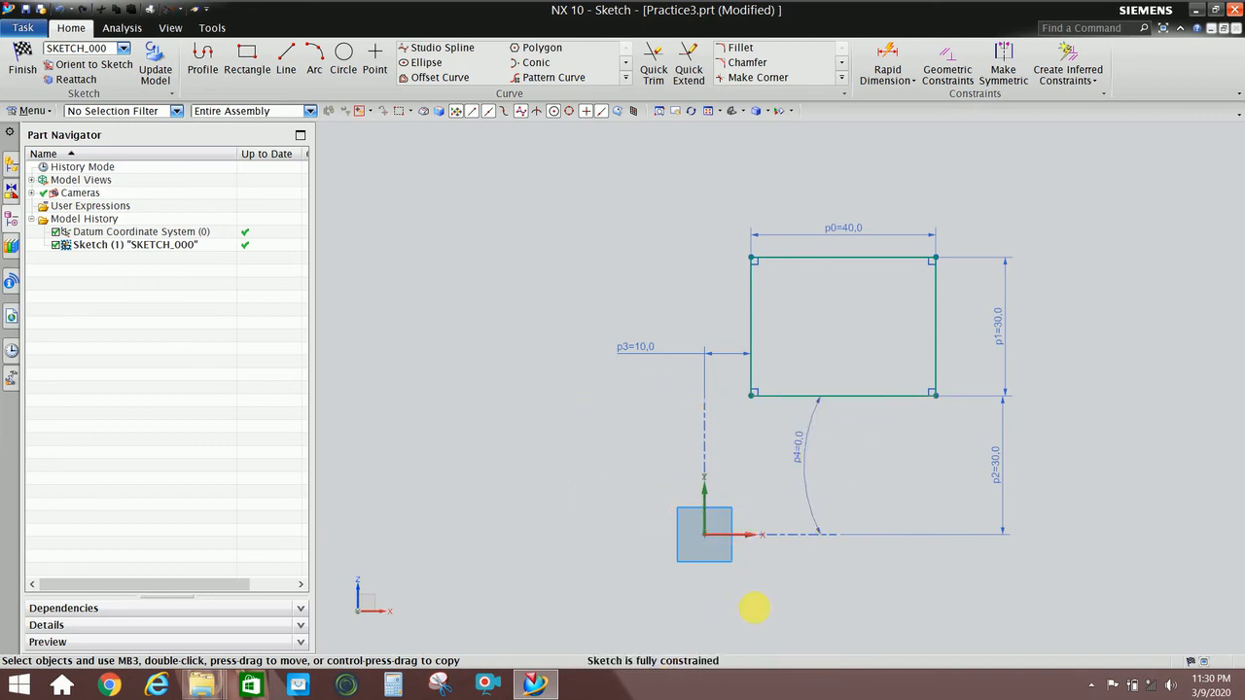
Set the angle between the horizontal axis and the rectangle's bottom side to 30 degrees, and move that dimension farther outward
double_click(806, 448)
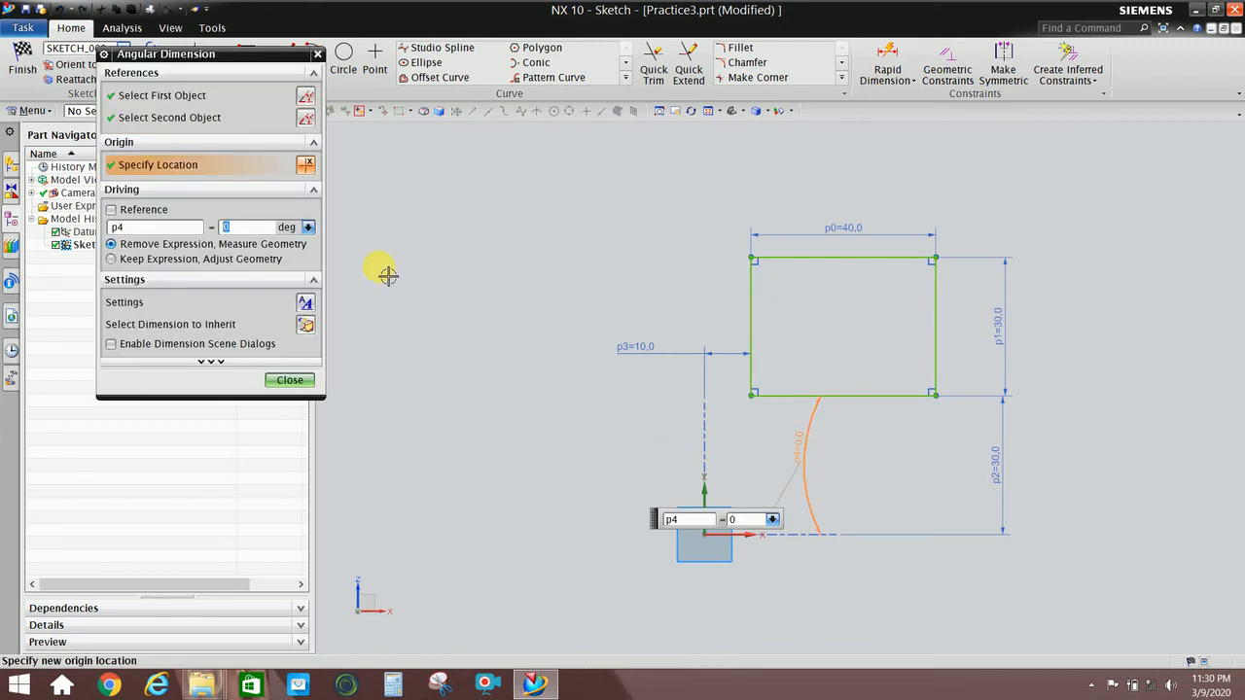
text(30)
key(Return)
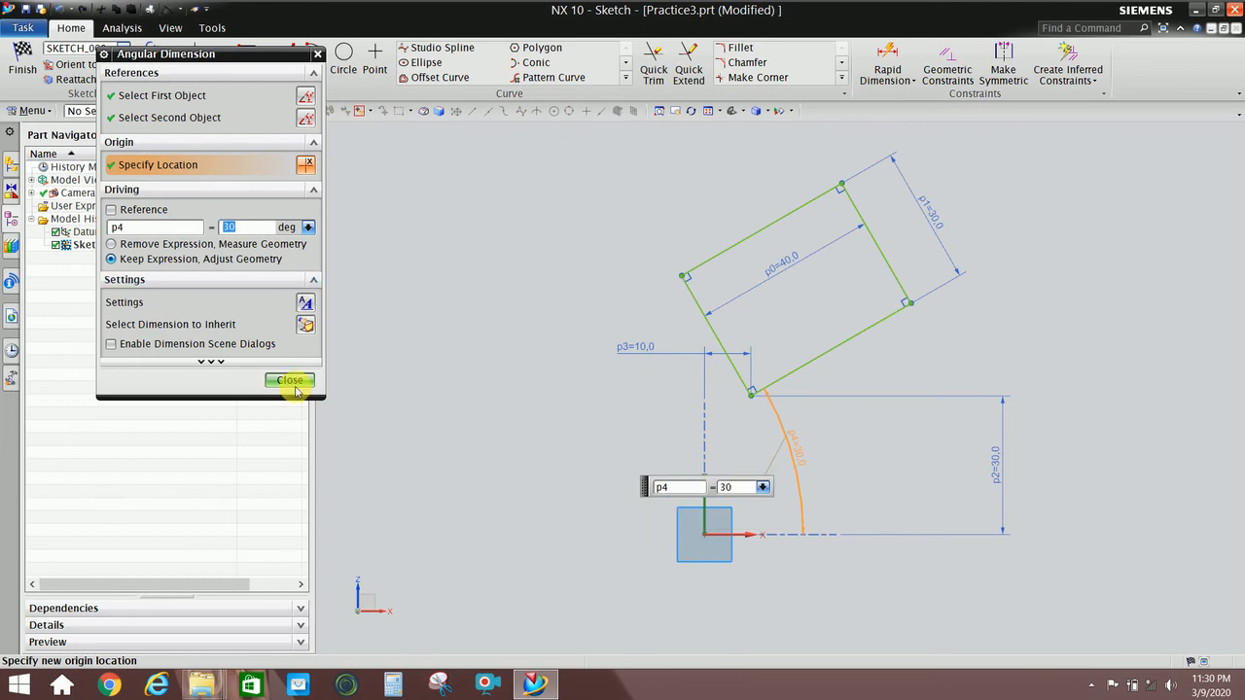
click(289, 380)
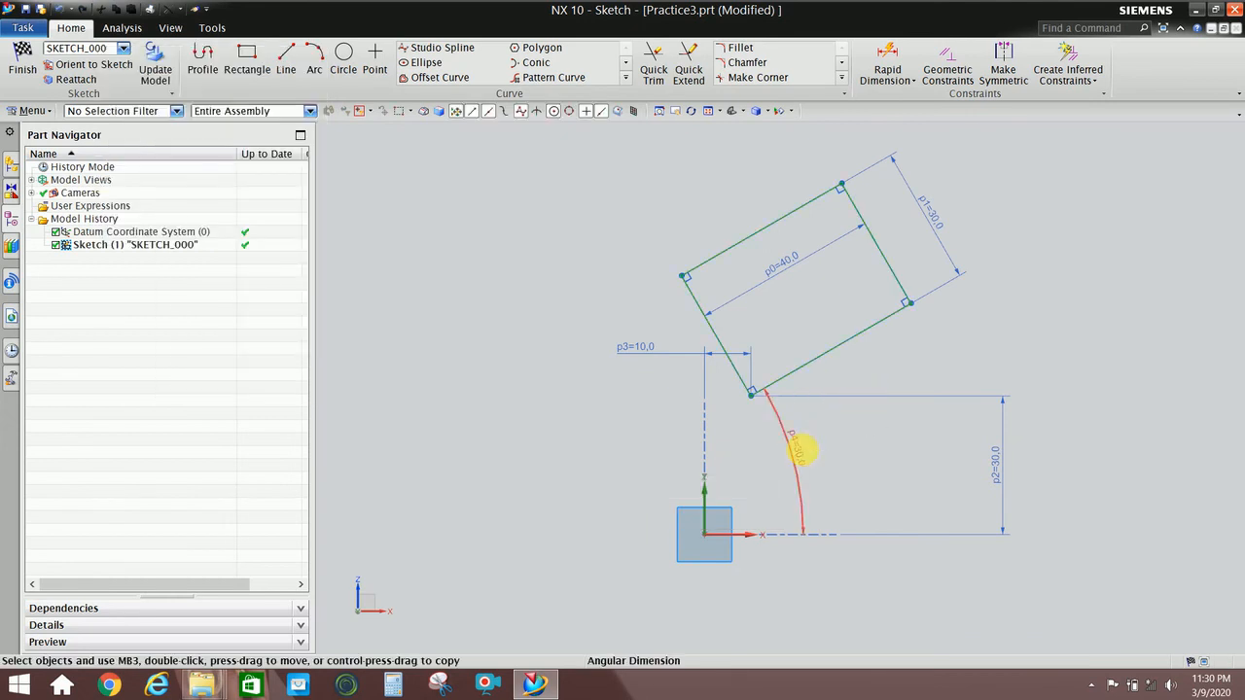
mouse_move(801, 450)
mouse_down()
mouse_move(860, 433)
mouse_move(884, 389)
mouse_up()
scroll(832, 512, down, 2)
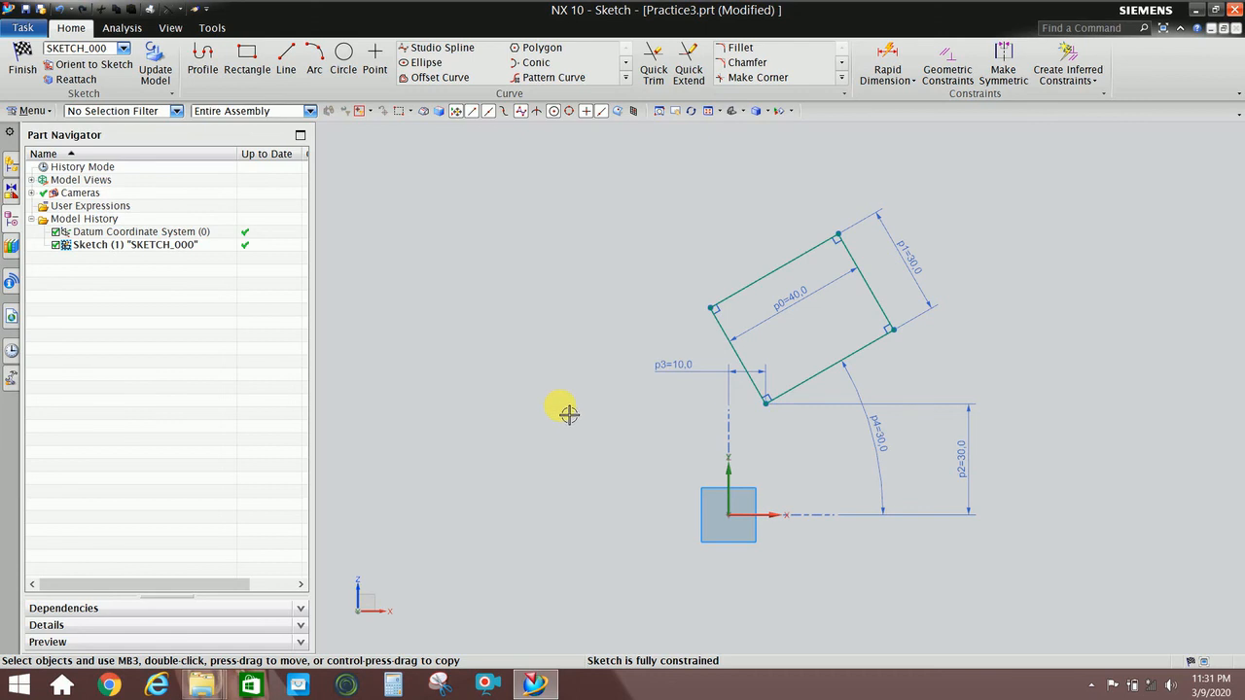
Sketch a short, downward-sloping free line above the rectangle's tilted upper side
key(c)
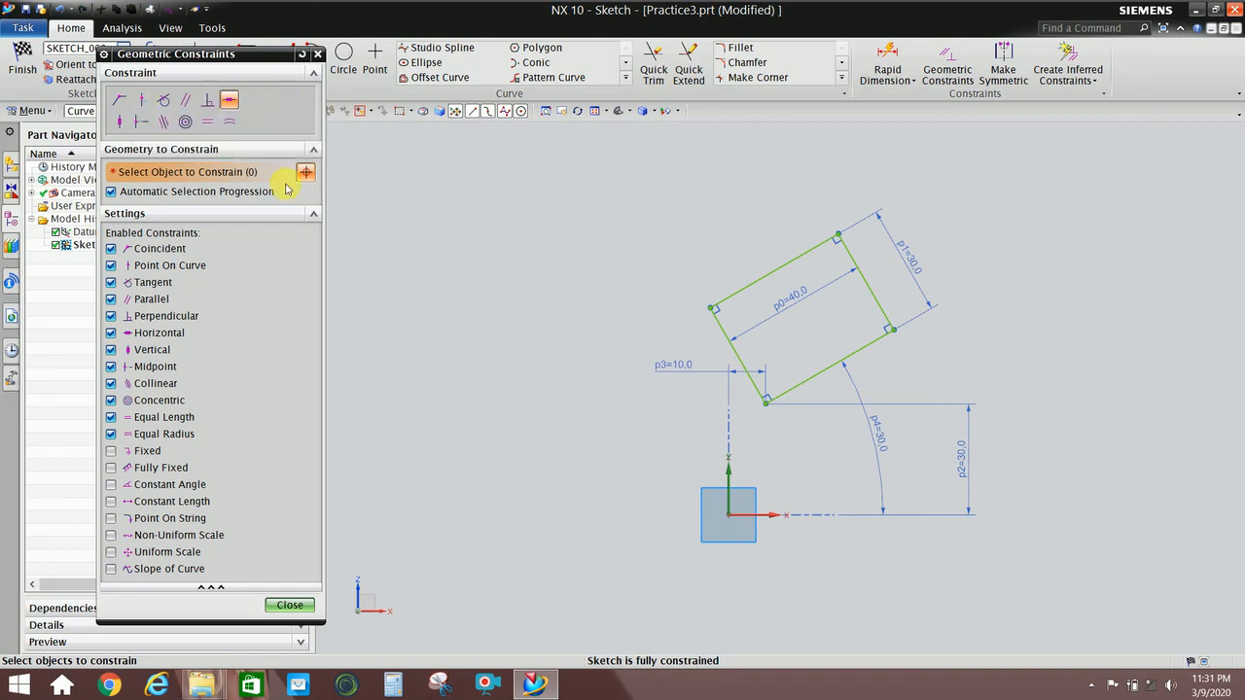
click(292, 608)
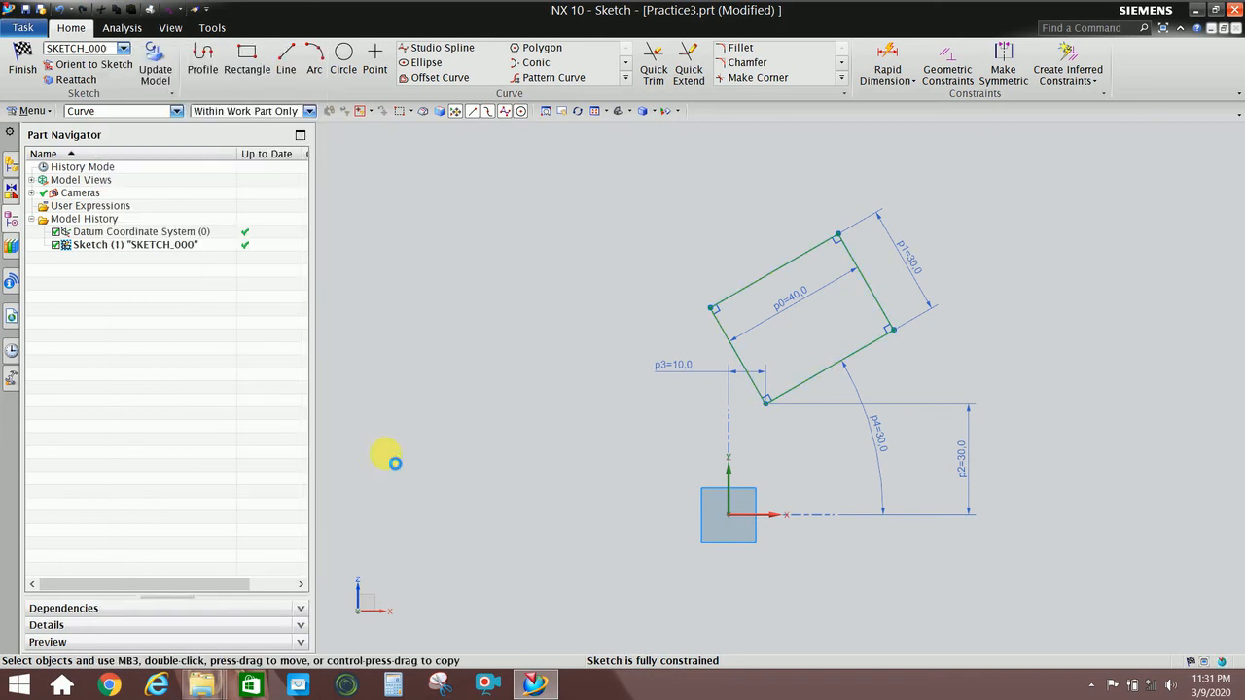
click(283, 57)
scroll(544, 457, down, 2)
scroll(709, 355, up, 4)
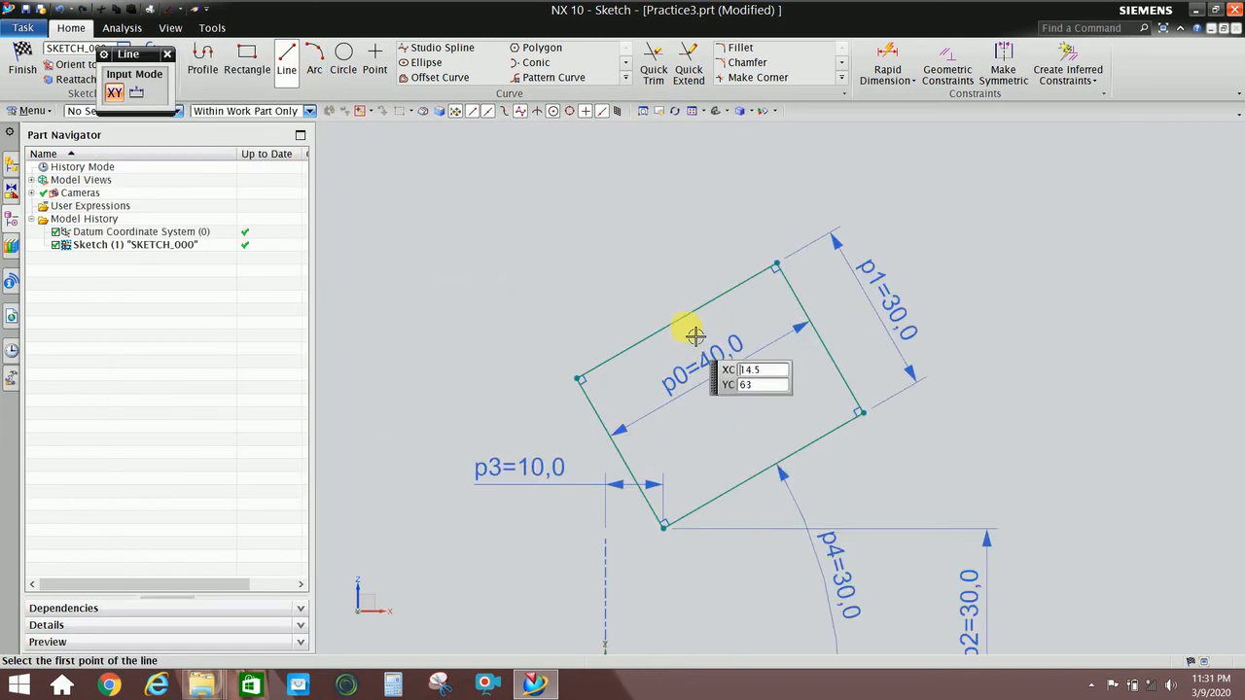
click(558, 214)
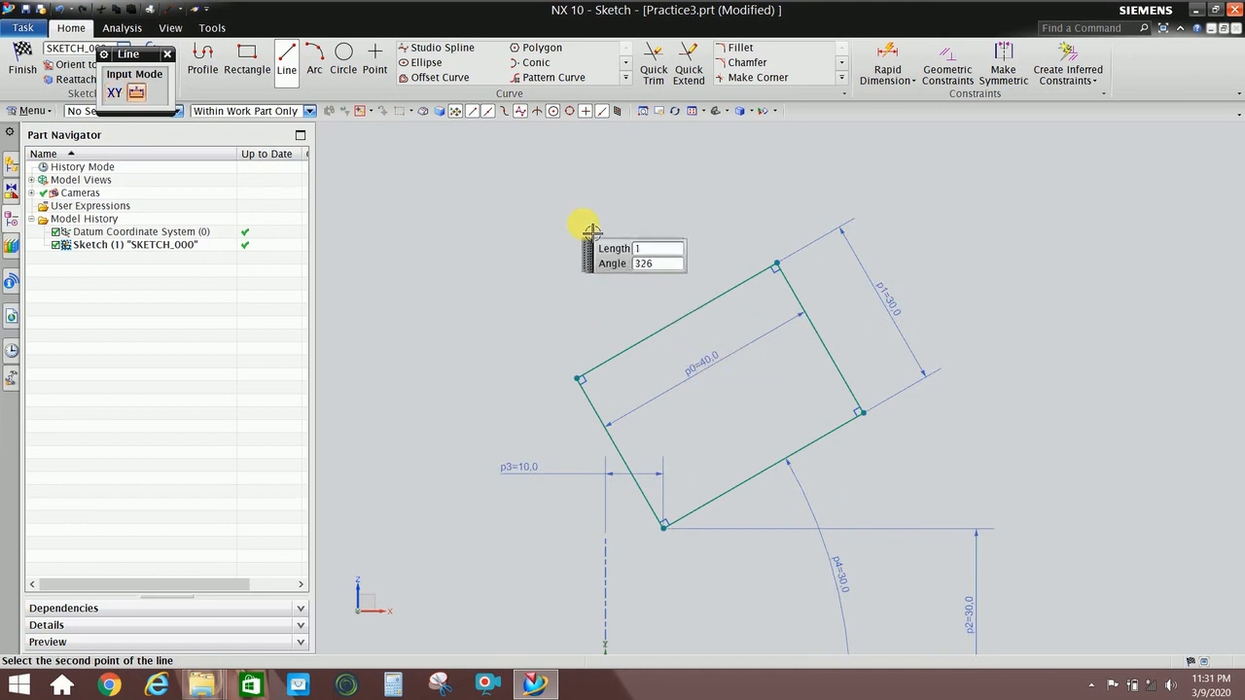
click(662, 246)
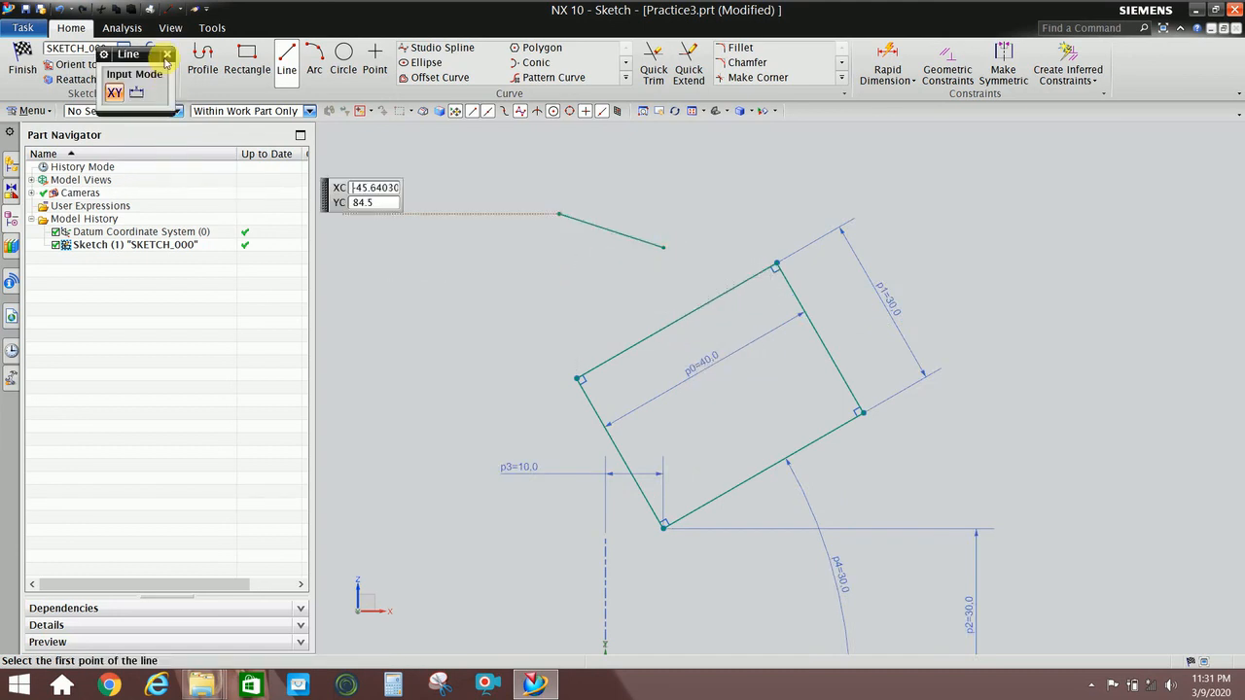
click(167, 54)
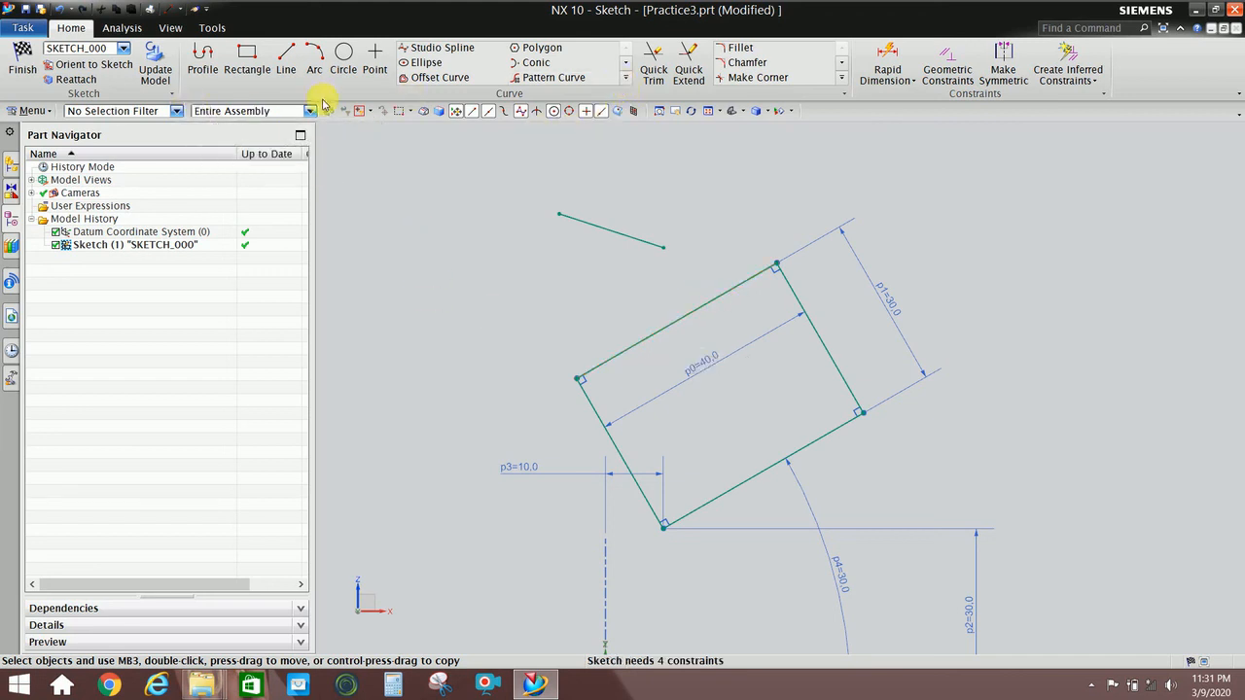
Apply a Point On Curve constraint between the new line's lower endpoint and the rectangle's upper side
key(c)
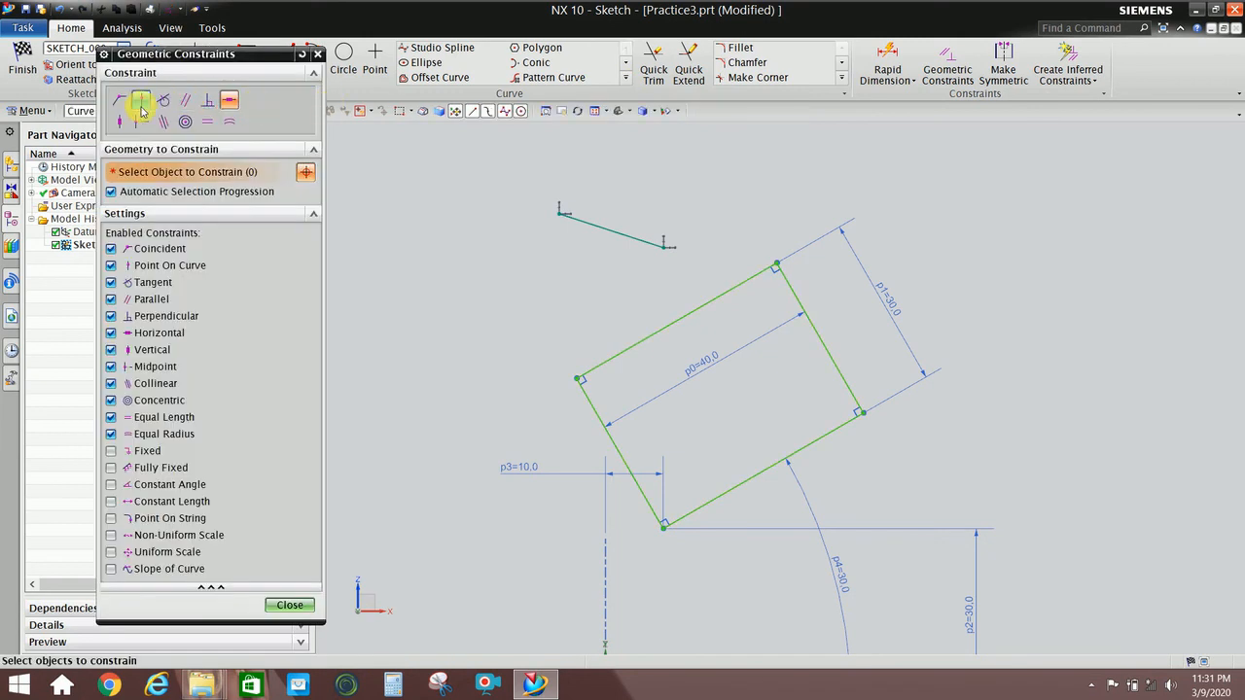
click(141, 101)
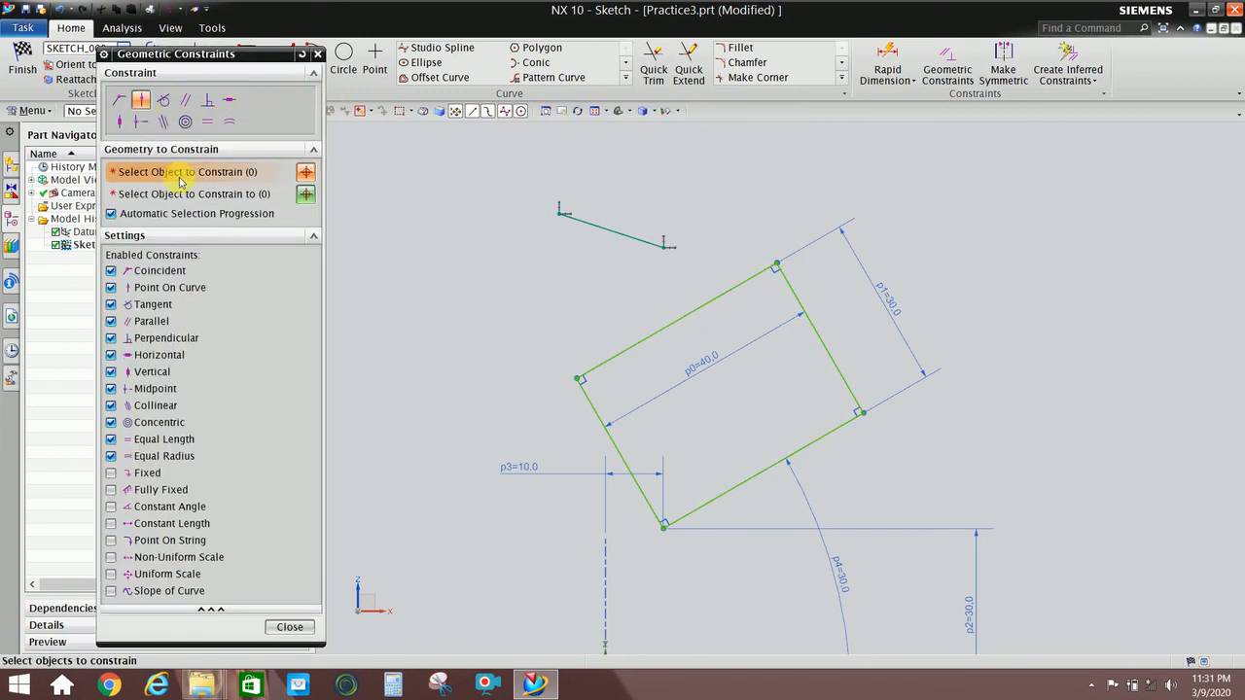
click(665, 250)
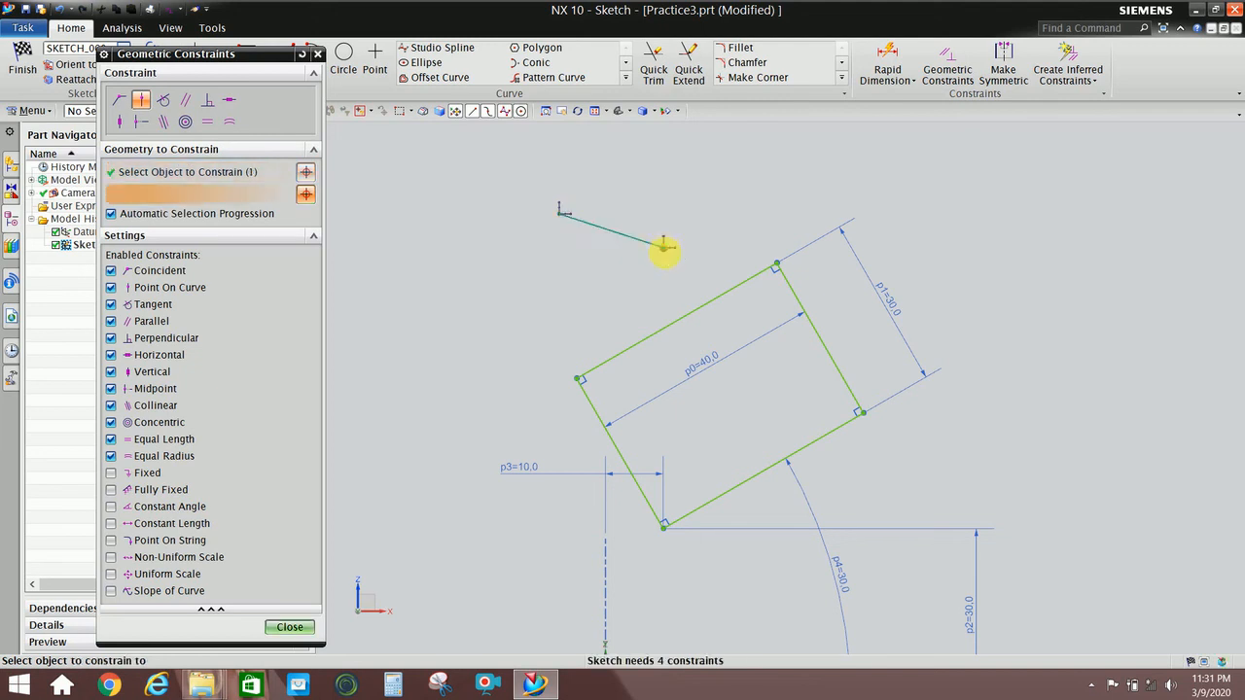
click(691, 318)
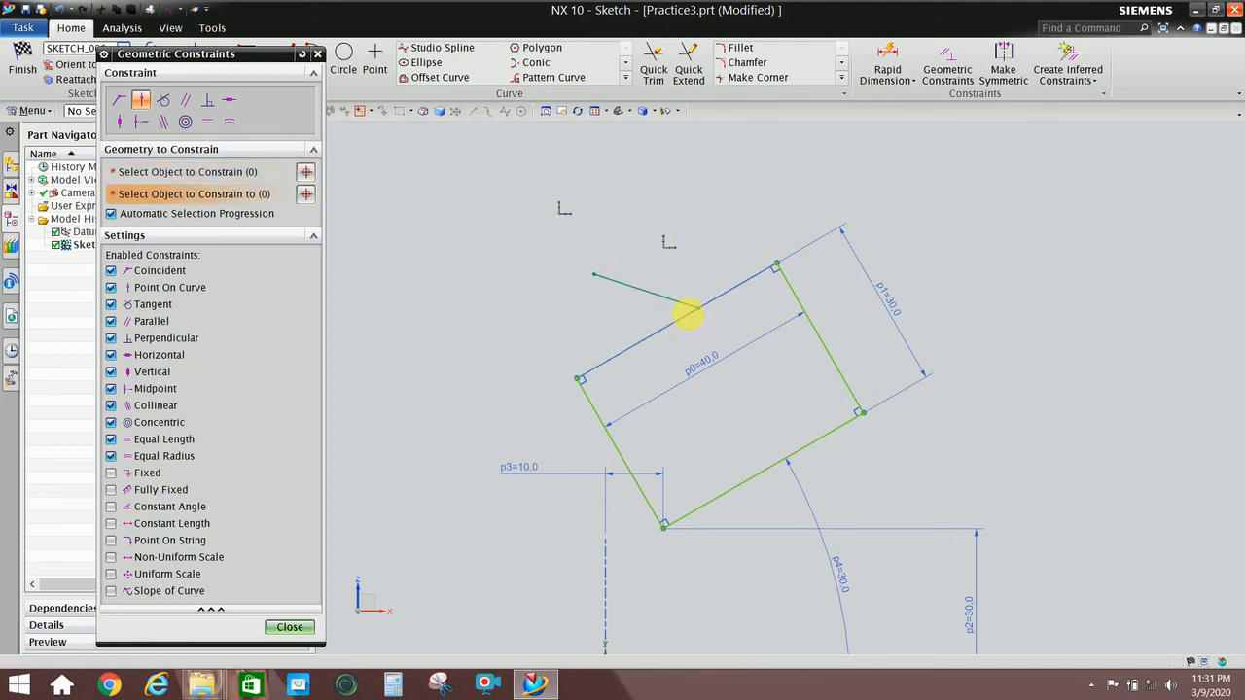
click(290, 626)
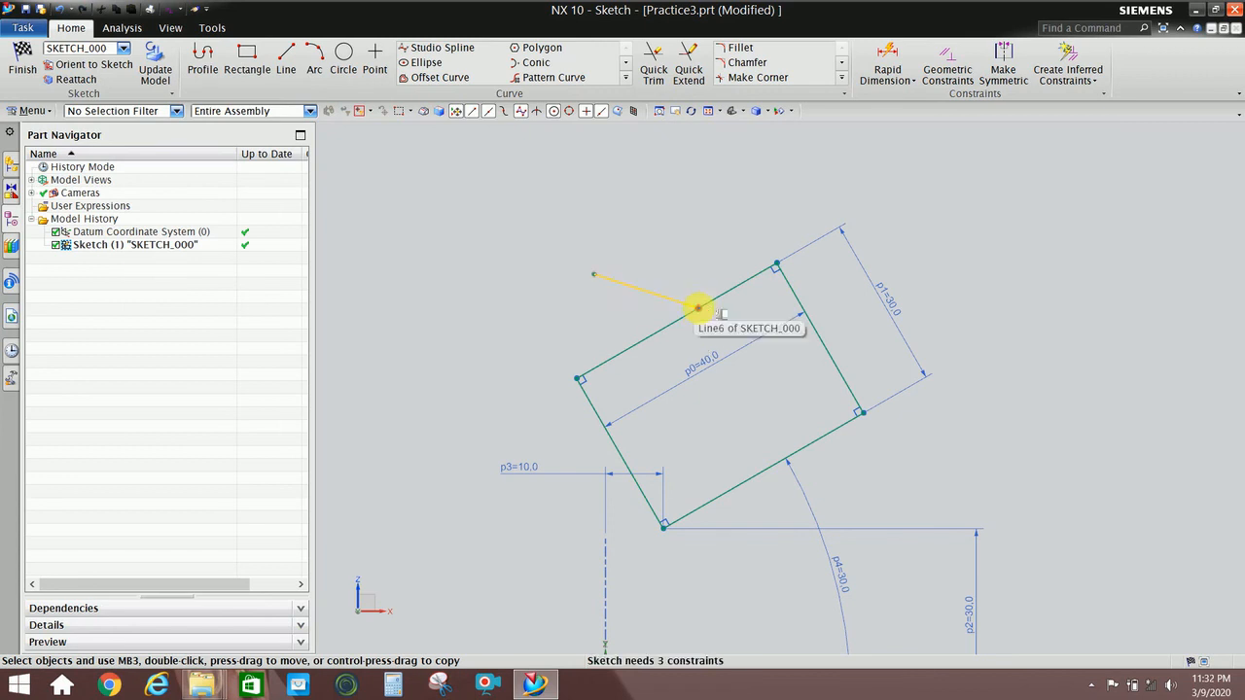
Move the attached line along the rectangle's upper side and swing it steeper to test its remaining freedom
drag(663, 330, 675, 258)
drag(632, 296, 669, 332)
scroll(660, 365, up, 2)
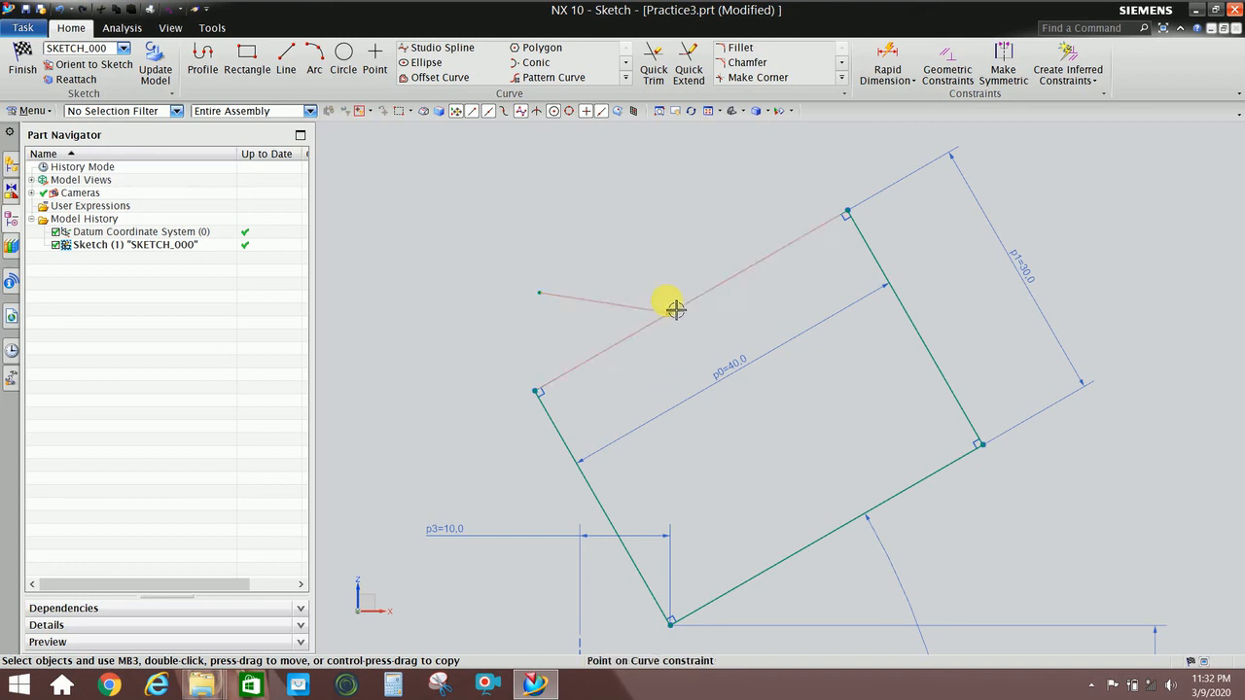
scroll(696, 327, down, 1)
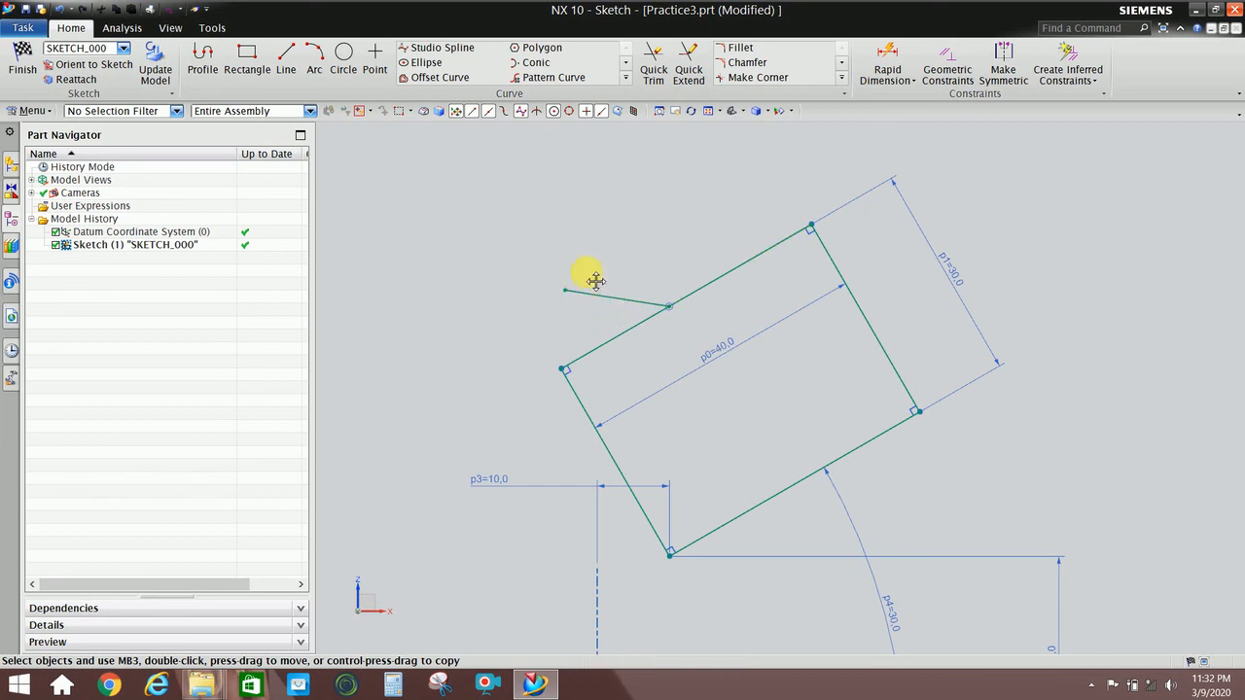
drag(591, 274, 592, 249)
Add an Angular Rapid Dimension between the attached line and the rectangle's upper side, placed to their left, and slide the line along that side
click(878, 59)
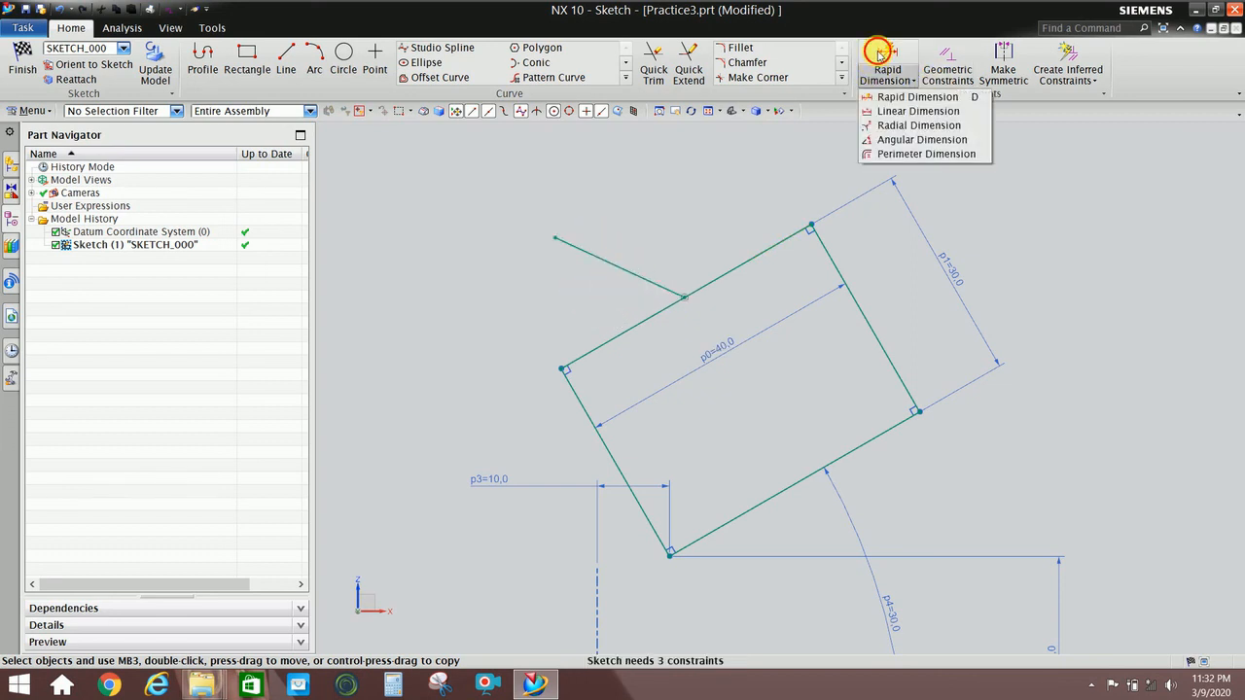
click(878, 55)
click(639, 279)
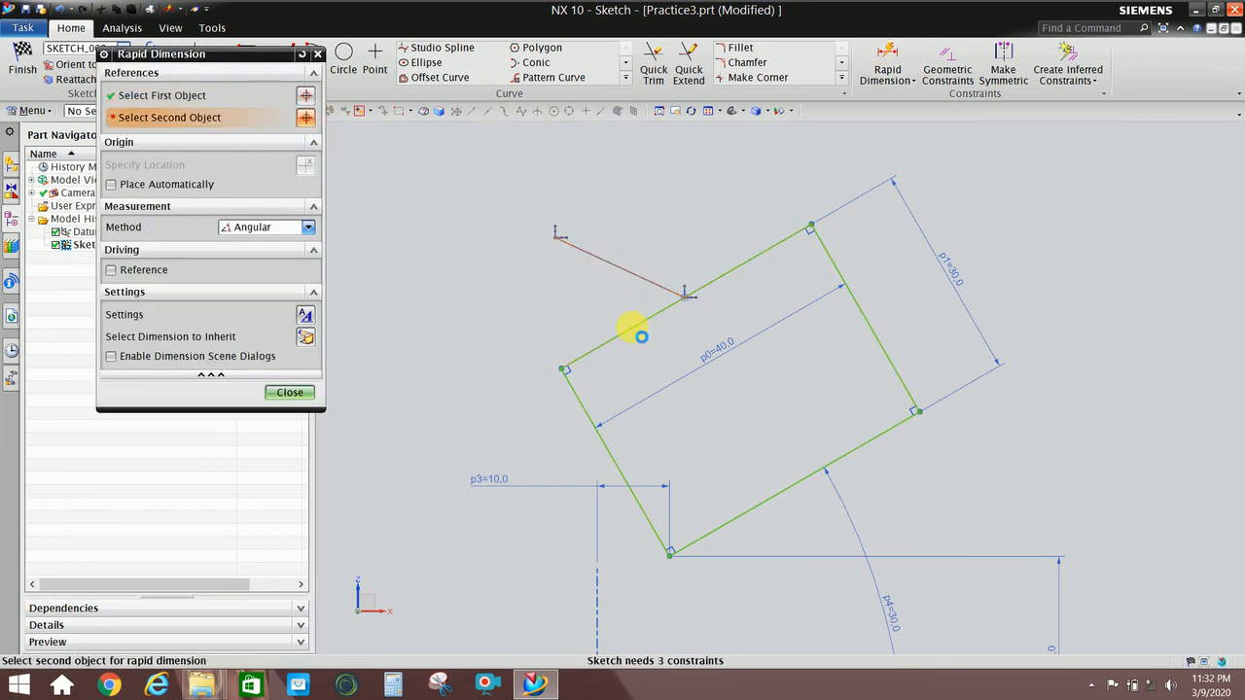
click(637, 332)
click(453, 325)
click(289, 392)
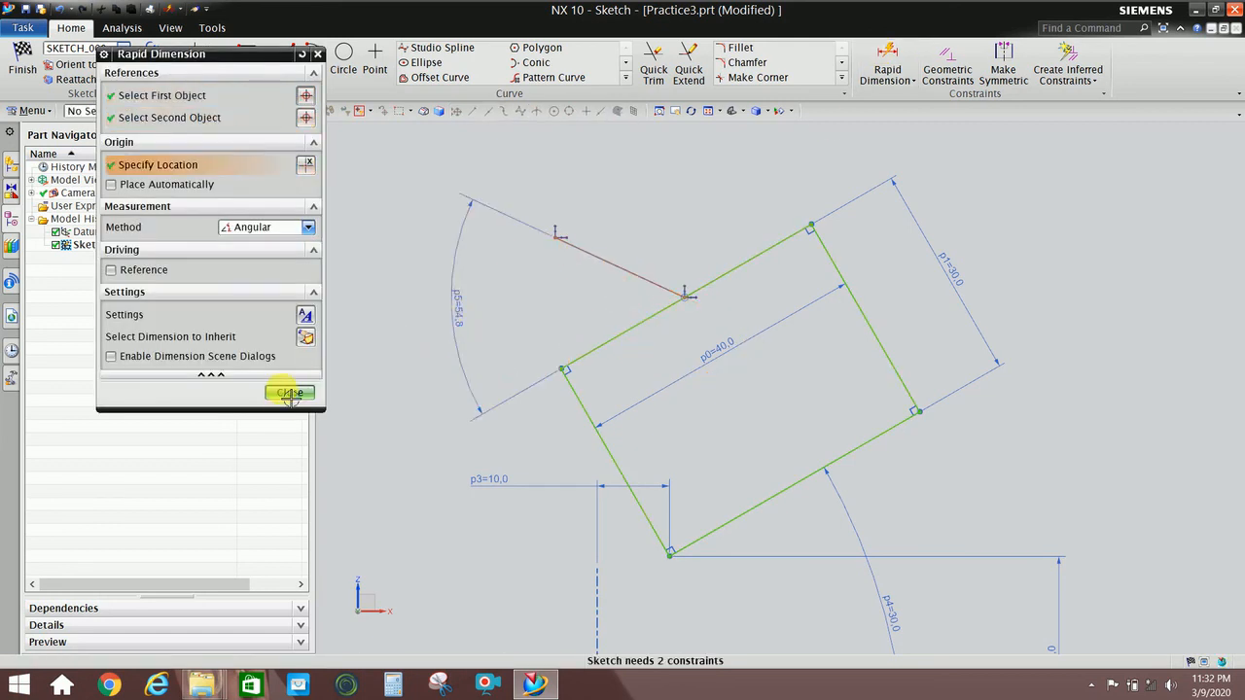
click(640, 274)
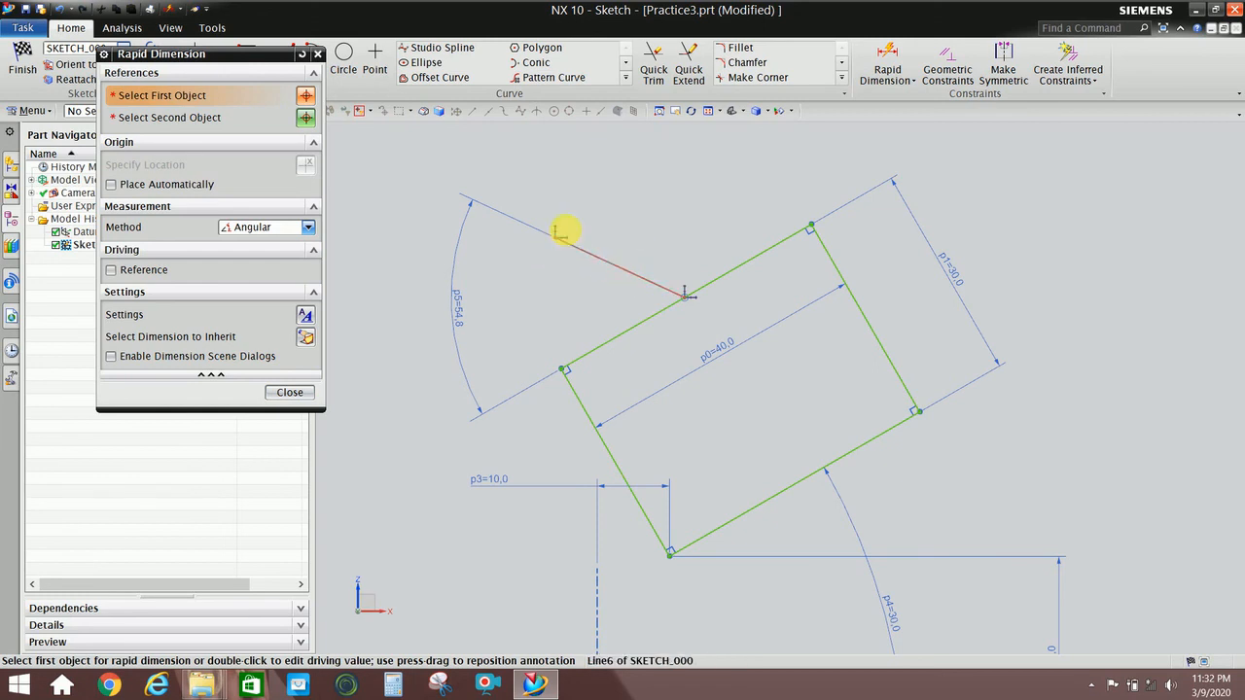
click(290, 393)
mouse_move(636, 282)
mouse_down()
mouse_move(684, 245)
mouse_move(584, 296)
mouse_up()
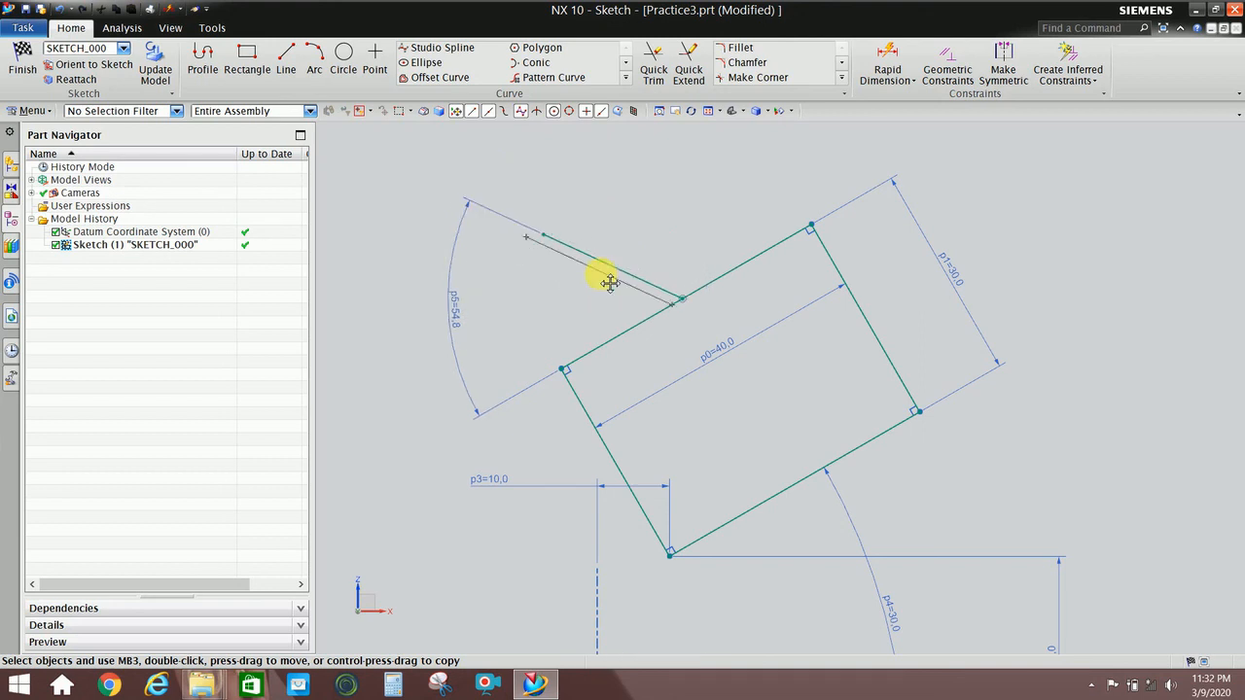
Add an Inferred Rapid Dimension from the rectangle's right side to the line's attached endpoint, placed above the upper side
click(885, 56)
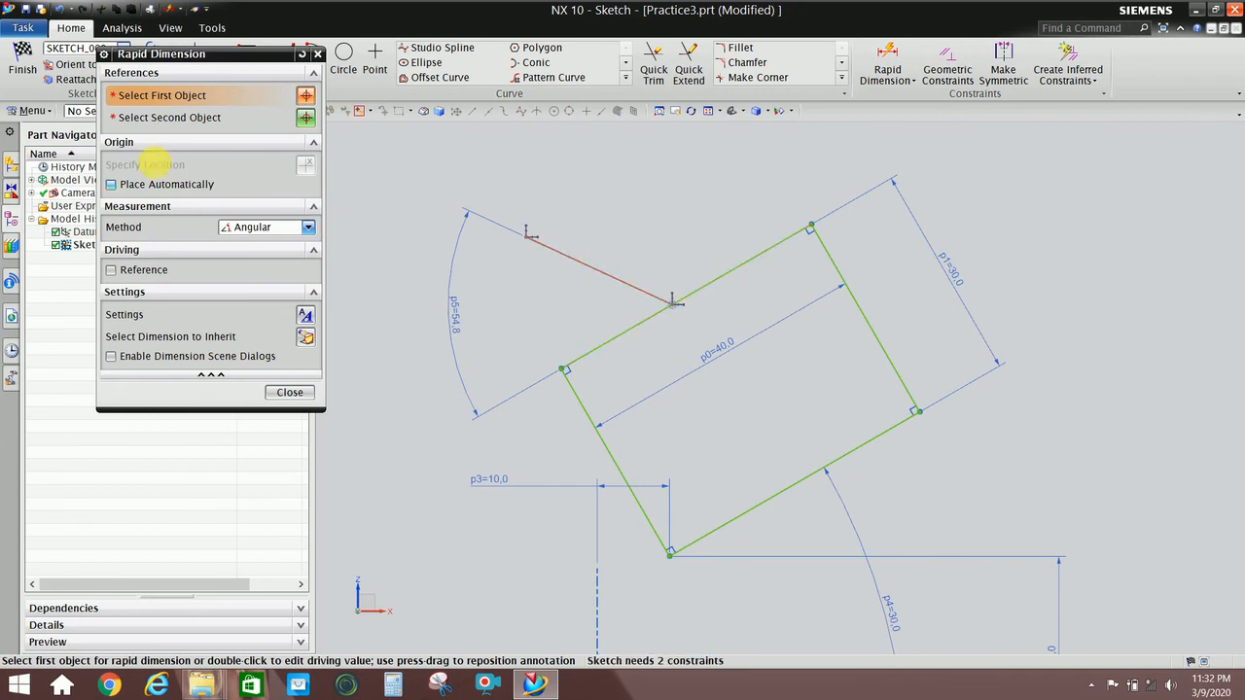
click(249, 228)
click(248, 243)
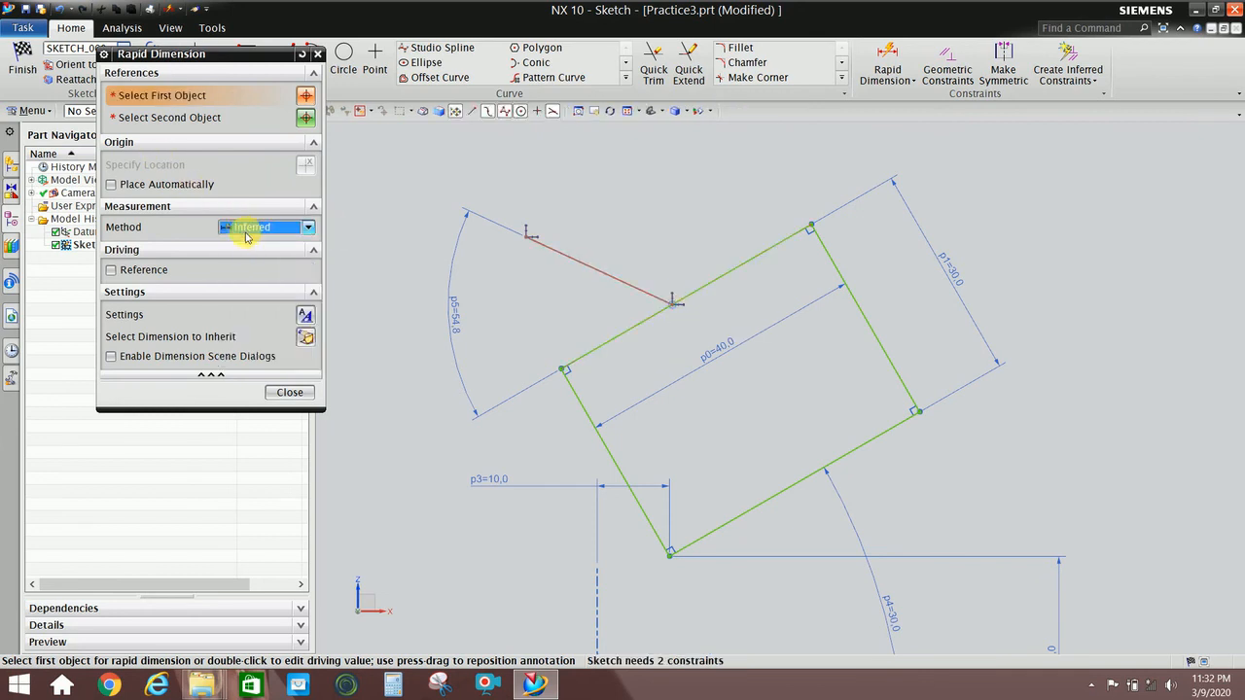
click(826, 247)
click(675, 307)
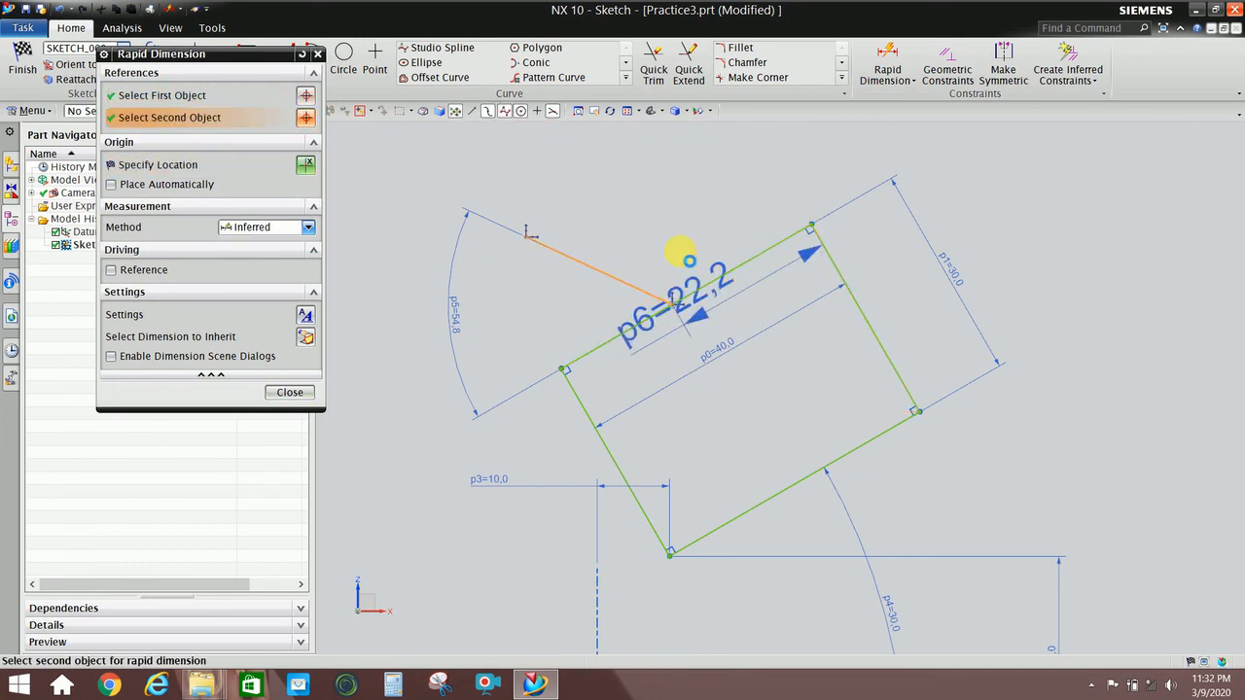
click(673, 234)
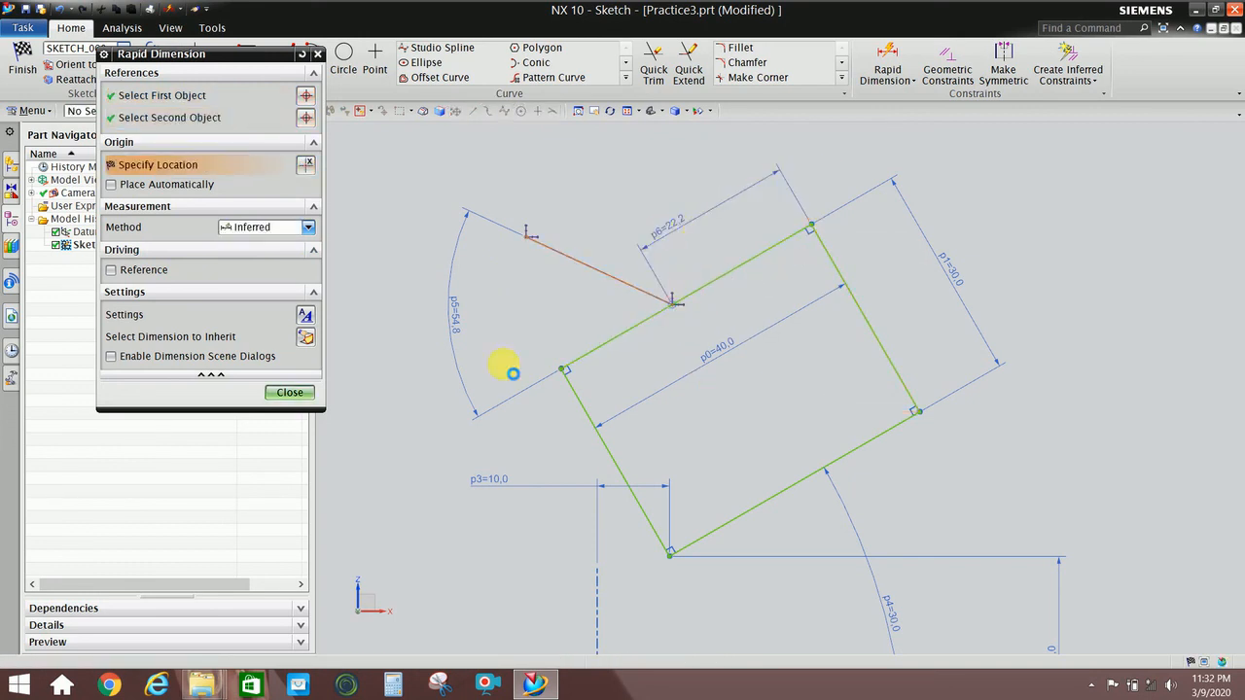
click(290, 392)
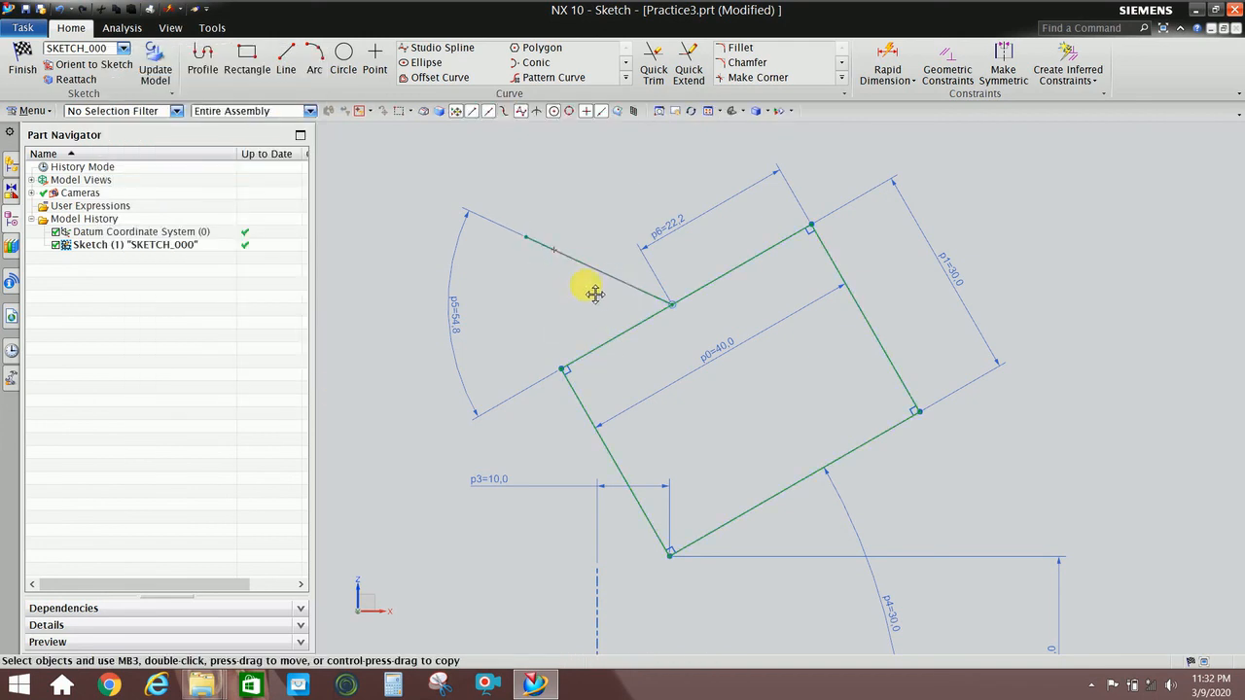
Stretch the attached line from its free endpoint and add an Inferred Rapid Dimension for its length, placed above the line
mouse_move(527, 238)
mouse_down()
mouse_move(454, 212)
mouse_move(550, 264)
mouse_move(475, 229)
mouse_move(528, 252)
mouse_move(533, 239)
mouse_up()
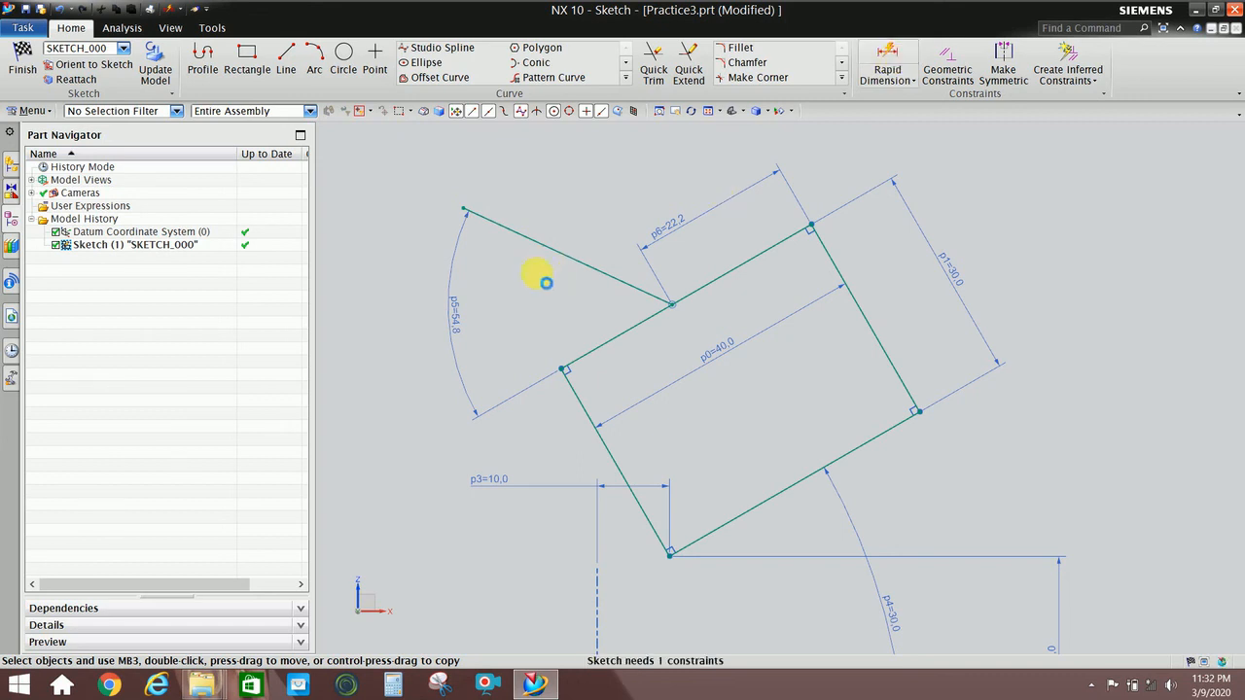
click(286, 392)
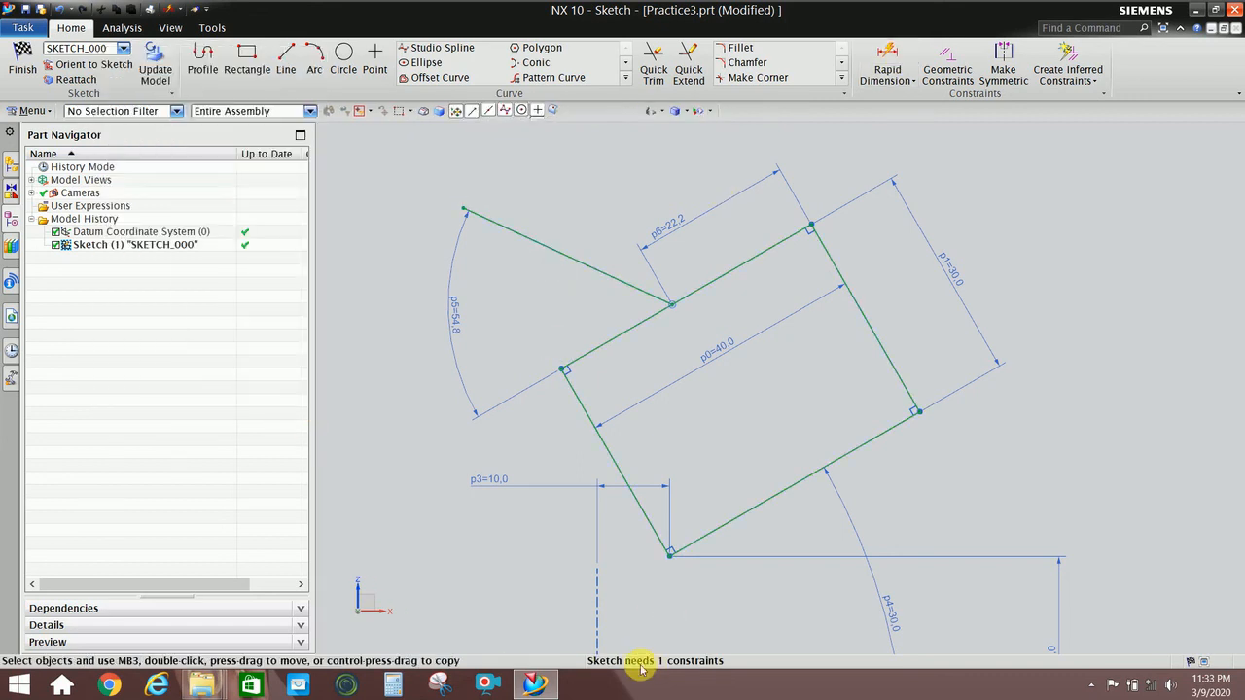
click(888, 56)
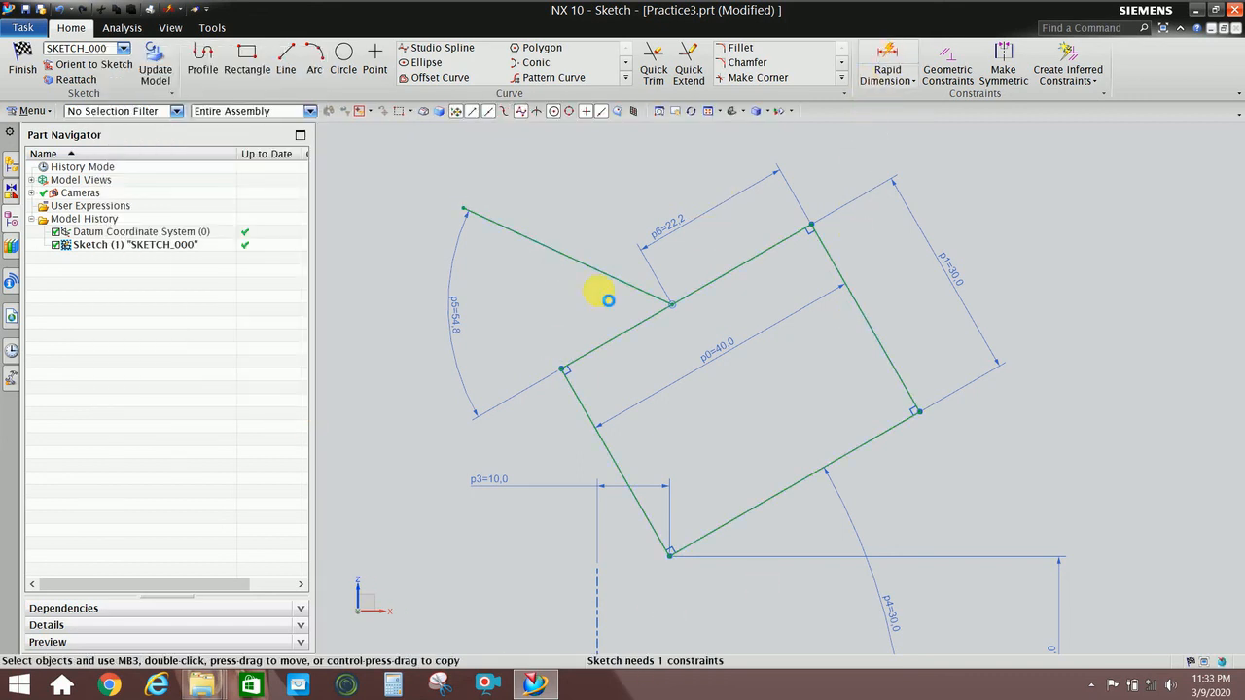
click(564, 255)
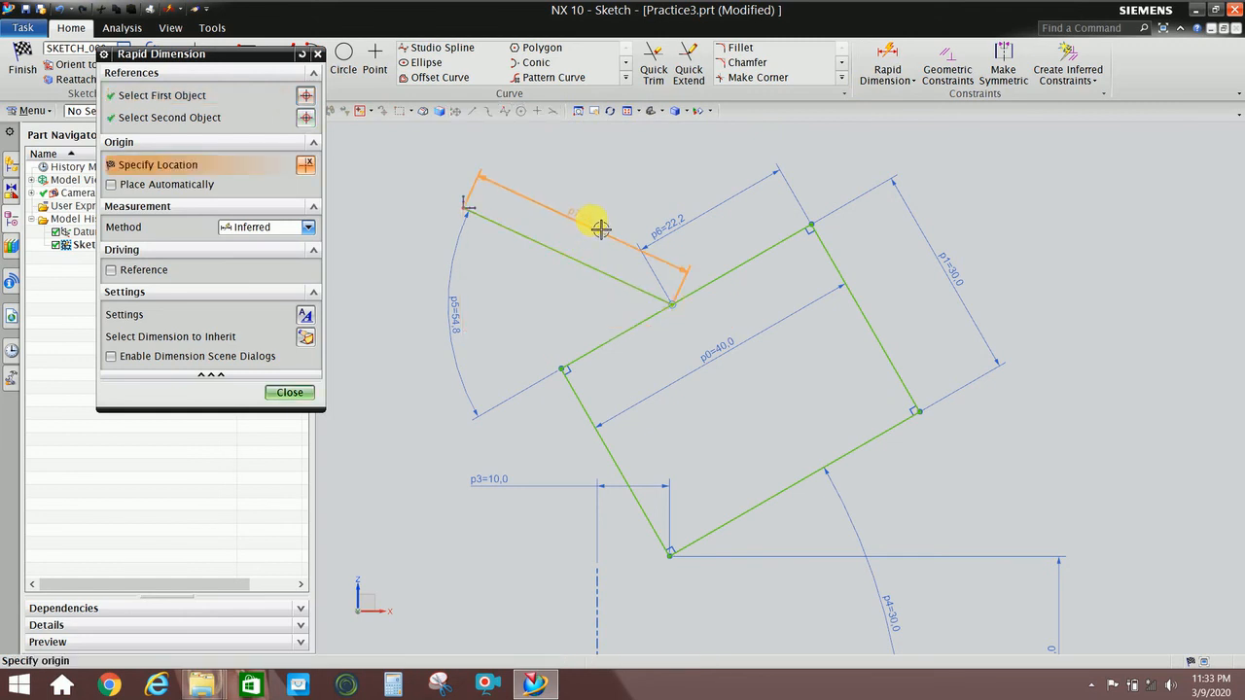
click(588, 228)
click(292, 394)
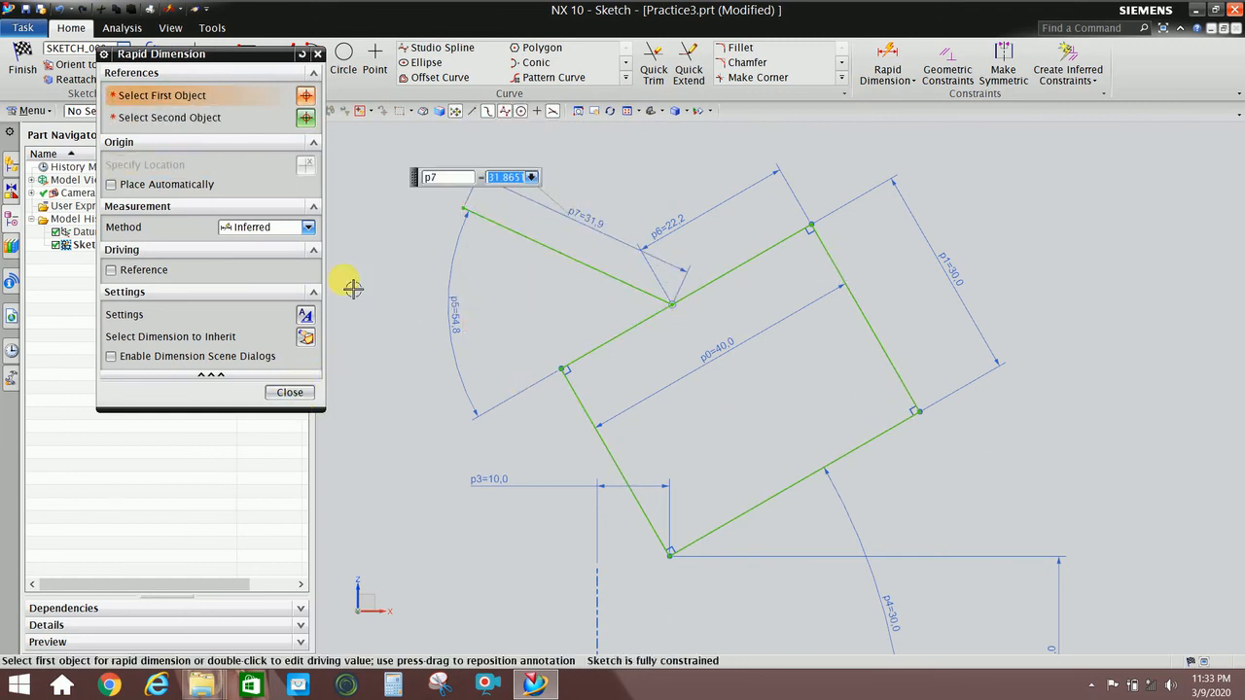
click(288, 393)
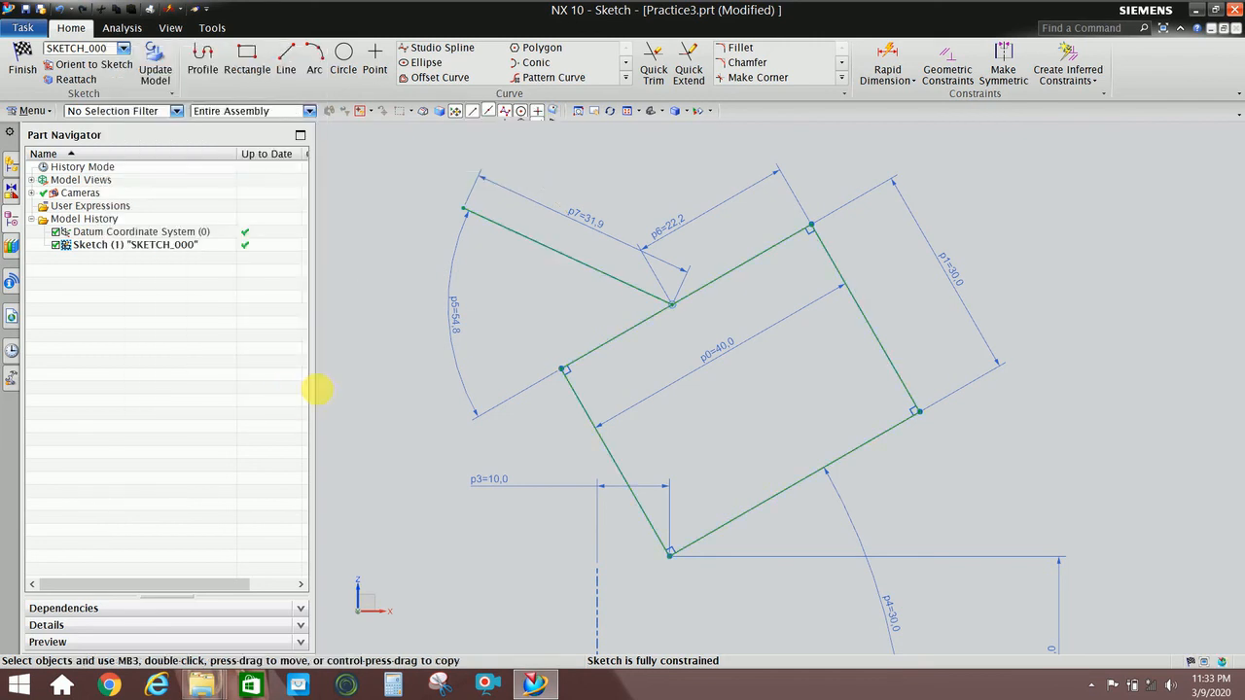
Delete the line attached to the rectangle's upper side
click(541, 252)
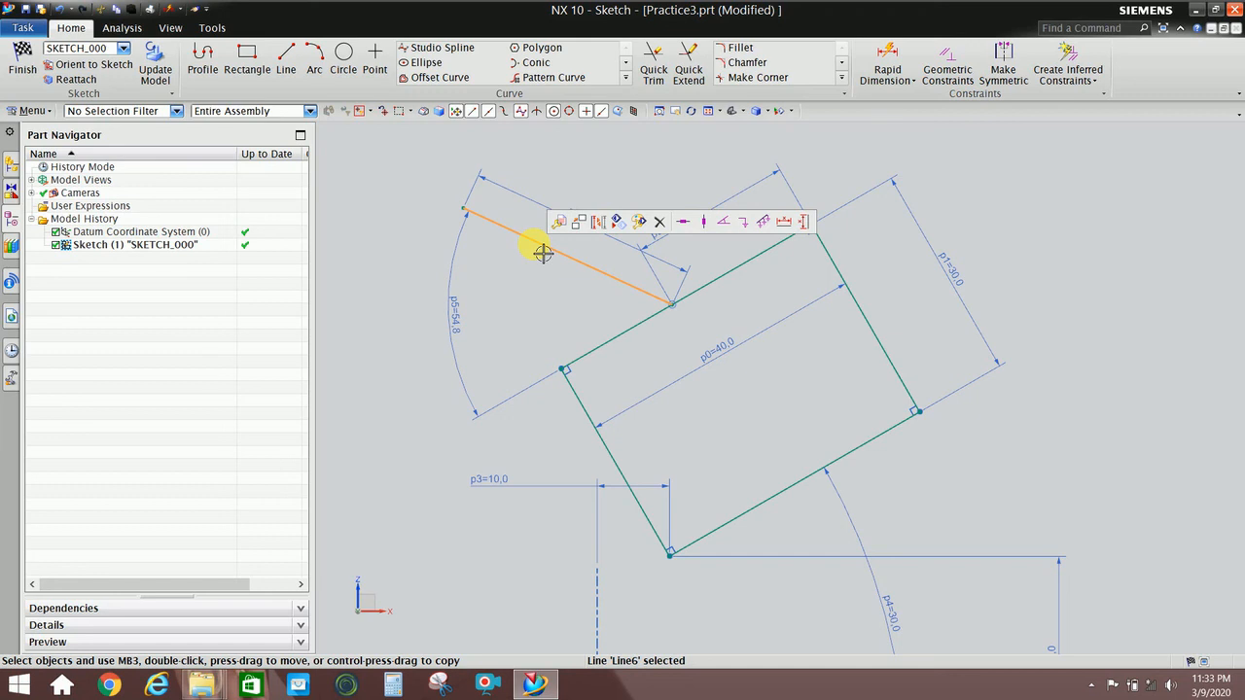
click(659, 223)
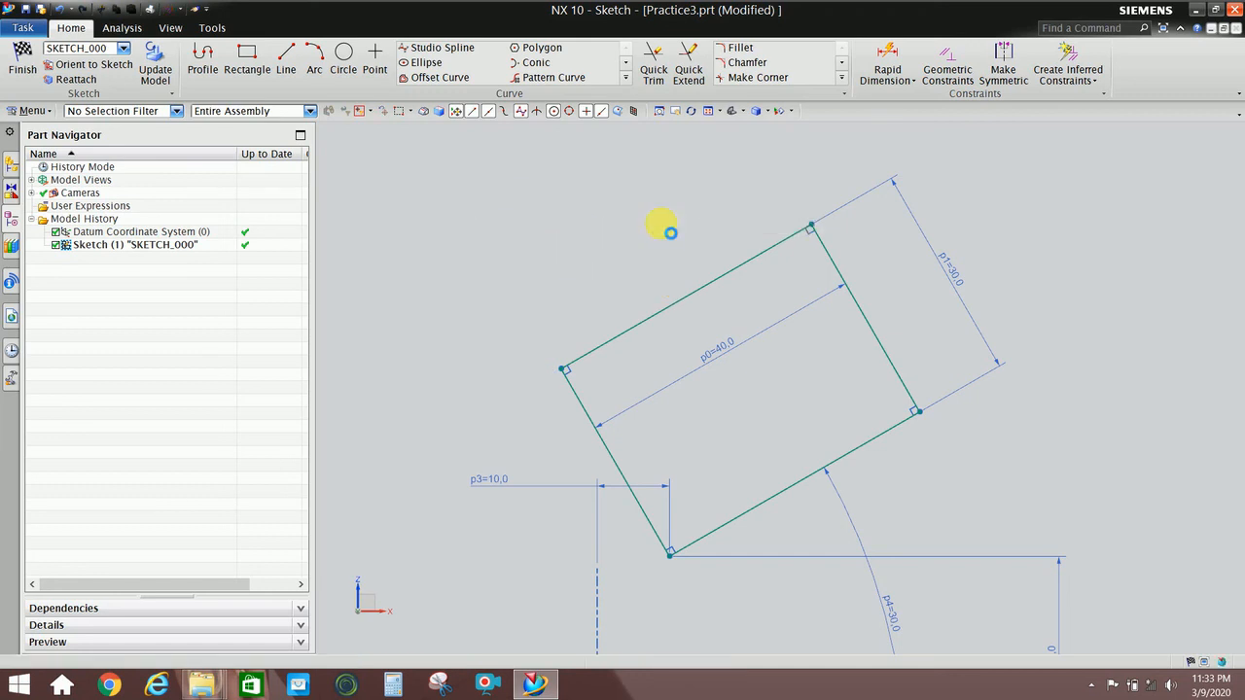
Review the constraint types offered by the Geometric Constraints command without applying any
key(c)
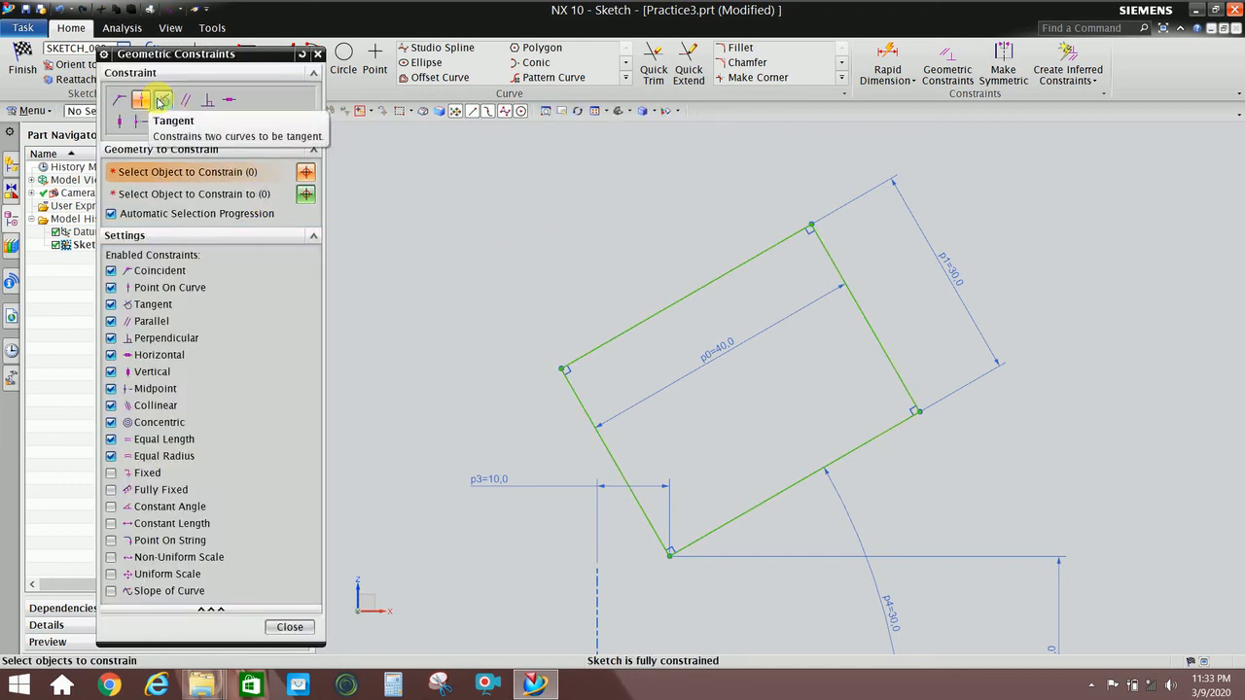
scroll(850, 311, down, 2)
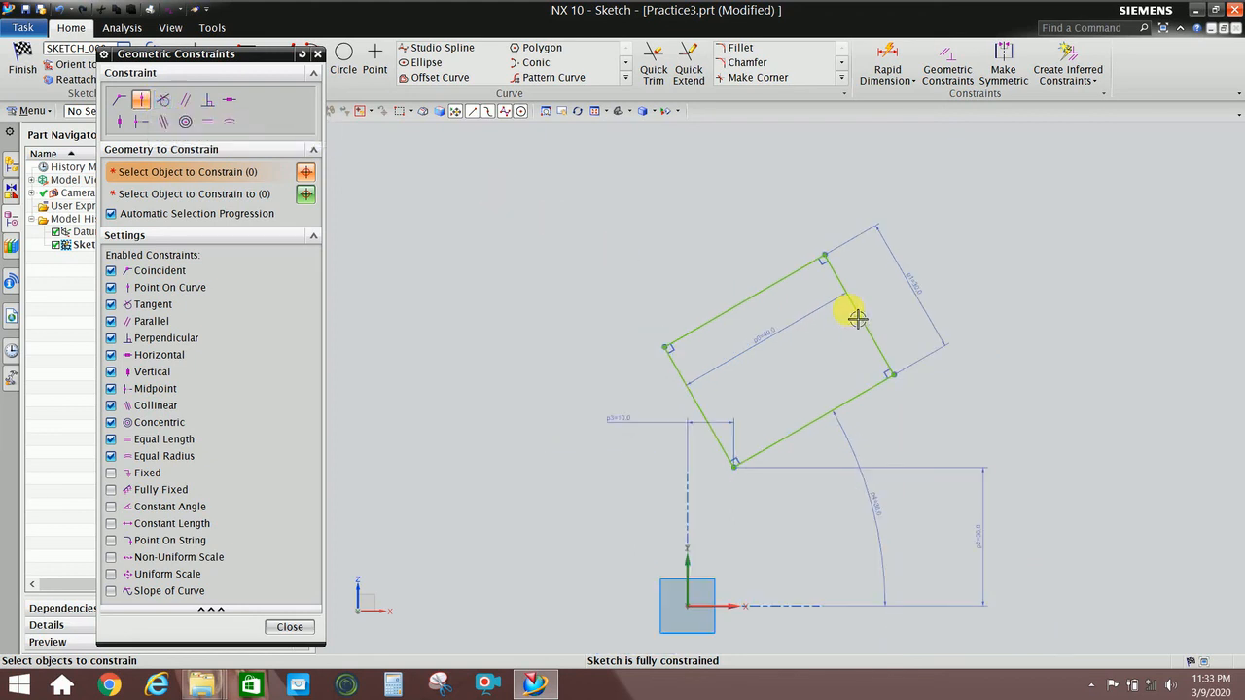
scroll(742, 359, up, 1)
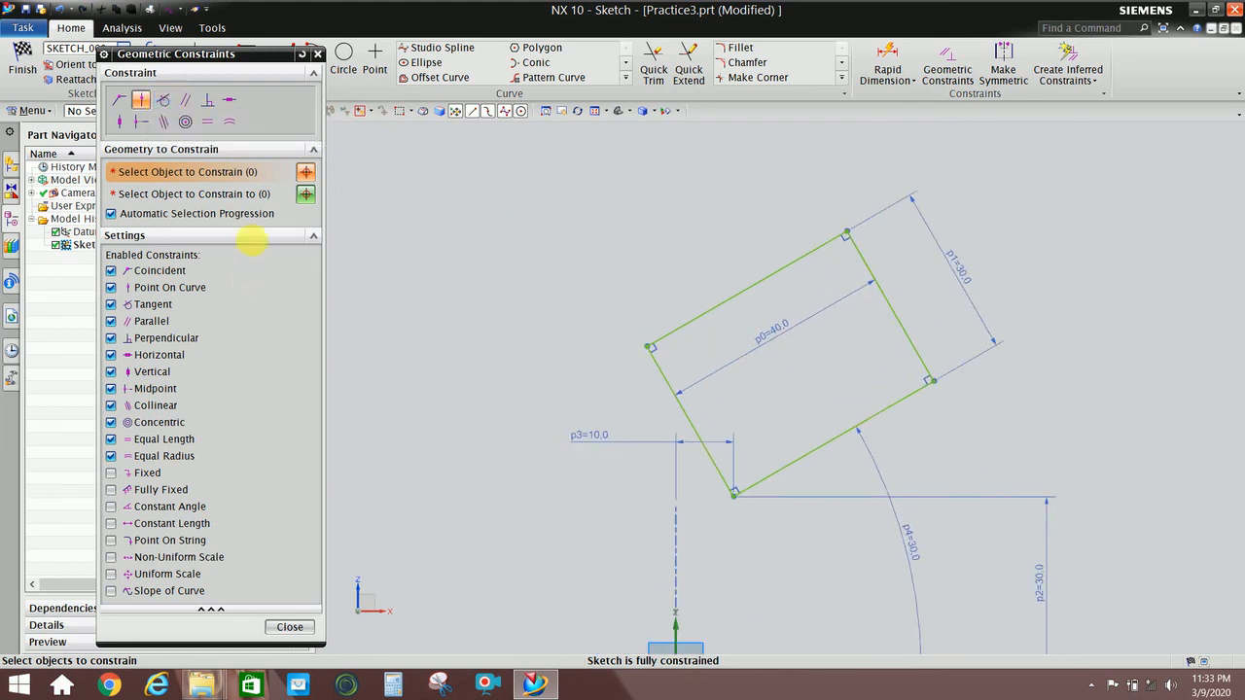
scroll(418, 239, up, 1)
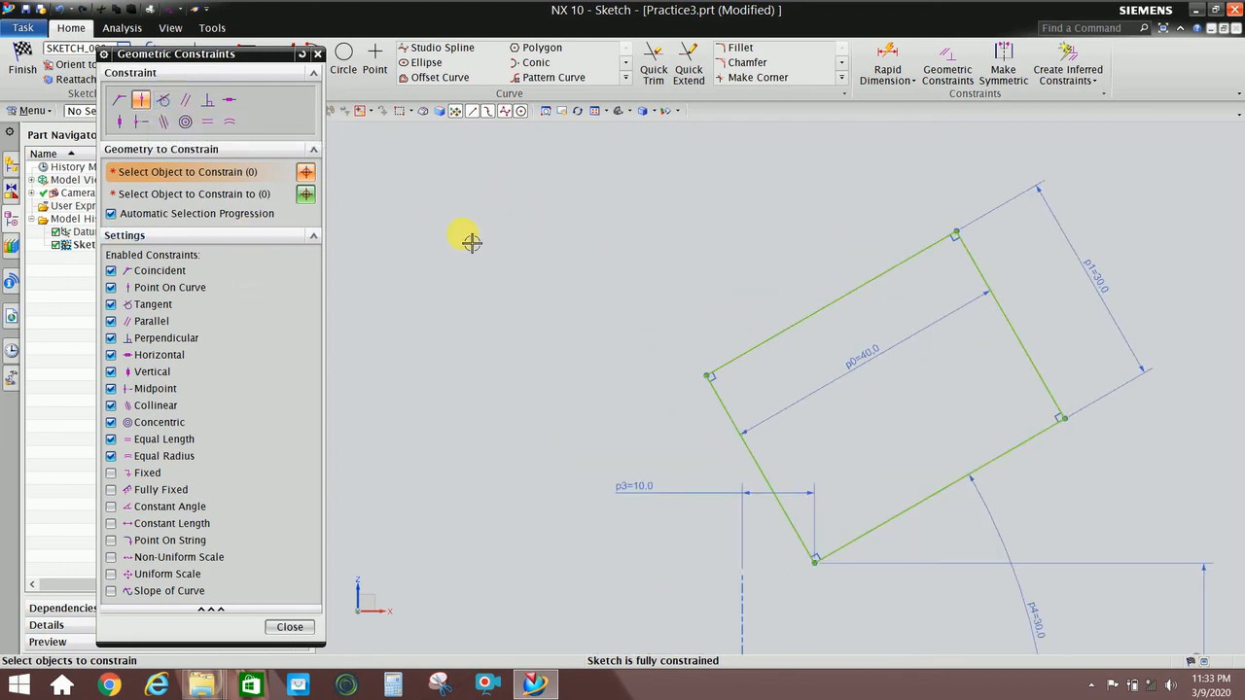
mouse_move(468, 236)
shift+middle_down()
mouse_move(542, 242)
mouse_move(516, 222)
shift+middle_up()
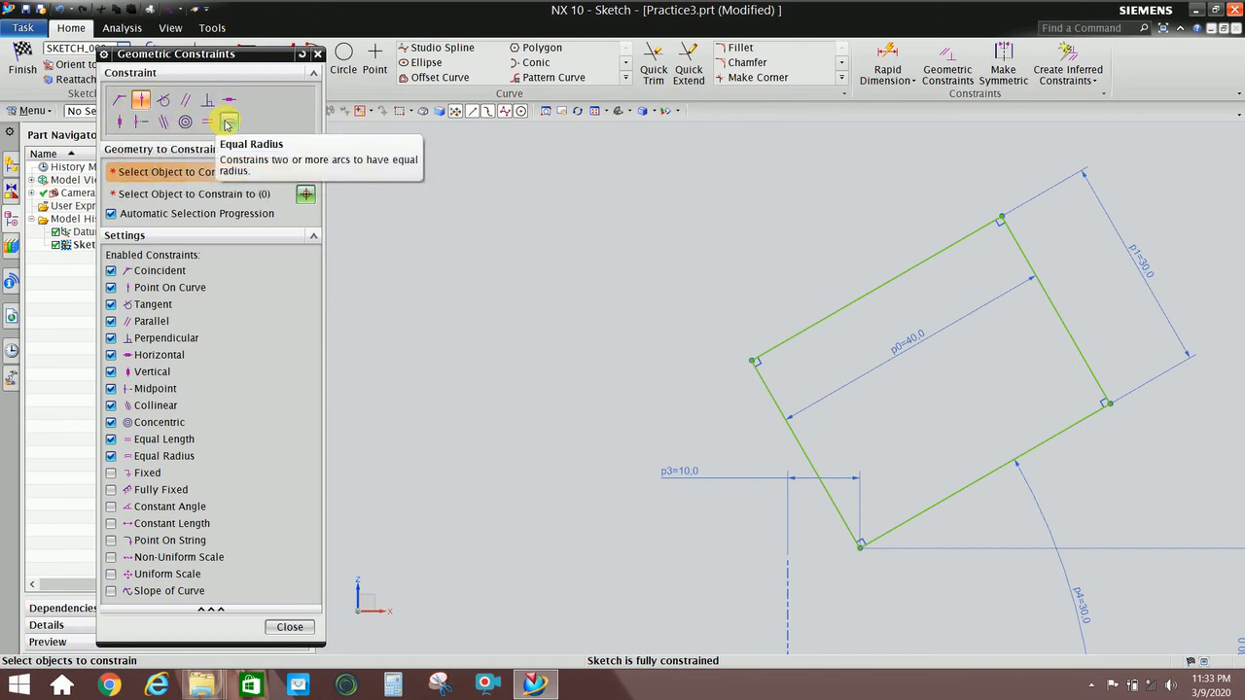
click(290, 627)
Move the rectangle's 40 mm length dimension from inside the rectangle to just outside its upper side
scroll(614, 381, down, 1)
scroll(614, 381, down, 1)
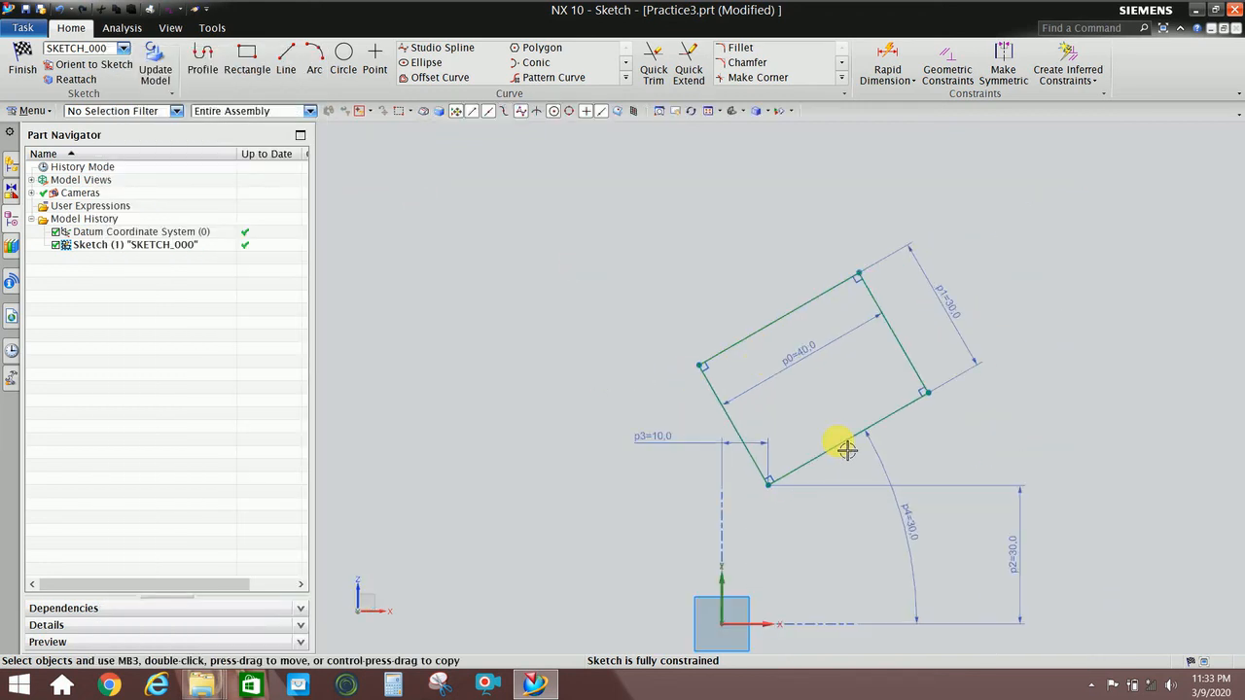
scroll(911, 452, up, 2)
shift+middle_drag(894, 444, 870, 440)
scroll(825, 387, down, 1)
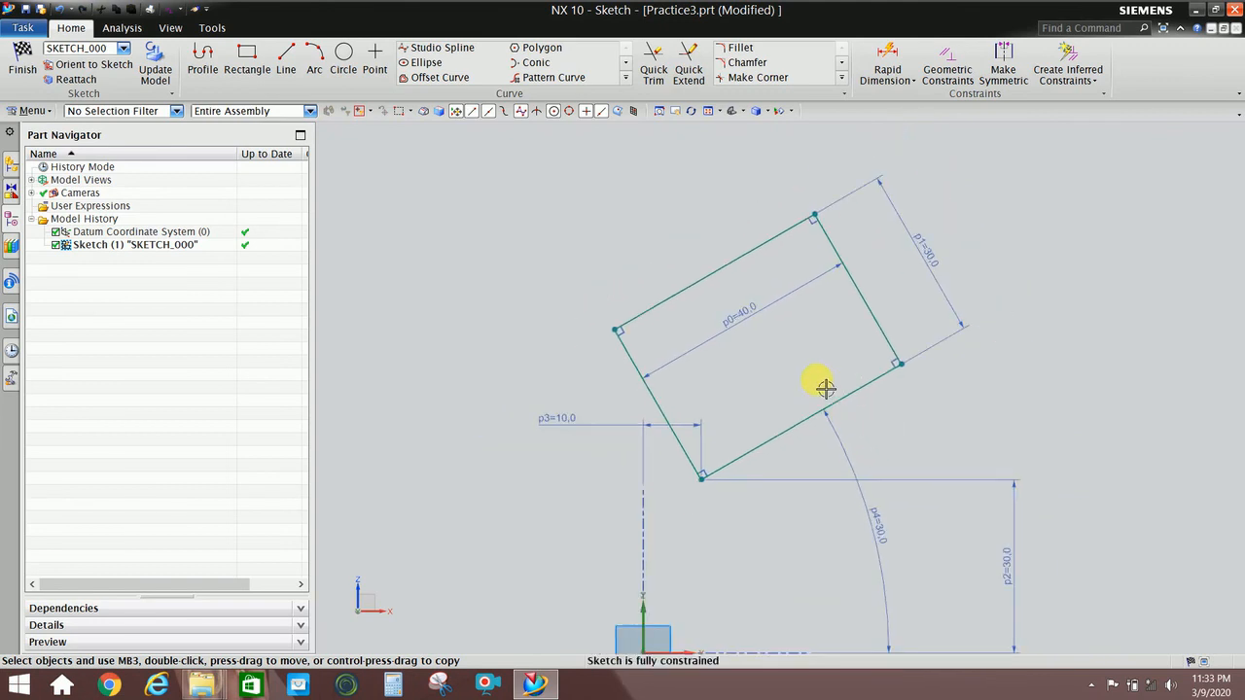
scroll(825, 387, down, 1)
scroll(902, 324, up, 1)
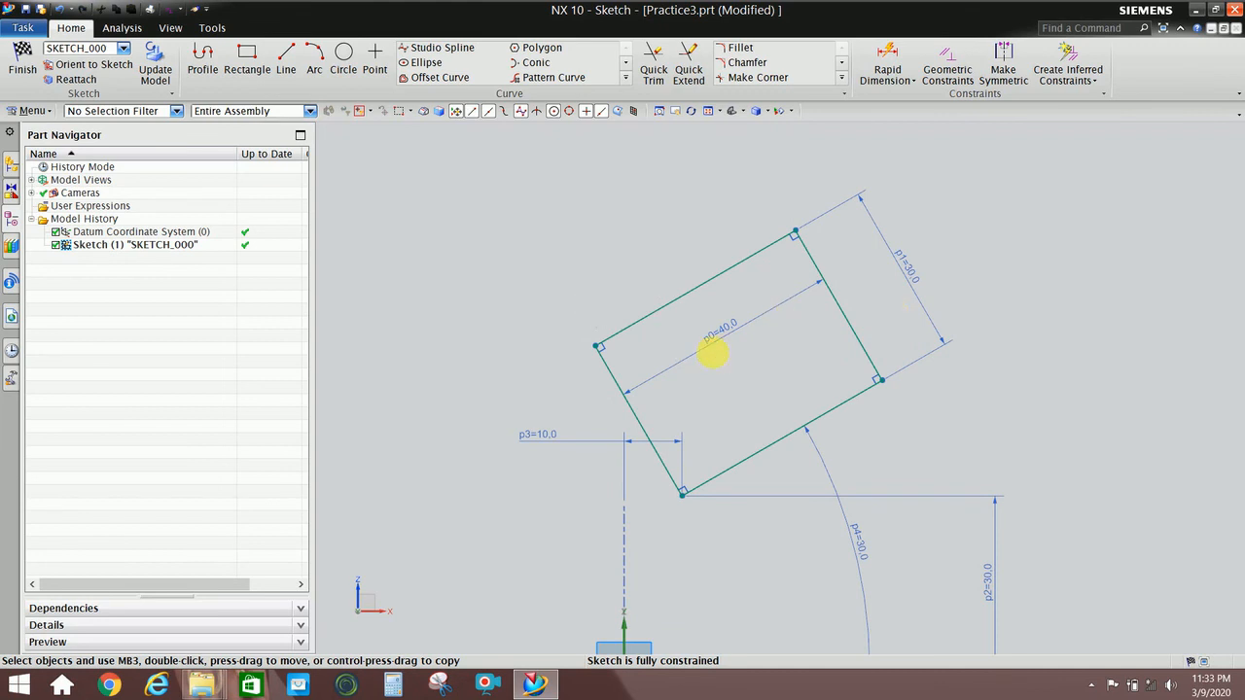
drag(724, 348, 652, 250)
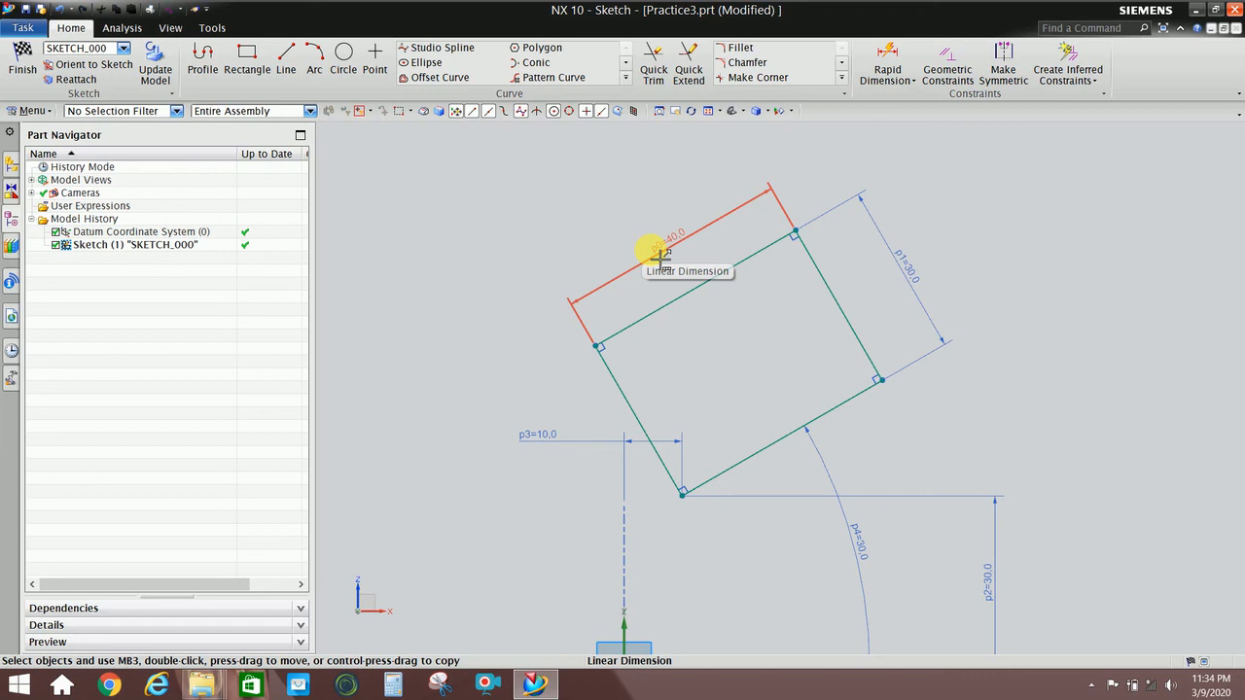
right_click(577, 202)
click(544, 213)
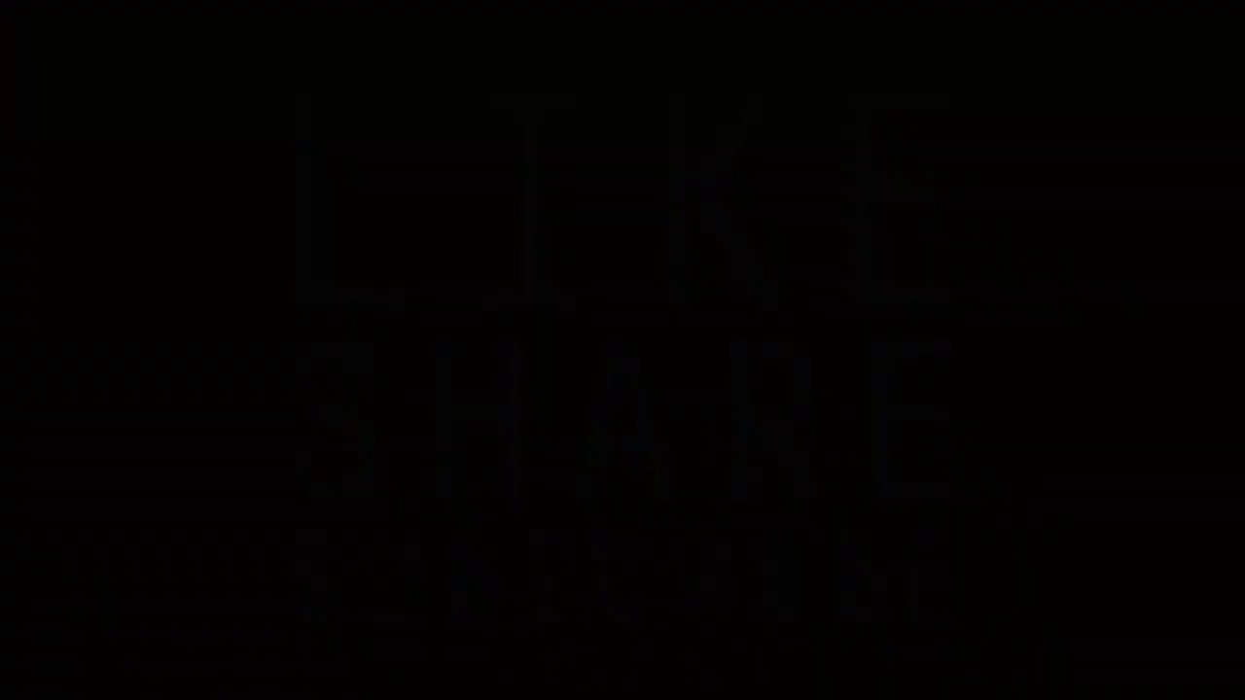